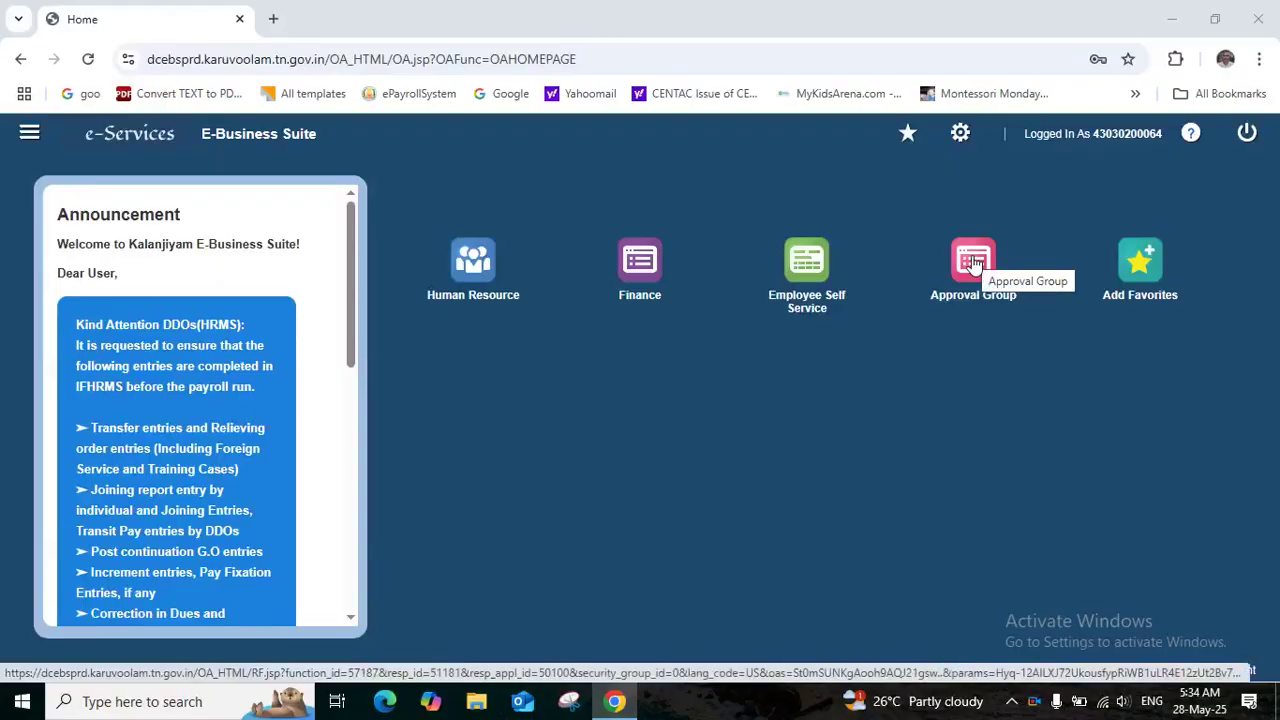
Open the Approval Group Admin Page from Home under GTN Functional Administrator - Department
left_click(974, 262)
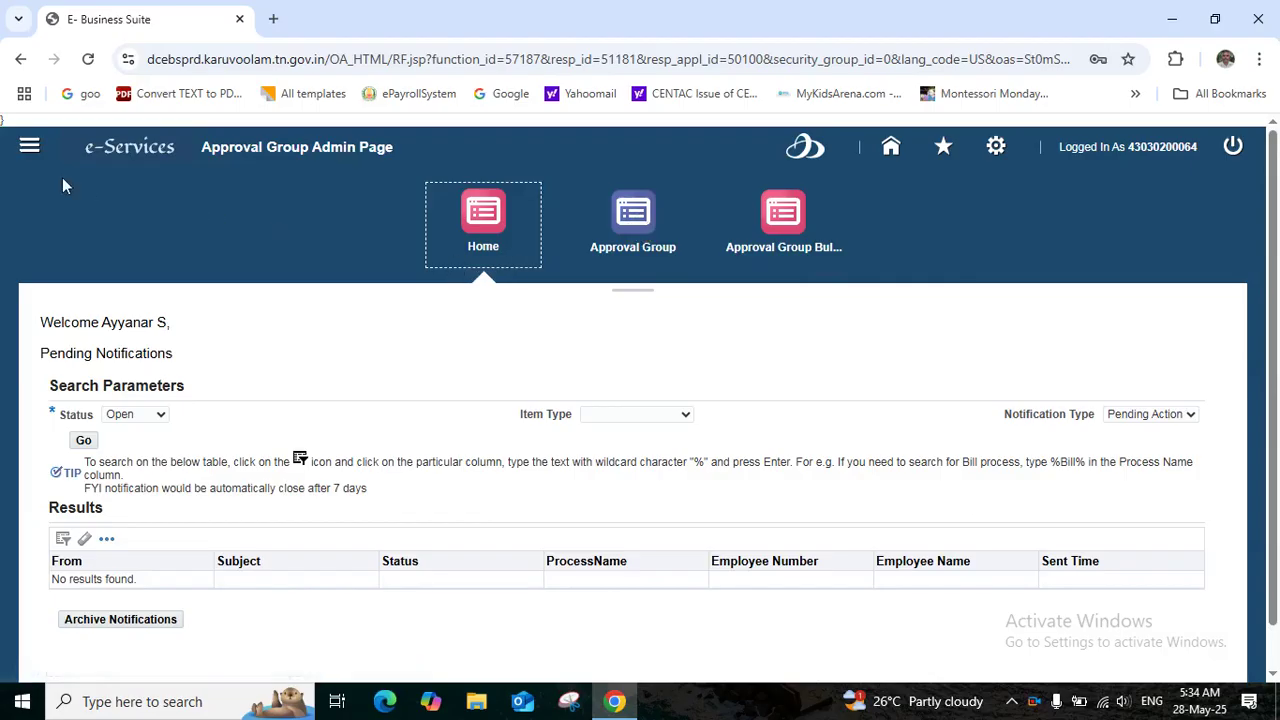
left_click(30, 149)
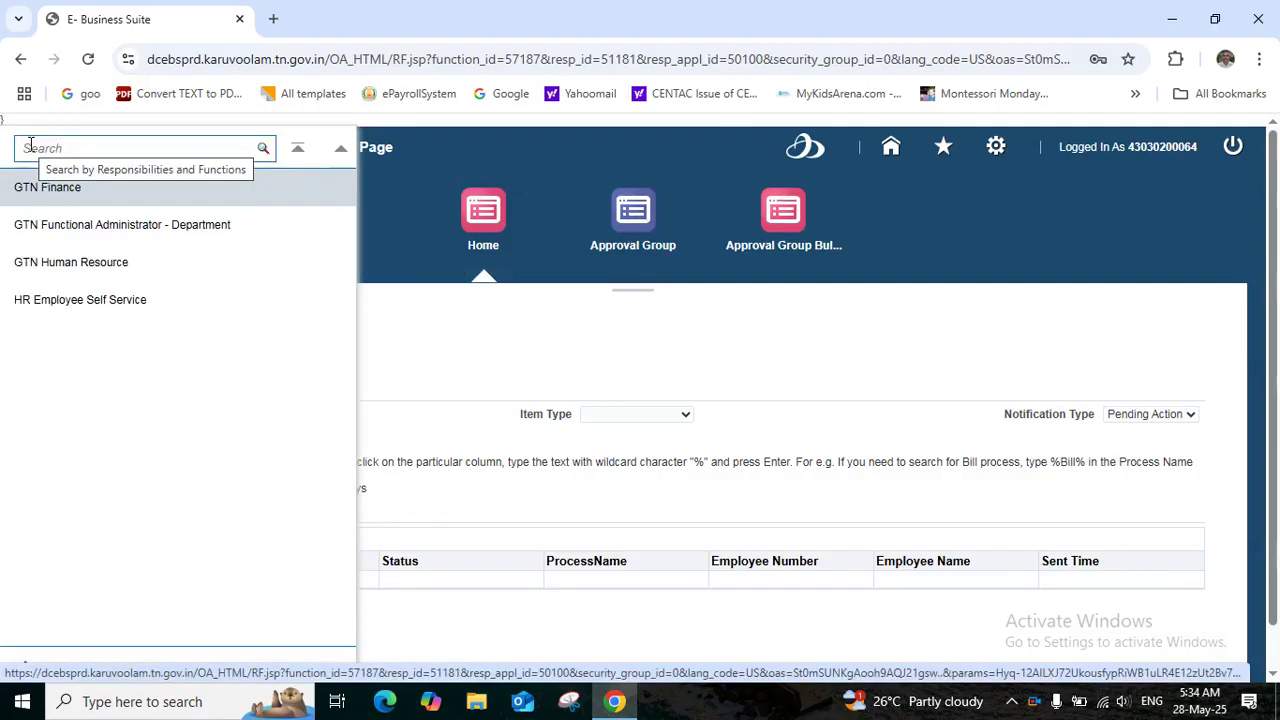
left_click(66, 230)
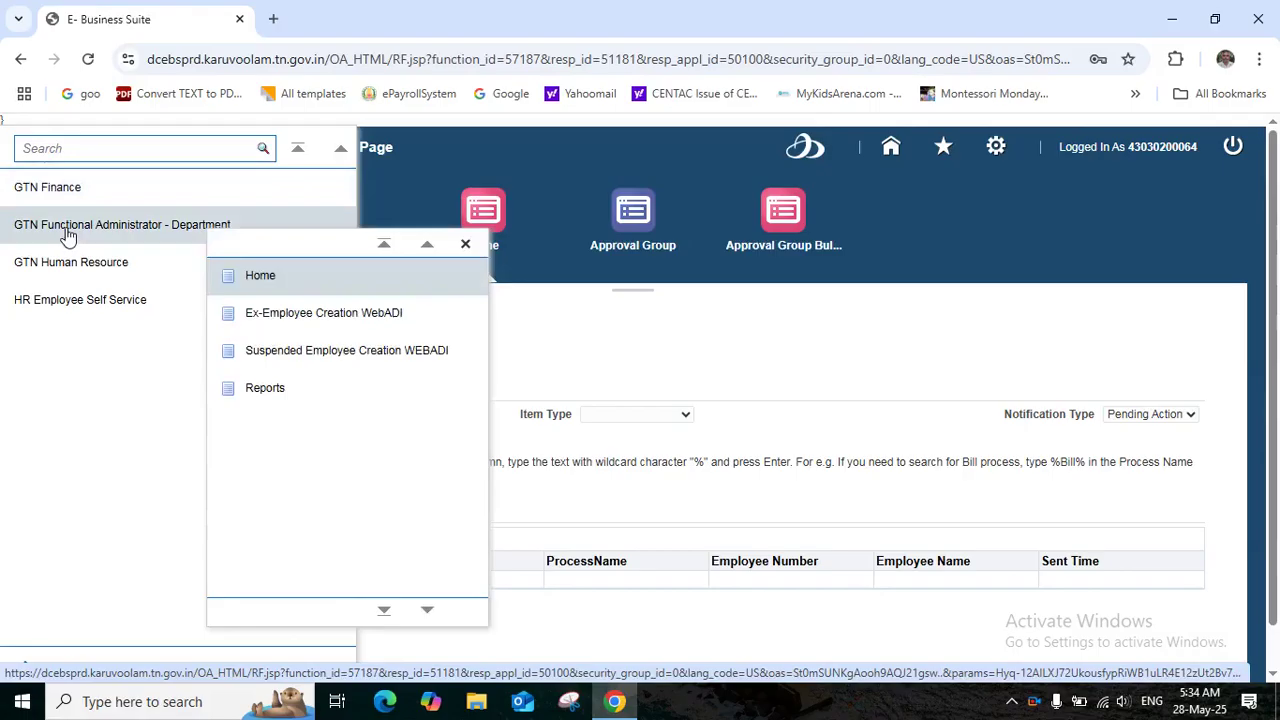
left_click(262, 276)
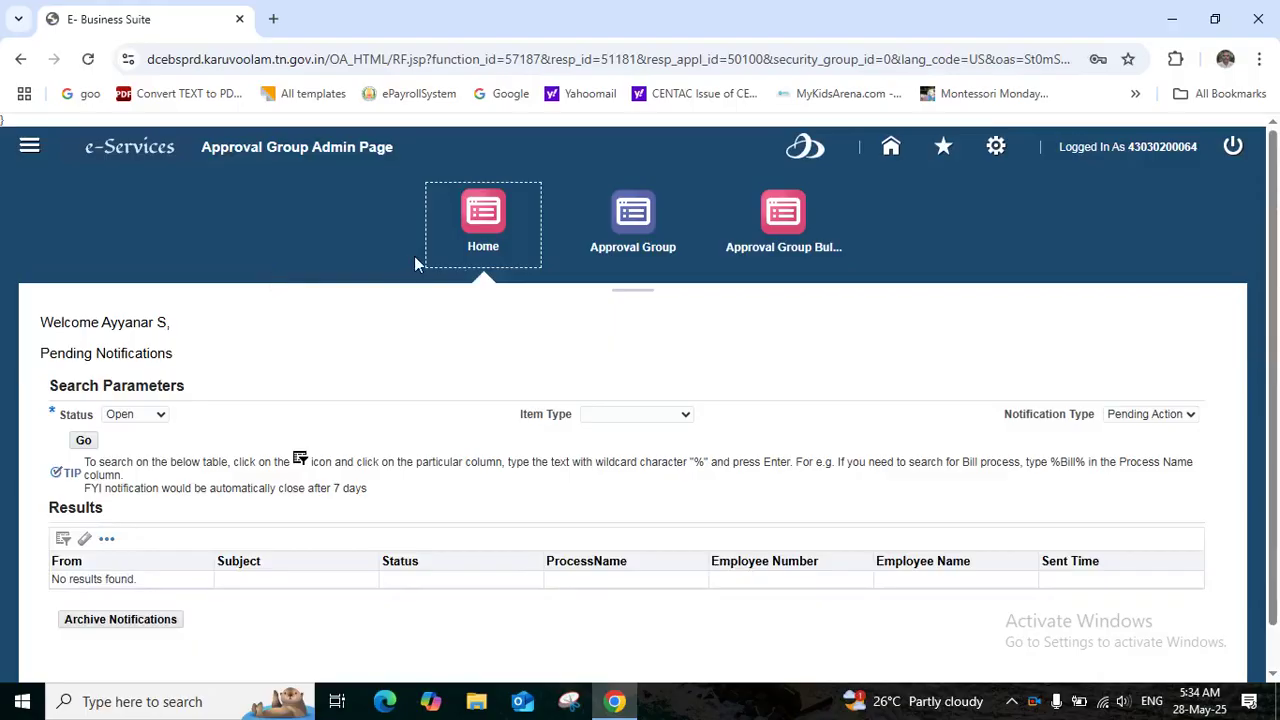
Create a new approval group named 'HM CL, RL APPROVAL GROUP'
left_click(622, 210)
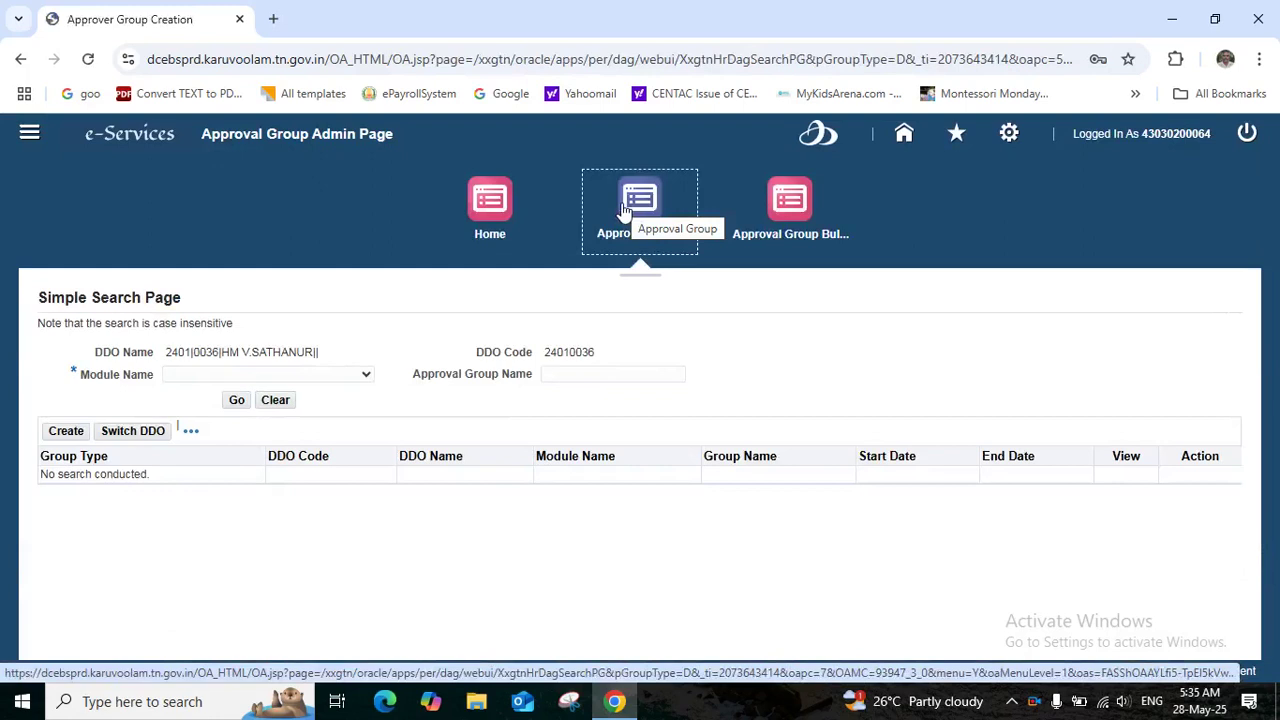
left_click(66, 432)
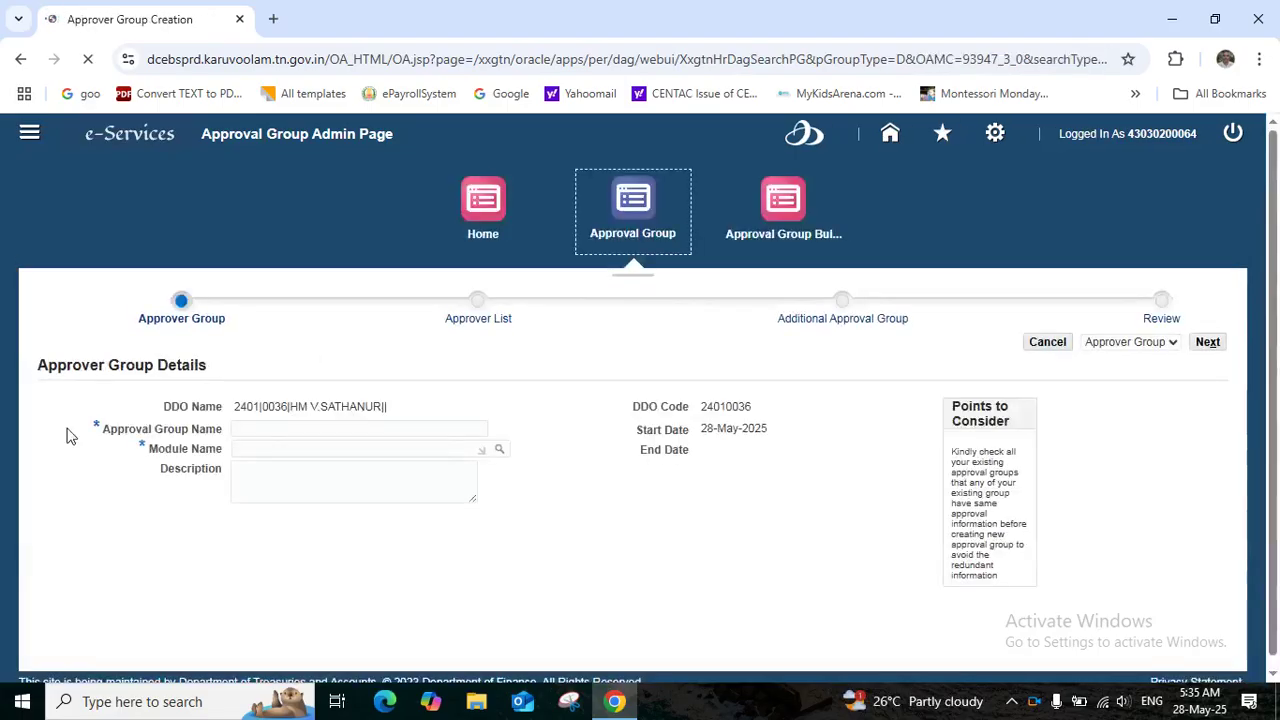
type("HM")
type("CL, RL APPROVAL")
type("G")
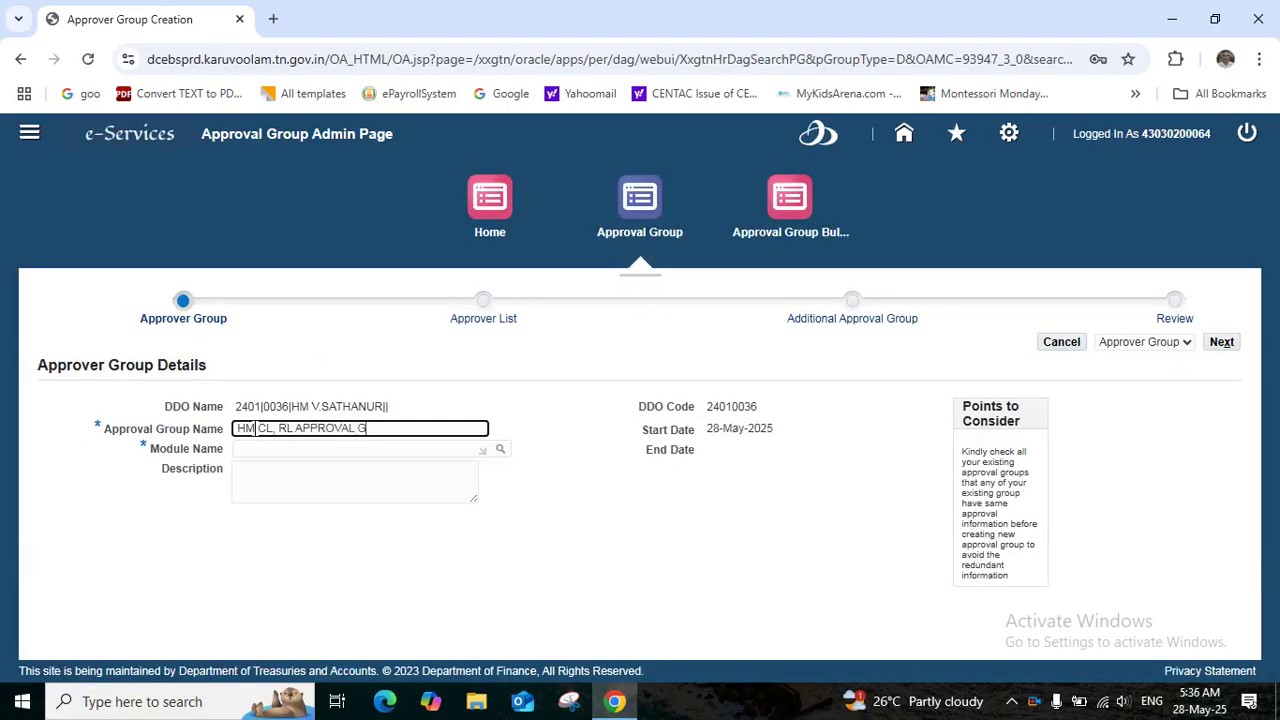
type("ROUP")
left_click(352, 450)
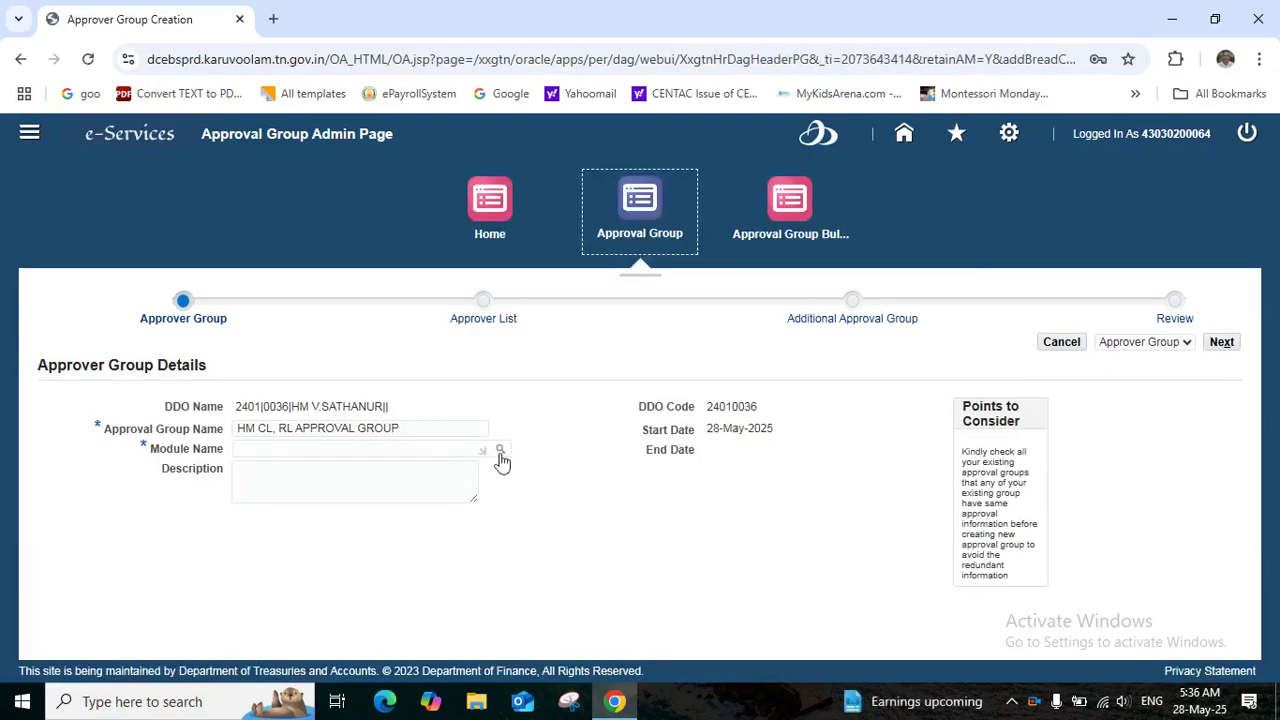
Set the module name to HRMS - Service Register(SR)
left_click(500, 451)
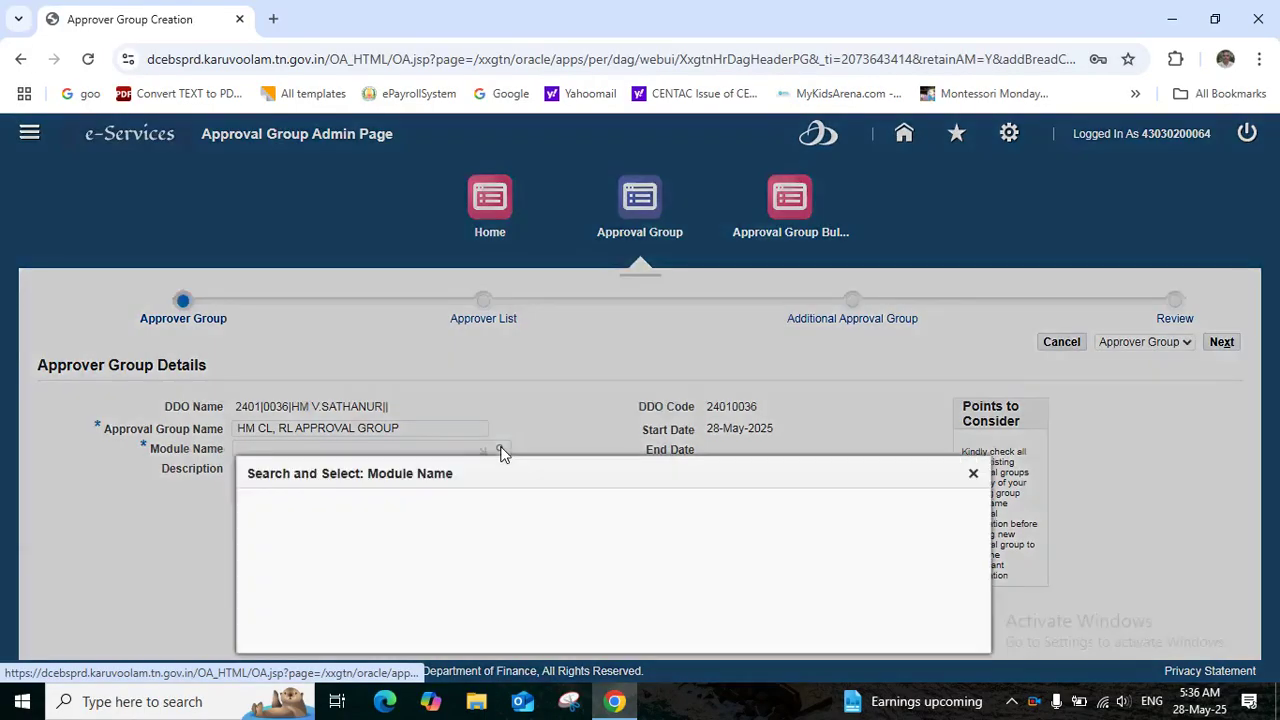
left_click(591, 306)
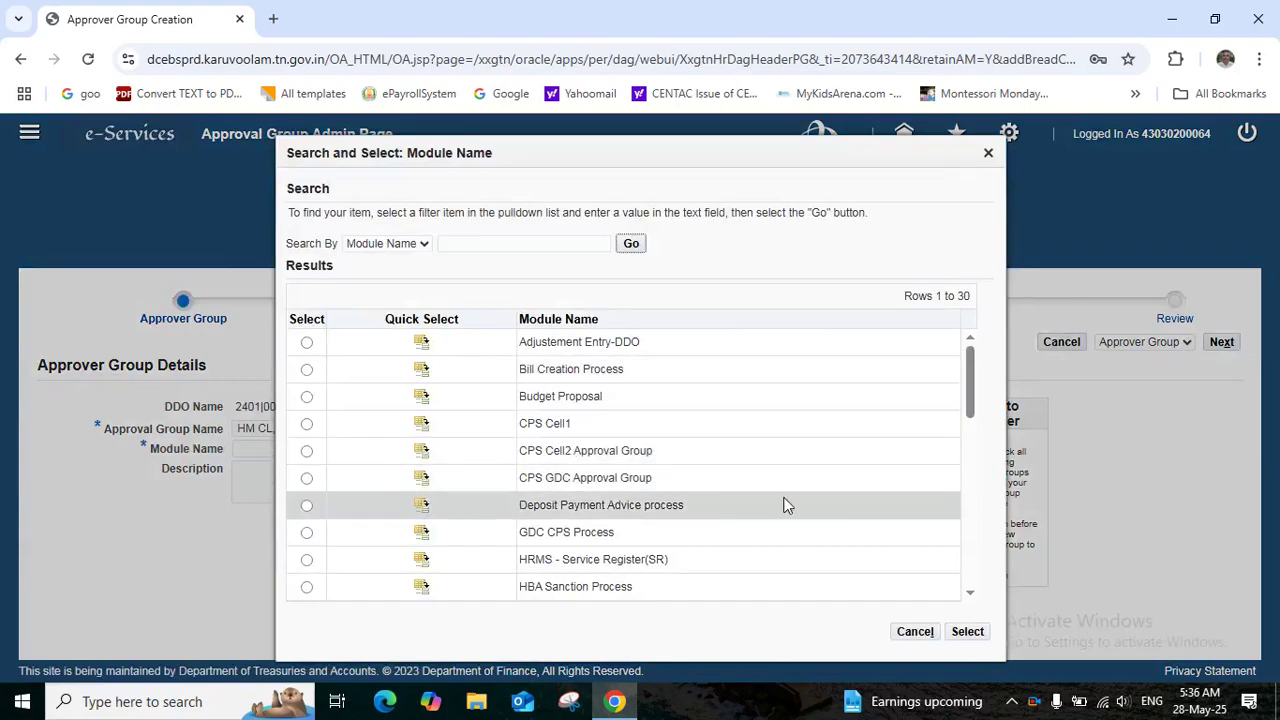
left_click(422, 563)
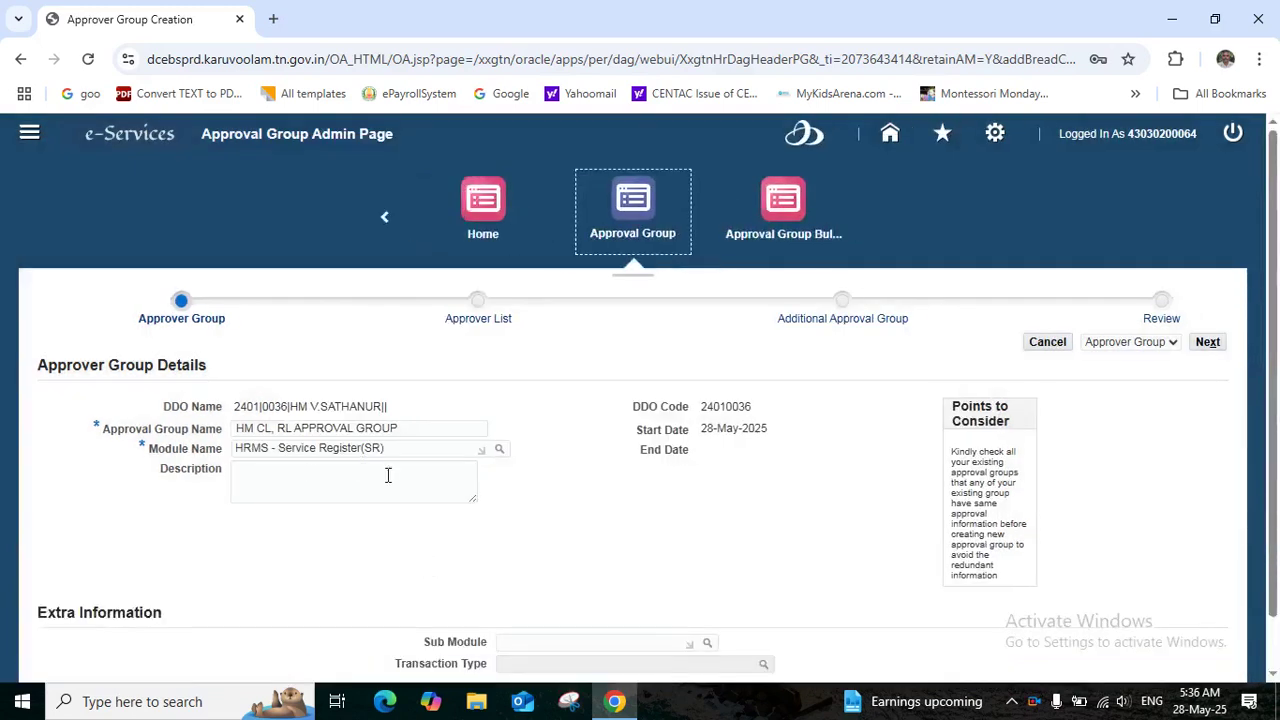
Enter the description 'HM CL, RLREQUEST APPROVAL GROUP'
left_click(239, 470)
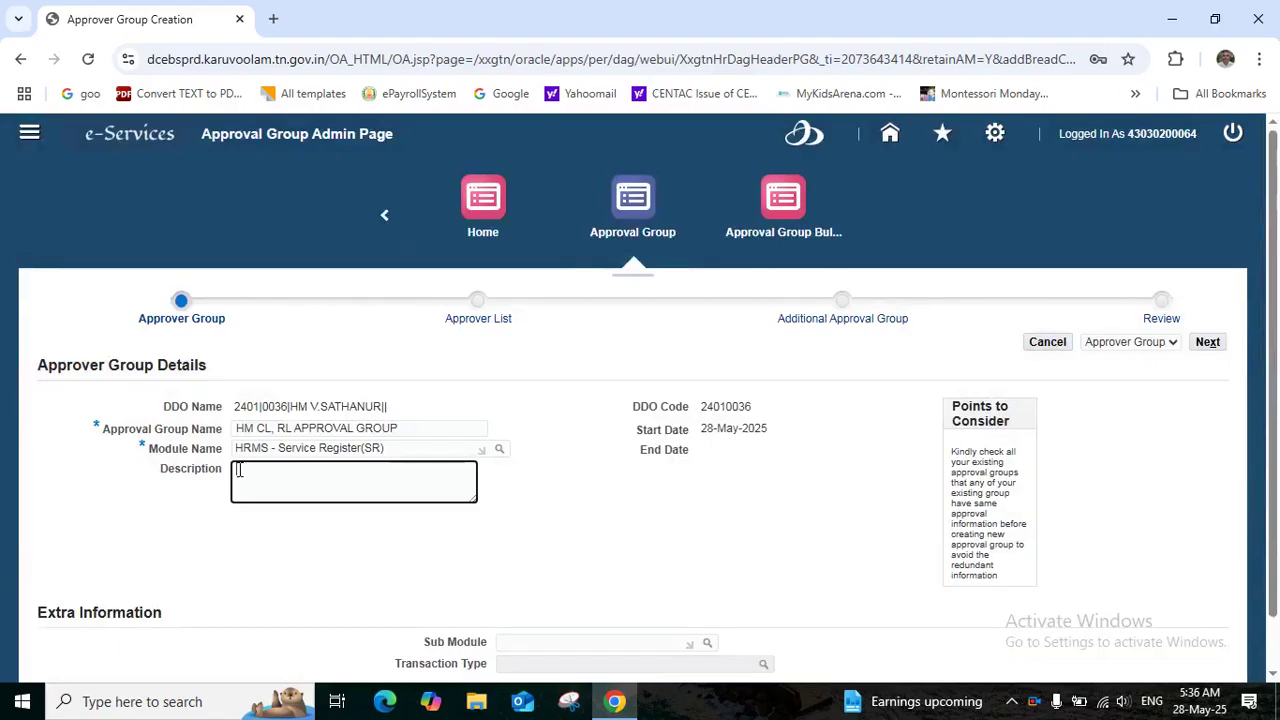
type("HM CL, RLREQUEST APPROVAL GROUP")
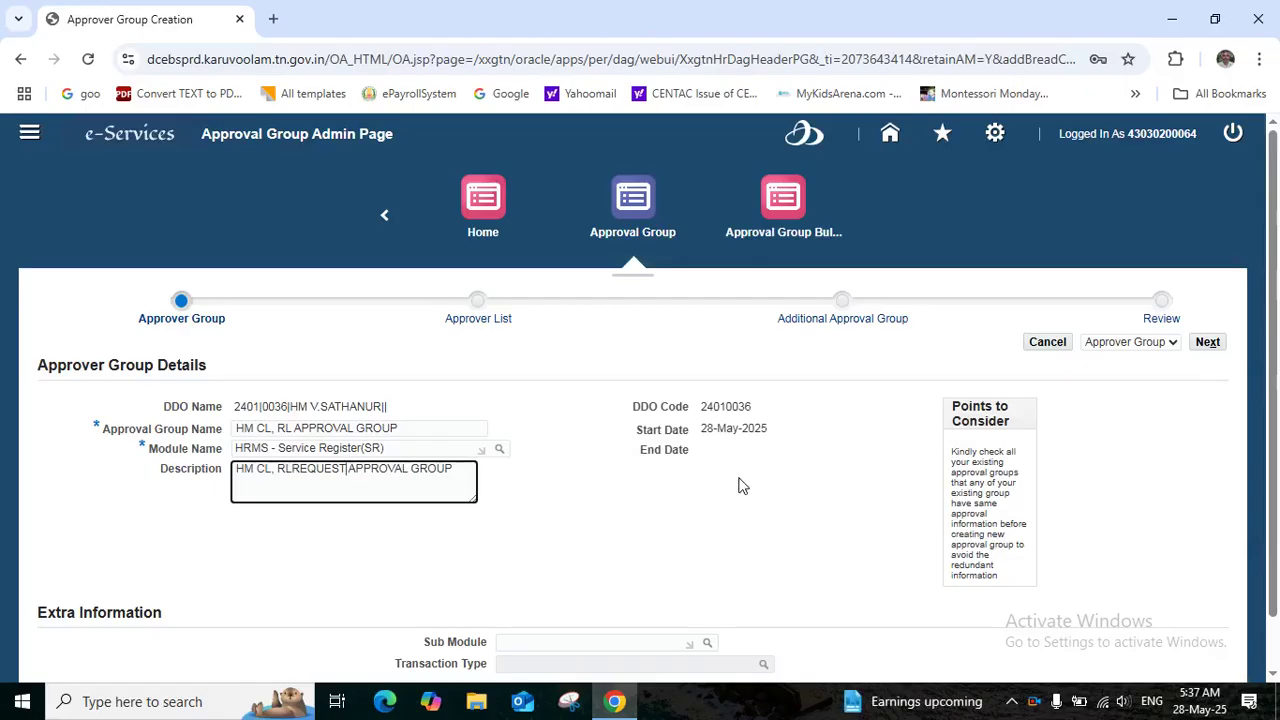
left_click(614, 632)
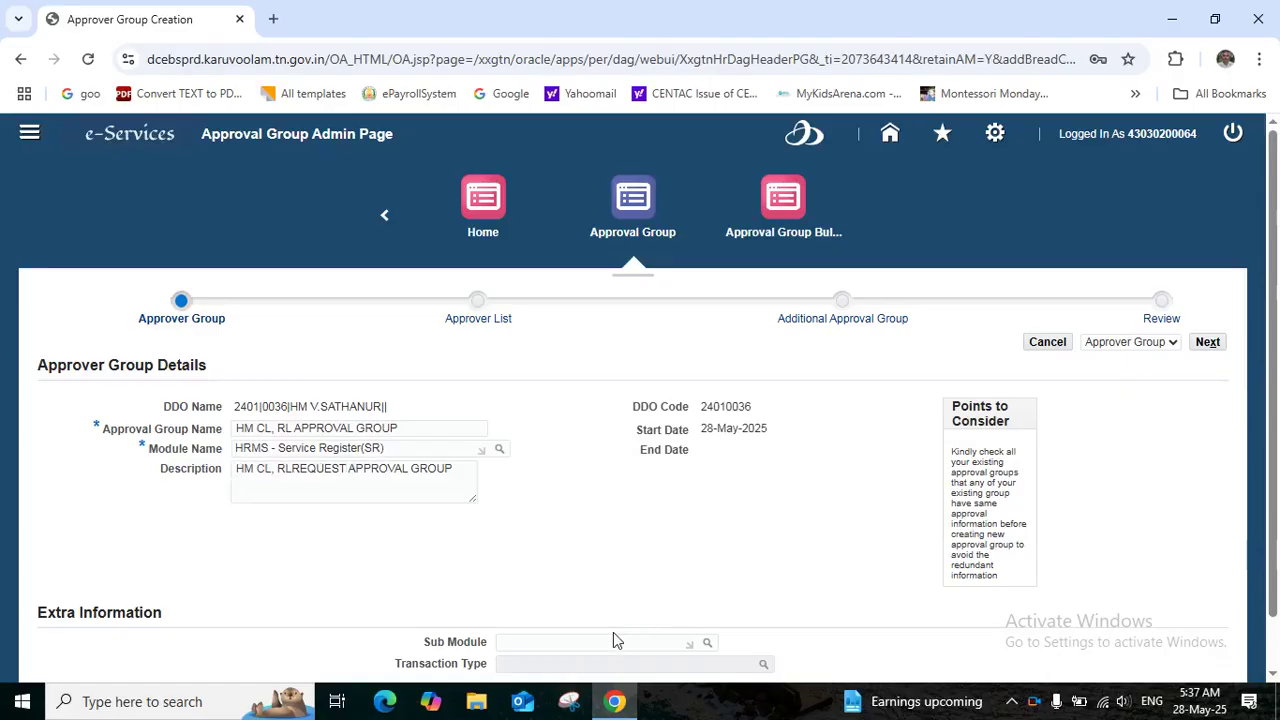
left_click(614, 640)
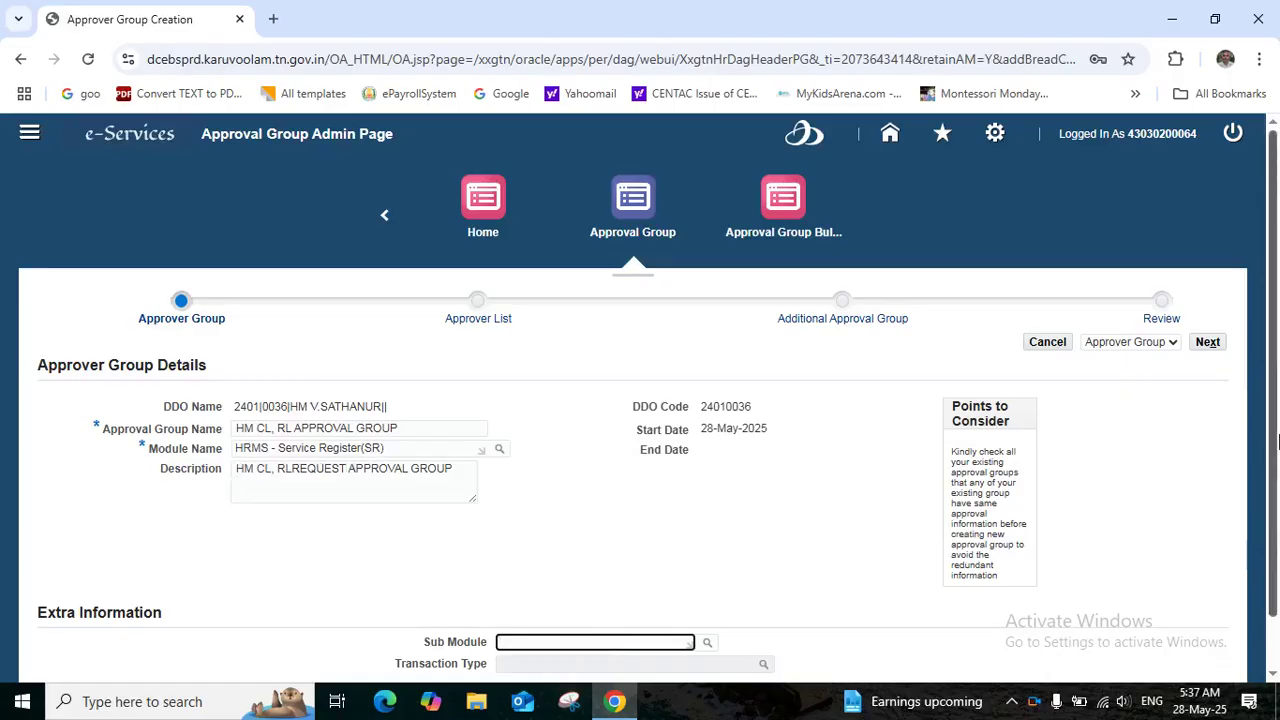
left_click_drag(1272, 415, 1277, 520)
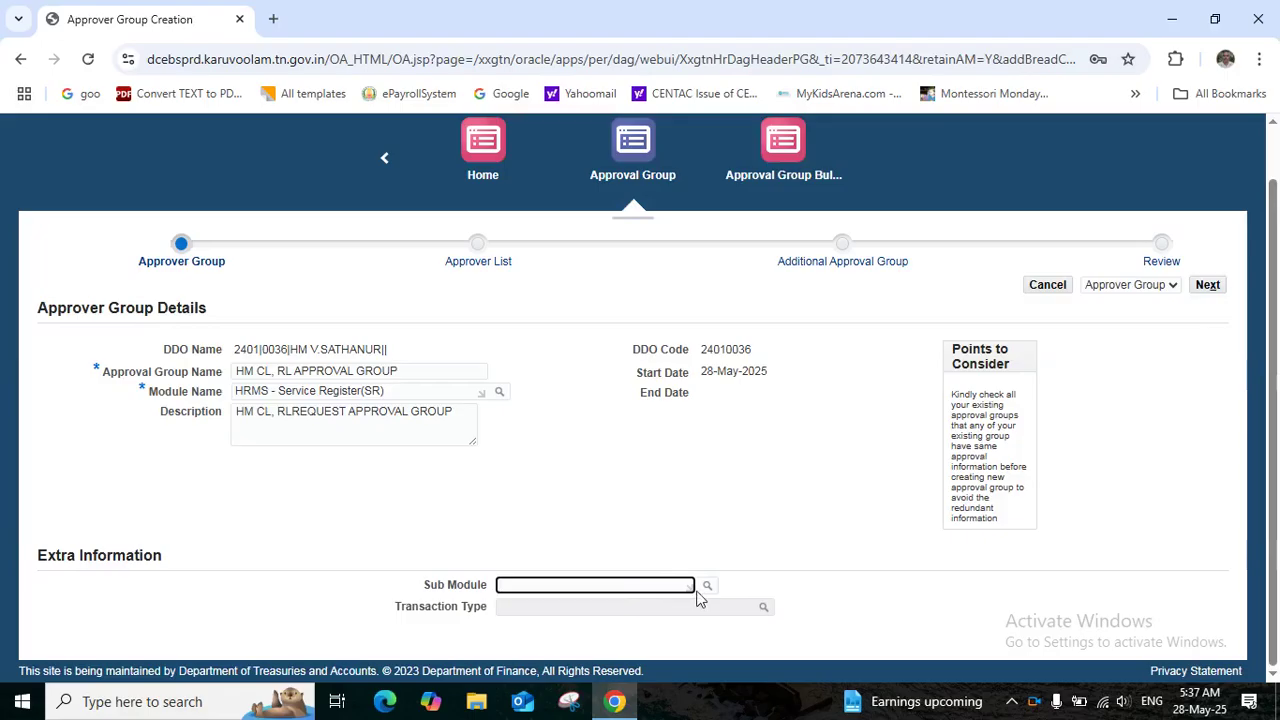
Set the sub module to Leave
left_click(706, 590)
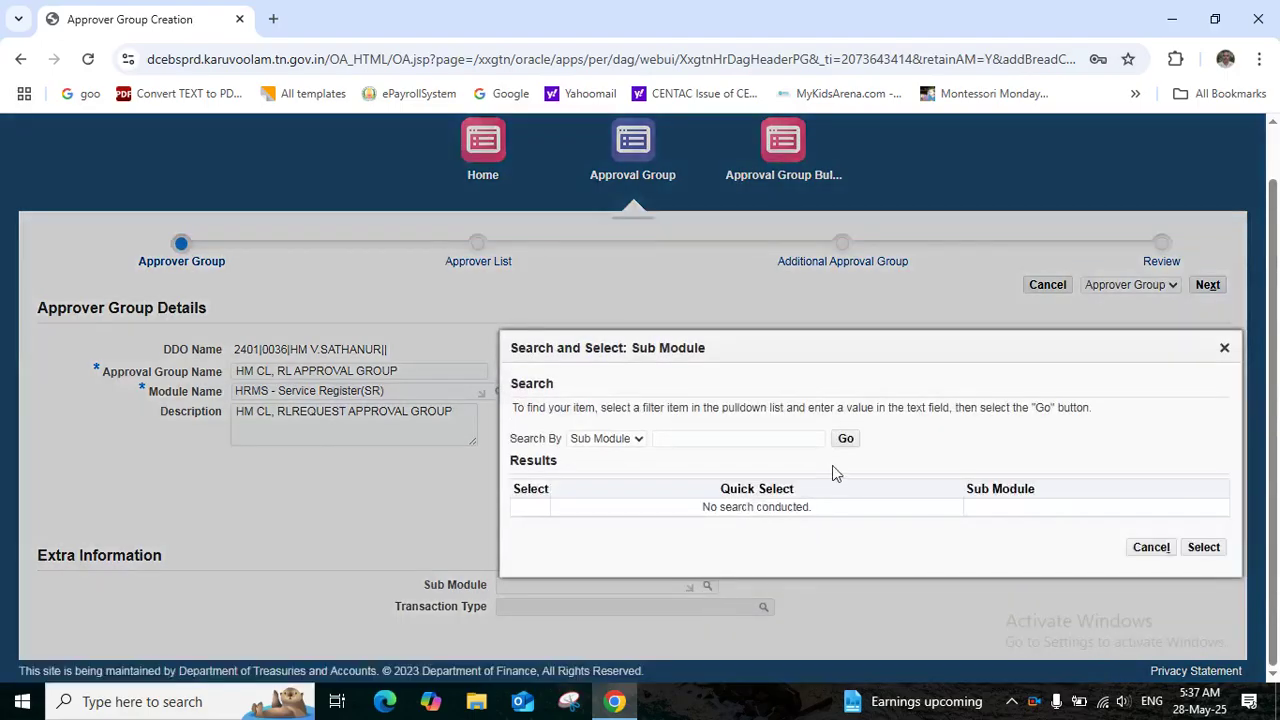
left_click(845, 438)
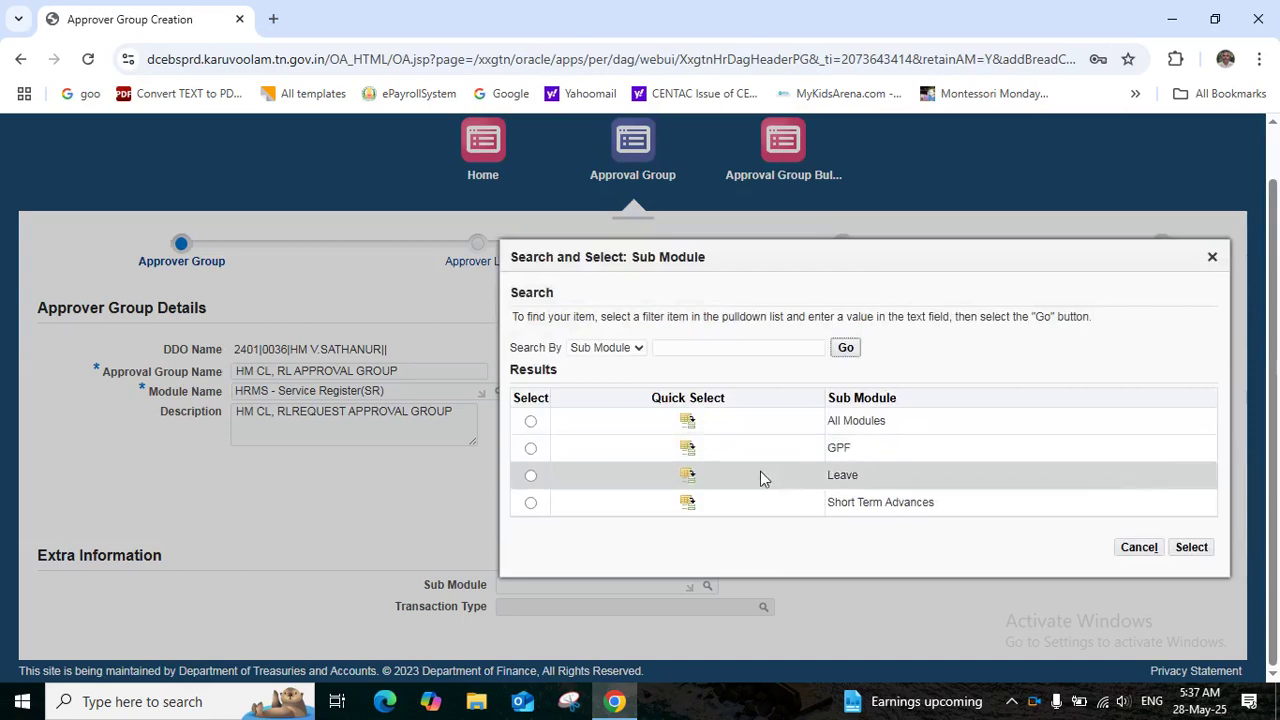
left_click(688, 478)
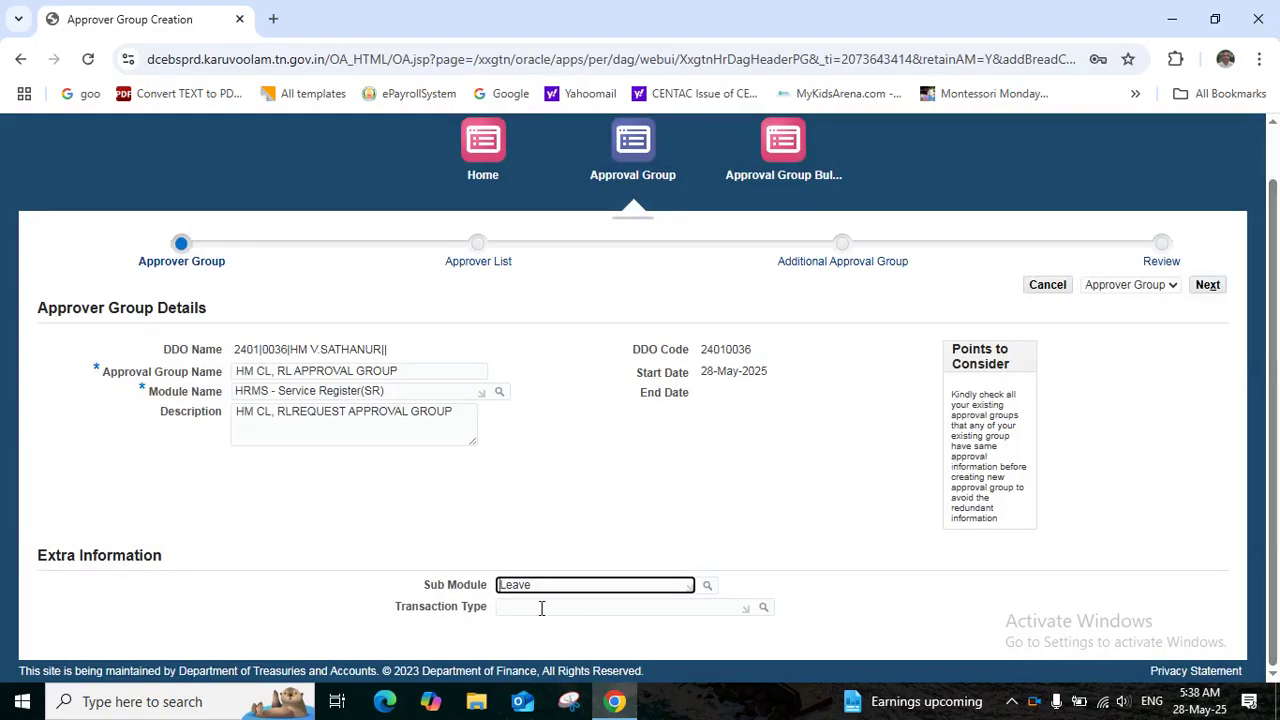
Set transaction type CL/RH/CH Leave and proceed to the Approver List step
left_click(765, 610)
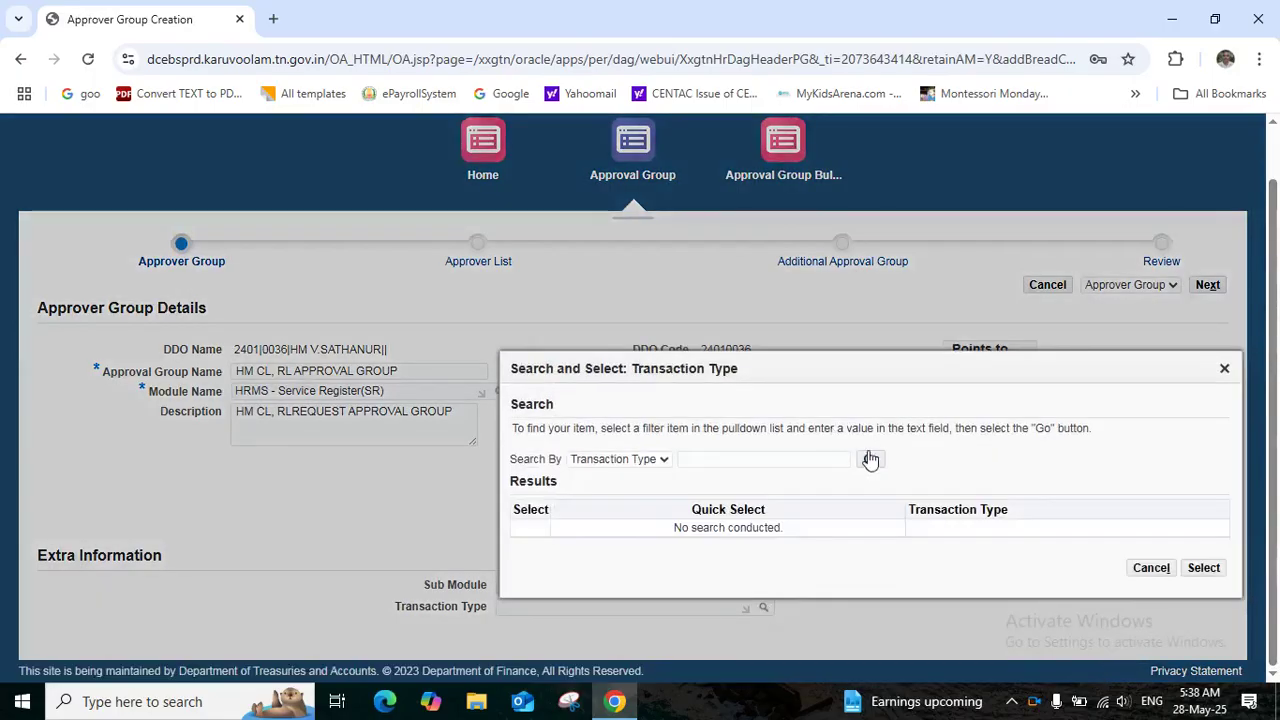
left_click(872, 459)
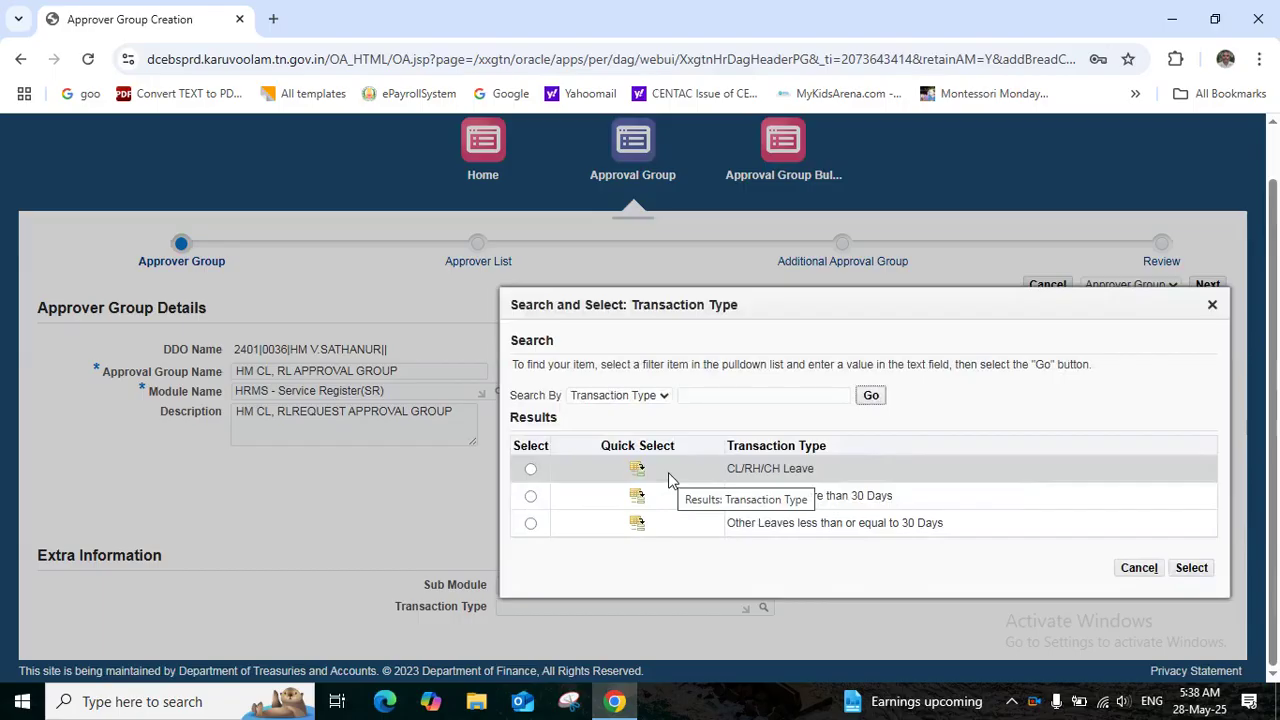
left_click(637, 469)
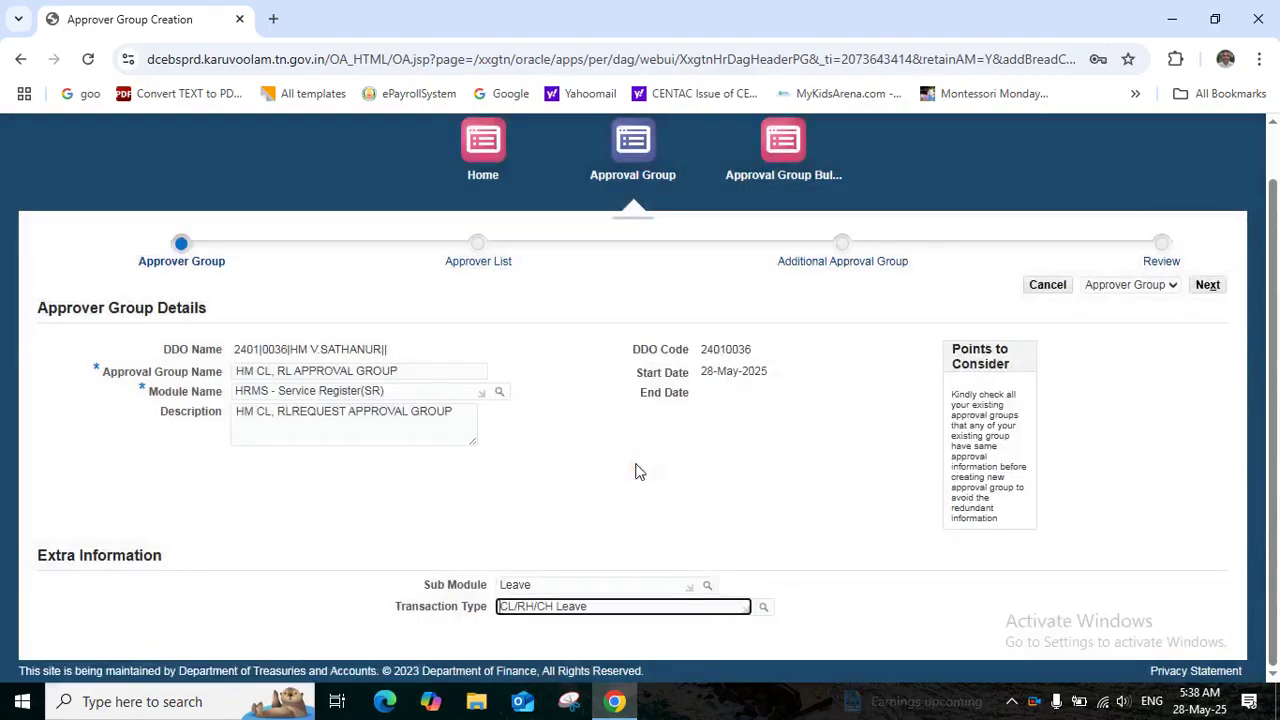
left_click(1208, 286)
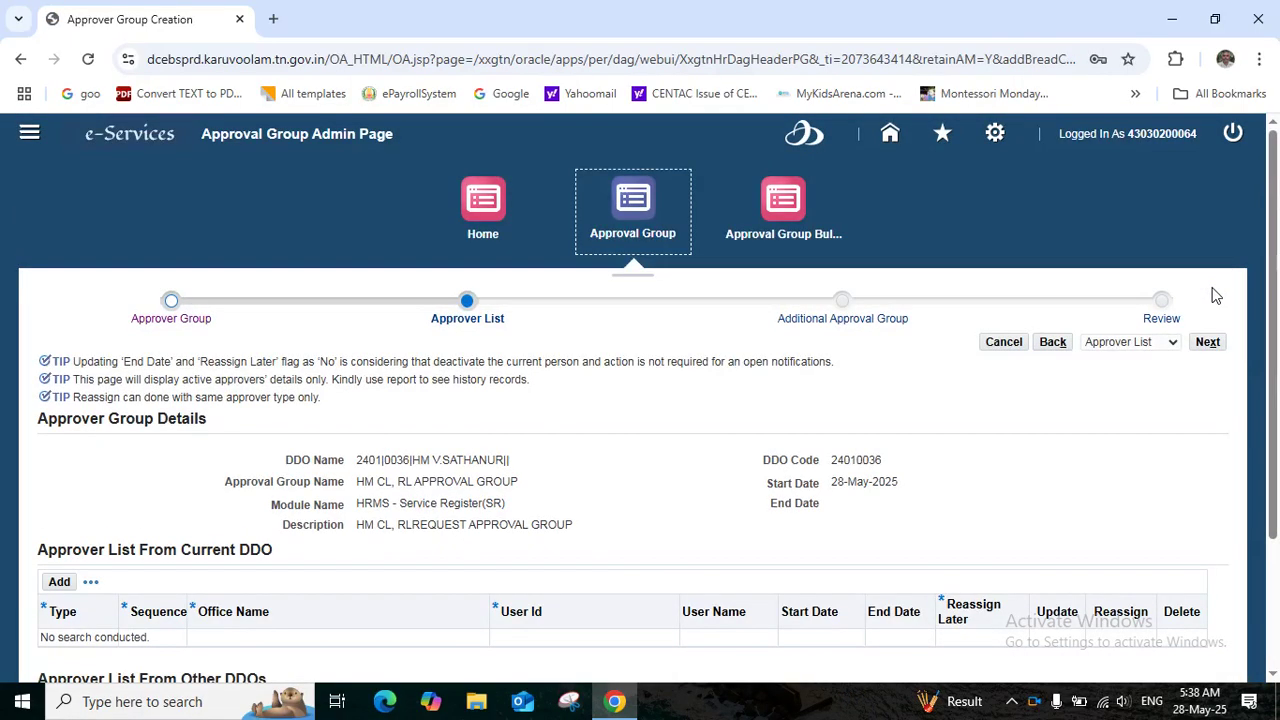
Add an Approver List From Other DDOs row with type Initiator at sequence 1
left_click_drag(1272, 281, 1276, 408)
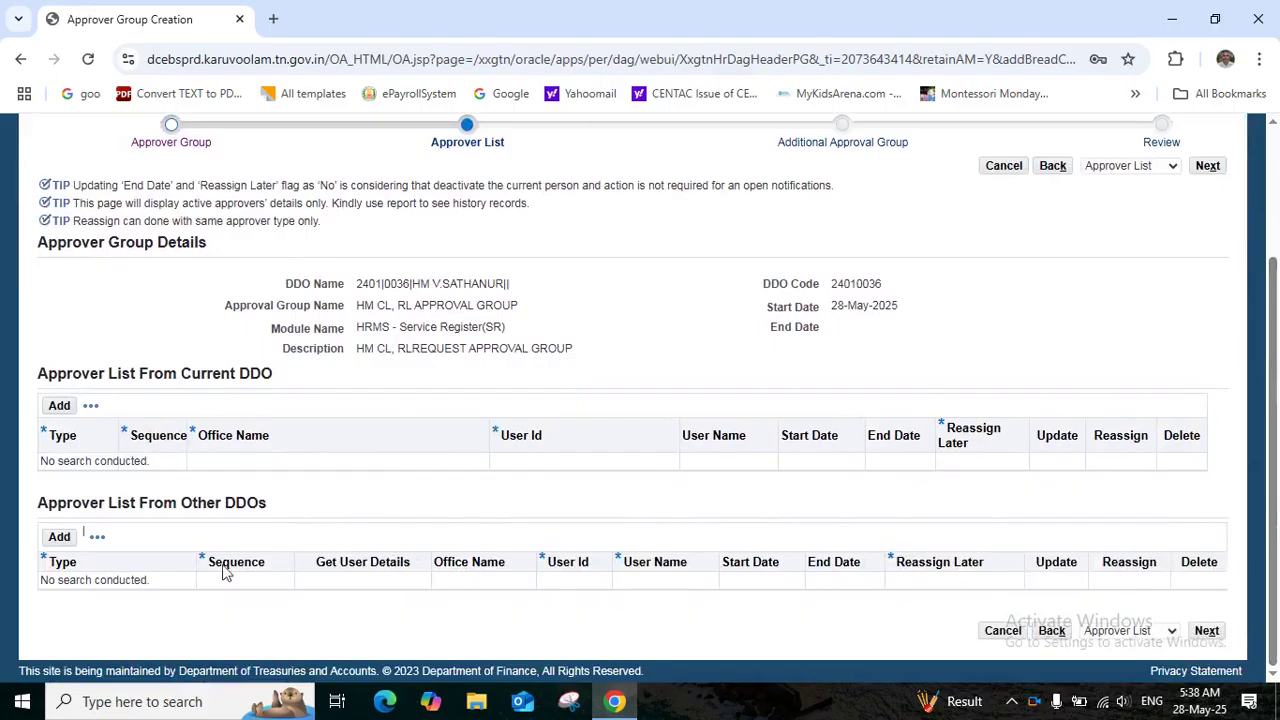
left_click(47, 537)
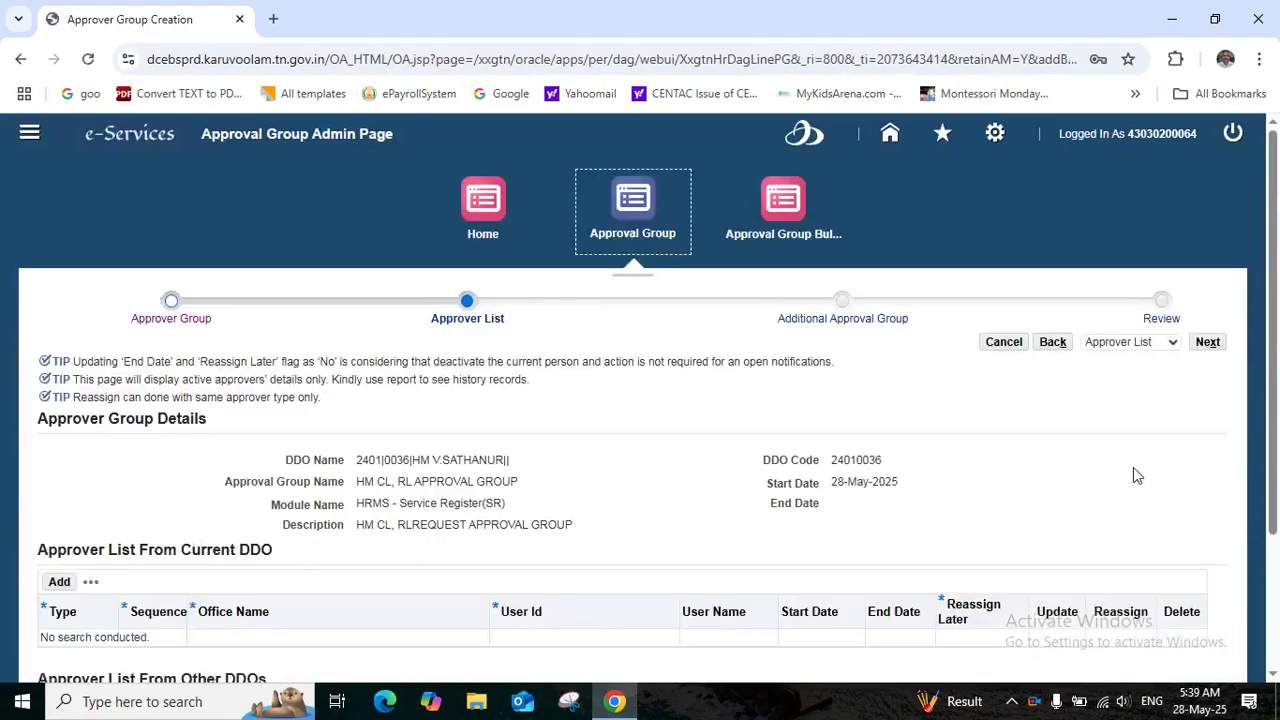
left_click_drag(1277, 443, 1277, 580)
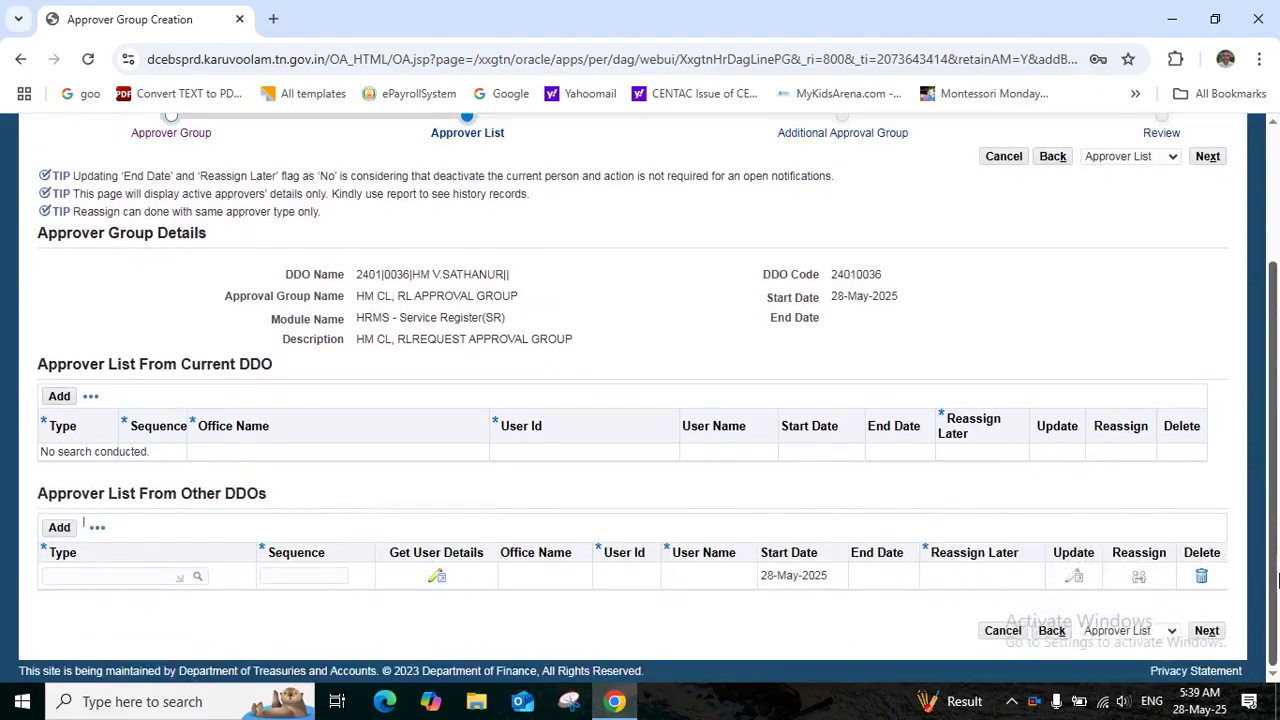
left_click(76, 572)
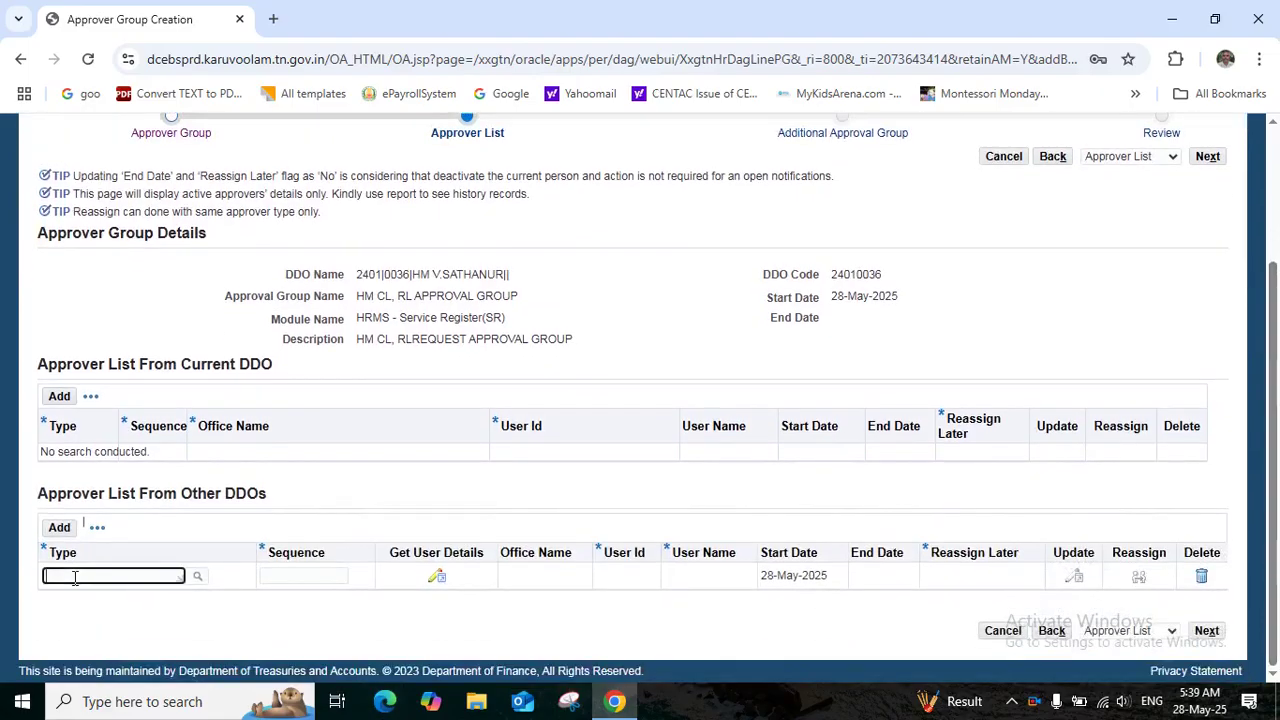
left_click(197, 576)
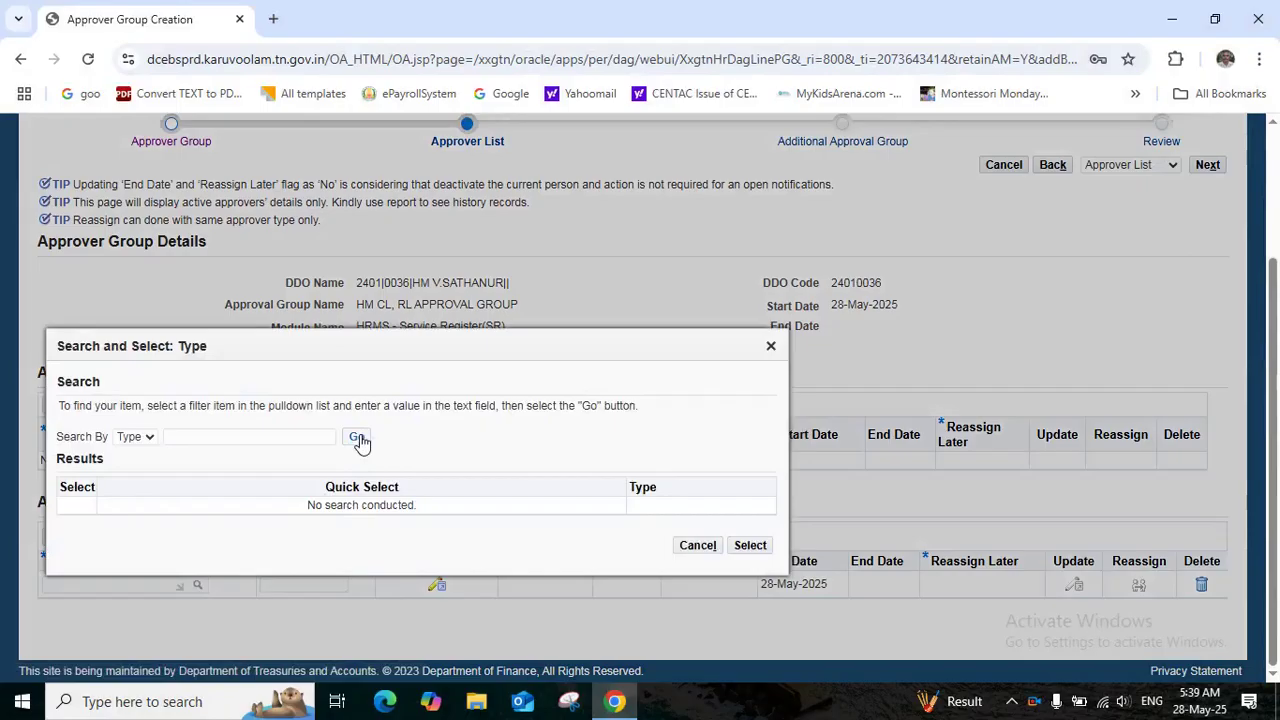
left_click(358, 438)
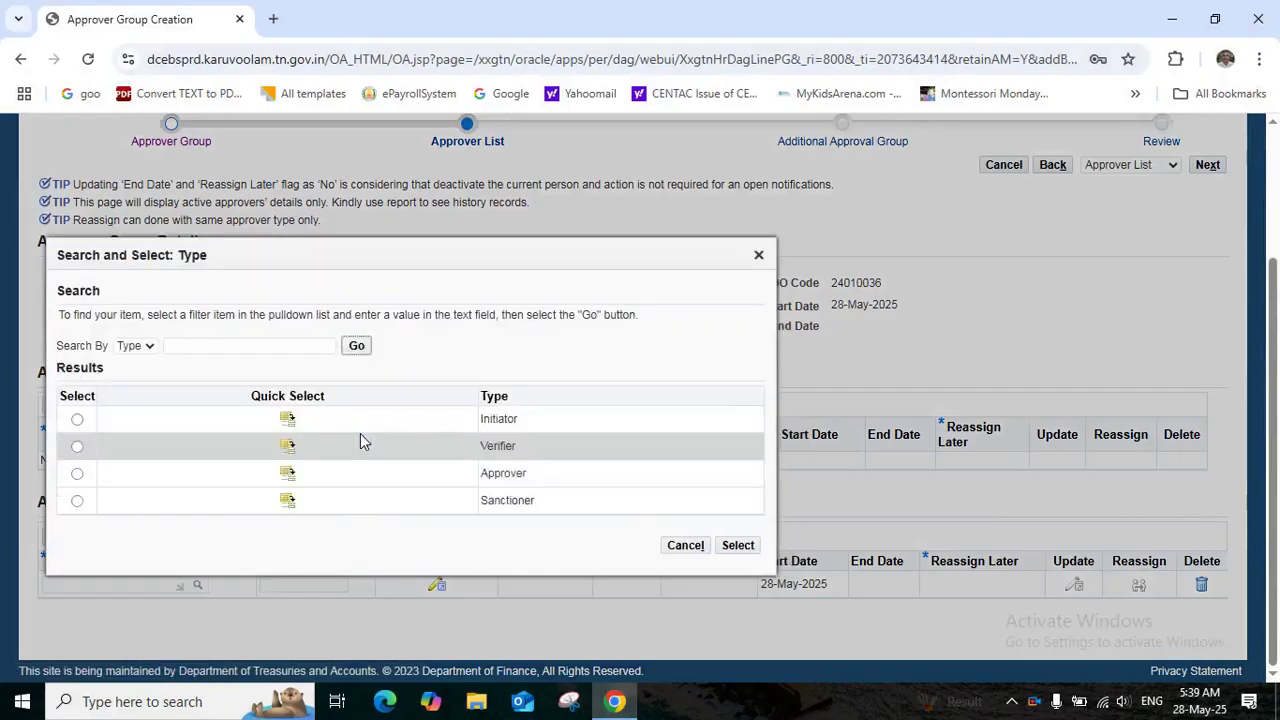
left_click(288, 421)
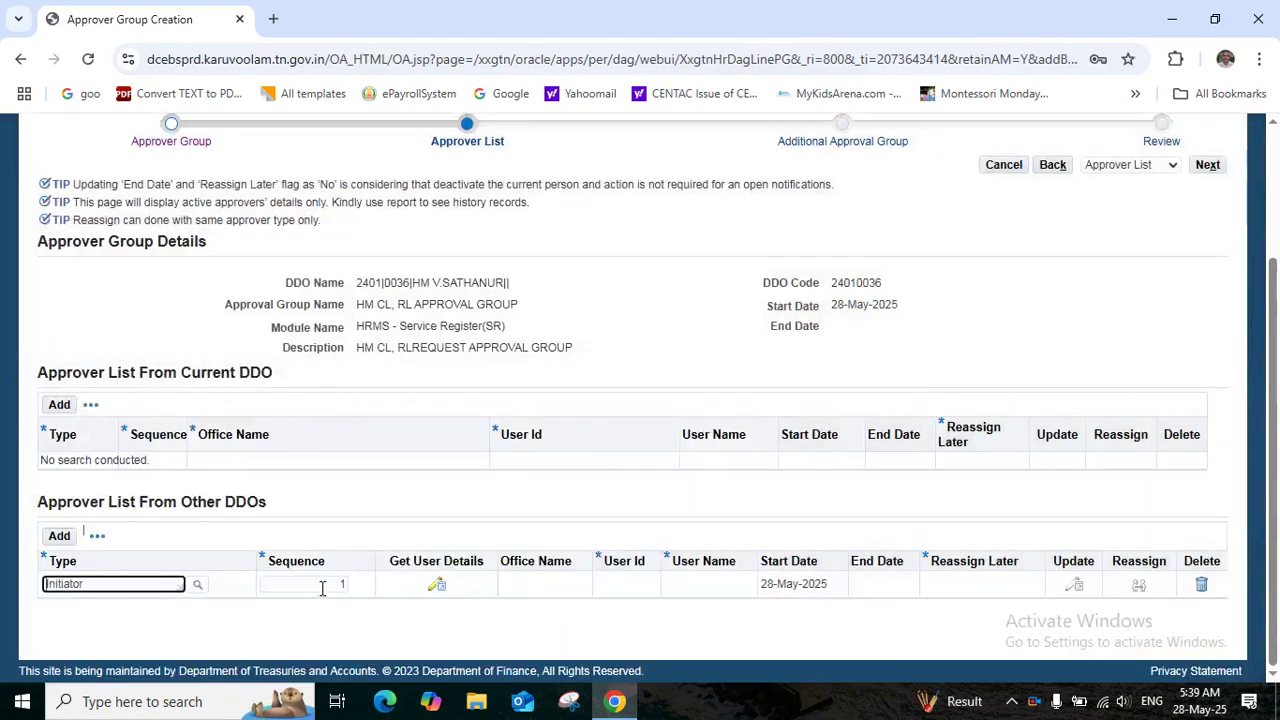
For the Initiator, choose DDO 2401|0031 and office DISTRICT EDUCATIONAL OFFICE(SECONDARY), VILLUPURAM
left_click(437, 584)
type("2401")
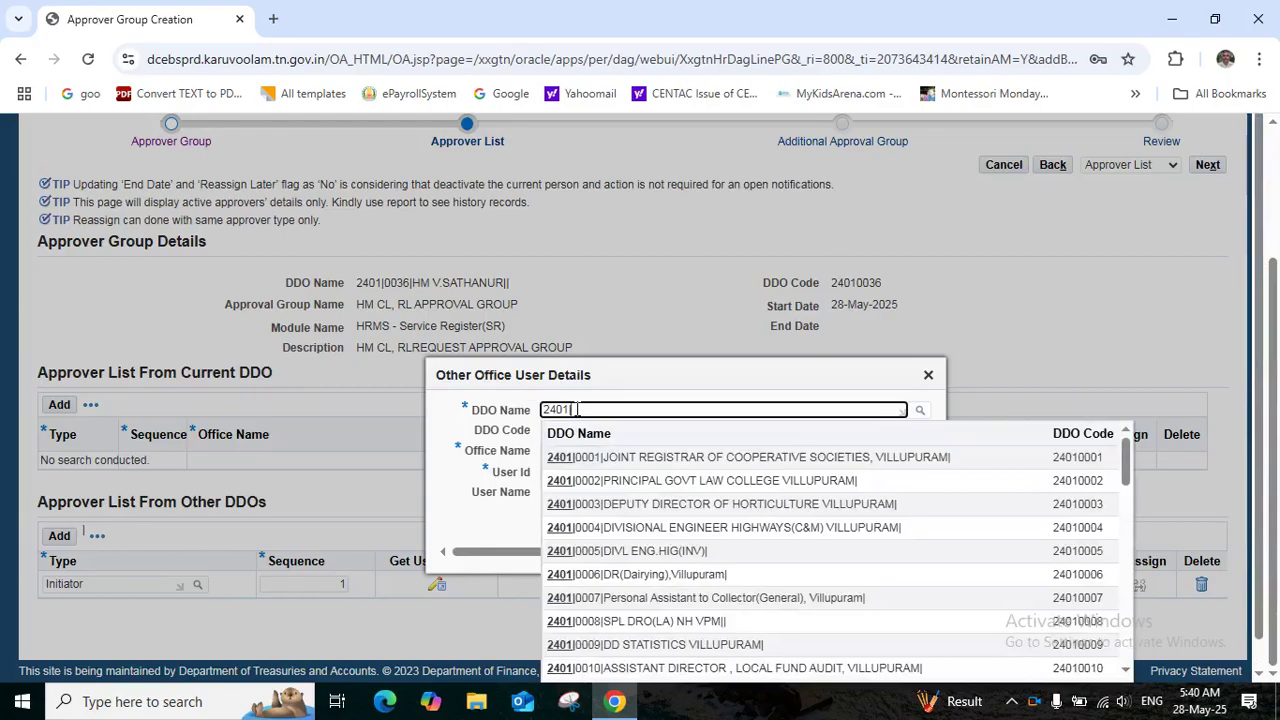
type("00")
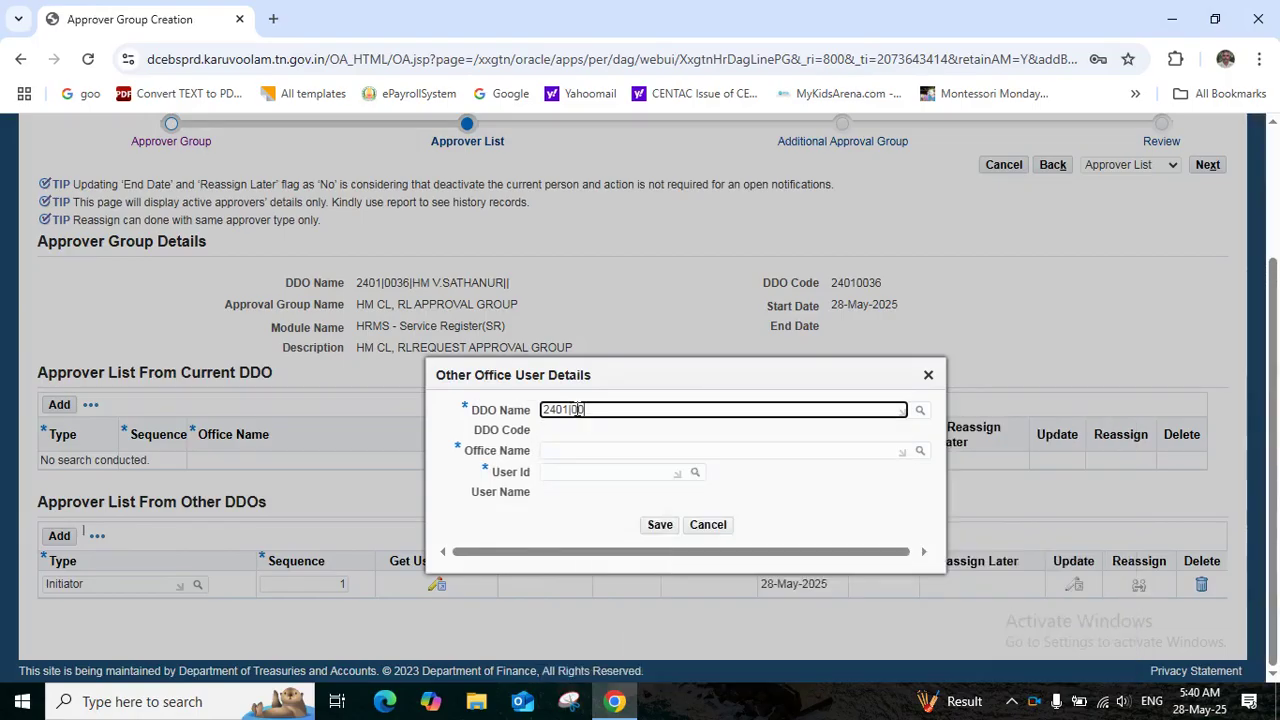
type("31")
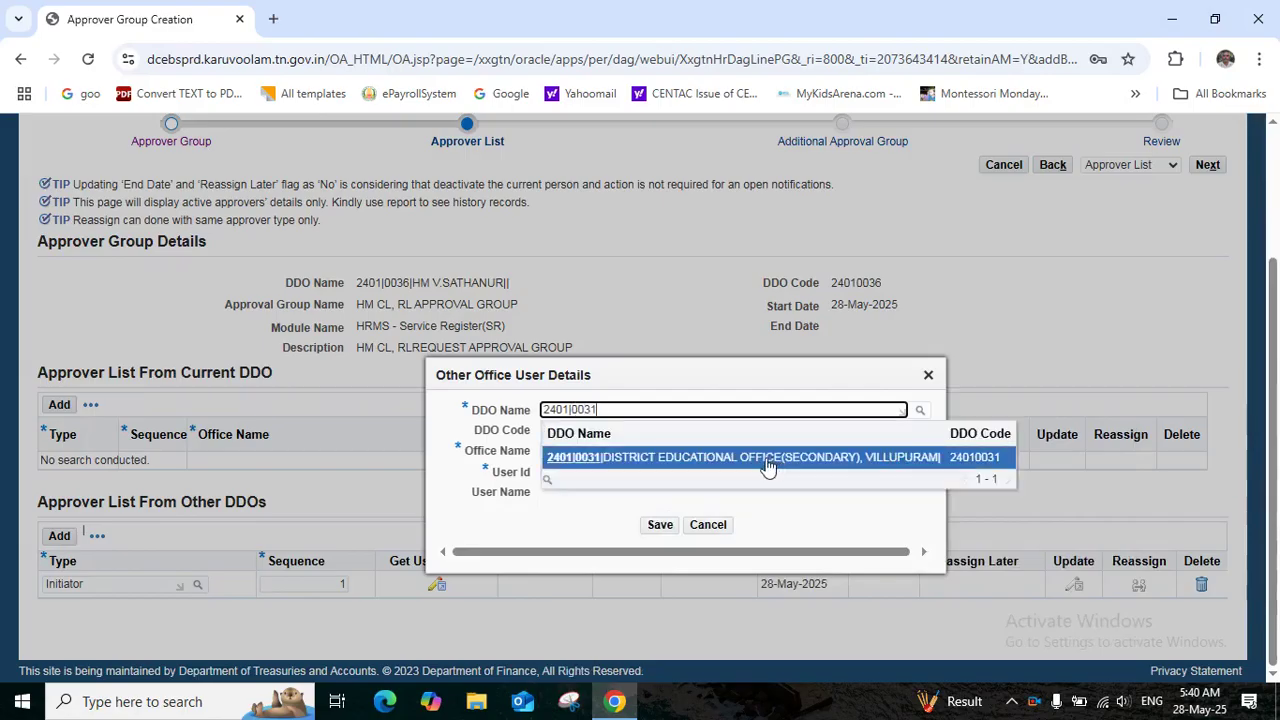
left_click(767, 457)
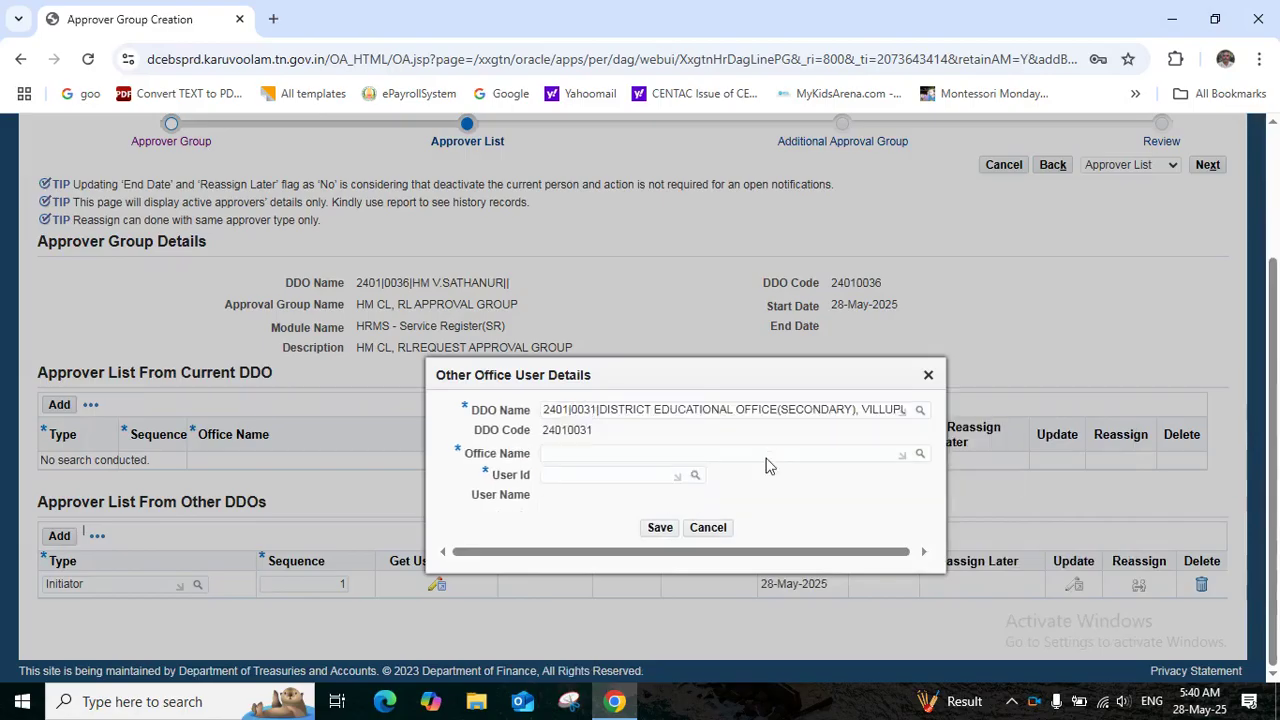
left_click(590, 453)
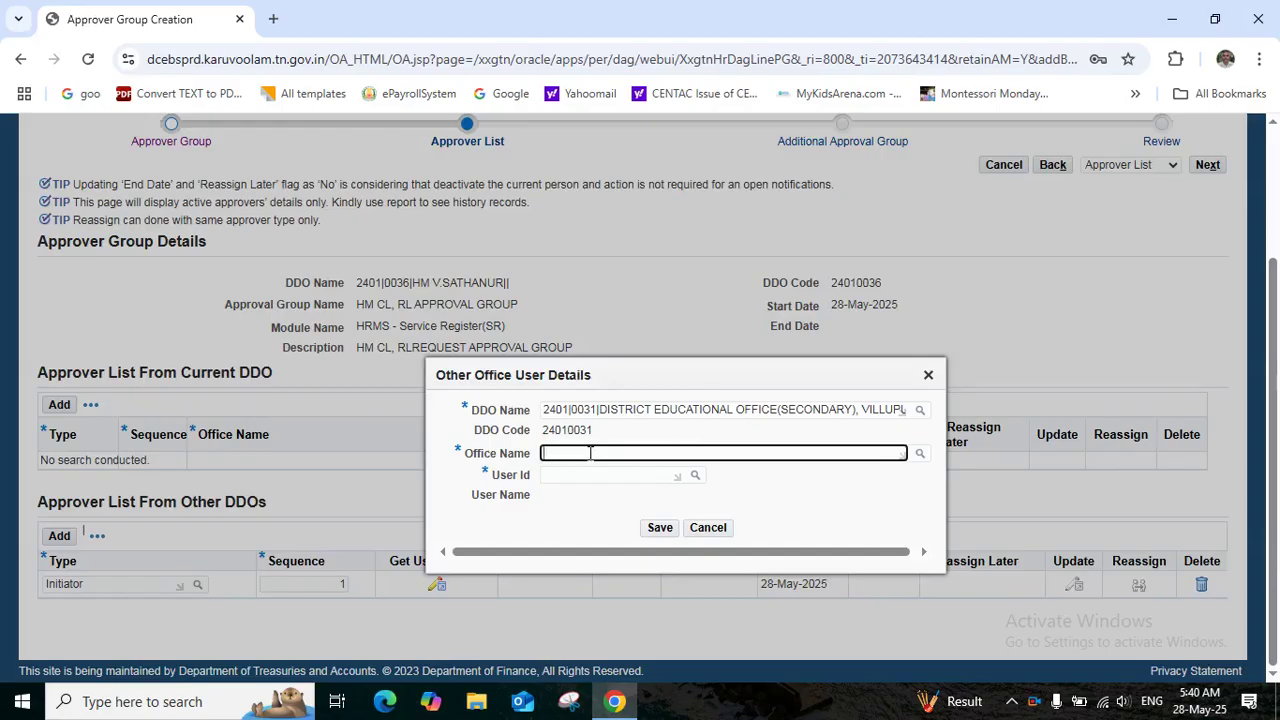
type("DIS")
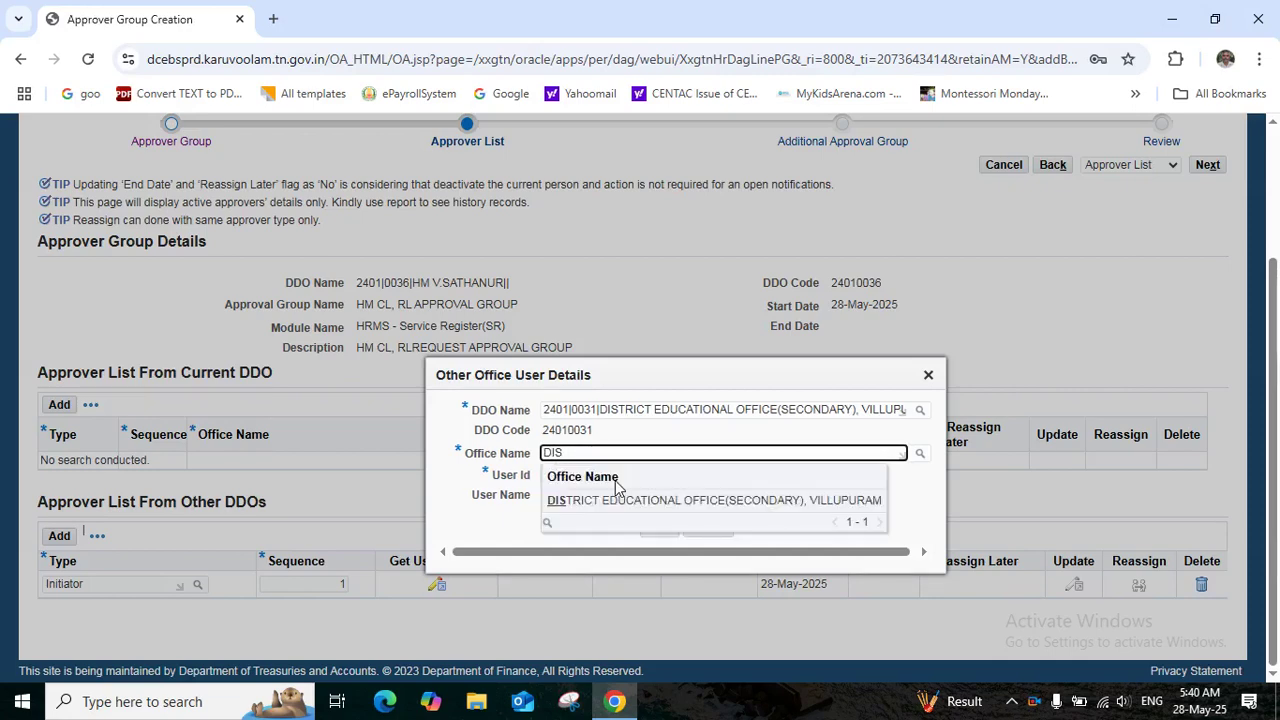
left_click(626, 500)
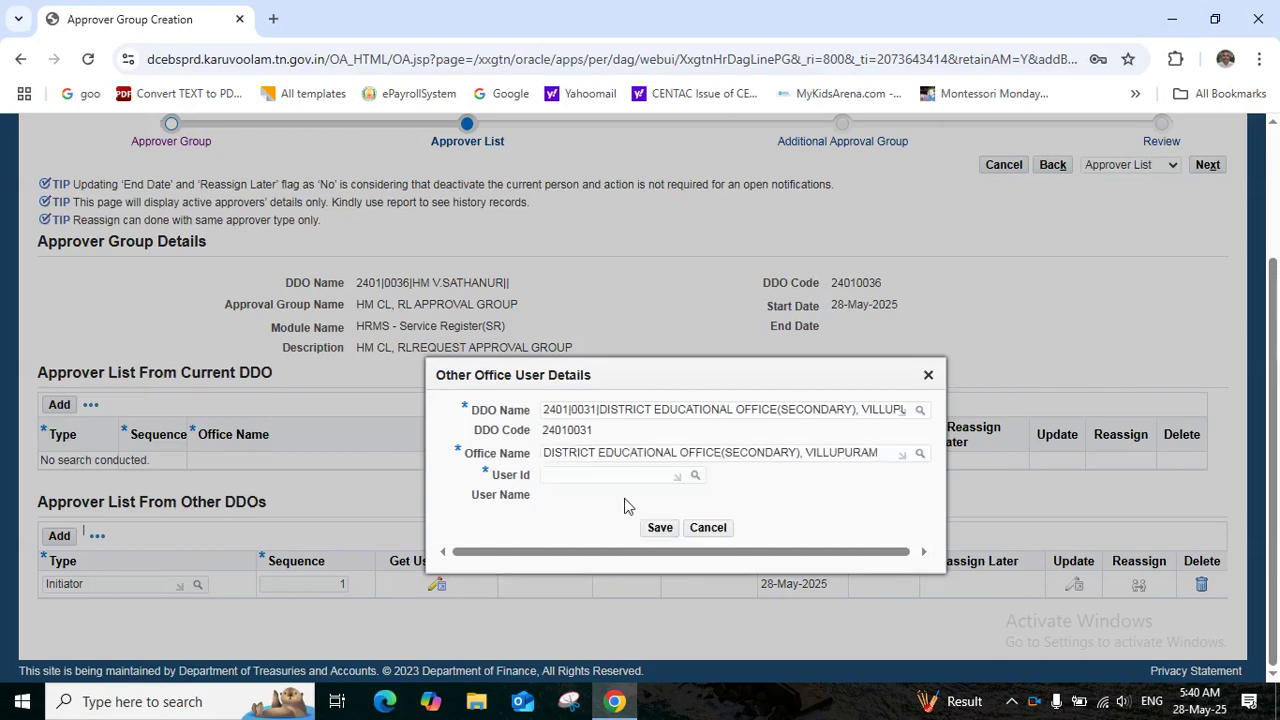
Select the Initiator's user ID from the suggestions and save the user details
left_click(579, 475)
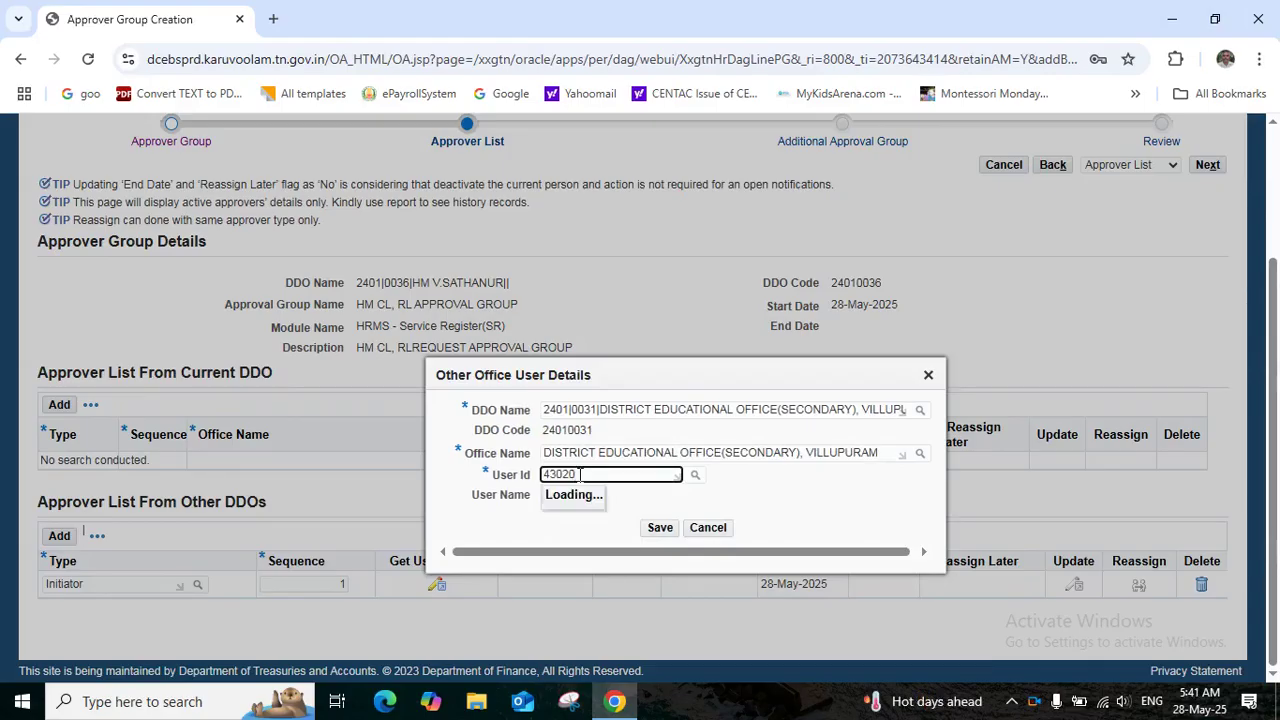
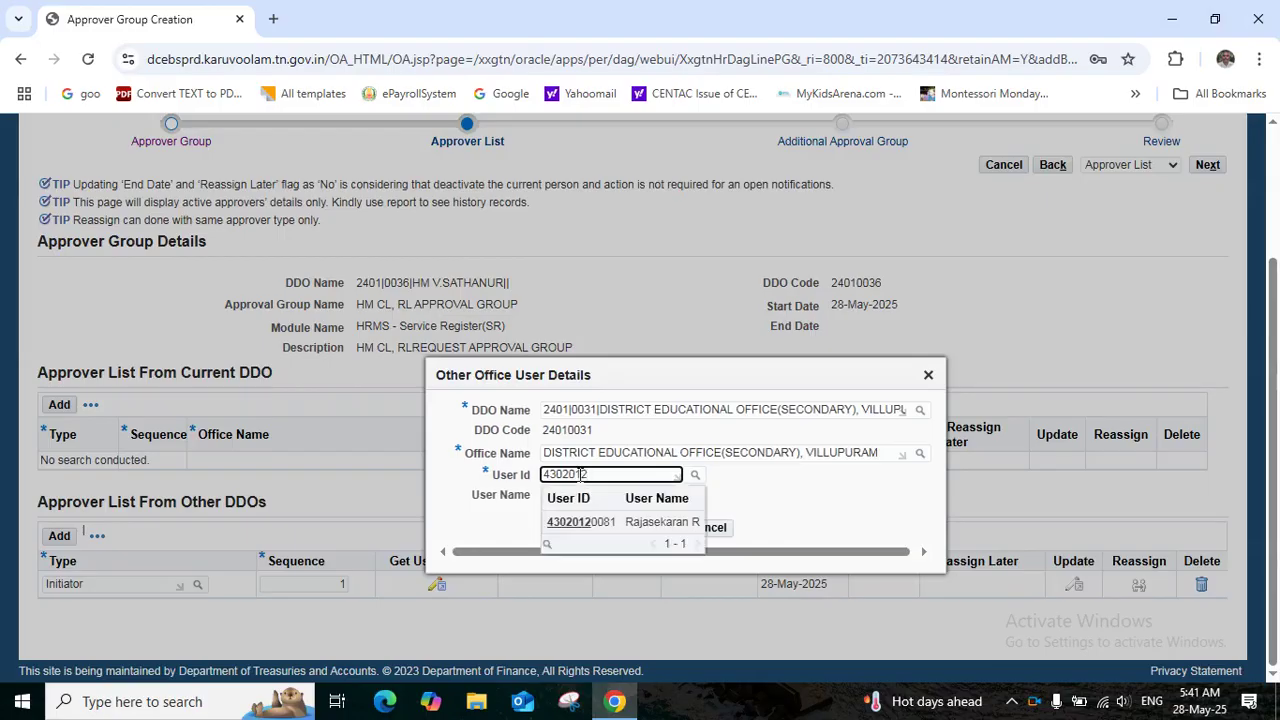
left_click(597, 527)
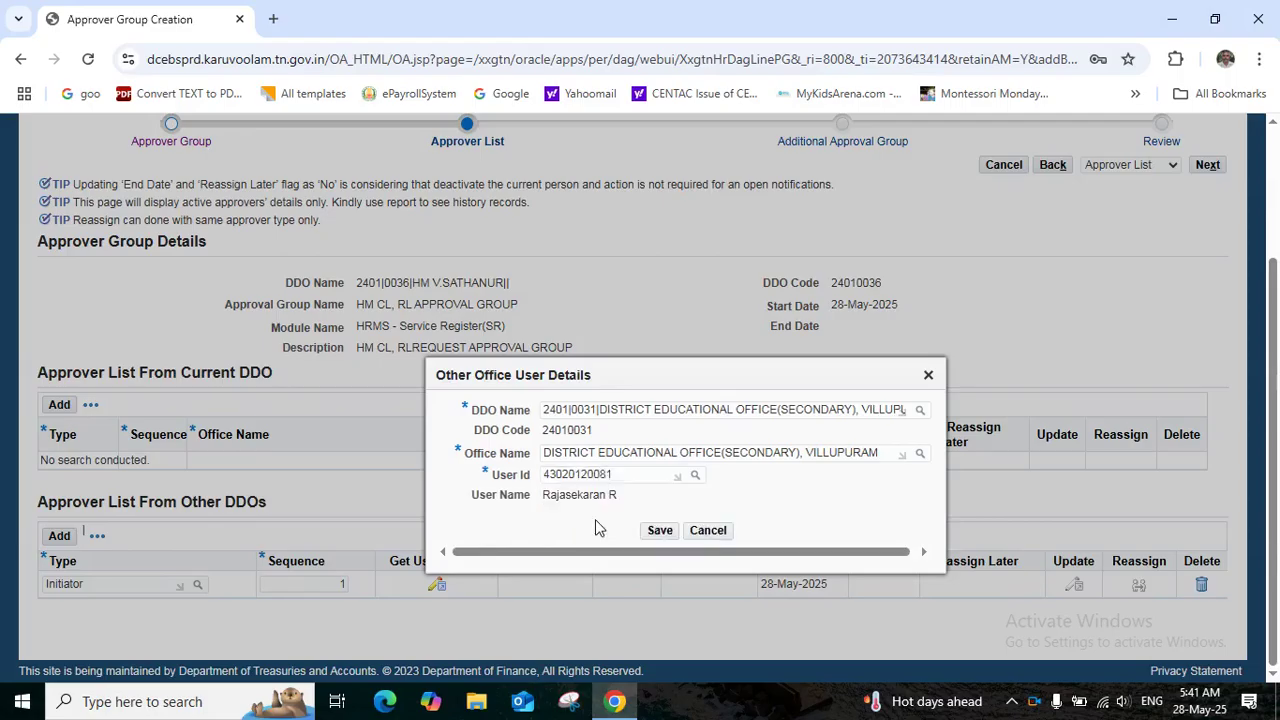
left_click(660, 528)
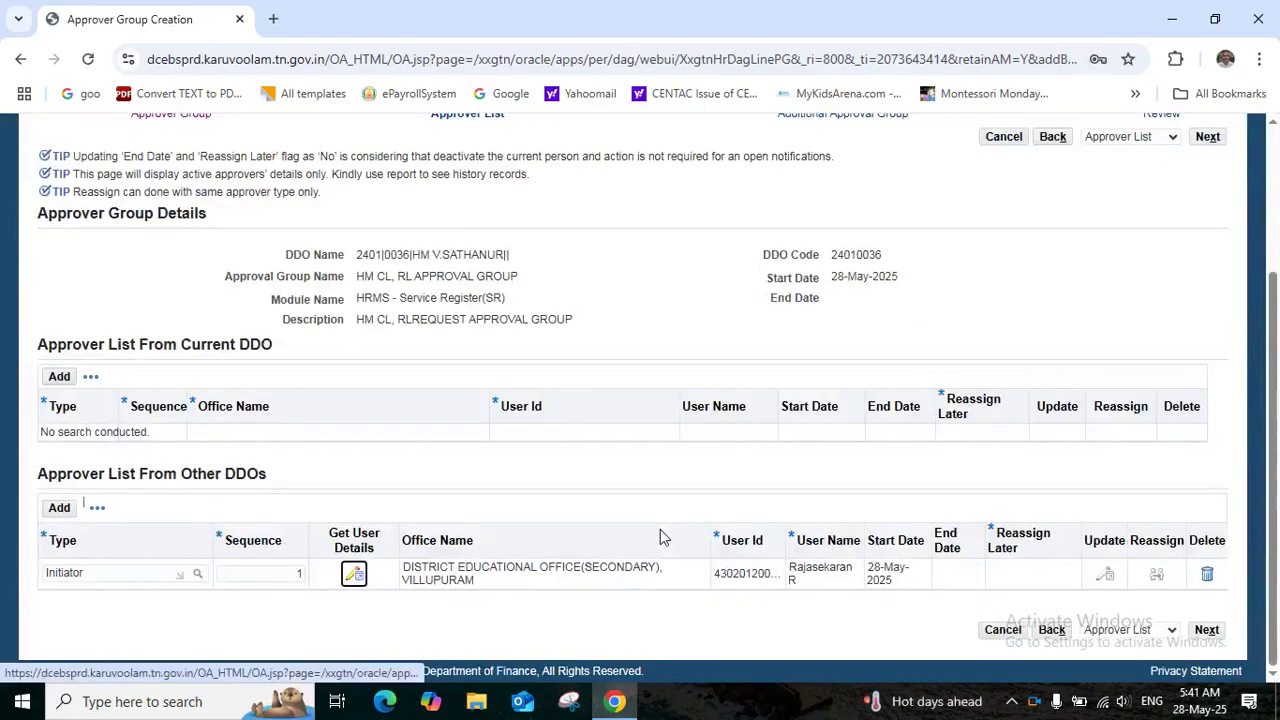
Add a second other-DDO approver row with type Verifier
left_click(60, 508)
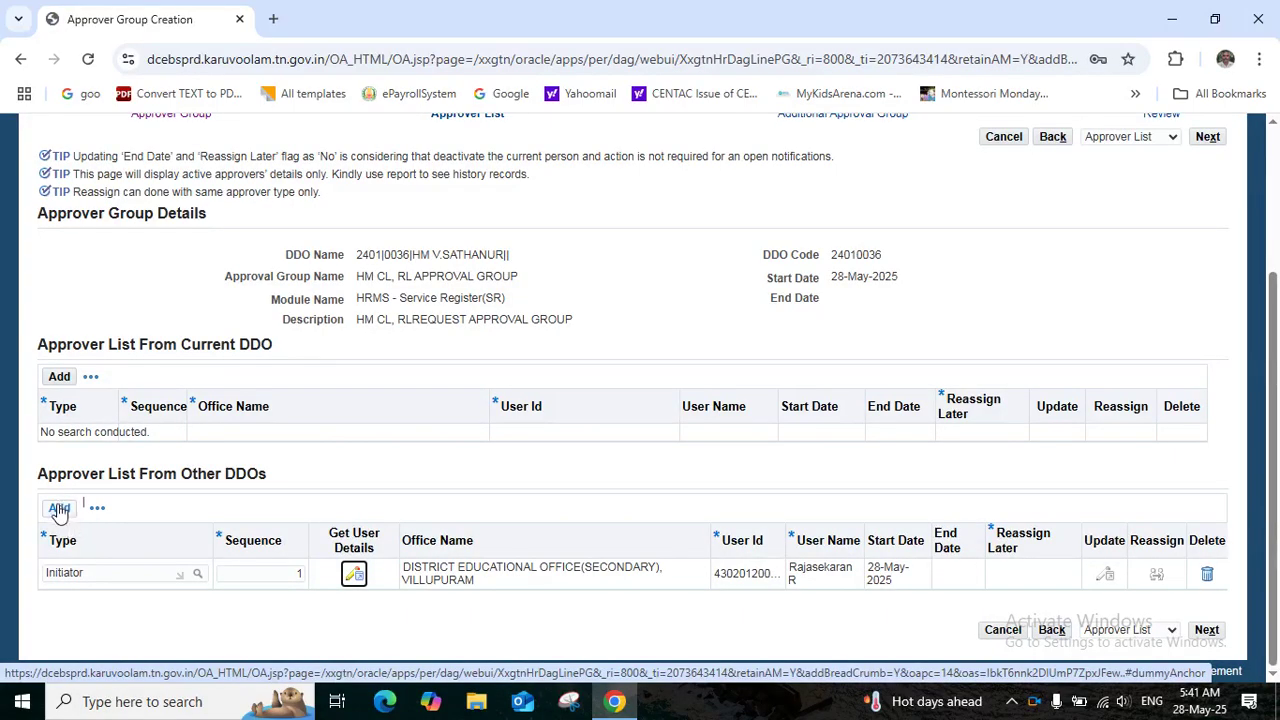
left_click(58, 509)
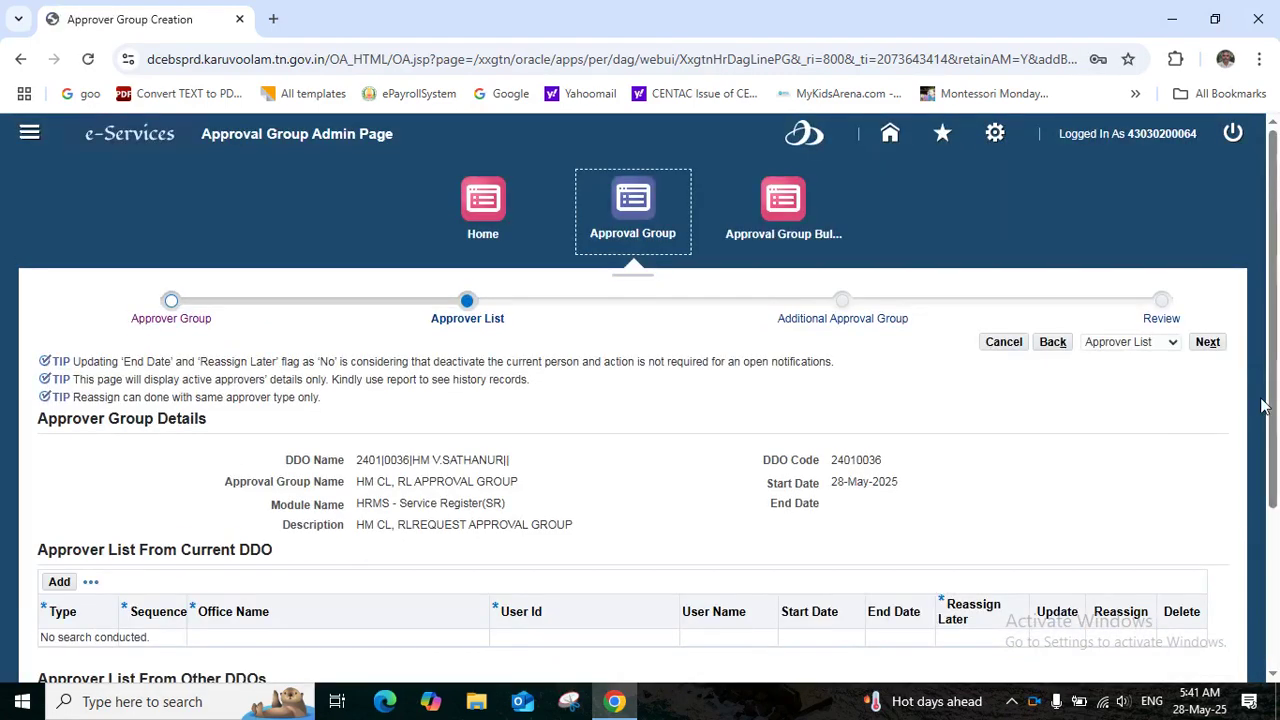
left_click_drag(1273, 418, 1276, 573)
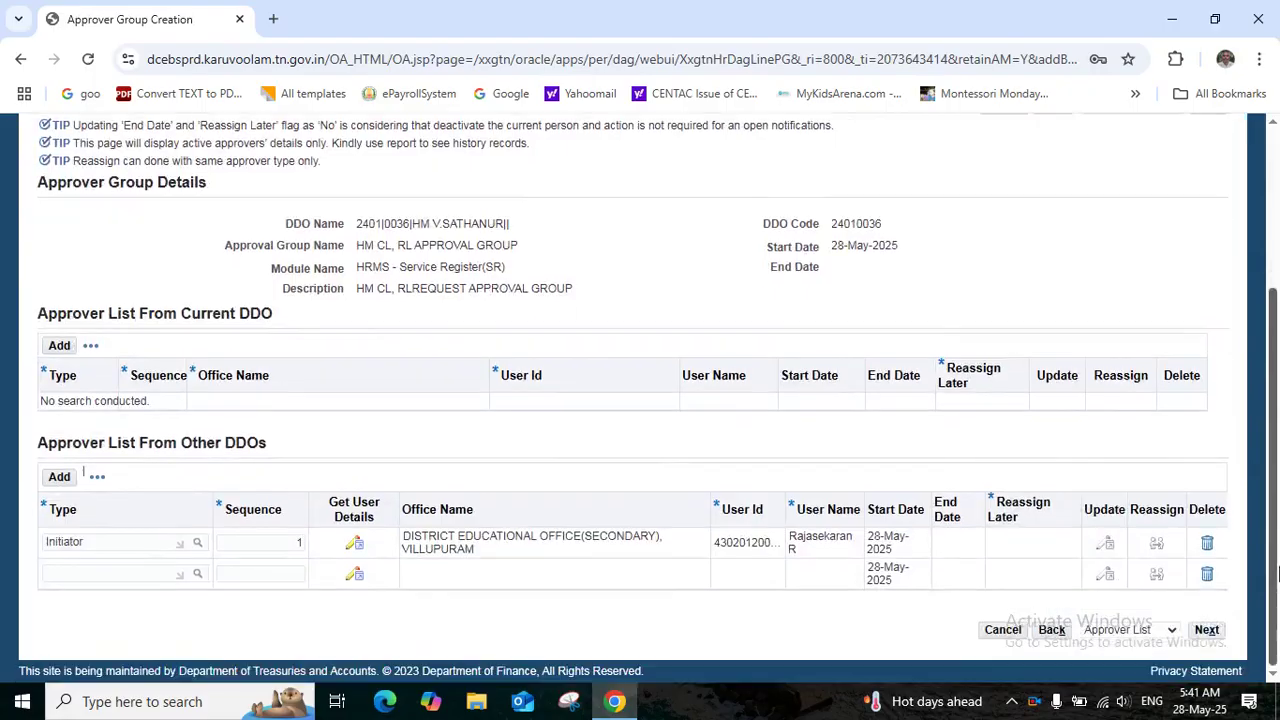
left_click(65, 573)
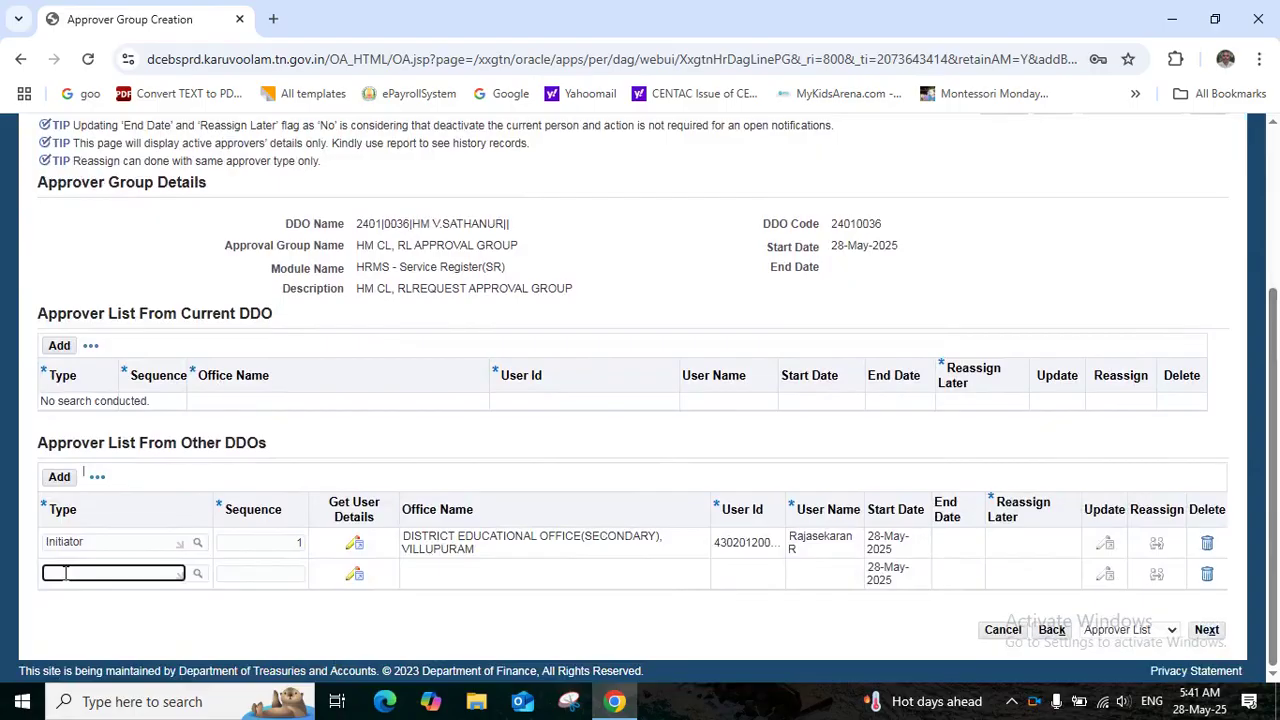
type("VER")
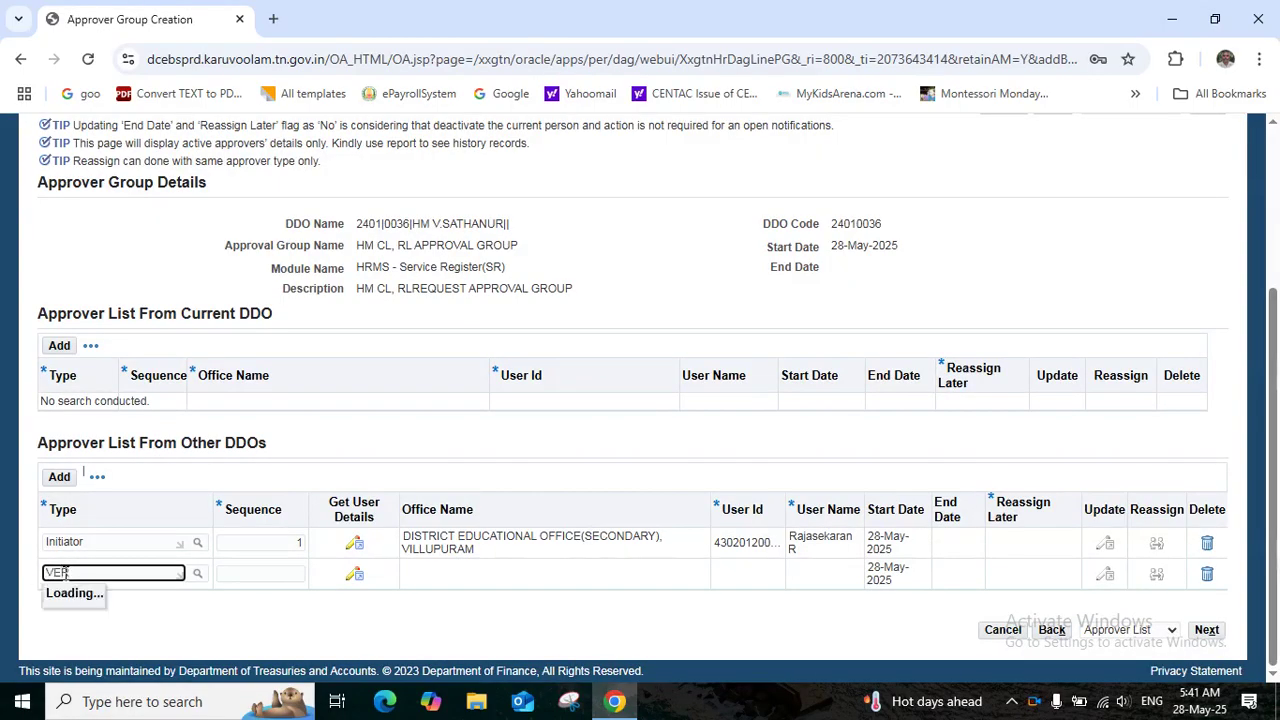
left_click(62, 620)
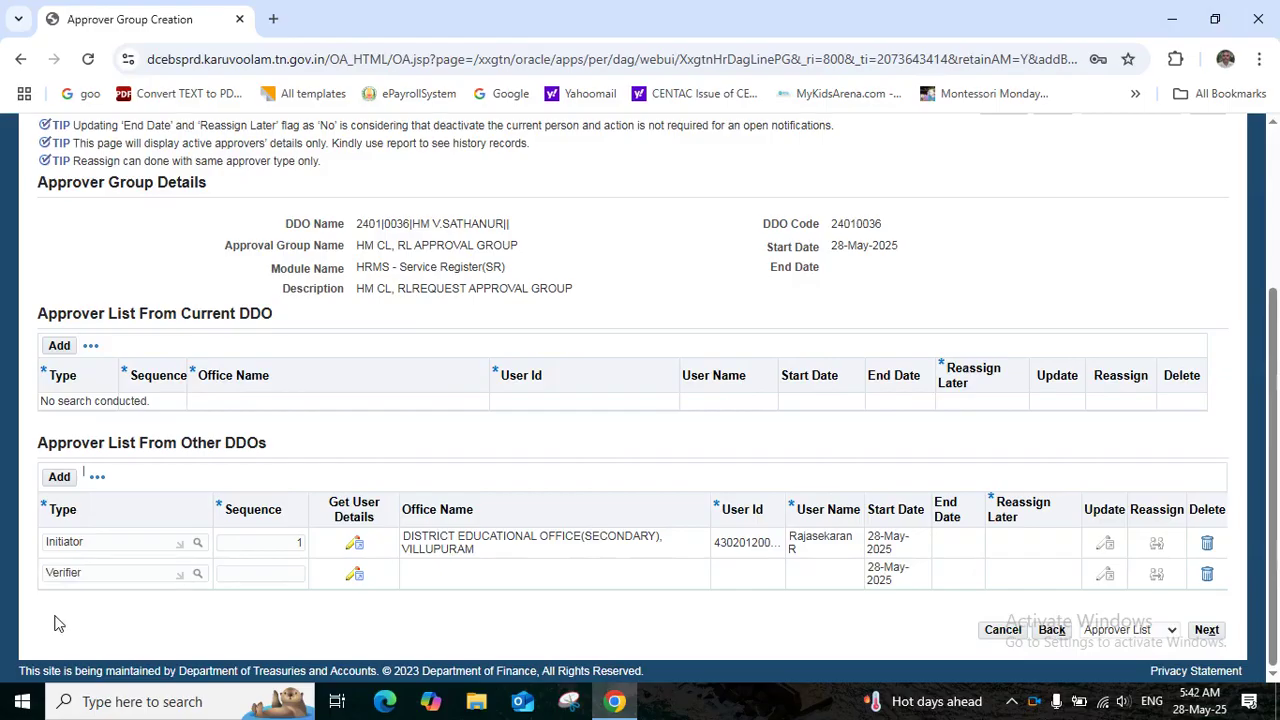
Give the Verifier sequence 2 and bring up its Other Office User Details
left_click(288, 575)
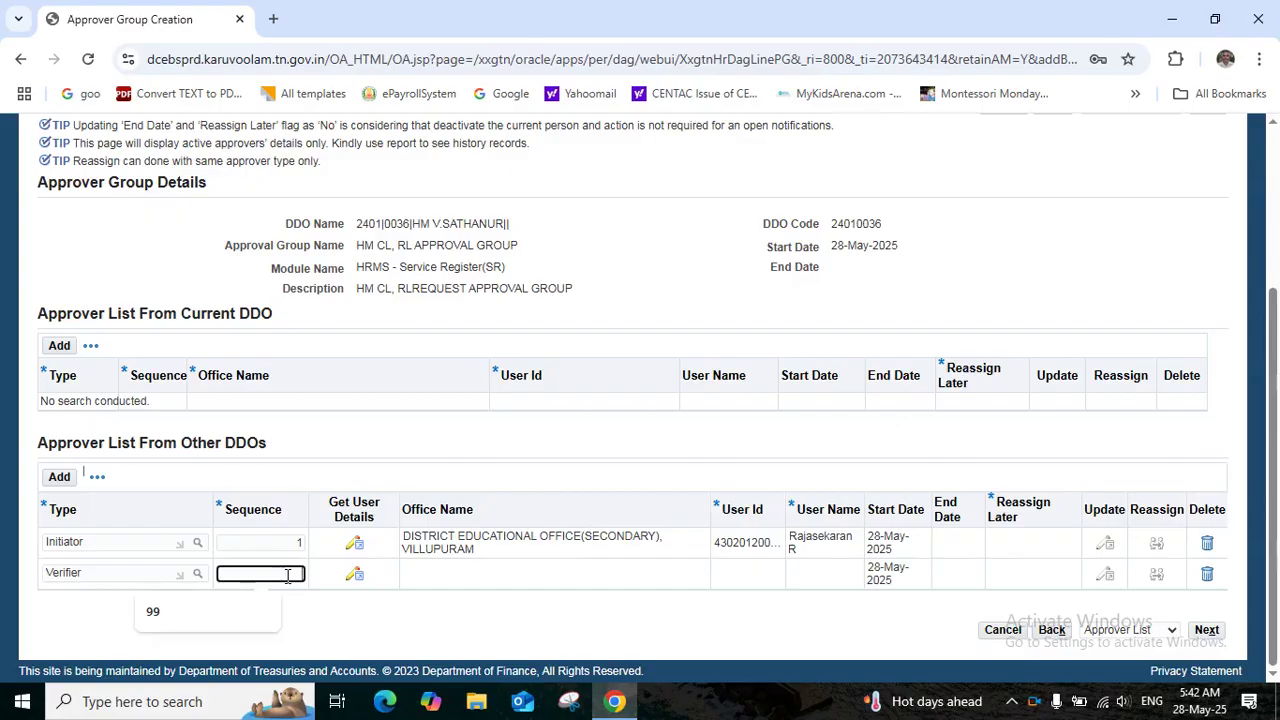
type("2")
key("Tab")
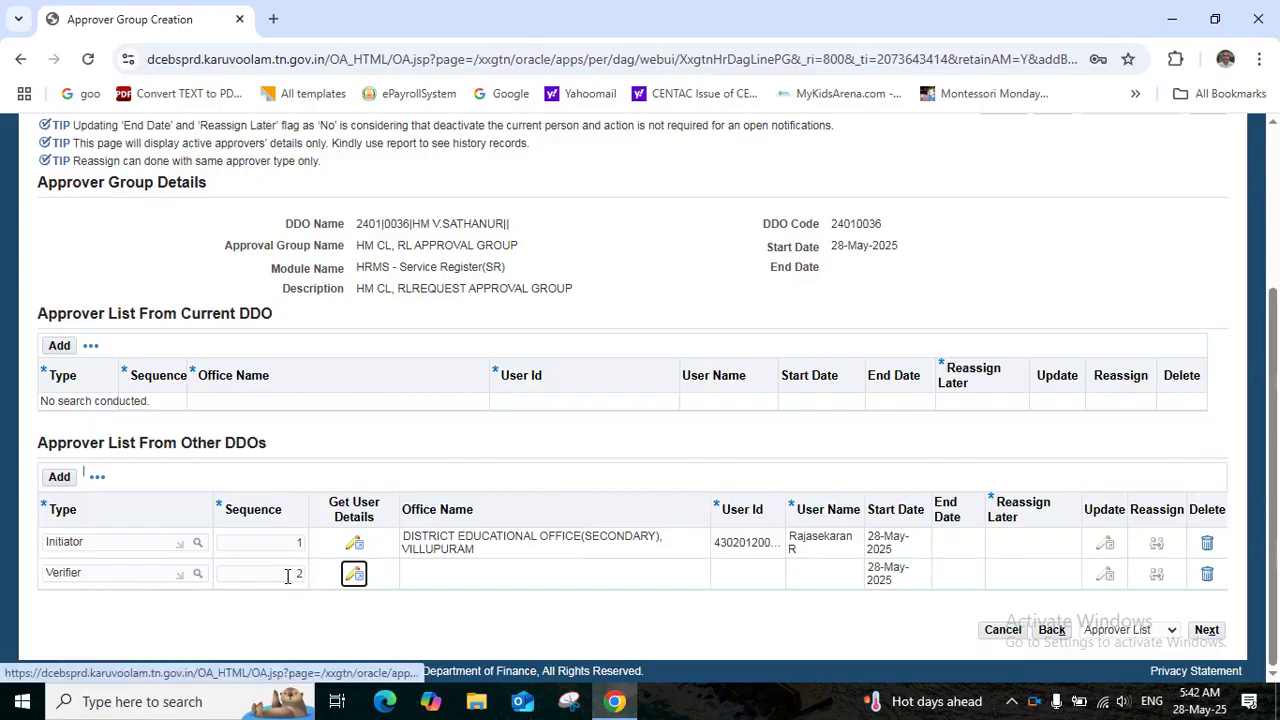
left_click(355, 574)
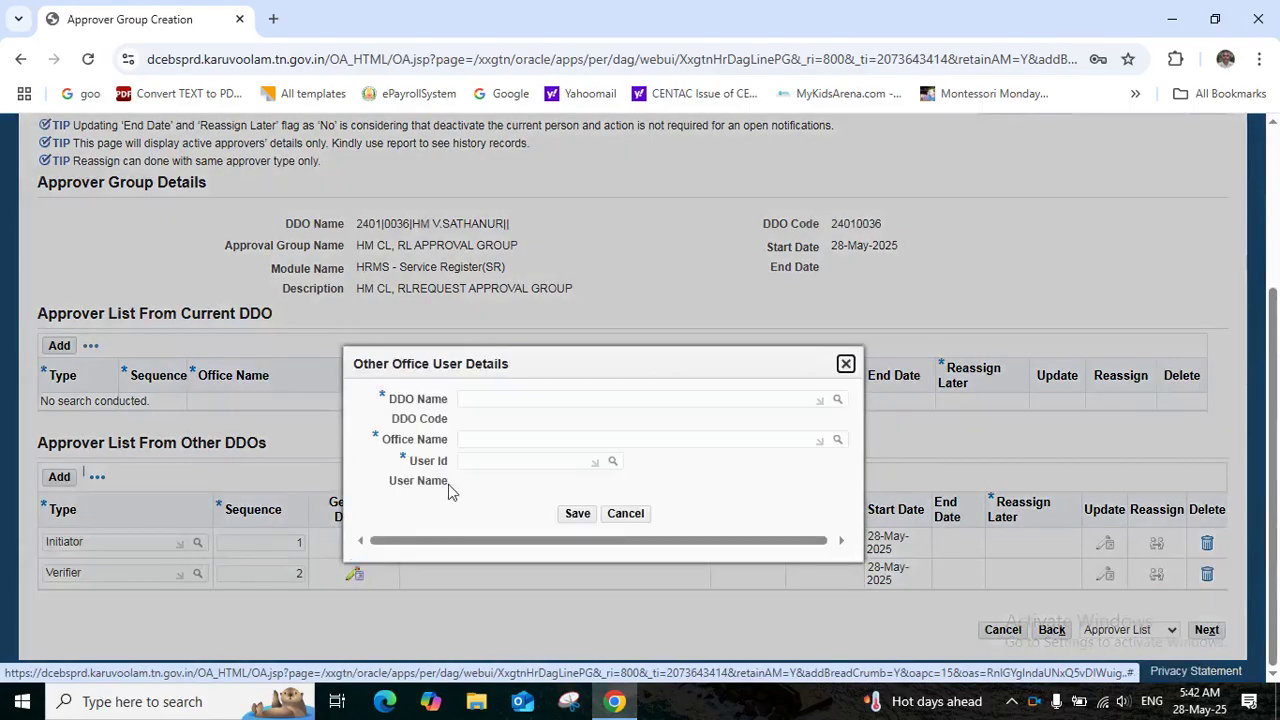
For the Verifier, choose DDO 2401|0031 and office DISTRICT EDUCATIONAL OFFICE(SECONDARY), VILLUPURAM
left_click(479, 400)
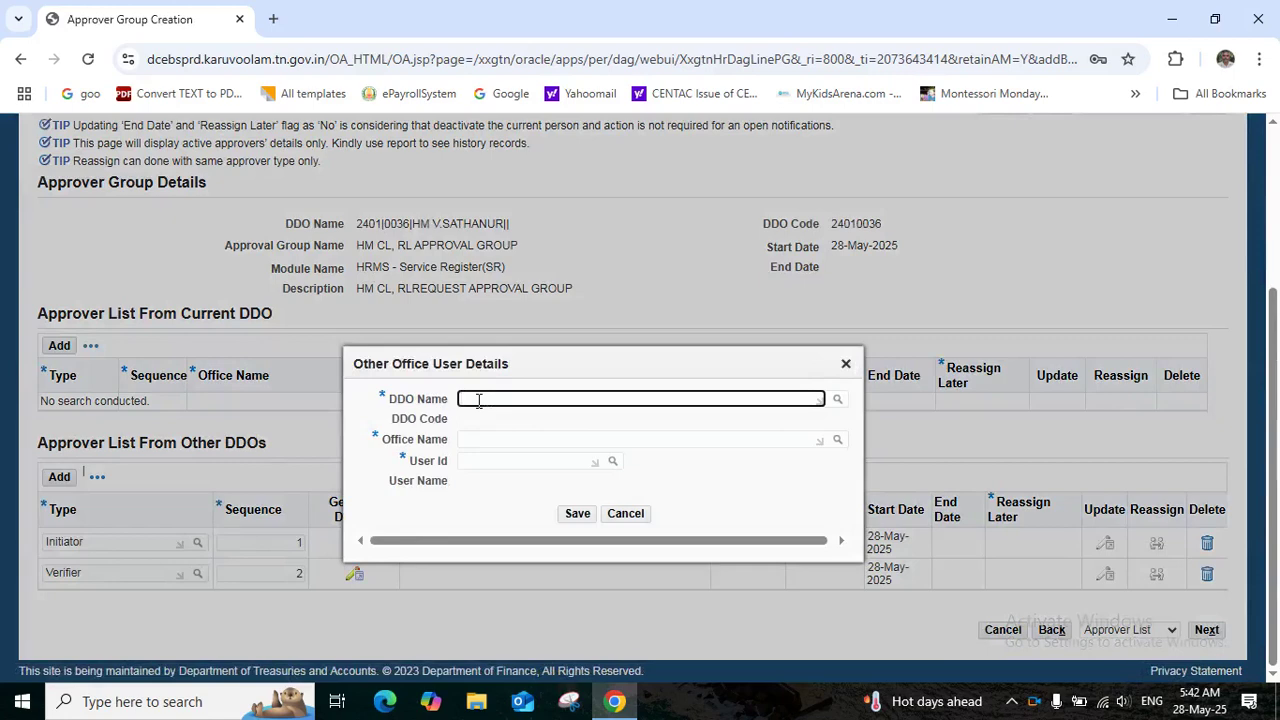
type("2401")
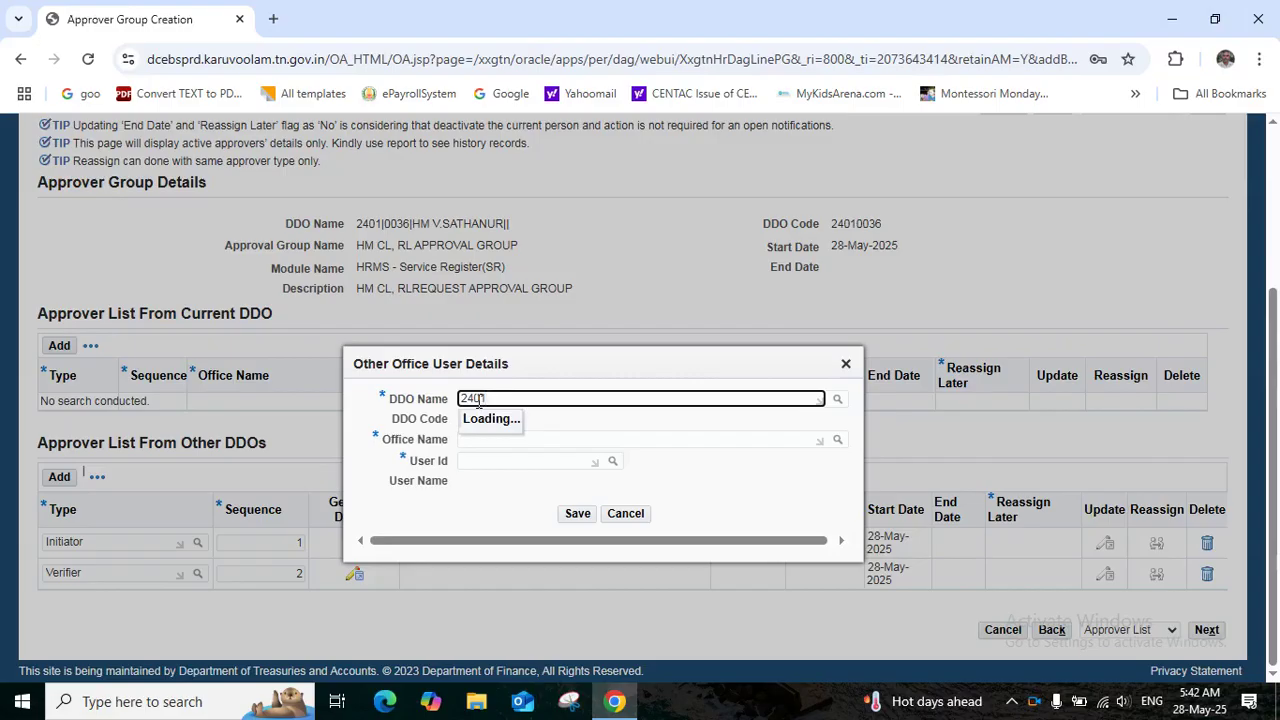
type("|")
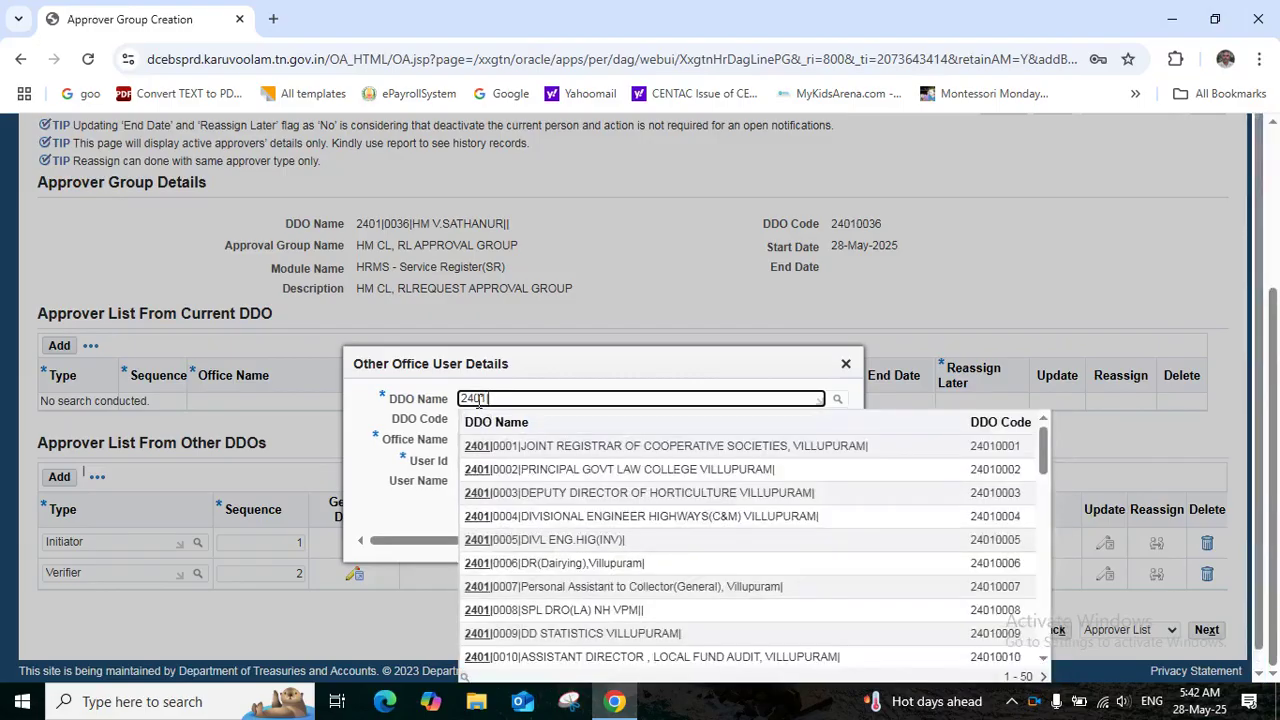
type("0031")
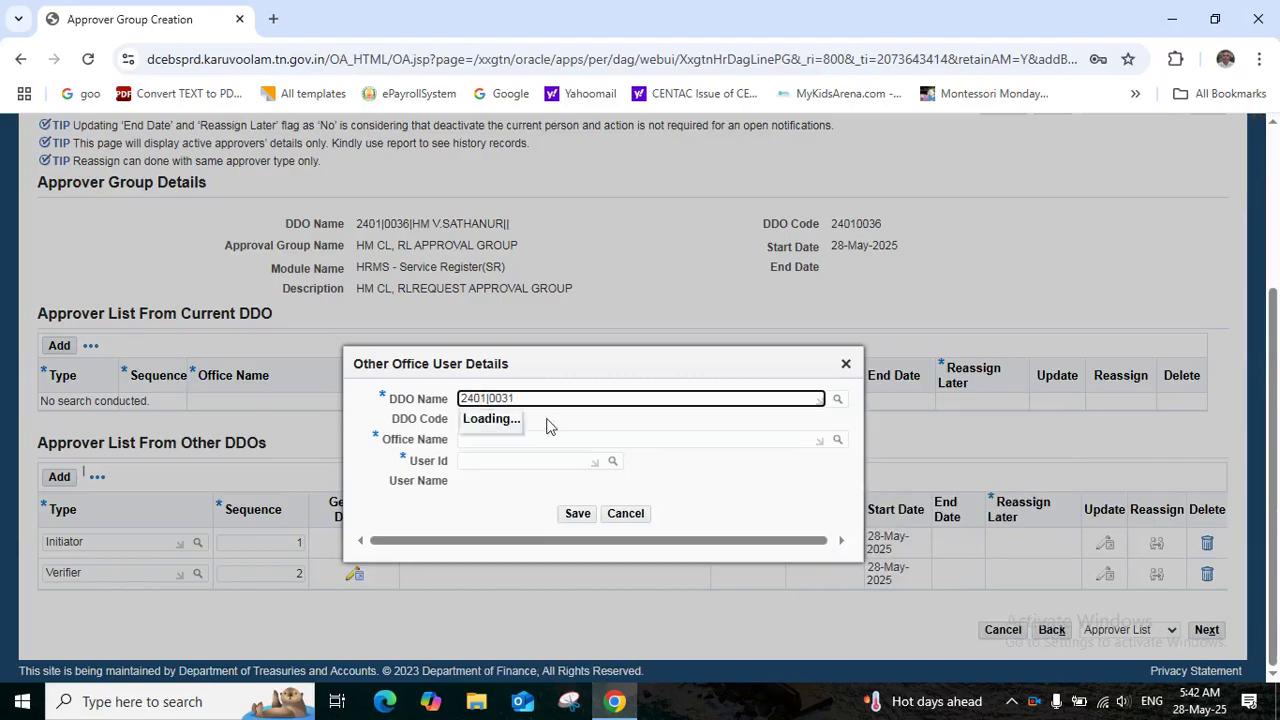
left_click(556, 451)
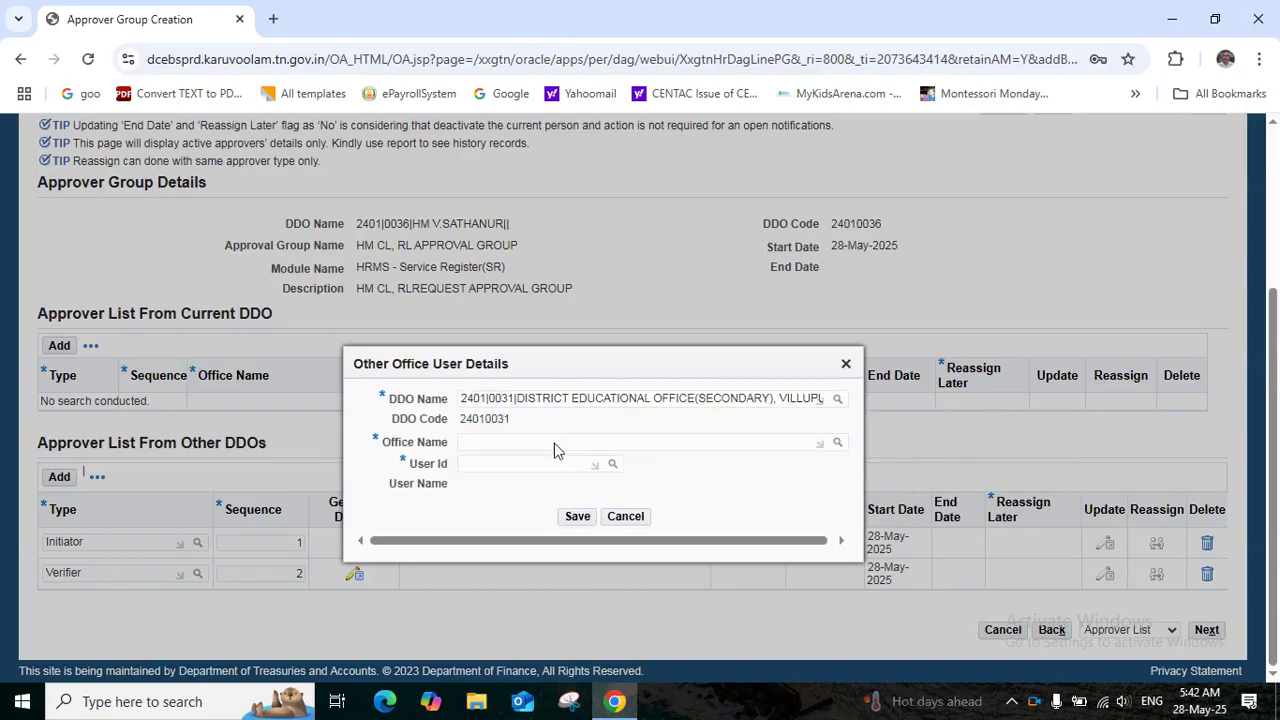
left_click(526, 443)
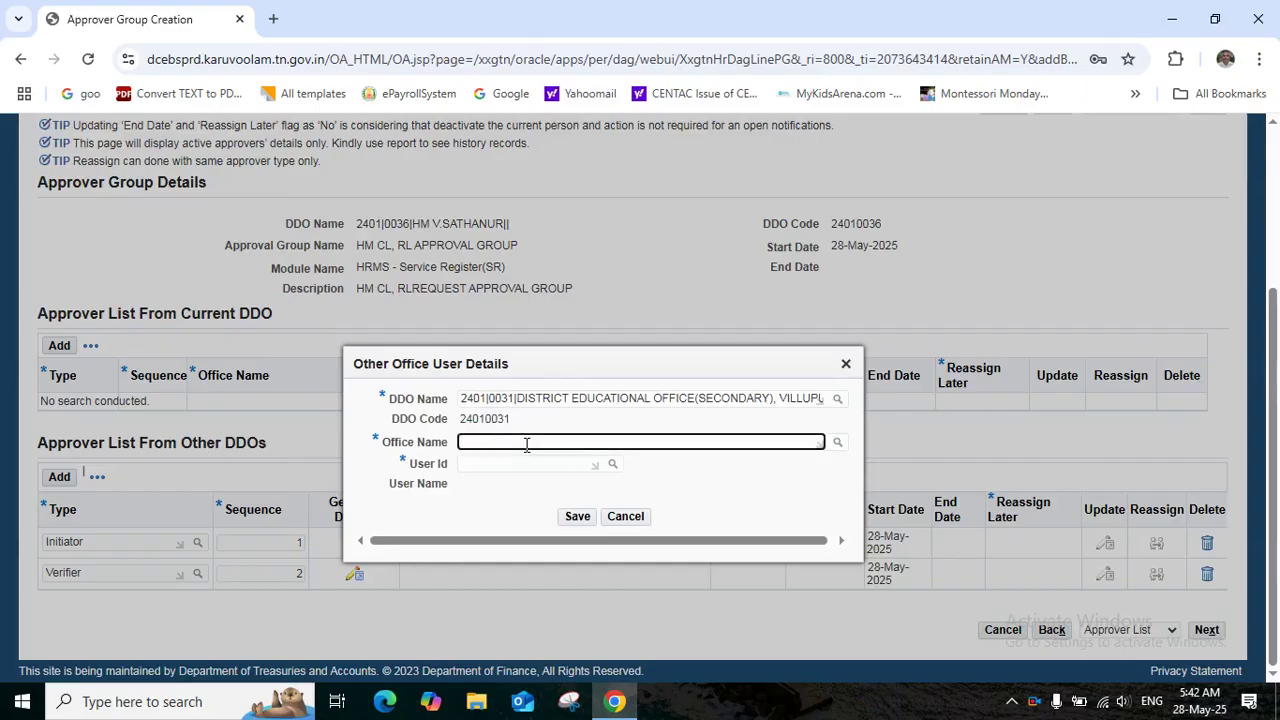
type("DIS")
left_click(529, 488)
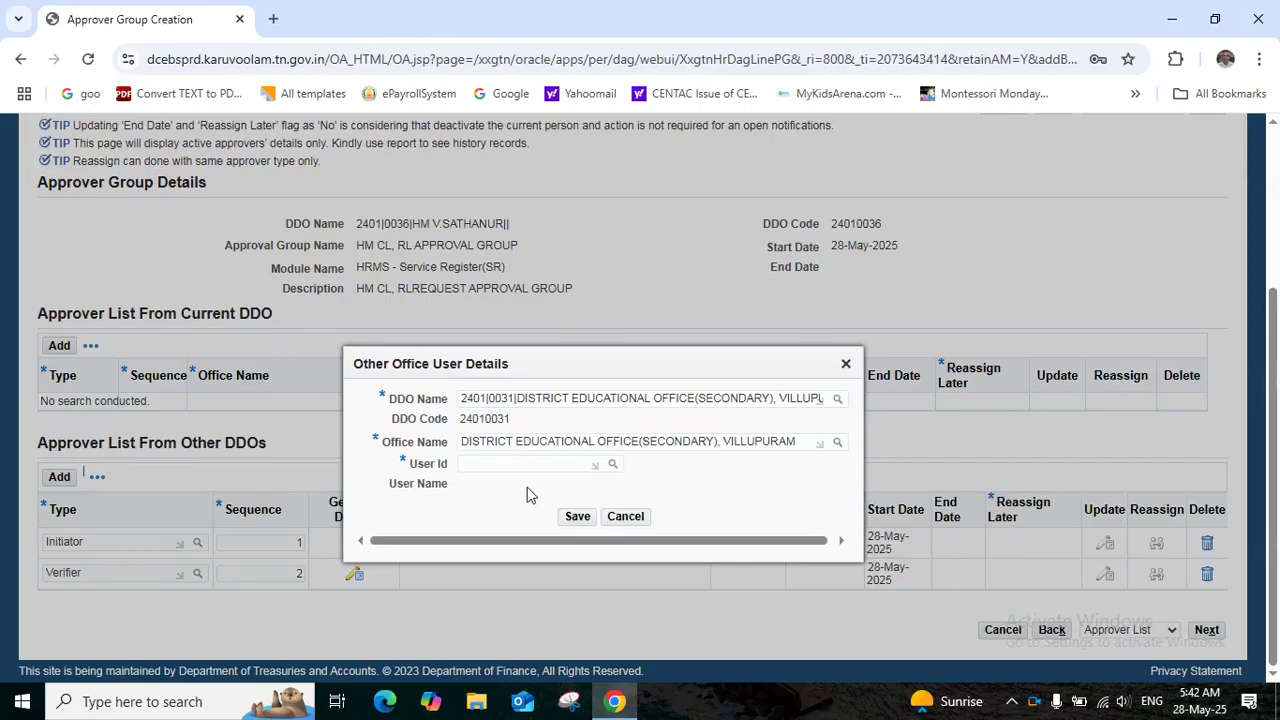
Select the Verifier's user ID, save the details, and add a third approver row
left_click(505, 470)
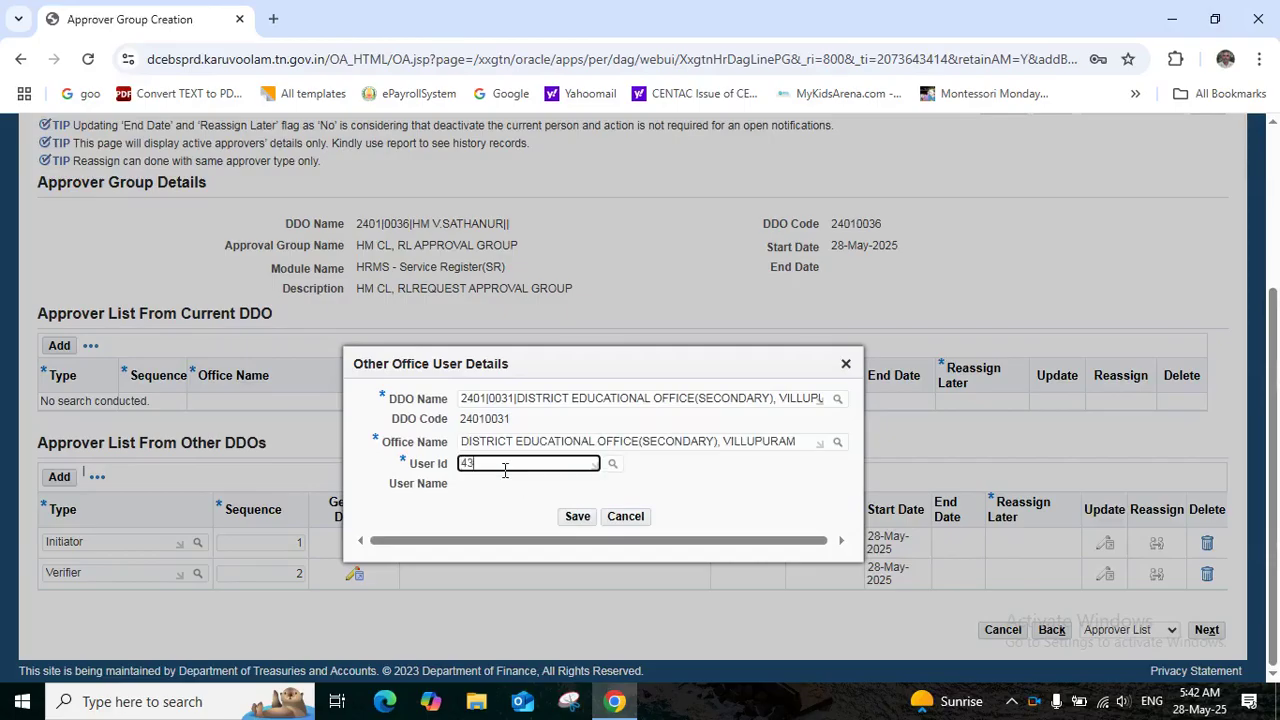
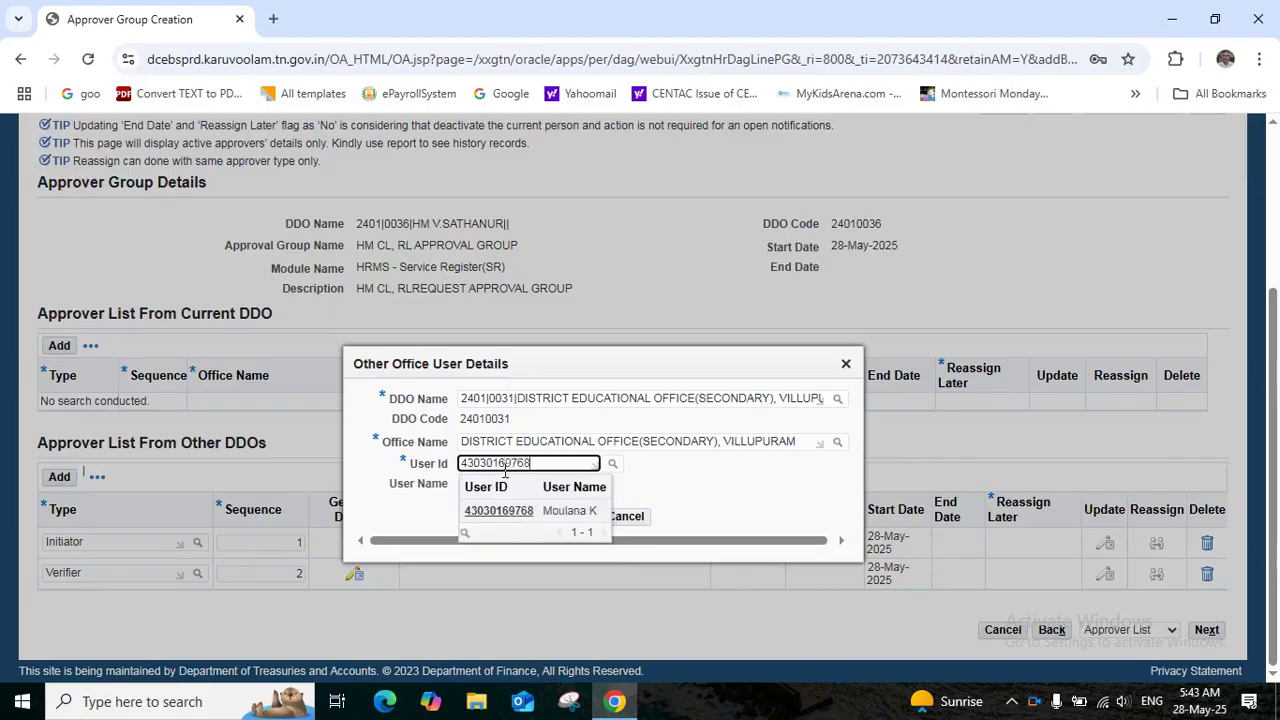
left_click(516, 515)
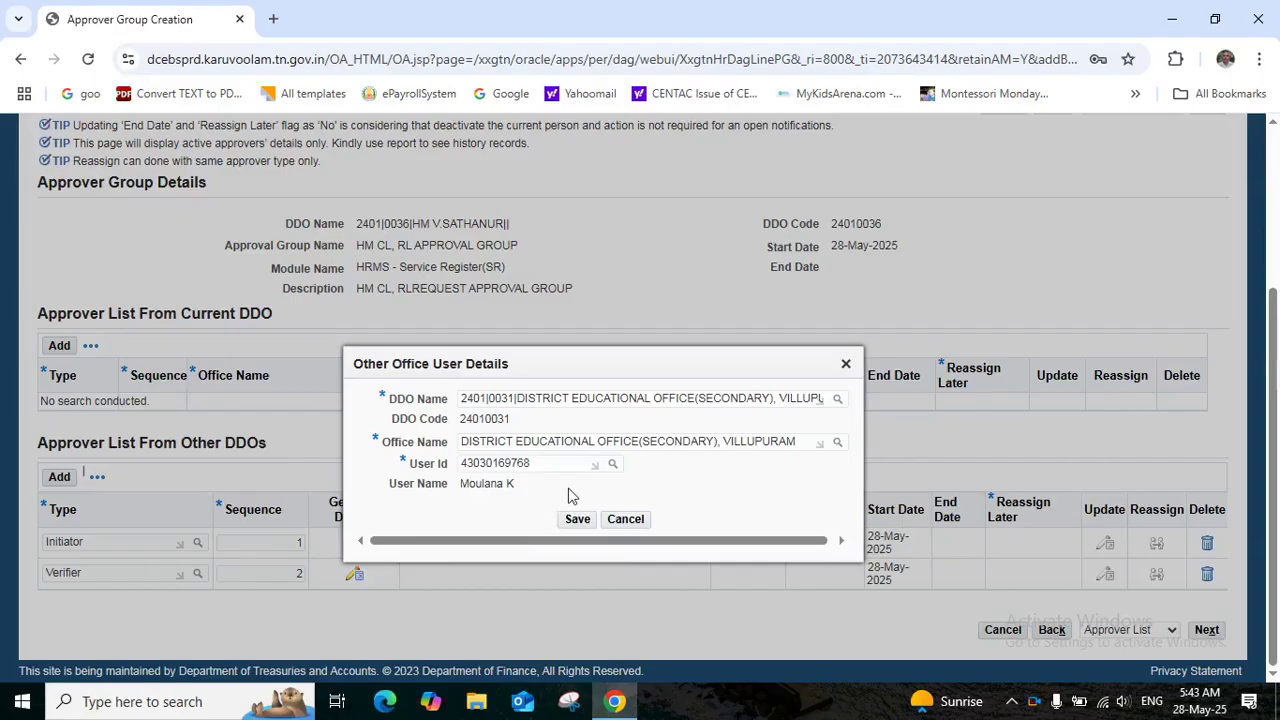
left_click(577, 520)
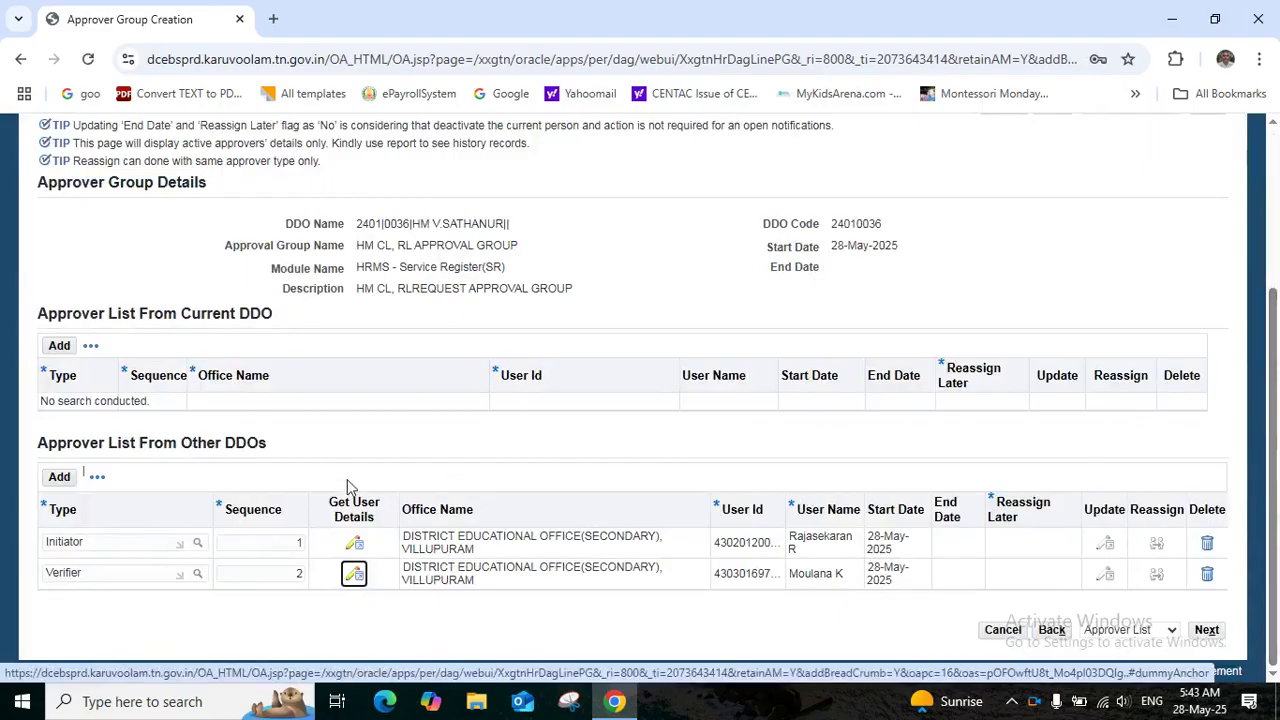
left_click(57, 479)
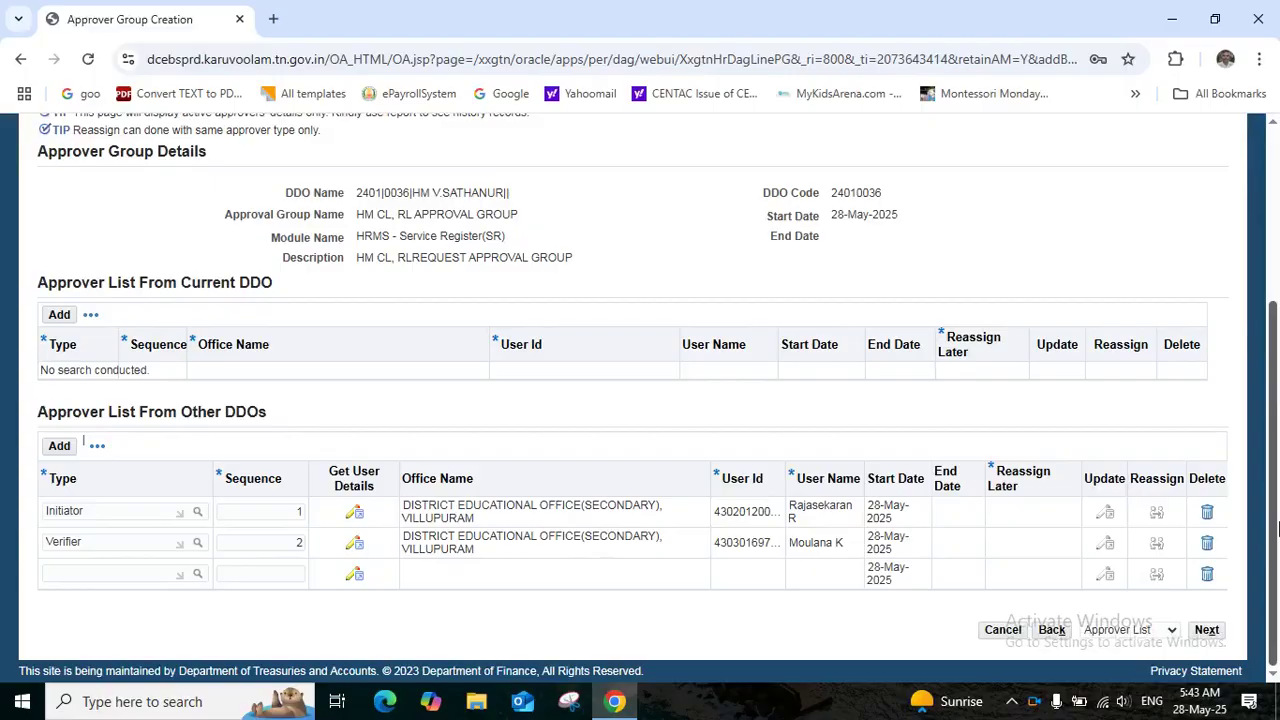
Set the third row's type to Approver (sequence 99) and bring up its user details
left_click(108, 574)
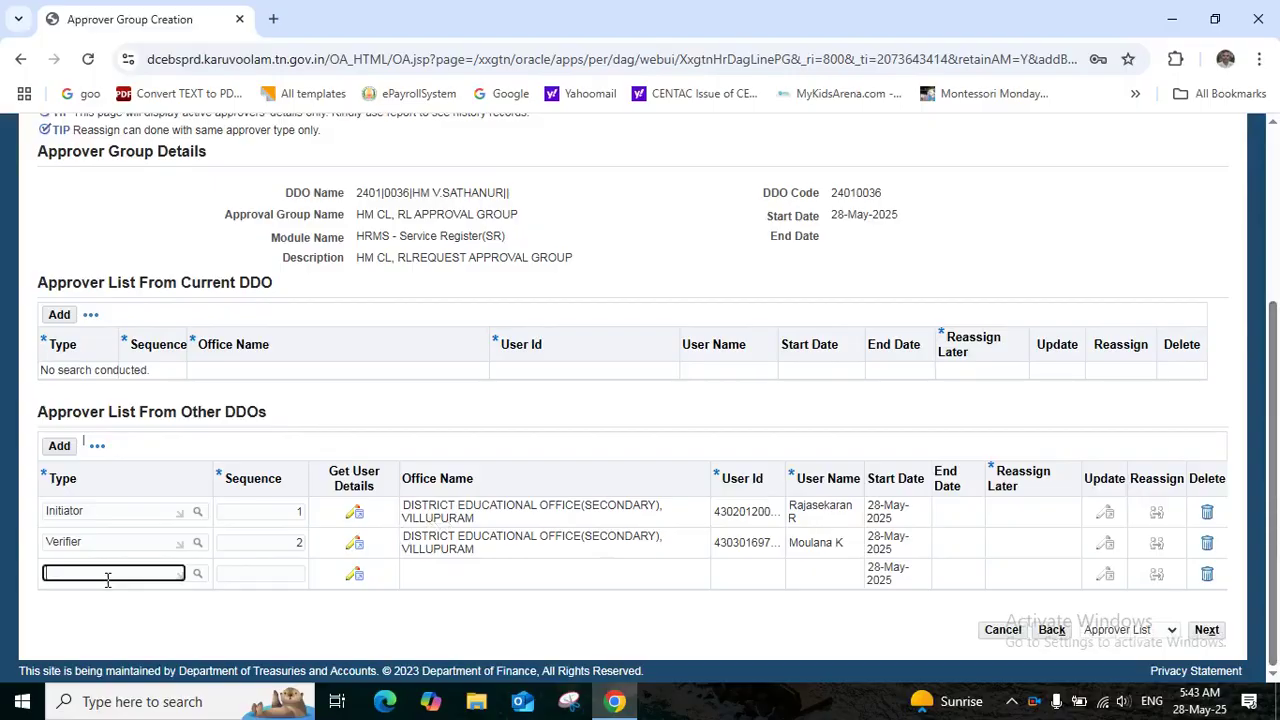
type("APP")
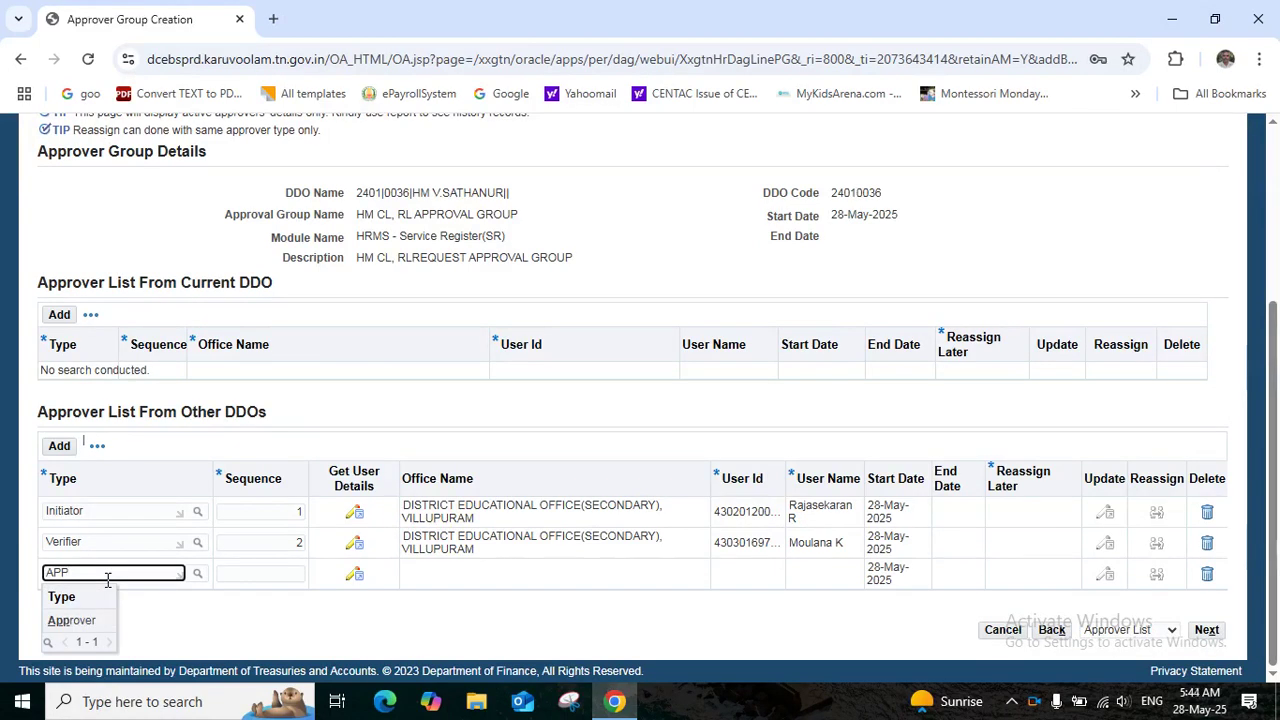
left_click(66, 624)
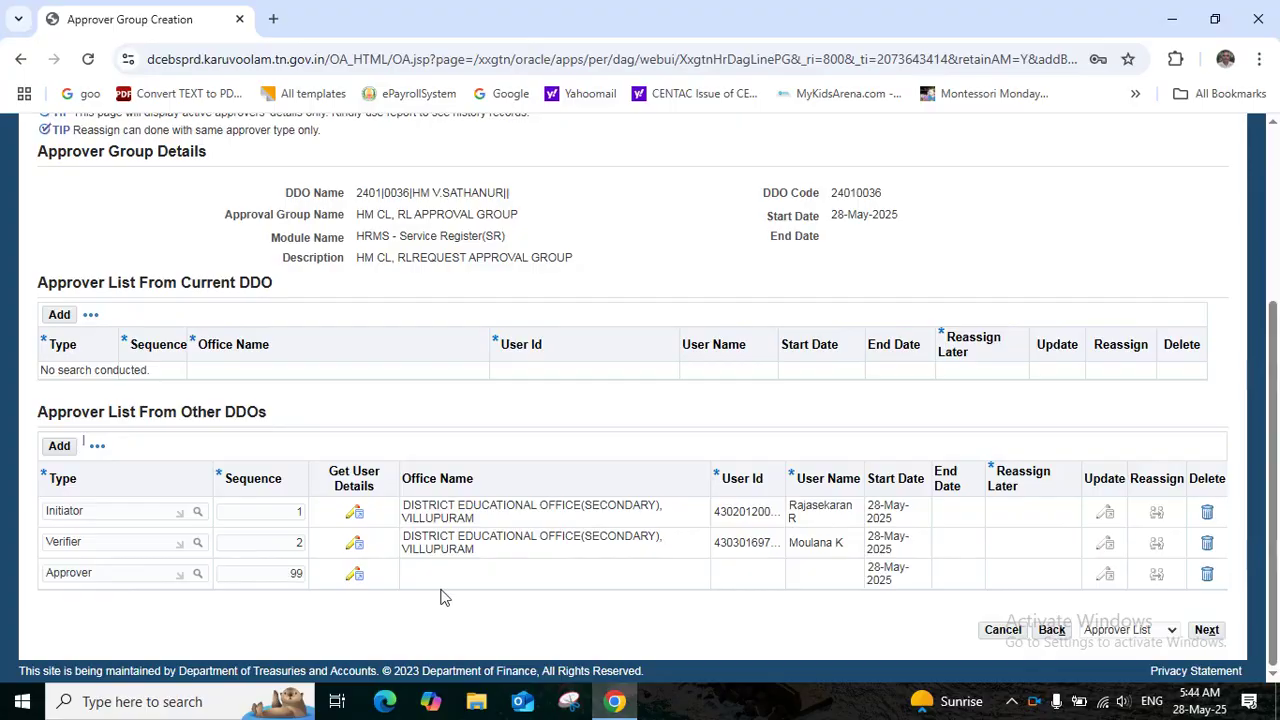
left_click(356, 578)
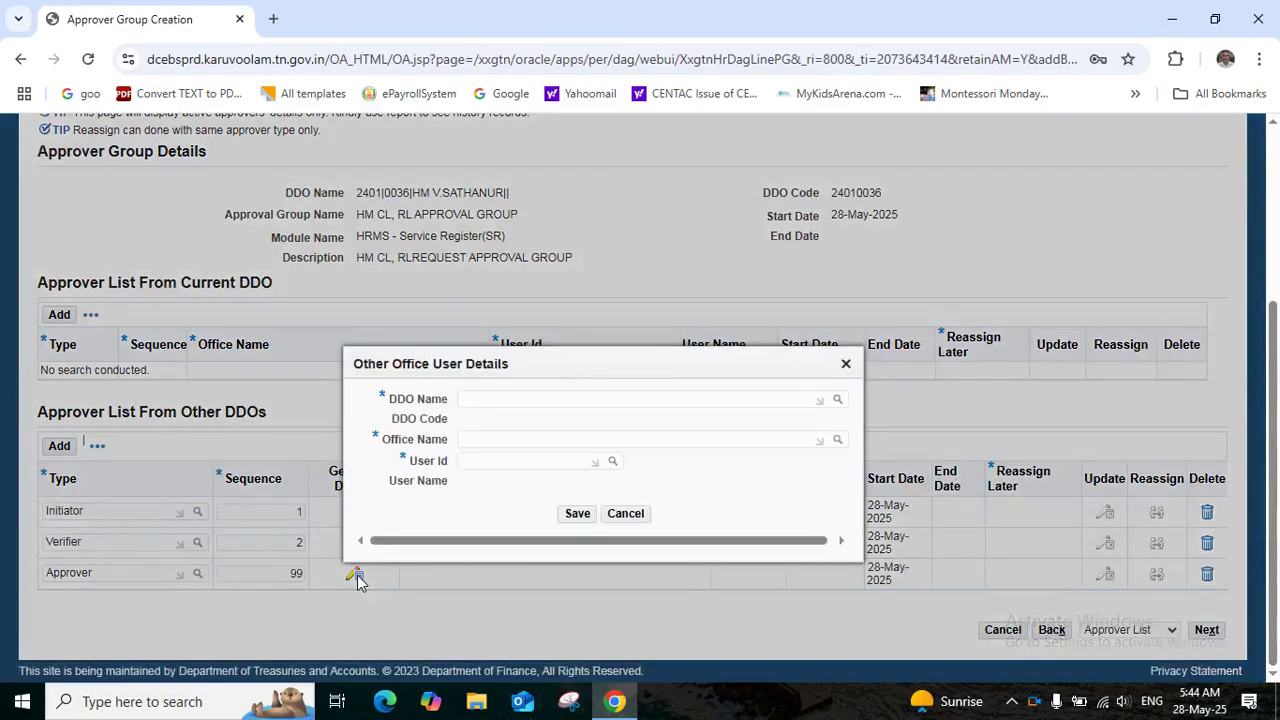
For the Approver, choose the 2401|0031 Villupuram DDO and District Educational Office (Secondary) office
left_click(545, 399)
type("2401|0031")
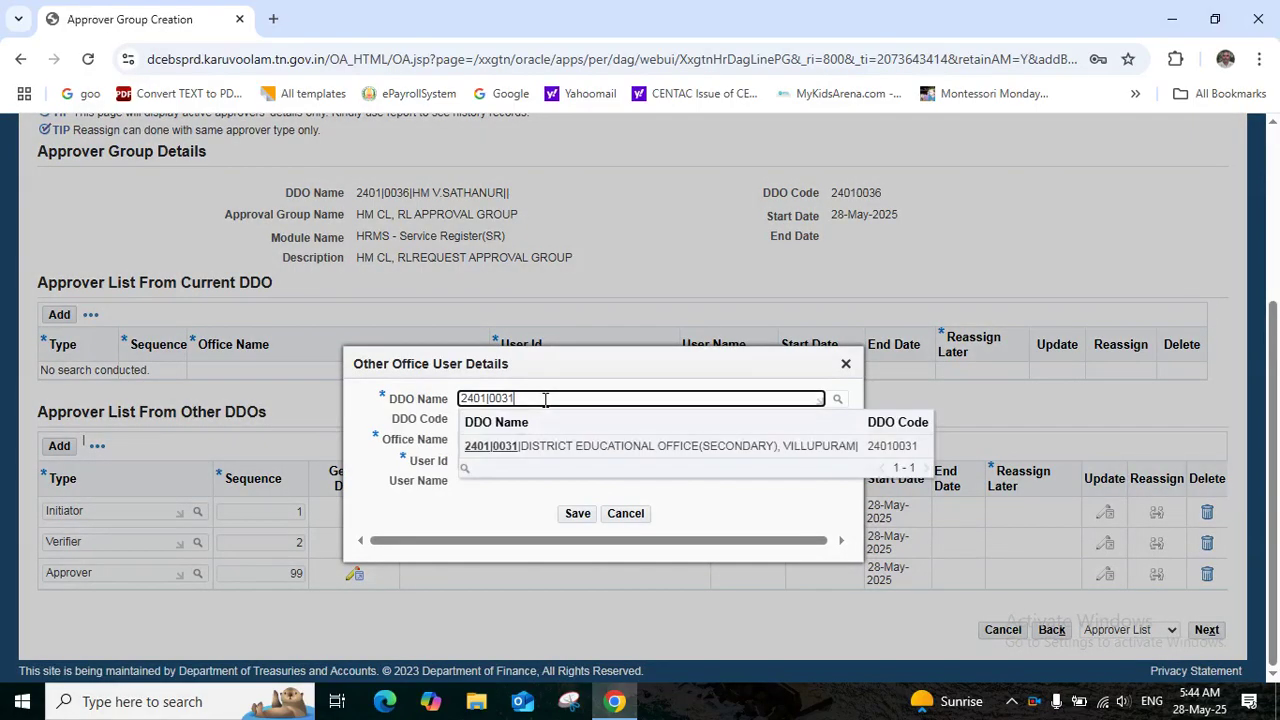
key("Down")
key("Return")
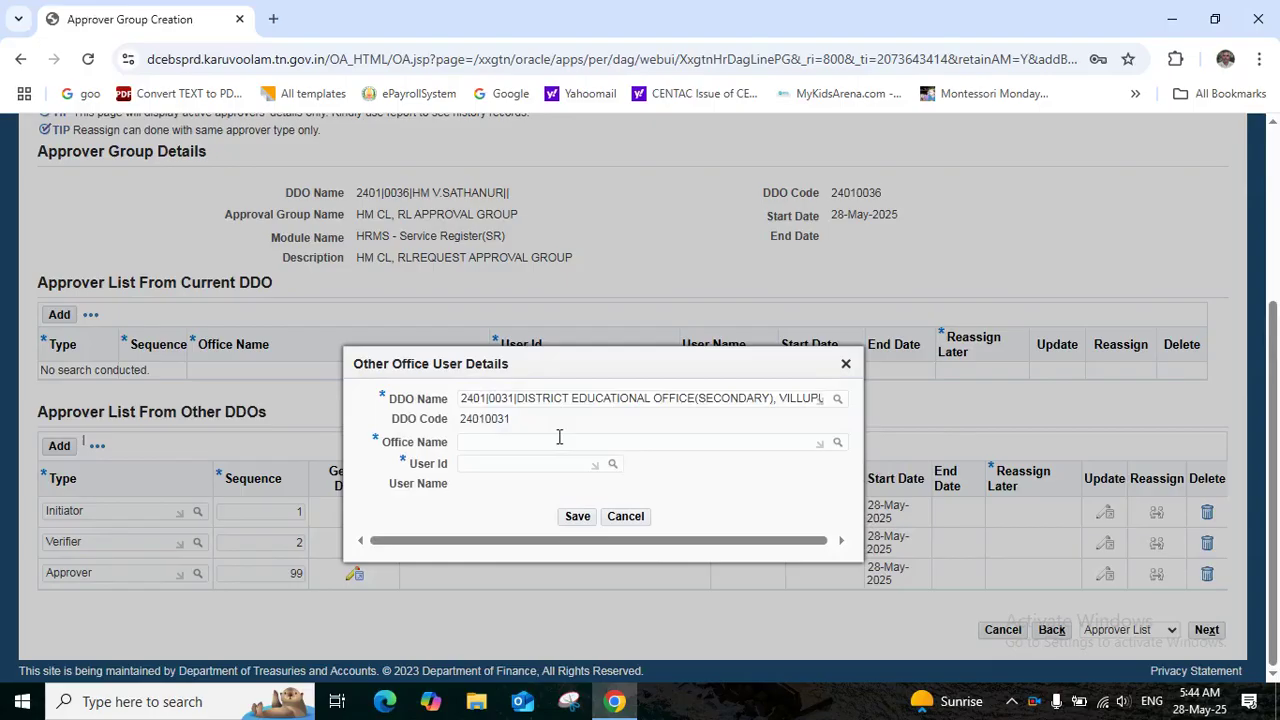
left_click(547, 443)
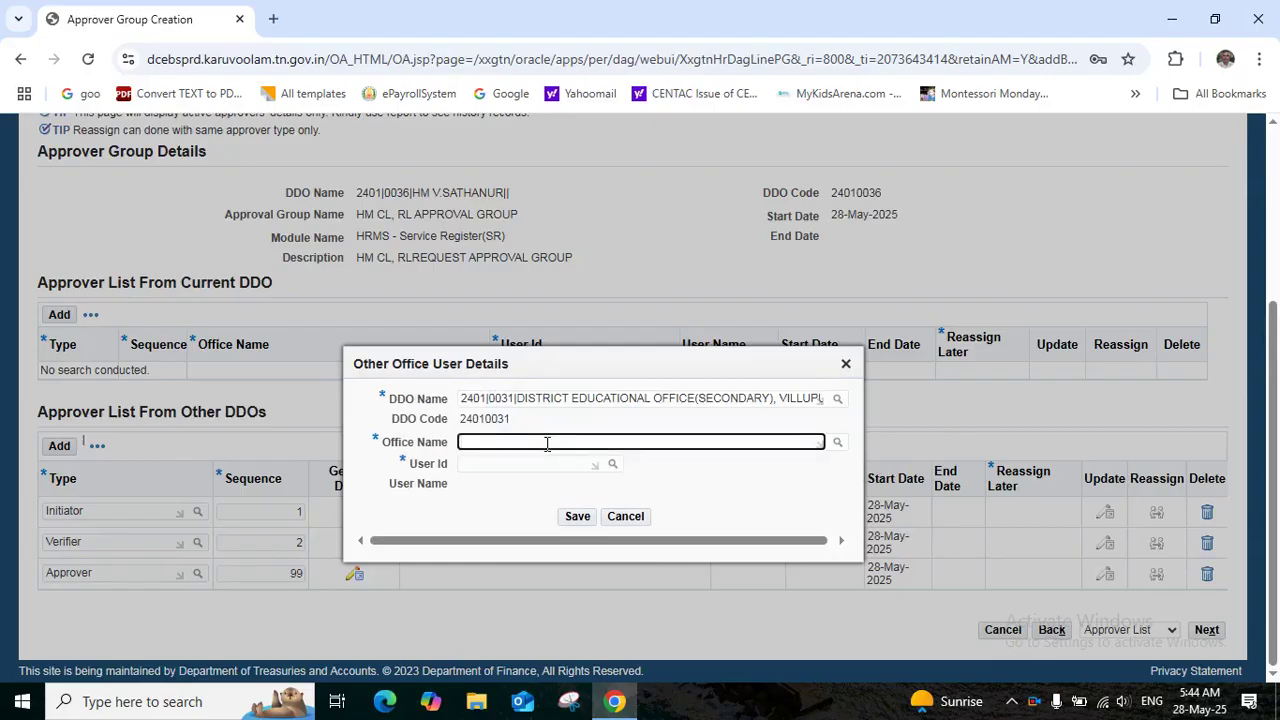
type("DIS")
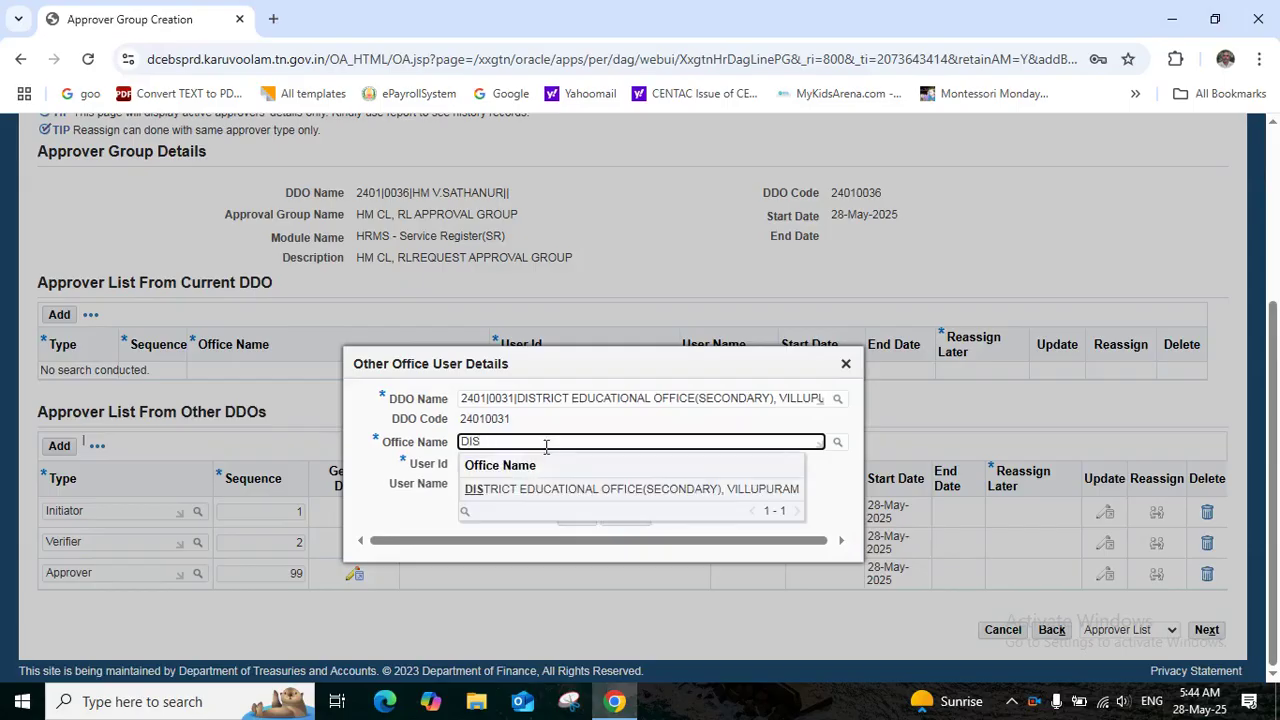
left_click(553, 490)
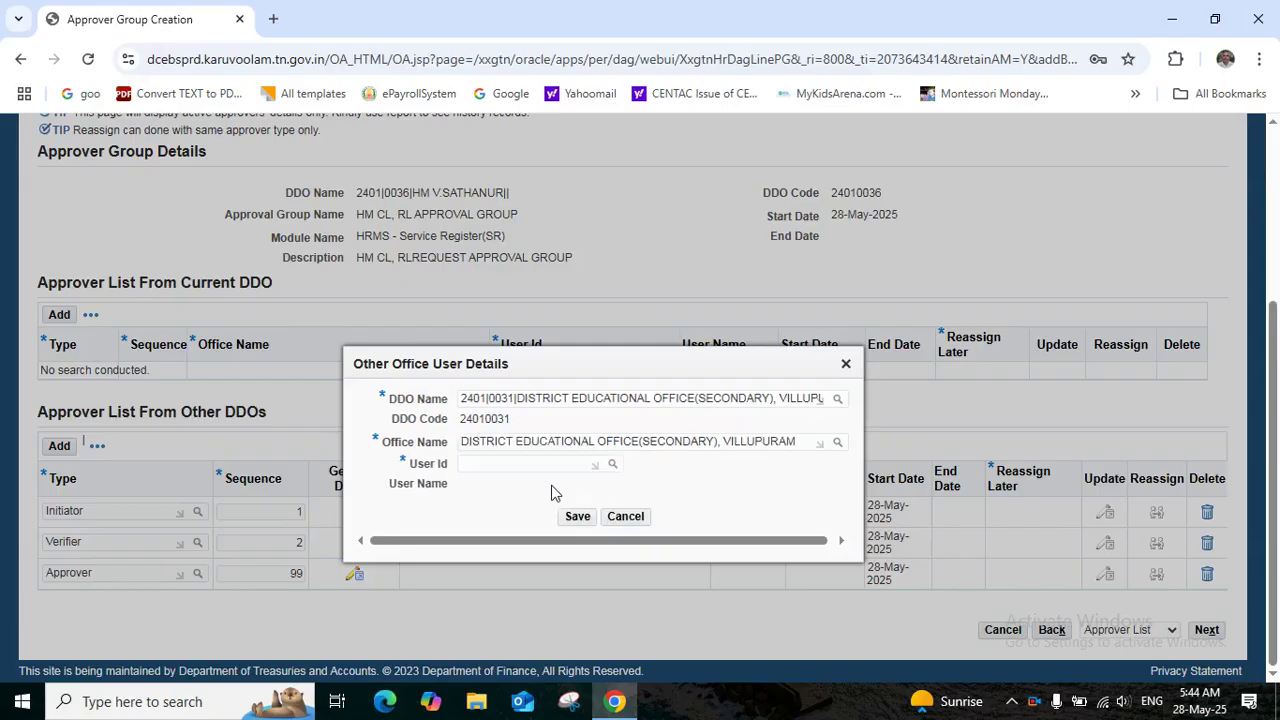
Select the Approver's user ID from the suggestions and save the user details
left_click(506, 458)
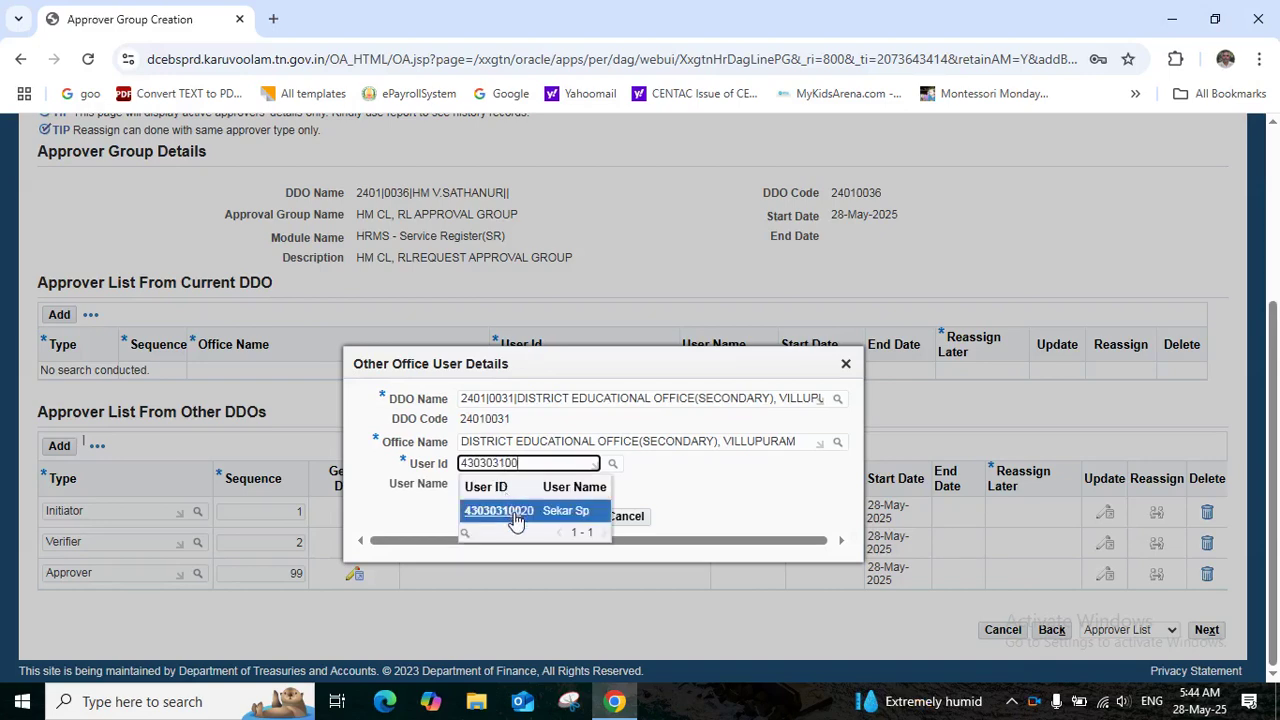
left_click(514, 516)
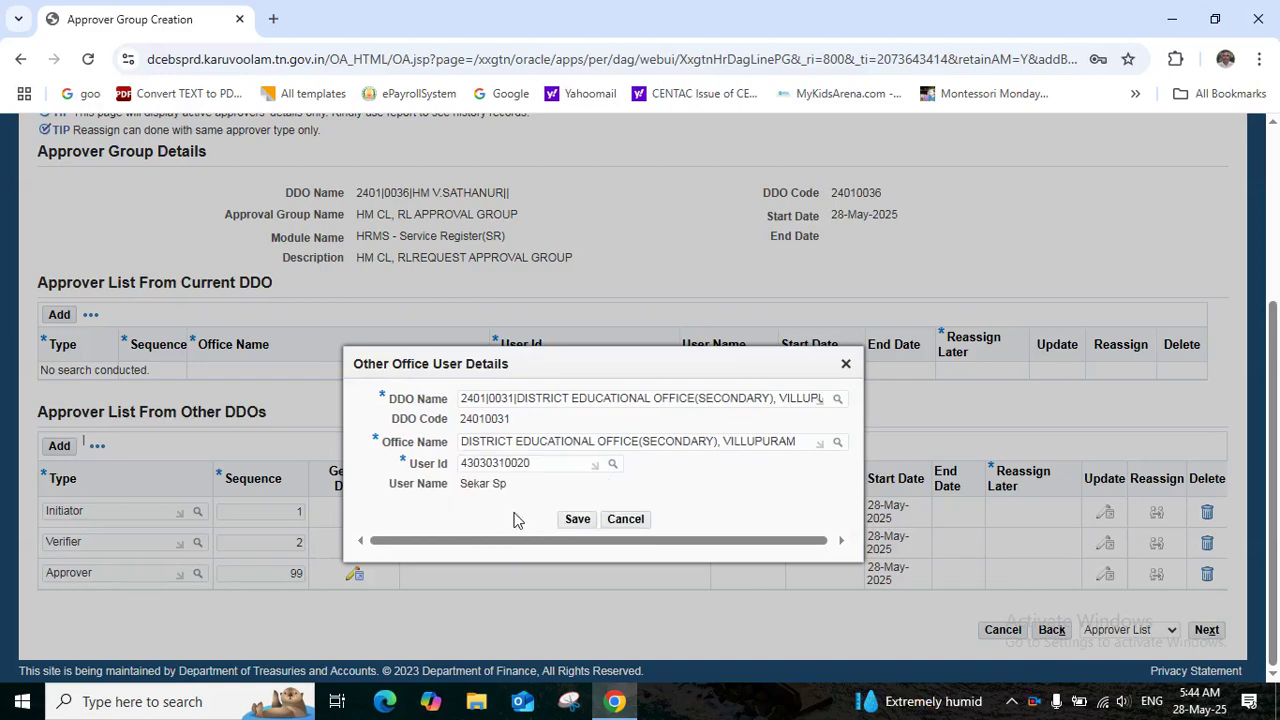
left_click(578, 520)
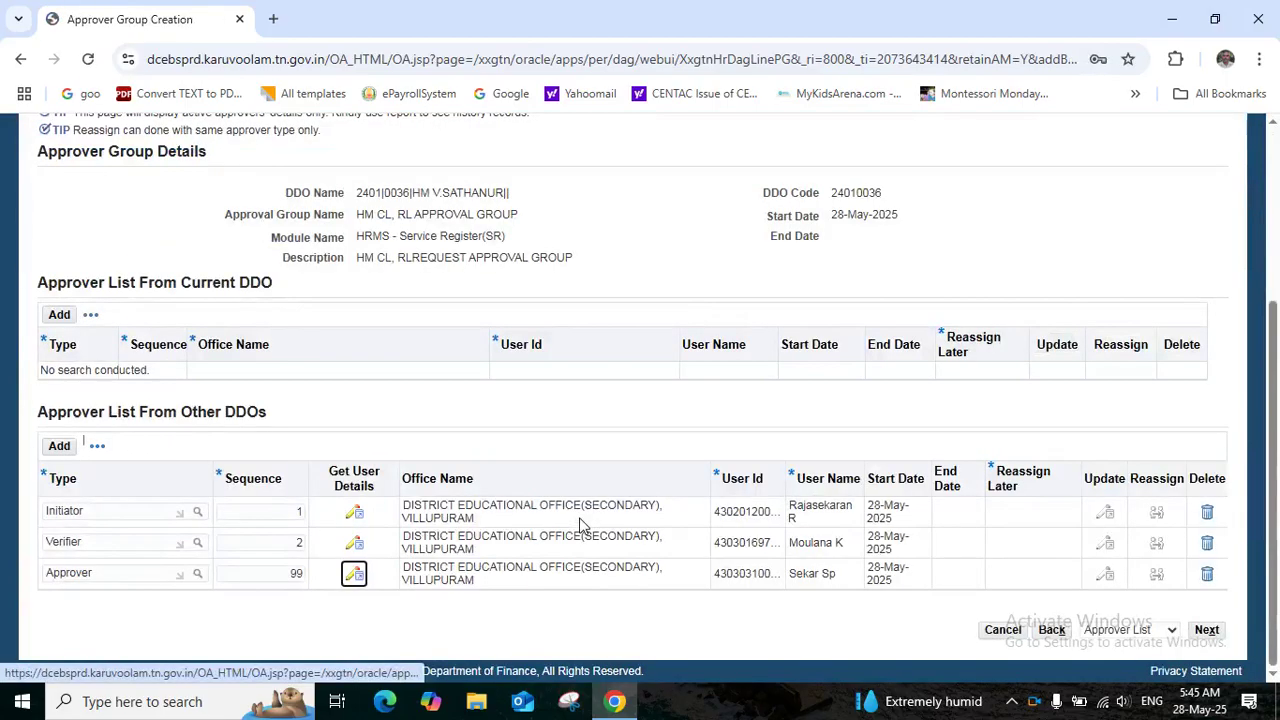
left_click(1273, 122)
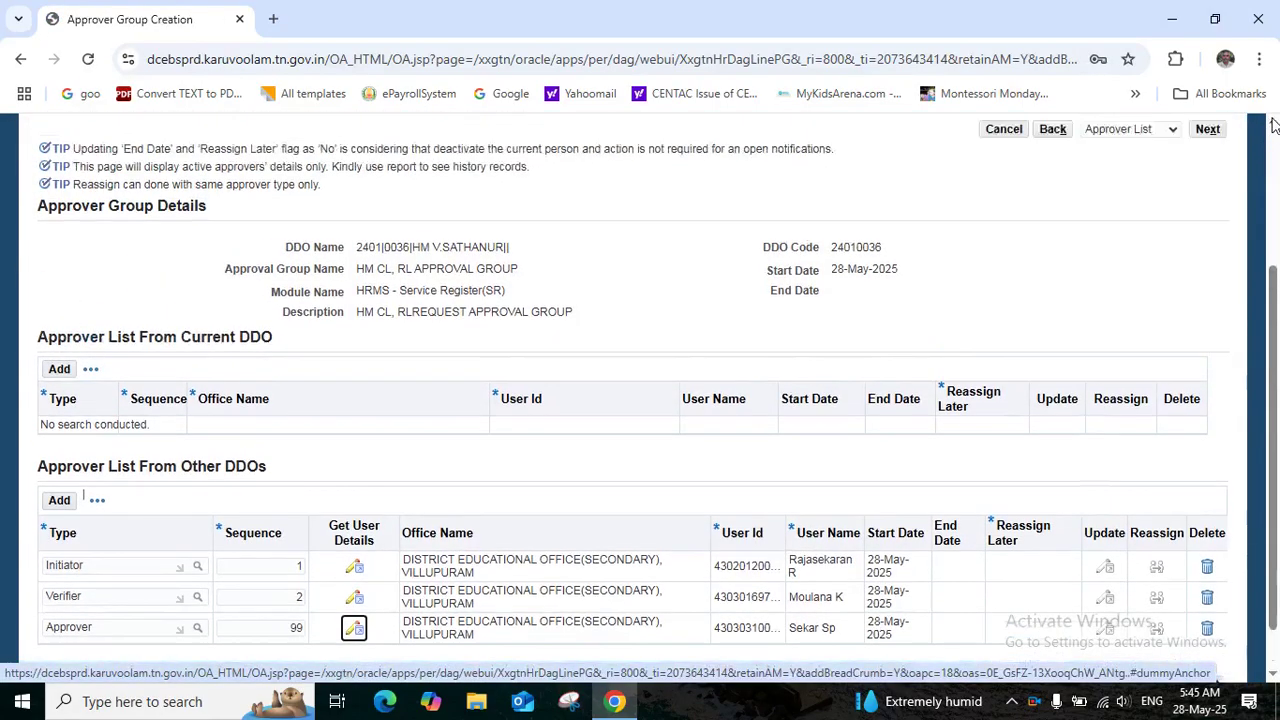
Advance to Review and submit the HM CL, RL approval group, confirming the warning and success message
left_click(1214, 154)
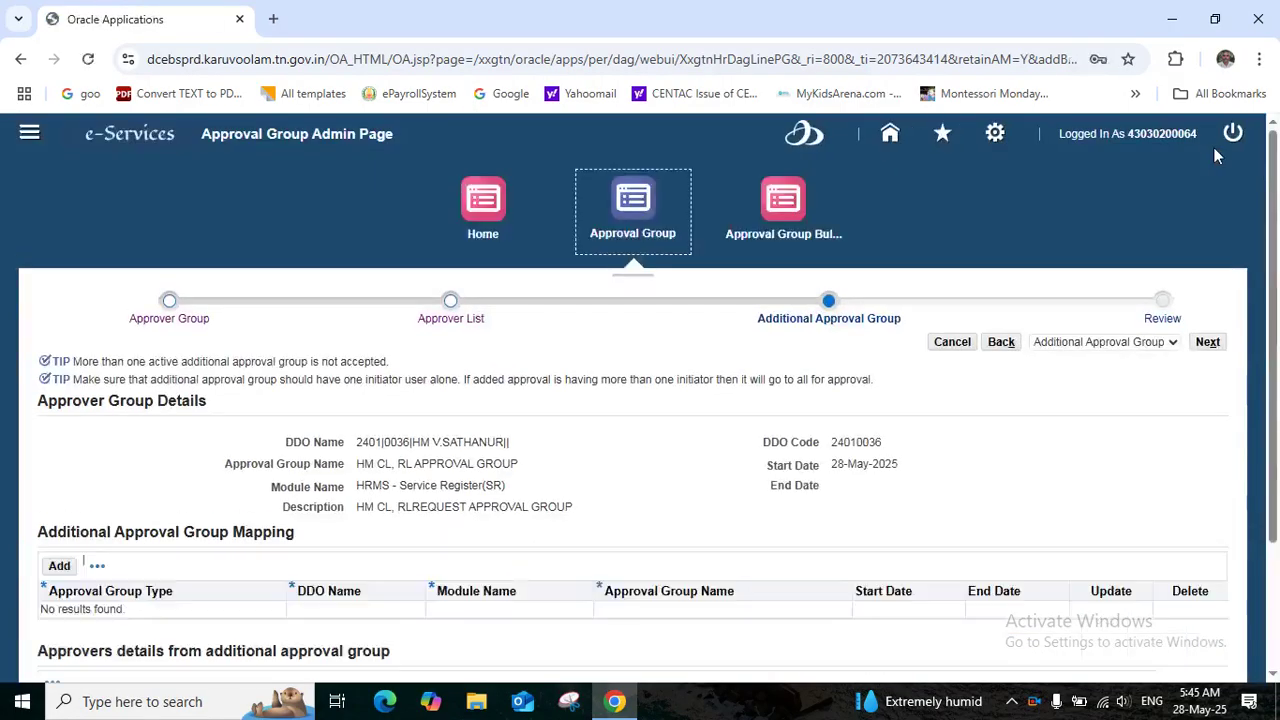
left_click(1203, 344)
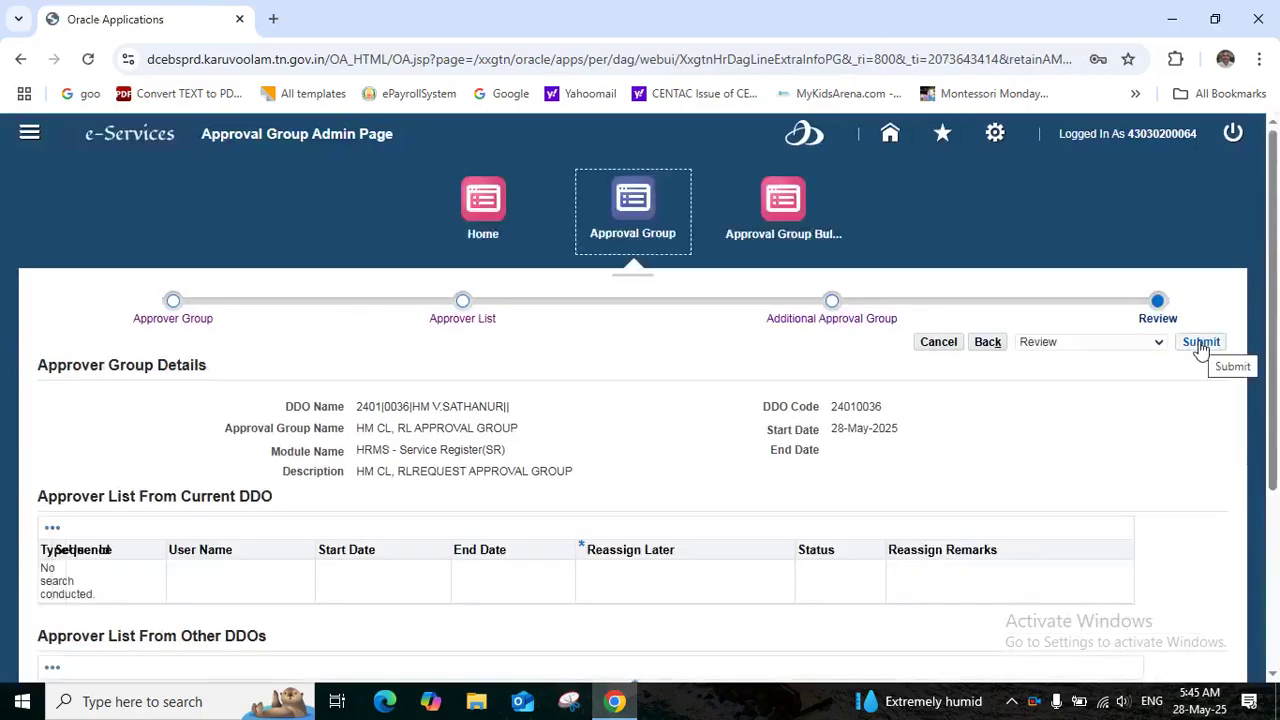
left_click(1201, 343)
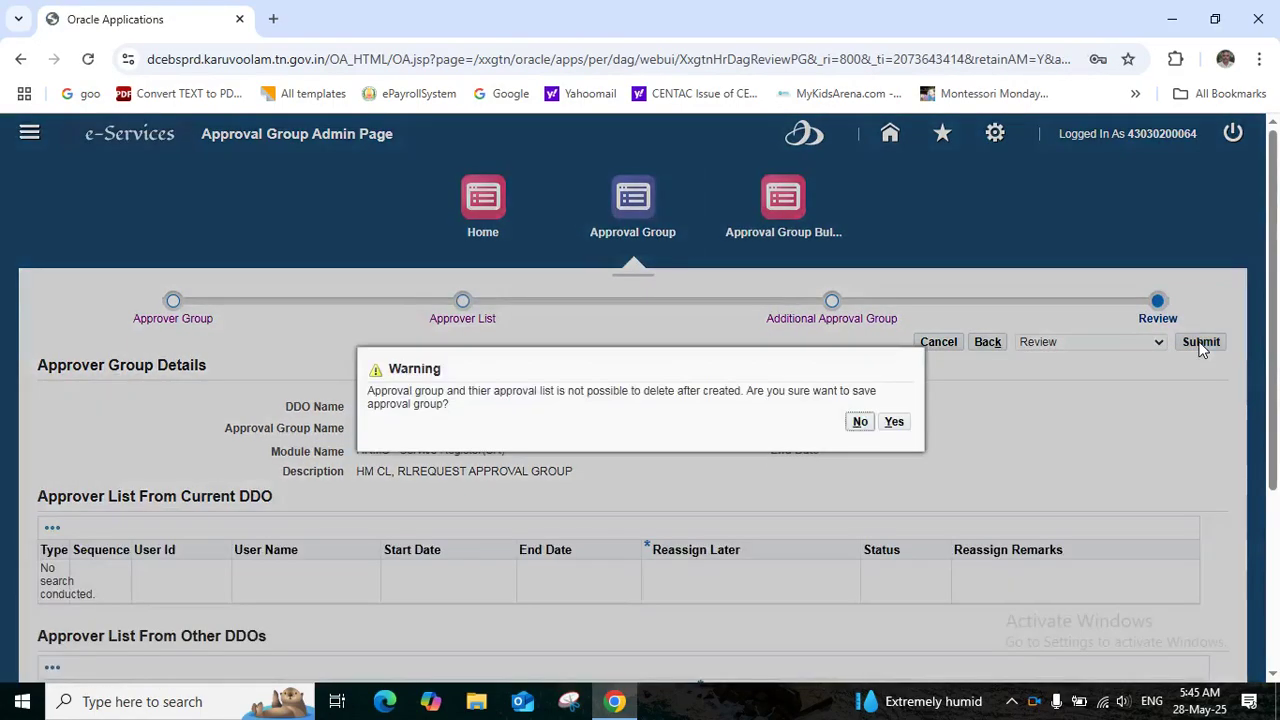
left_click(894, 423)
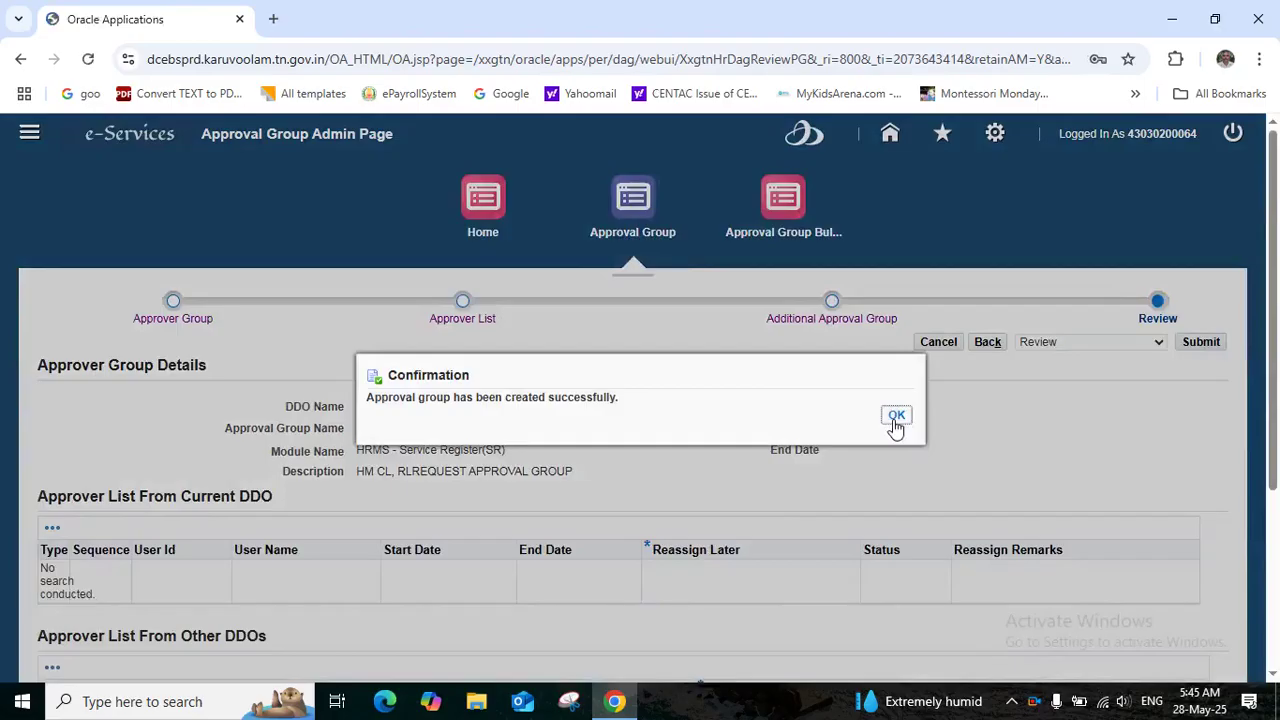
left_click(896, 419)
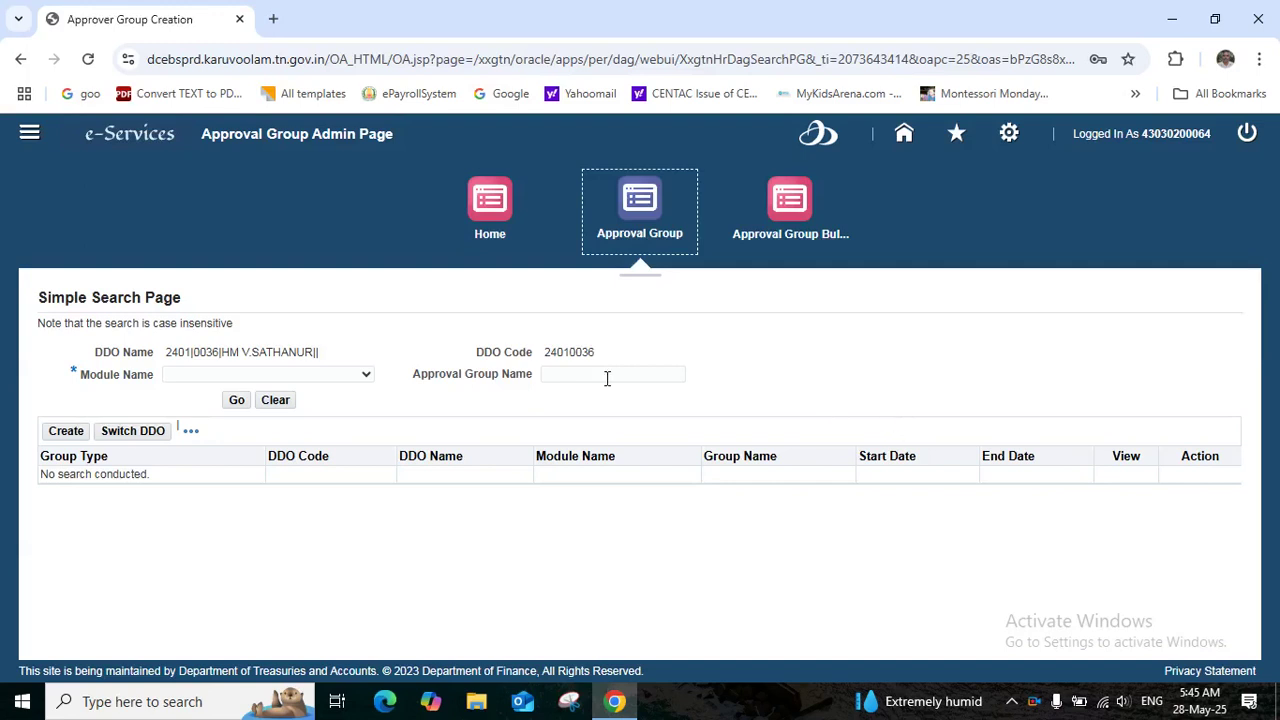
Search approval groups for module HRMS - Service Register(SR) to list the new HM CL, RL group
left_click(633, 210)
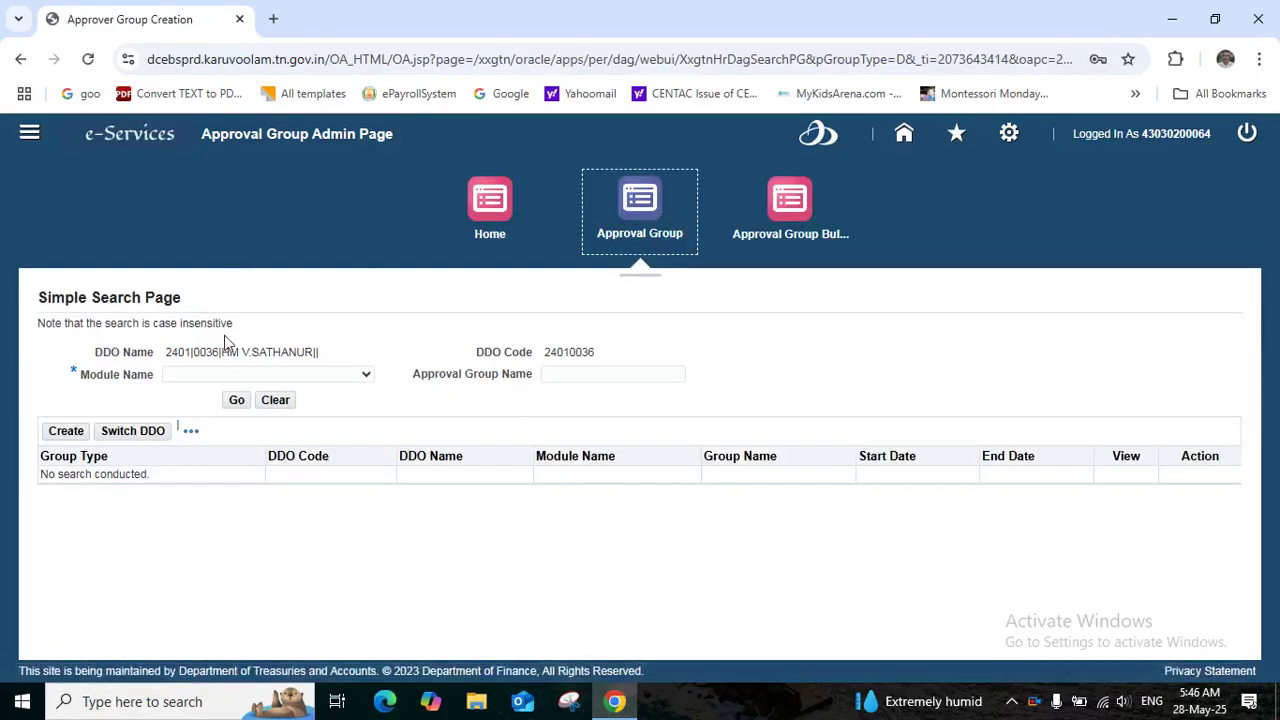
left_click(352, 380)
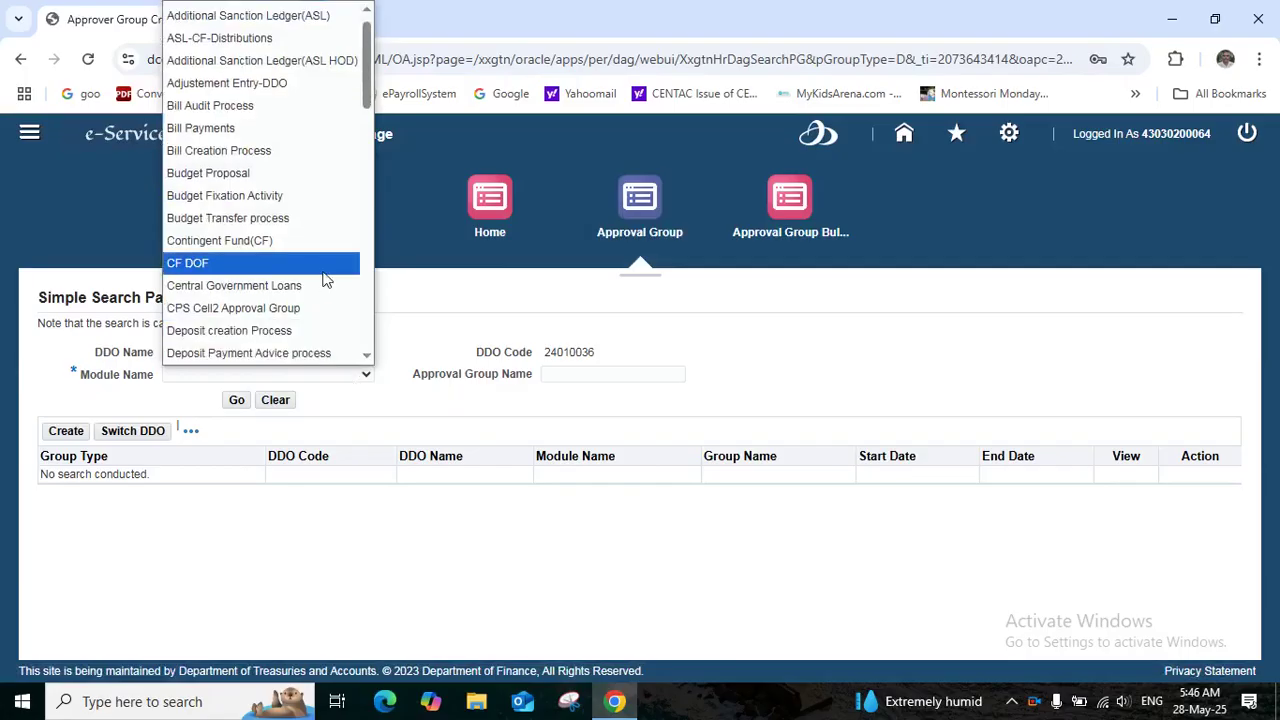
key("Down")
key("Down")
key("Down")
key("Down")
key("Down")
key("Down")
key("Down")
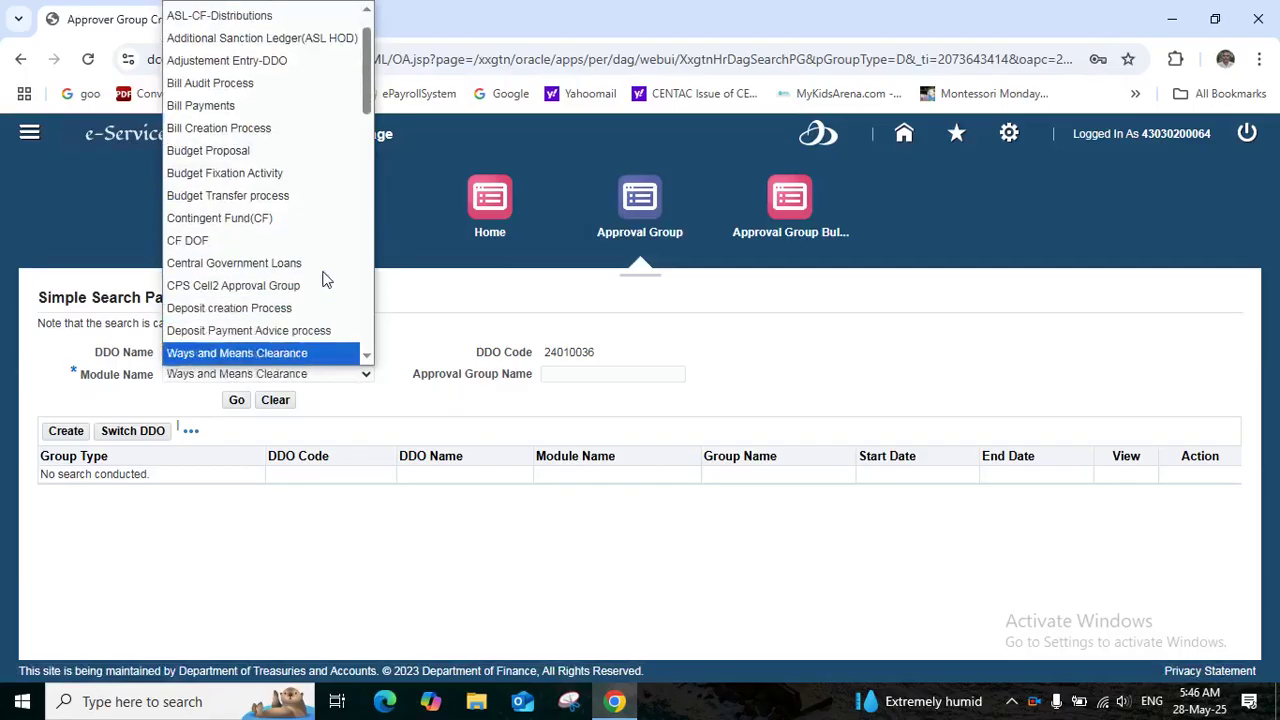
key("Down")
key("Down")
key("Down")
key("Down")
key("Down")
key("Down")
key("Down")
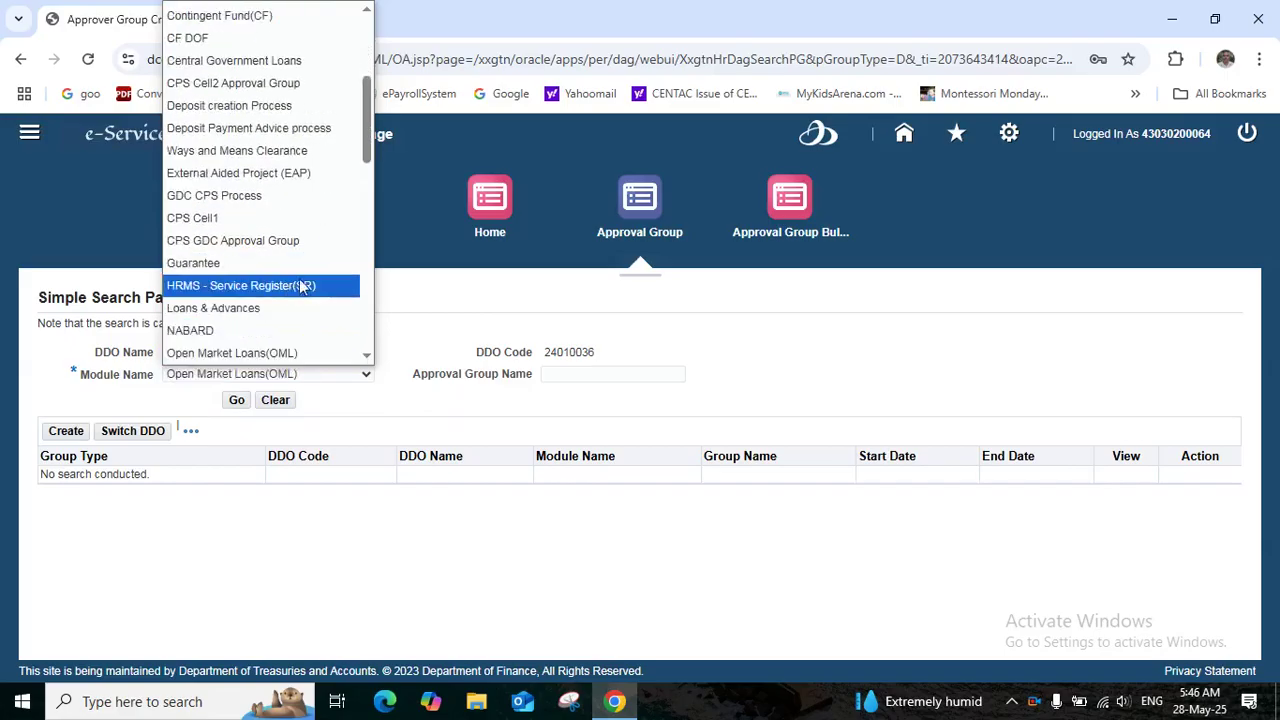
left_click(285, 285)
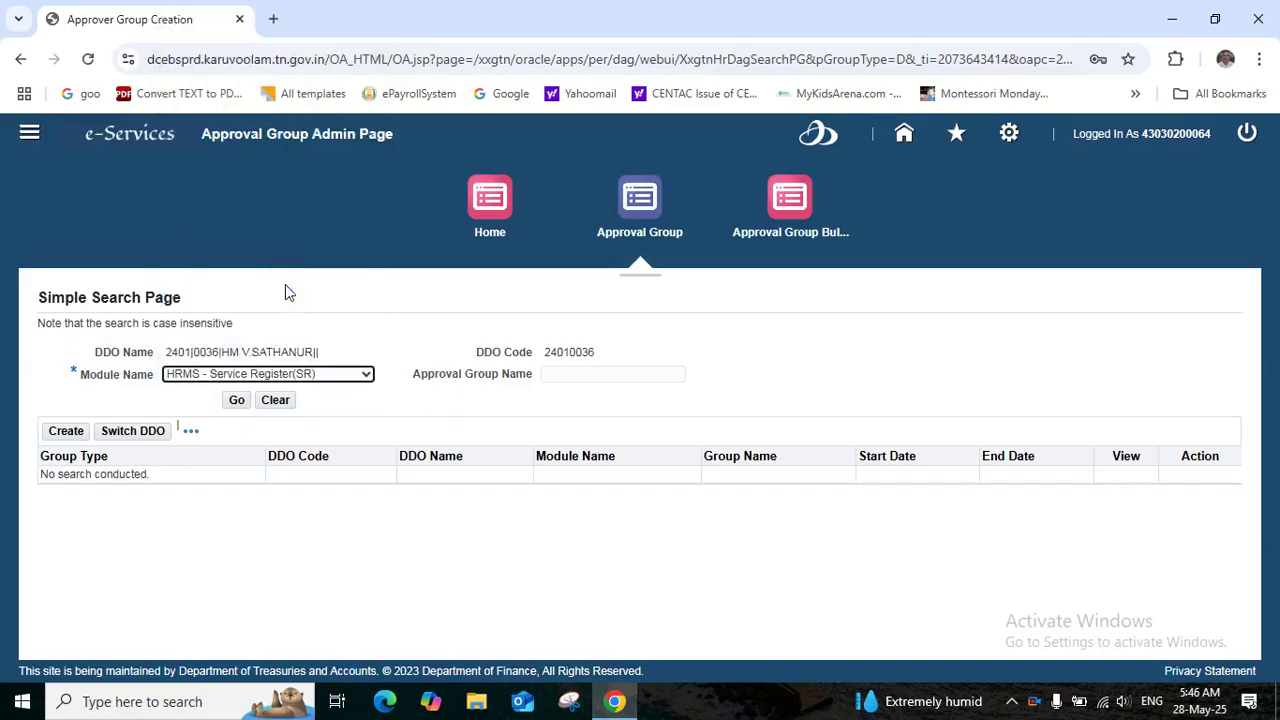
left_click(234, 401)
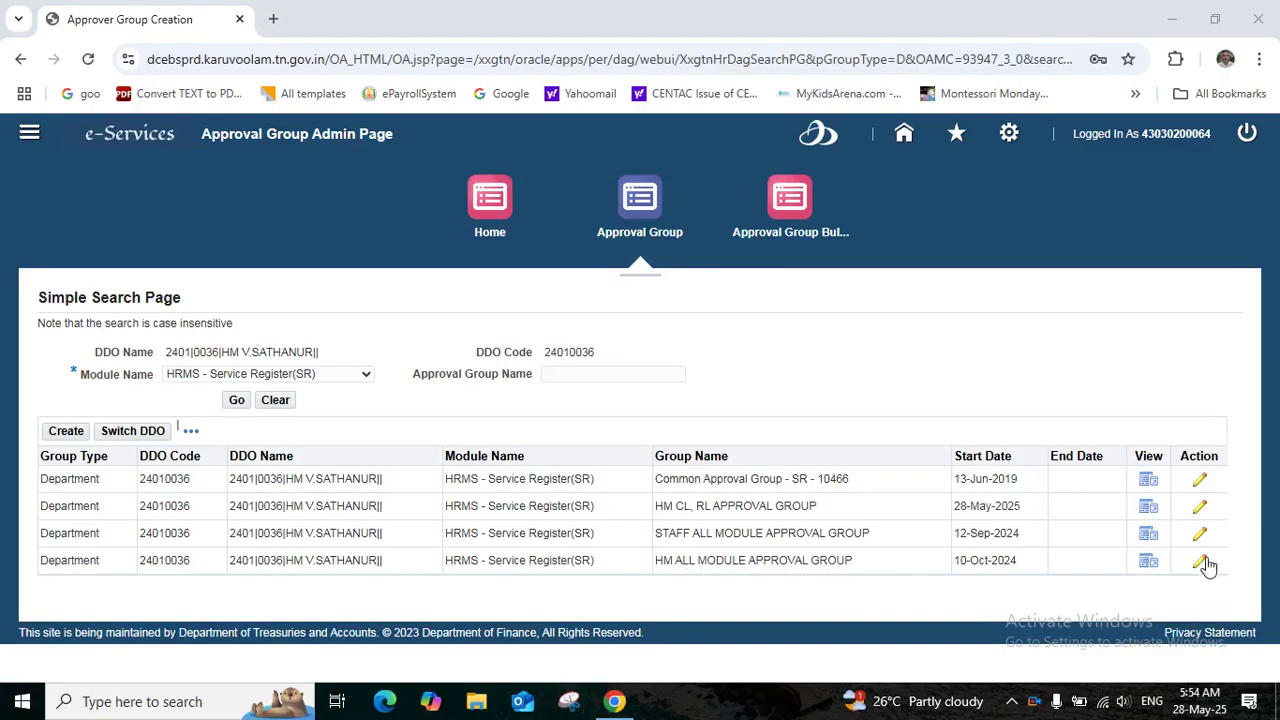
Open HM ALL MODULE APPROVAL GROUP and set its end date to 28-May-2025
left_click(1200, 561)
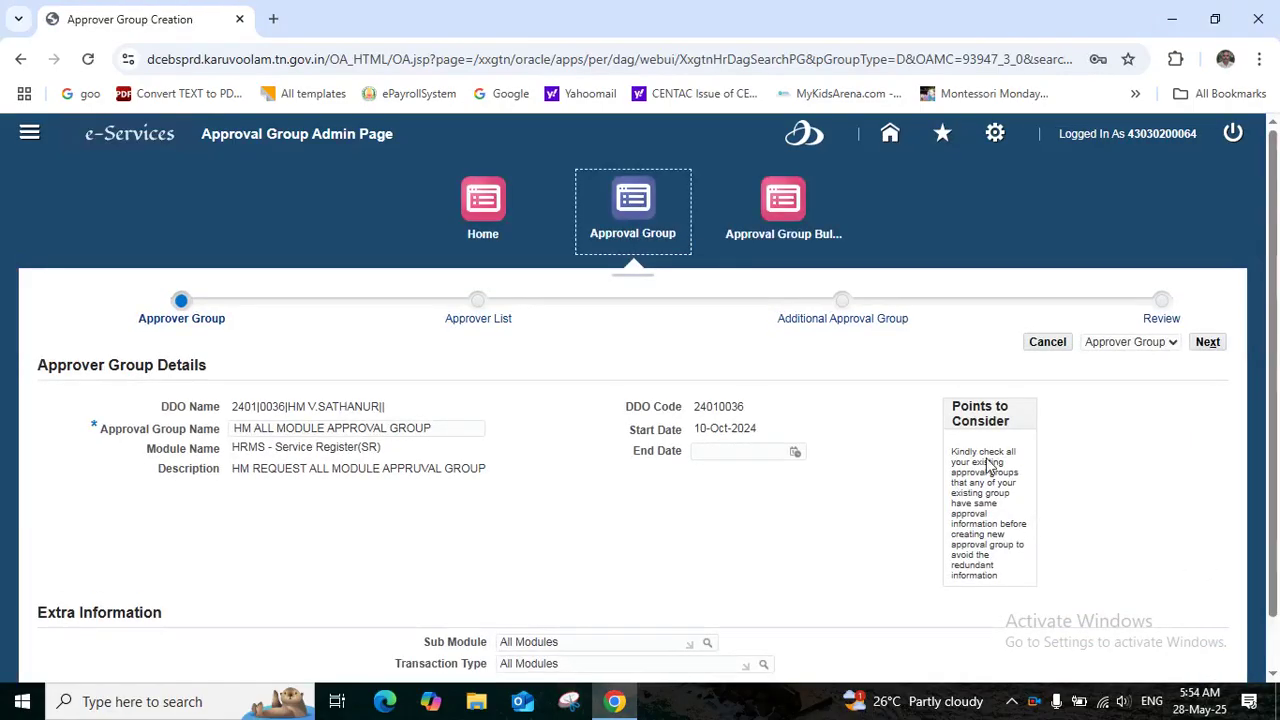
left_click(796, 456)
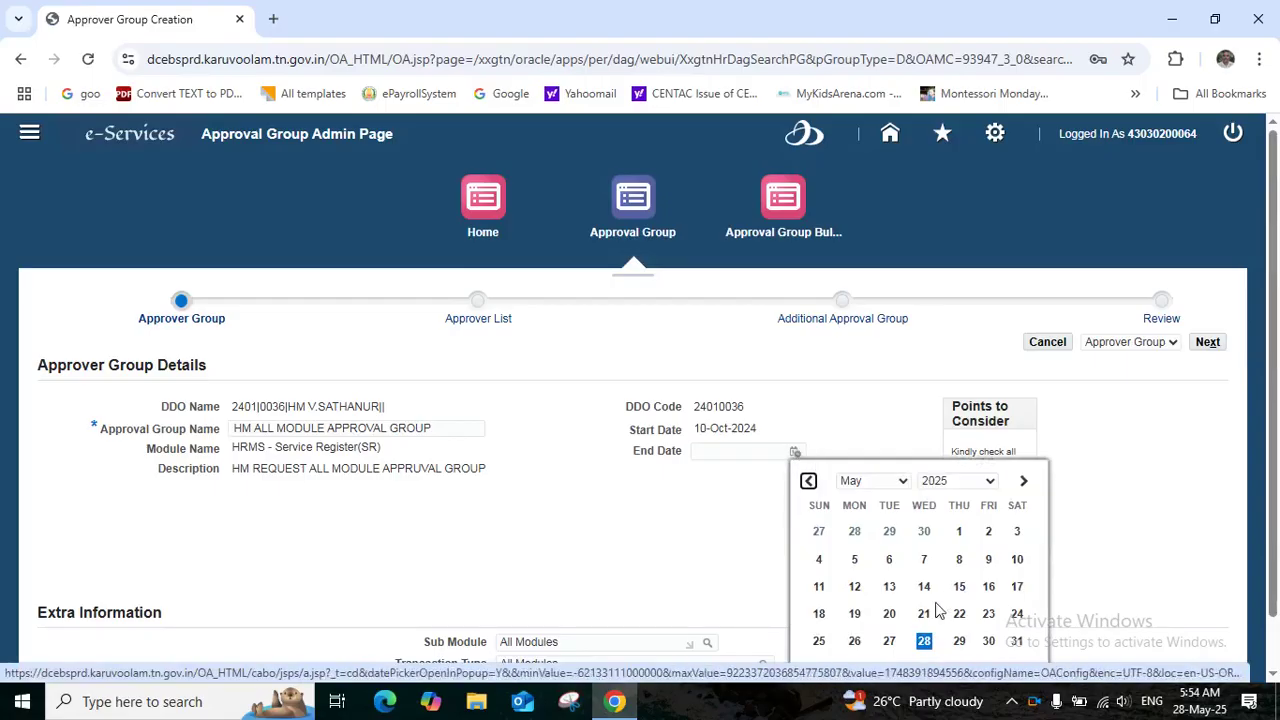
left_click(924, 641)
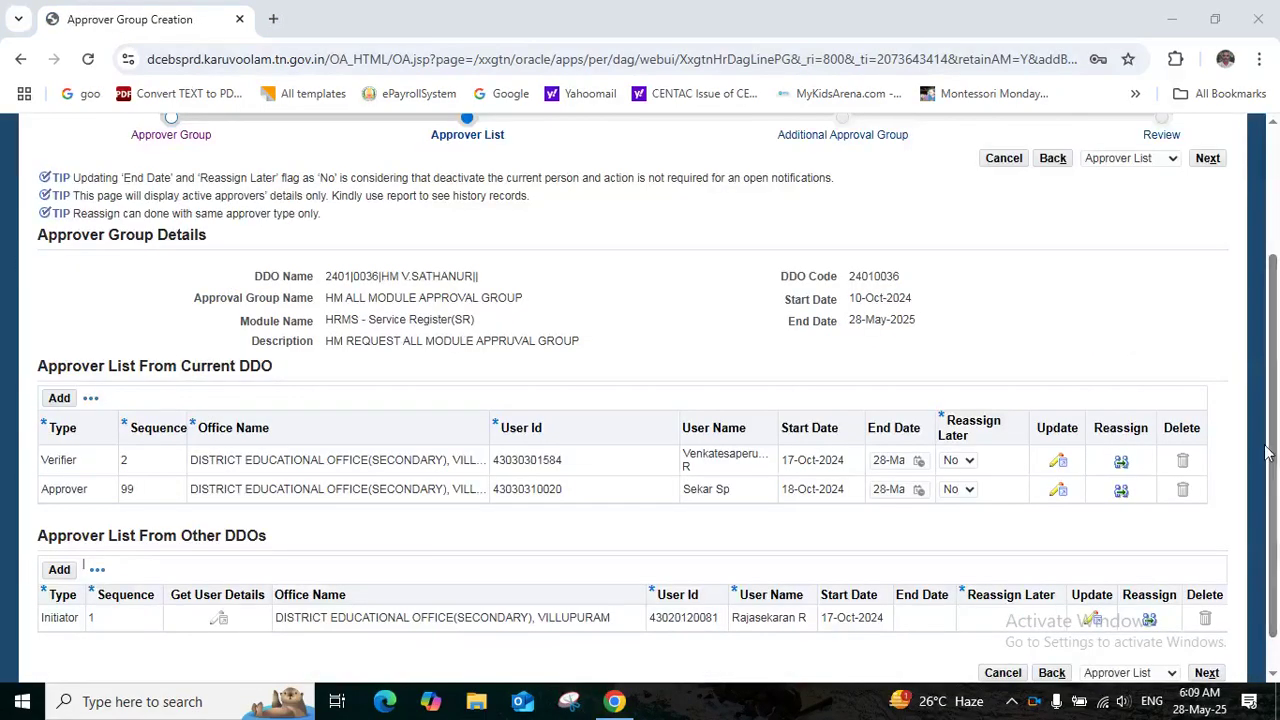
scroll(1274, 444, "down", 1)
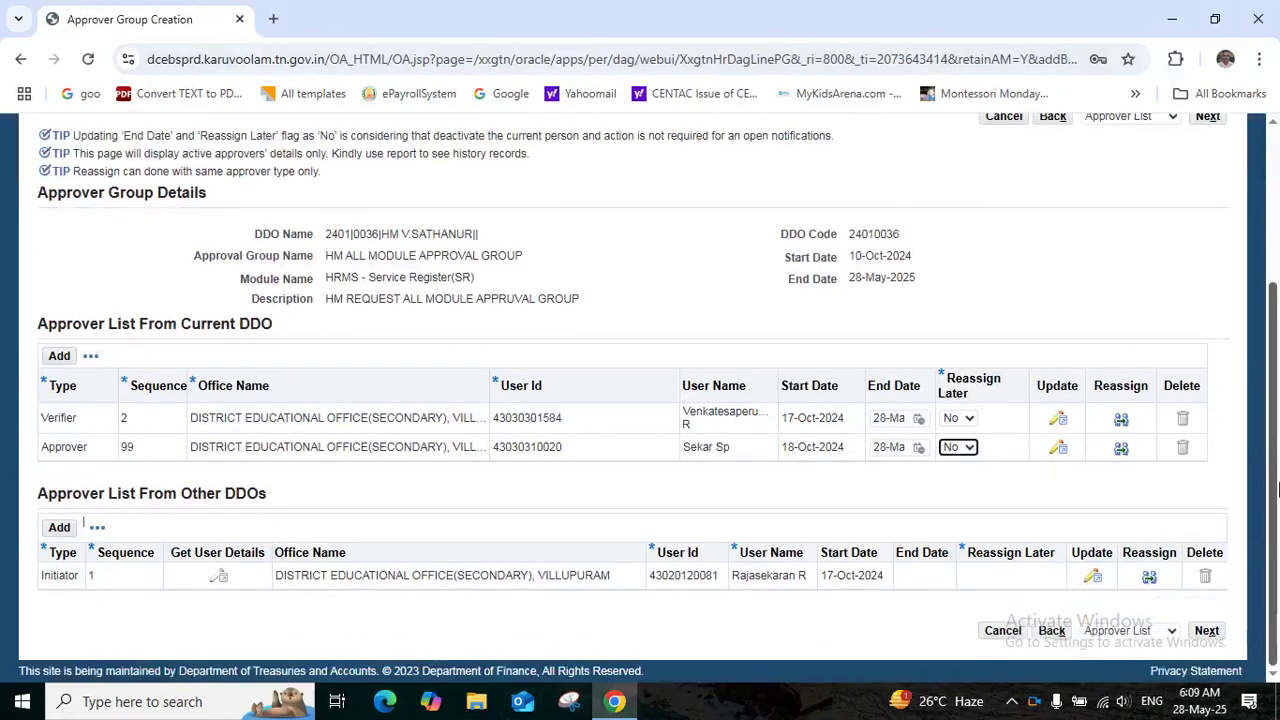
End the other-DDO Initiator on 28-May-2025 with Reassign Later set to No, then advance to Review
left_click(1094, 580)
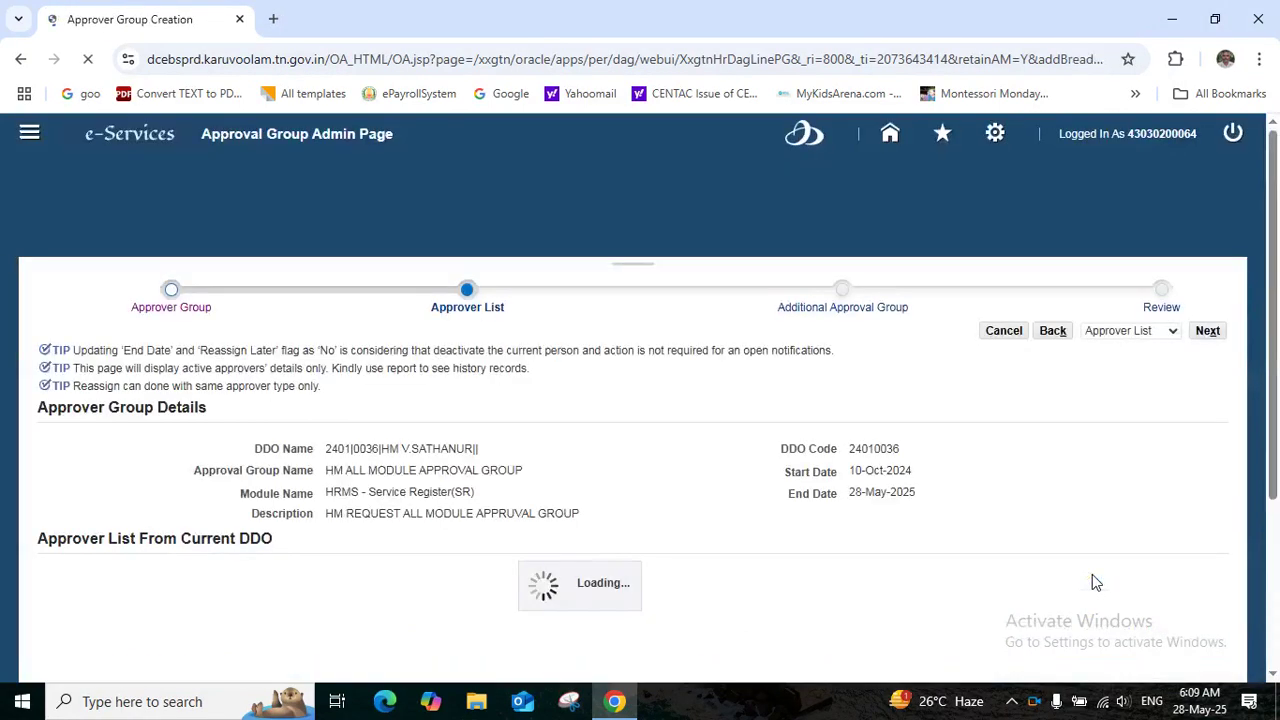
left_click_drag(1275, 385, 1277, 556)
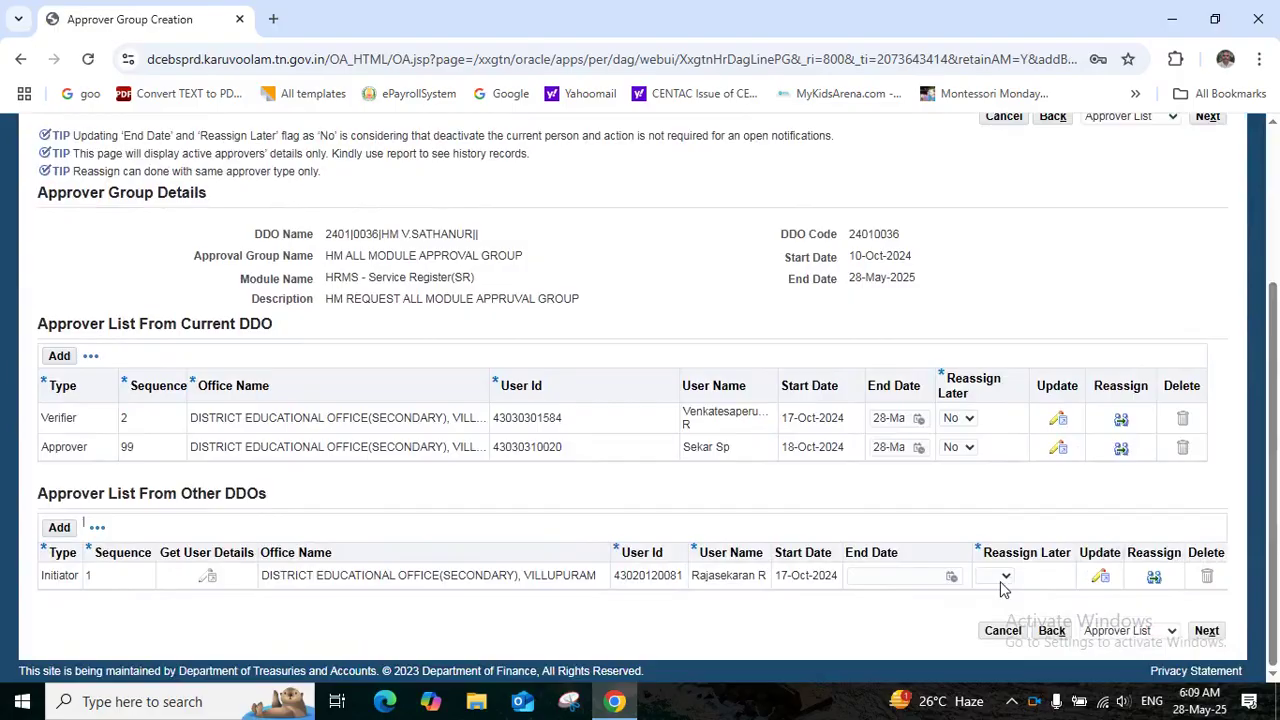
left_click(950, 580)
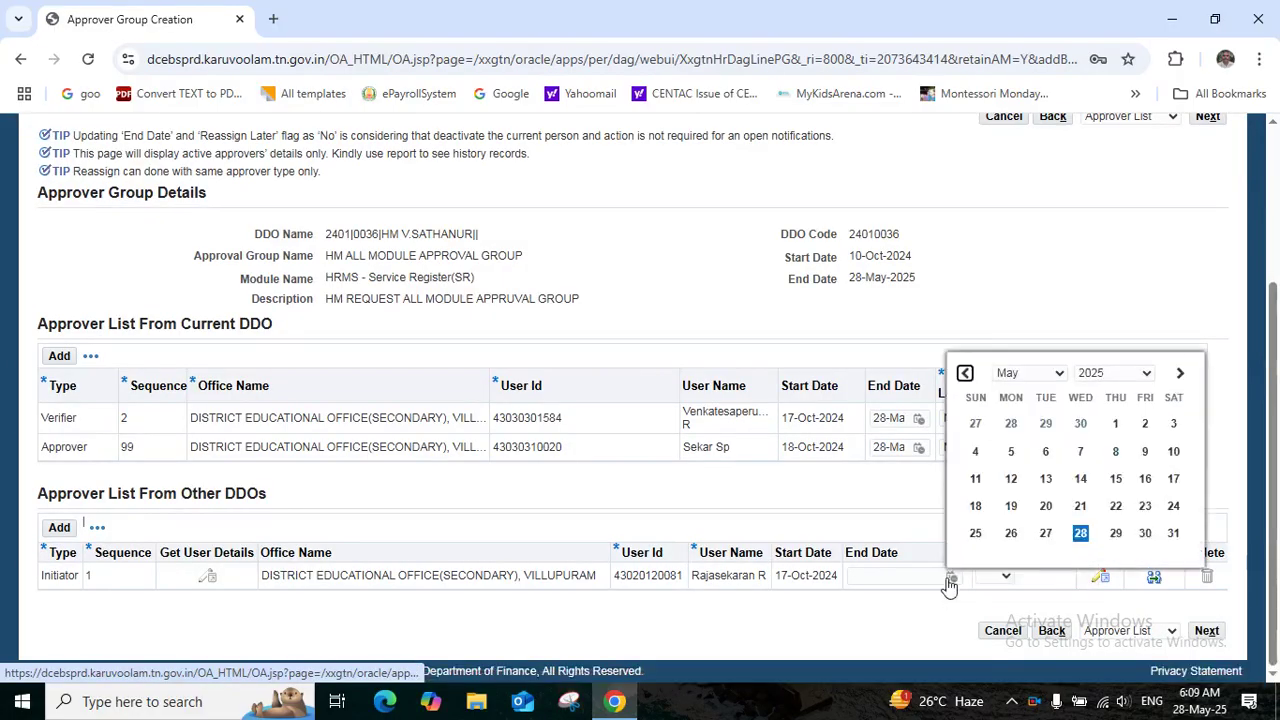
left_click(1078, 536)
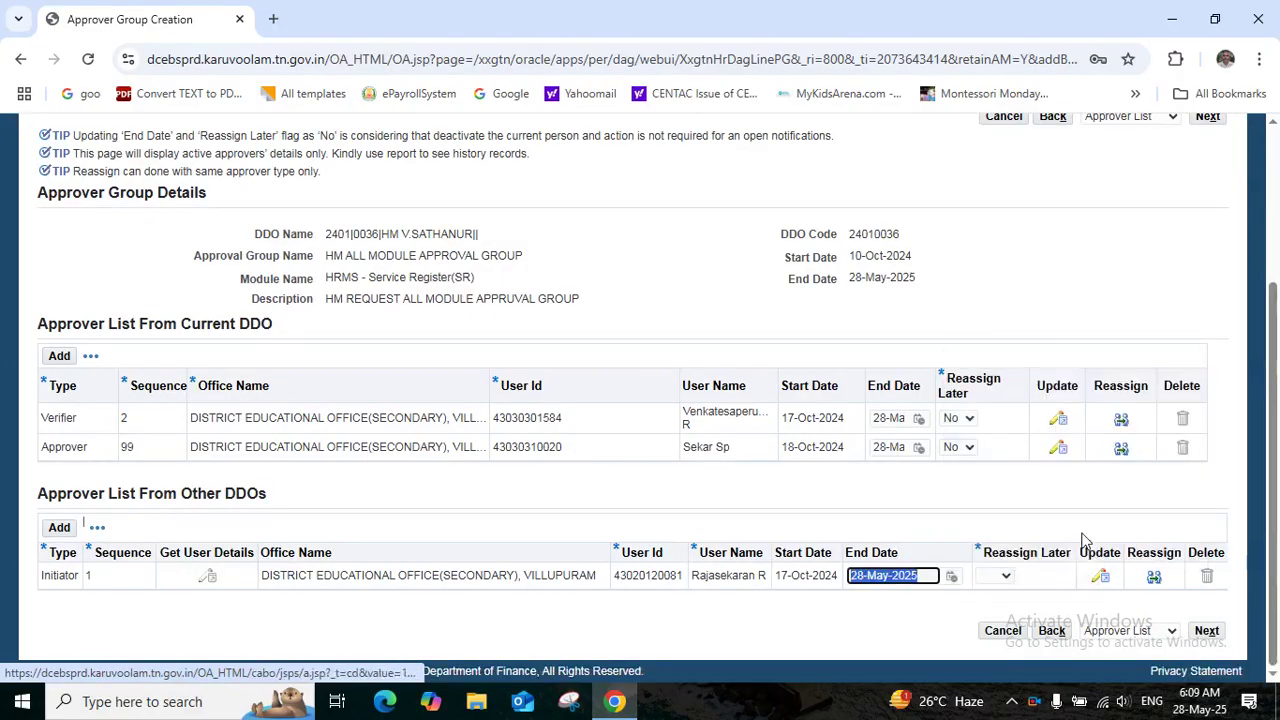
left_click(1006, 576)
left_click(988, 620)
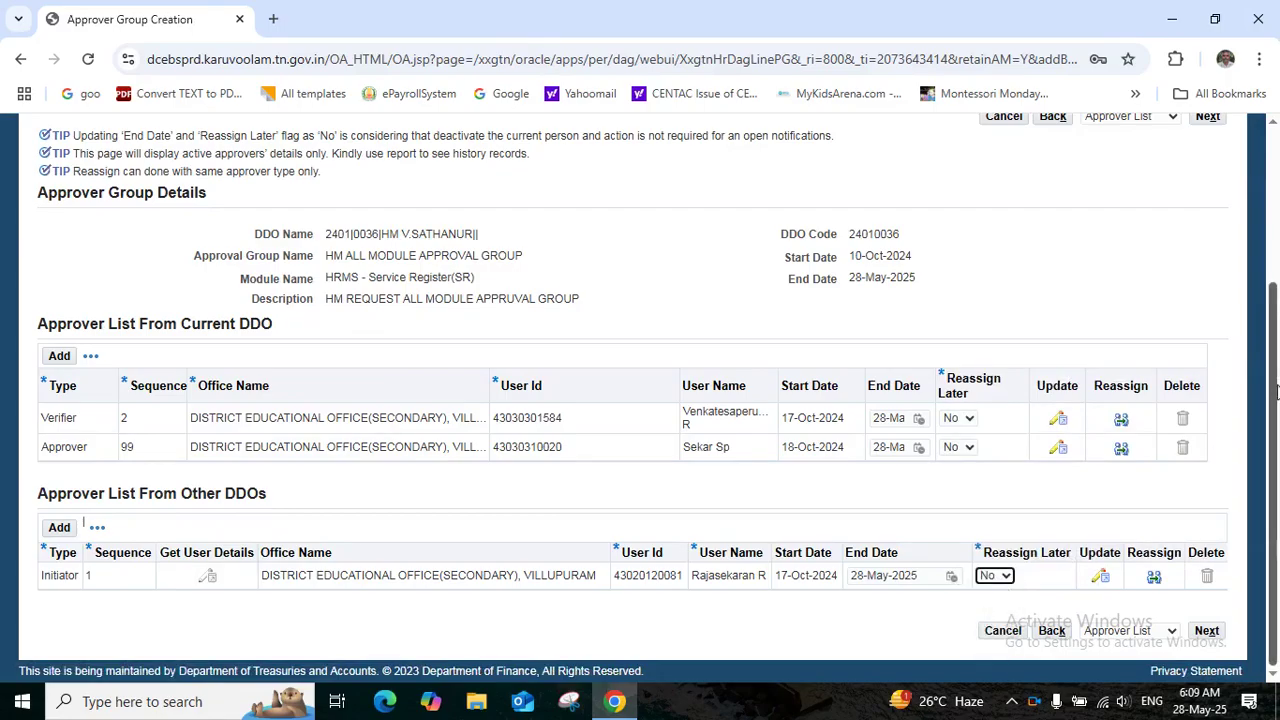
left_click(1208, 631)
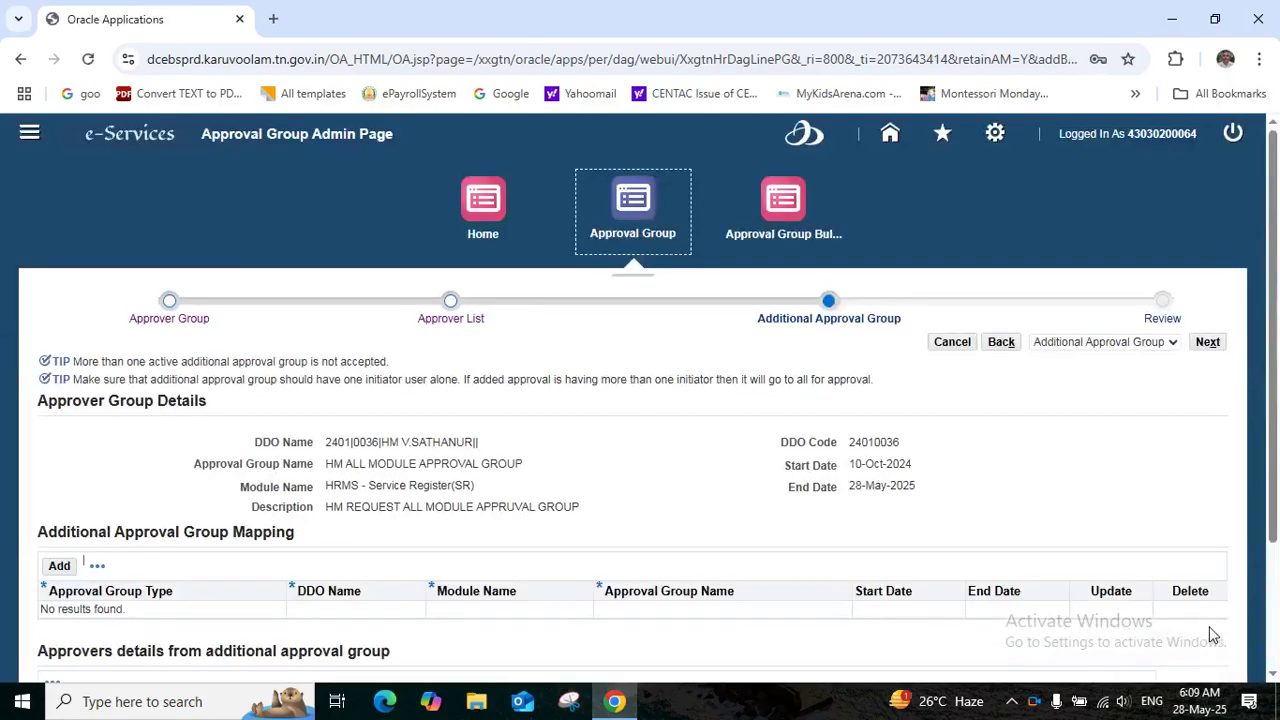
left_click(1207, 341)
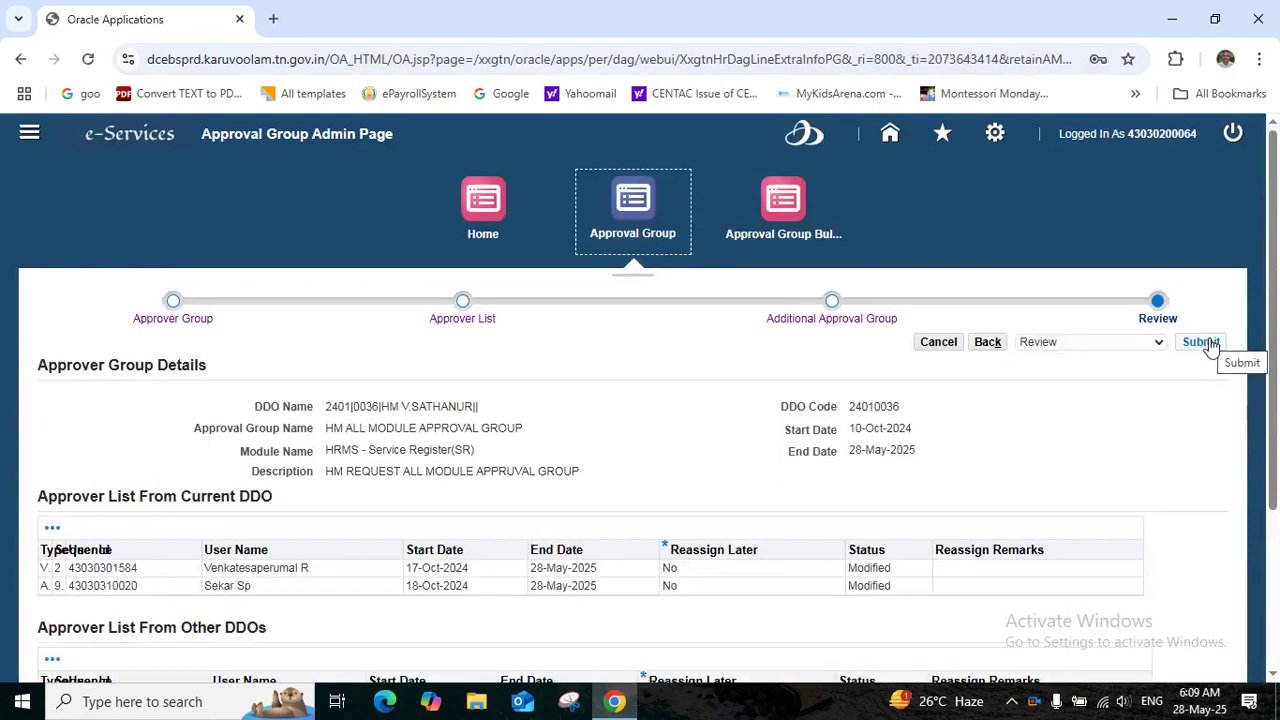
Submit the HM ALL MODULE APPROVAL GROUP changes, confirming the warning and the success message
left_click(1202, 342)
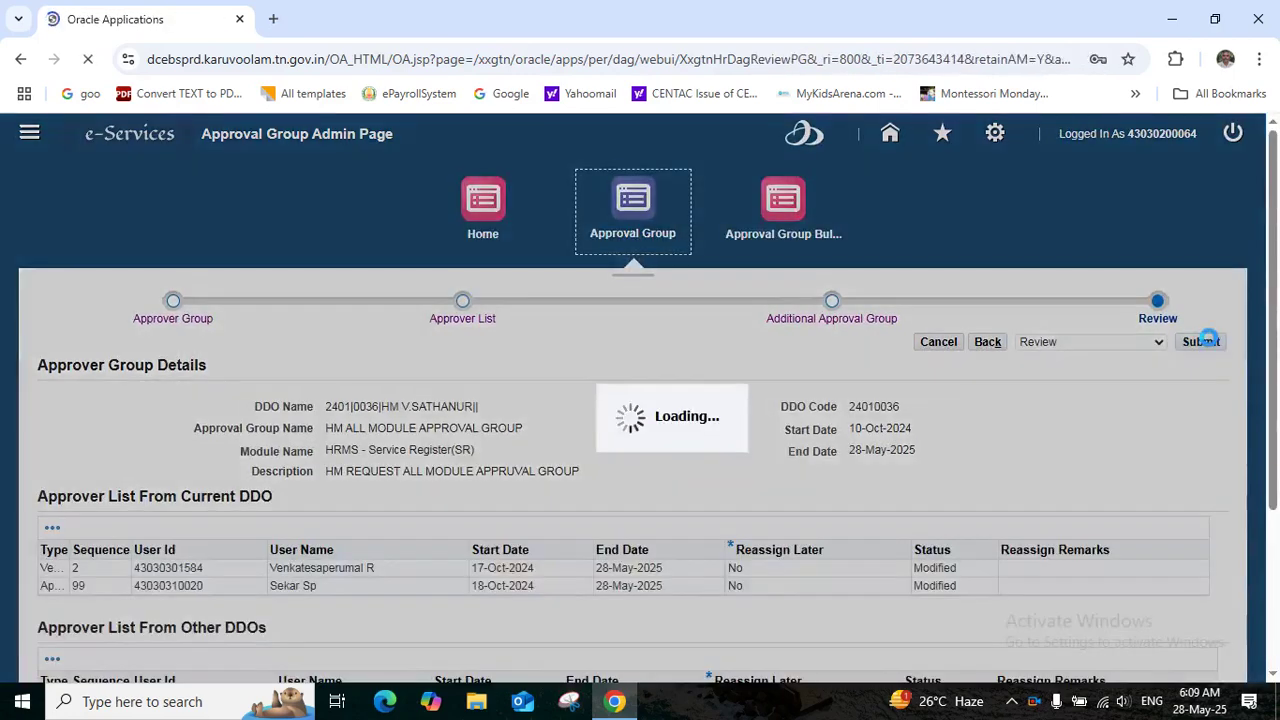
left_click(894, 417)
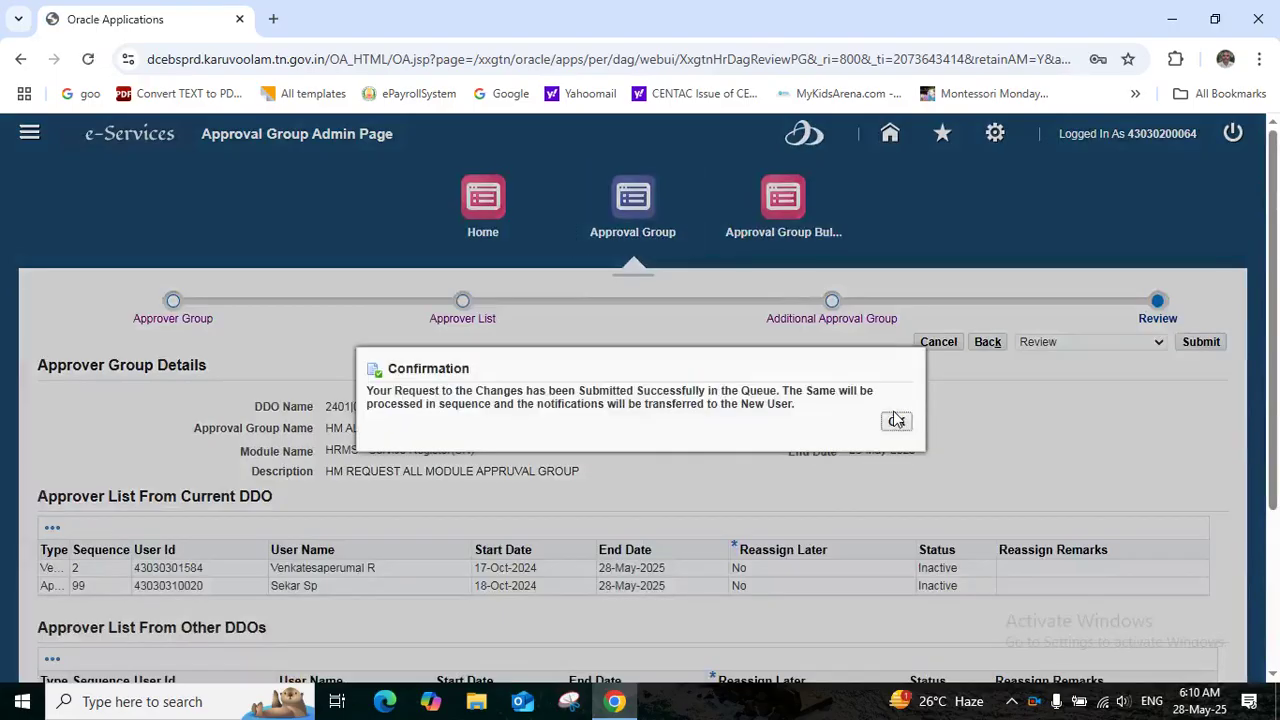
left_click(892, 428)
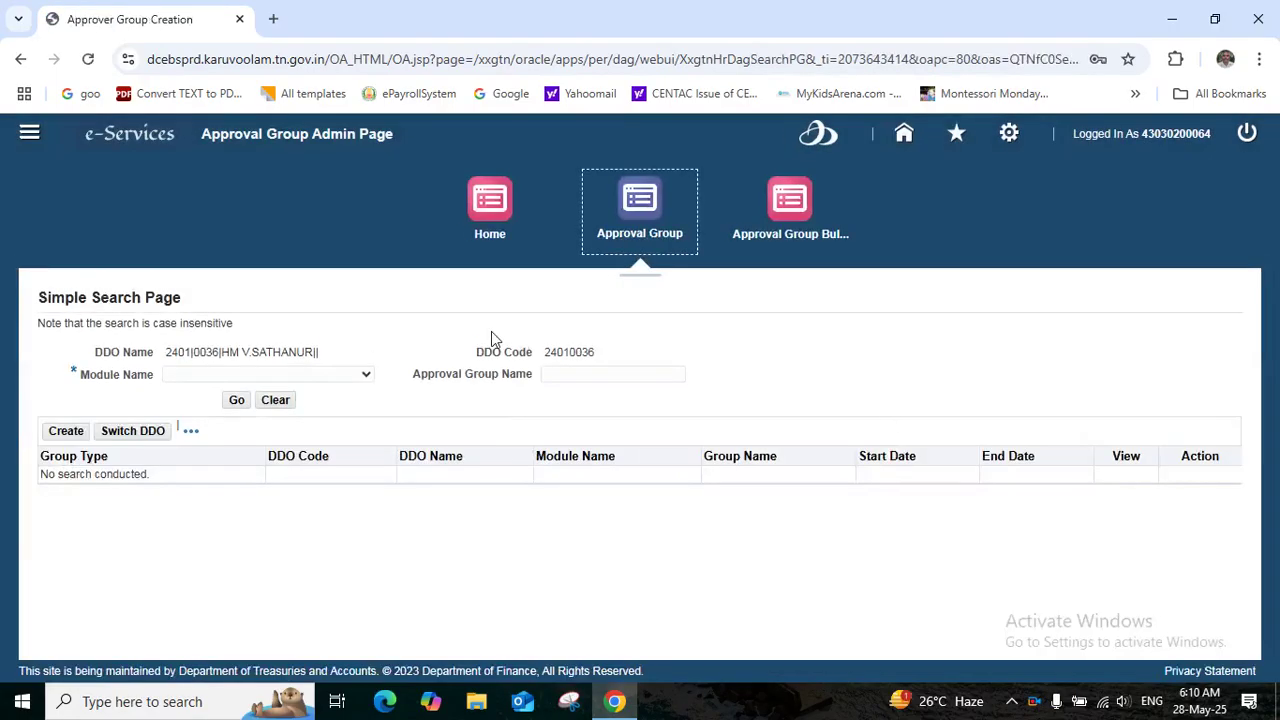
left_click(366, 376)
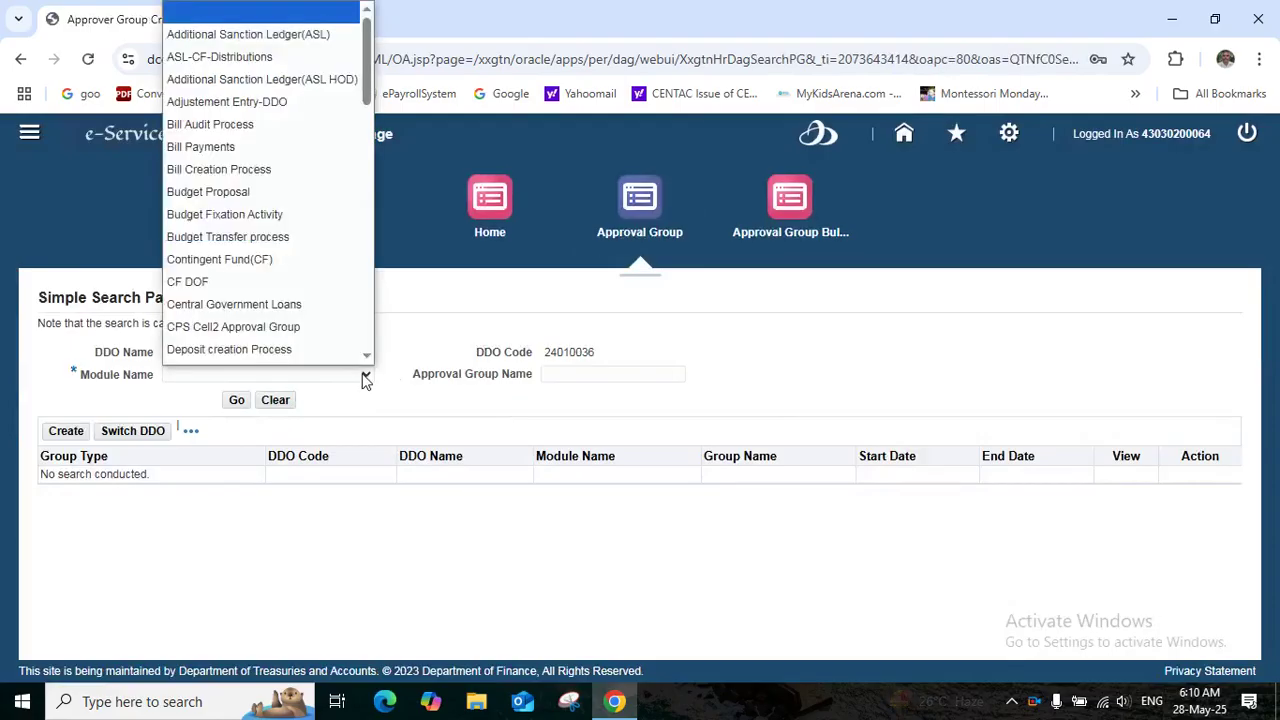
key("Down")
key("Down")
key("Down")
key("Down")
key("Down")
key("Down")
key("Down")
key("Down")
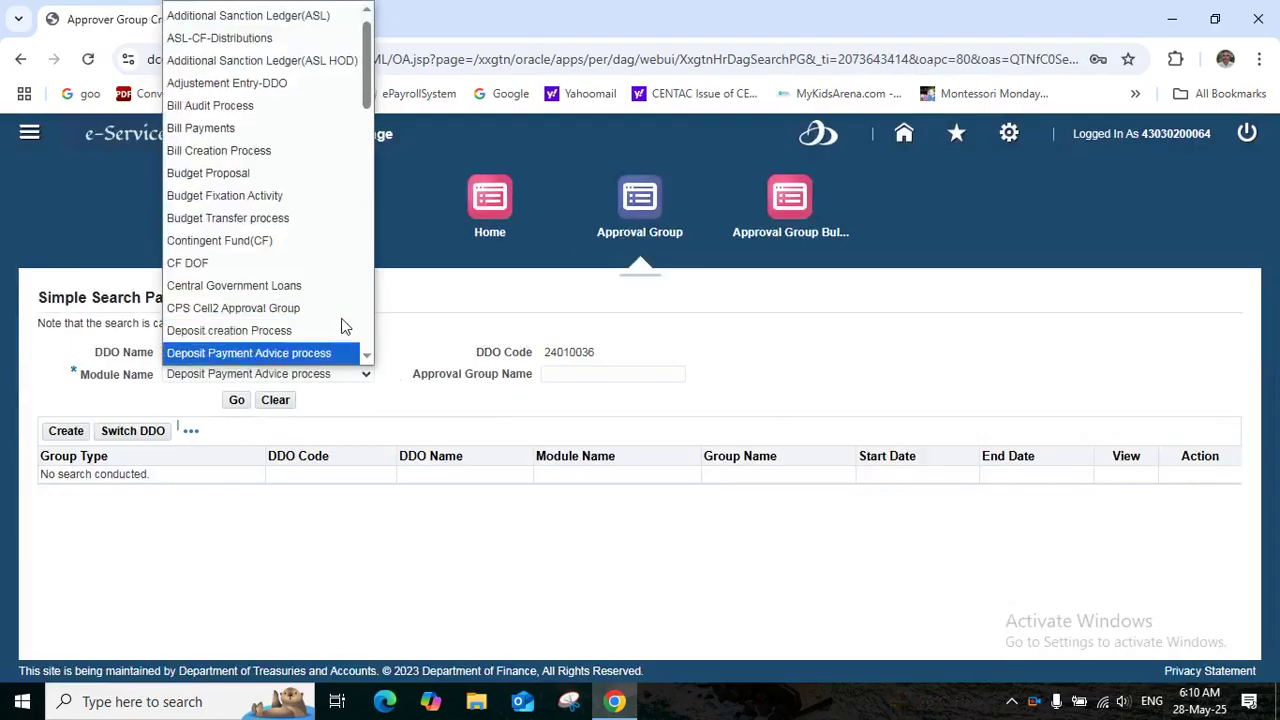
key("Down")
key("Down")
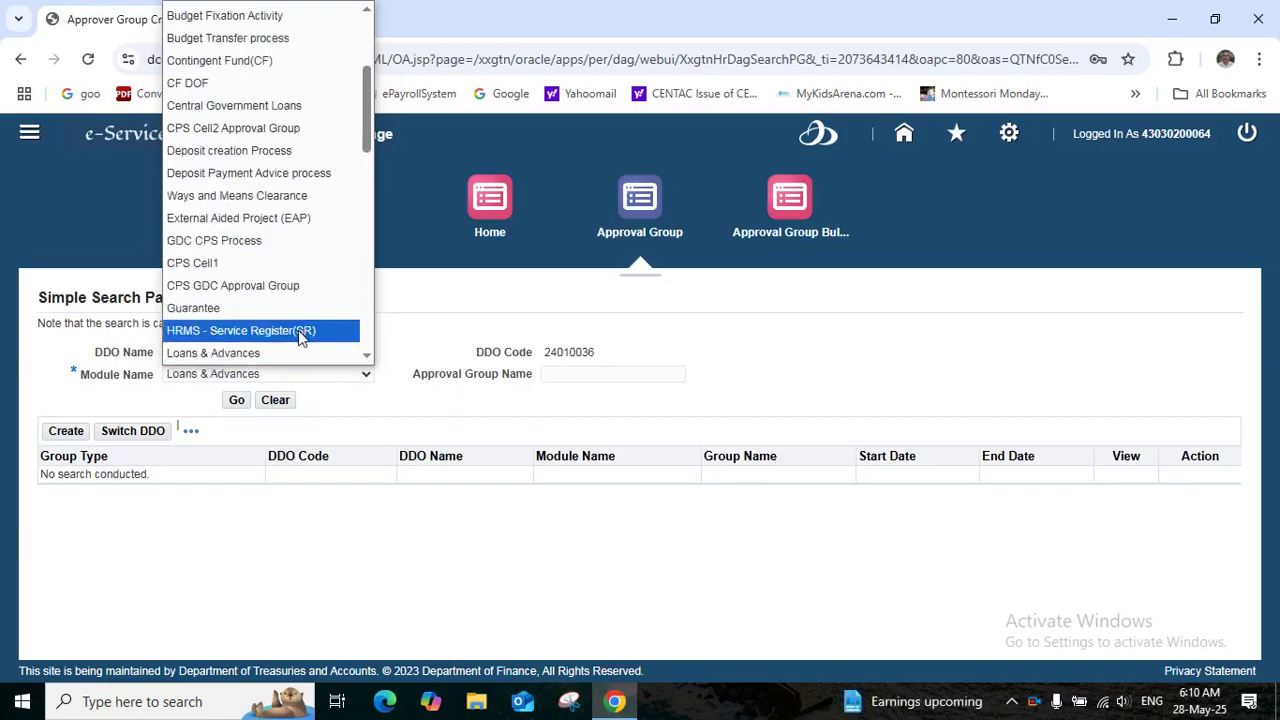
left_click(298, 333)
left_click(236, 402)
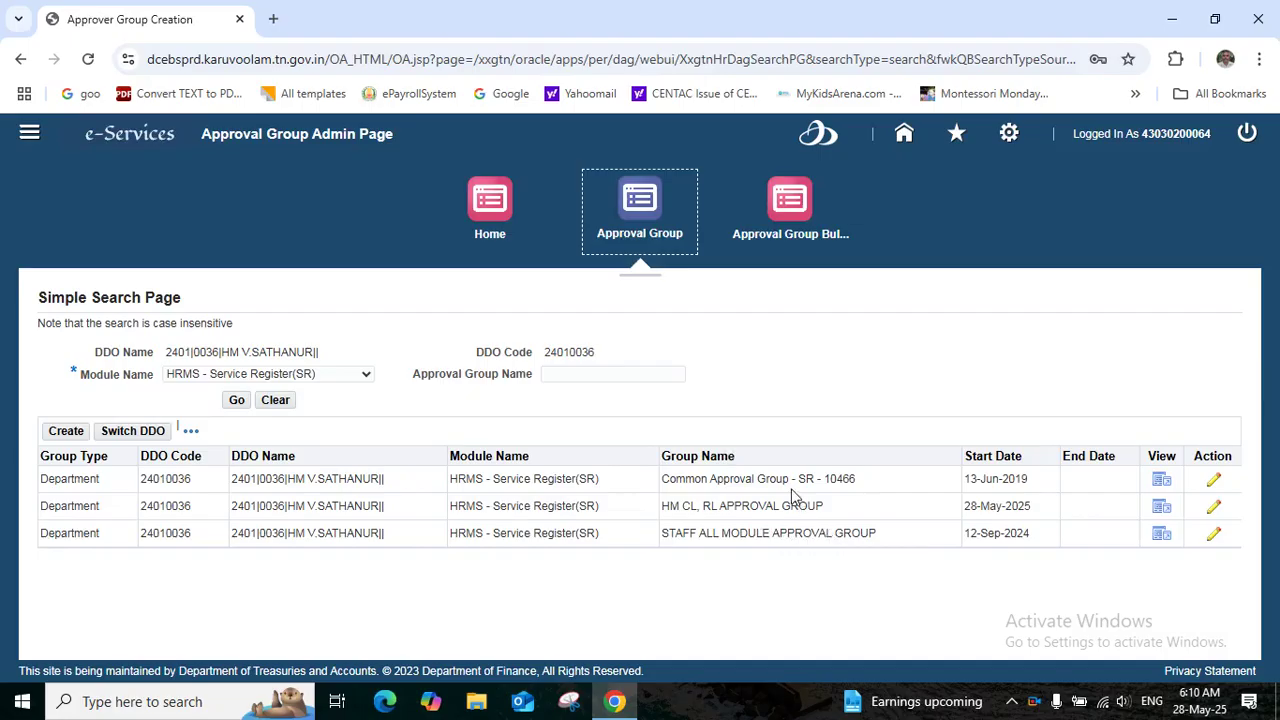
left_click(29, 133)
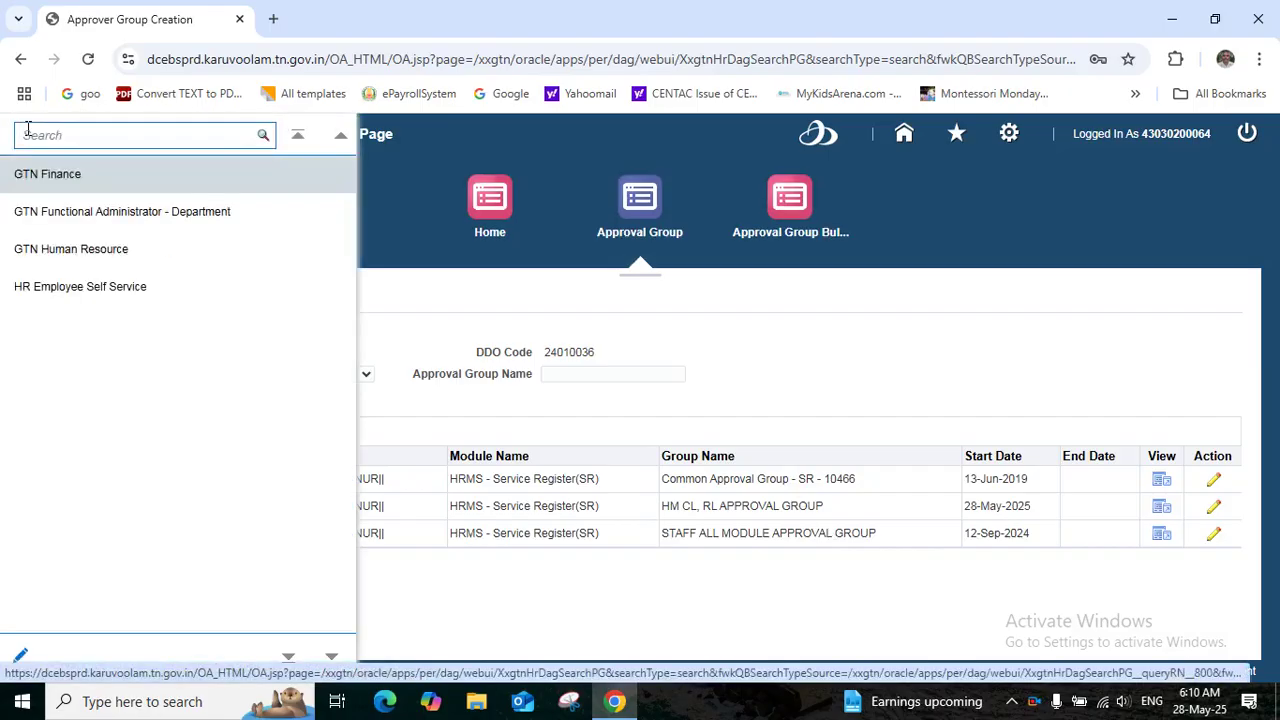
left_click(60, 216)
left_click(268, 253)
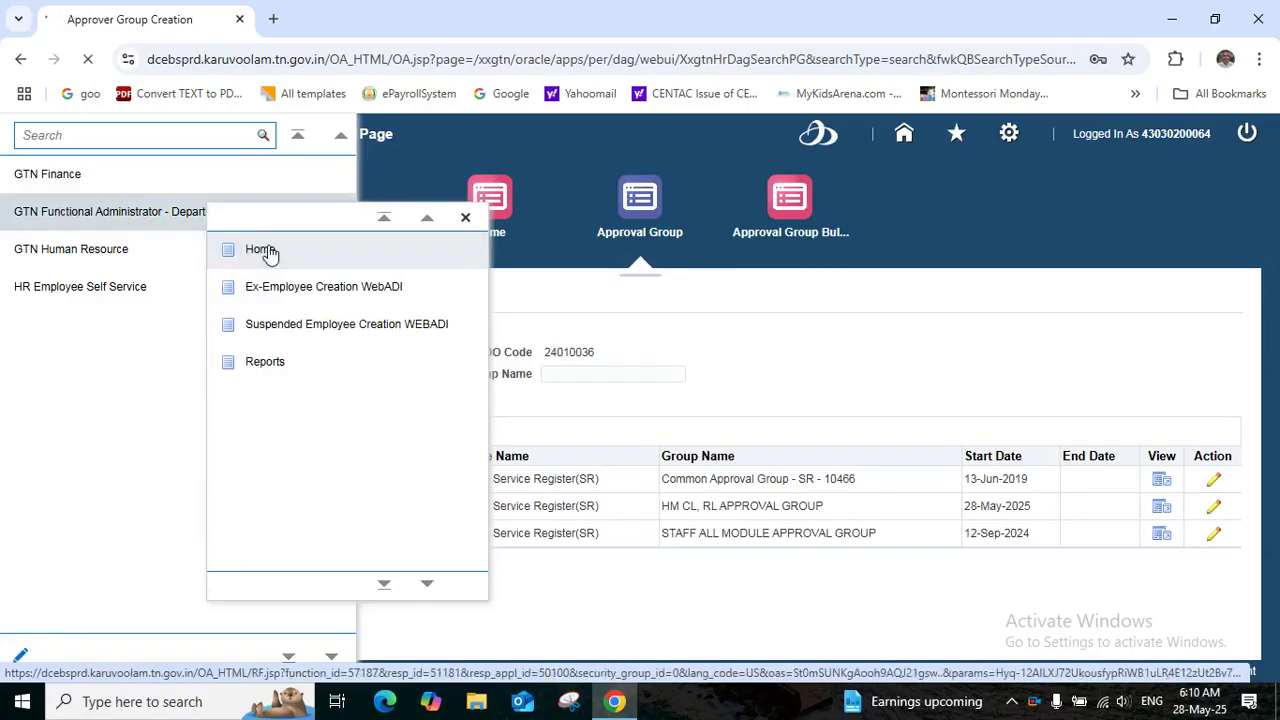
left_click(633, 215)
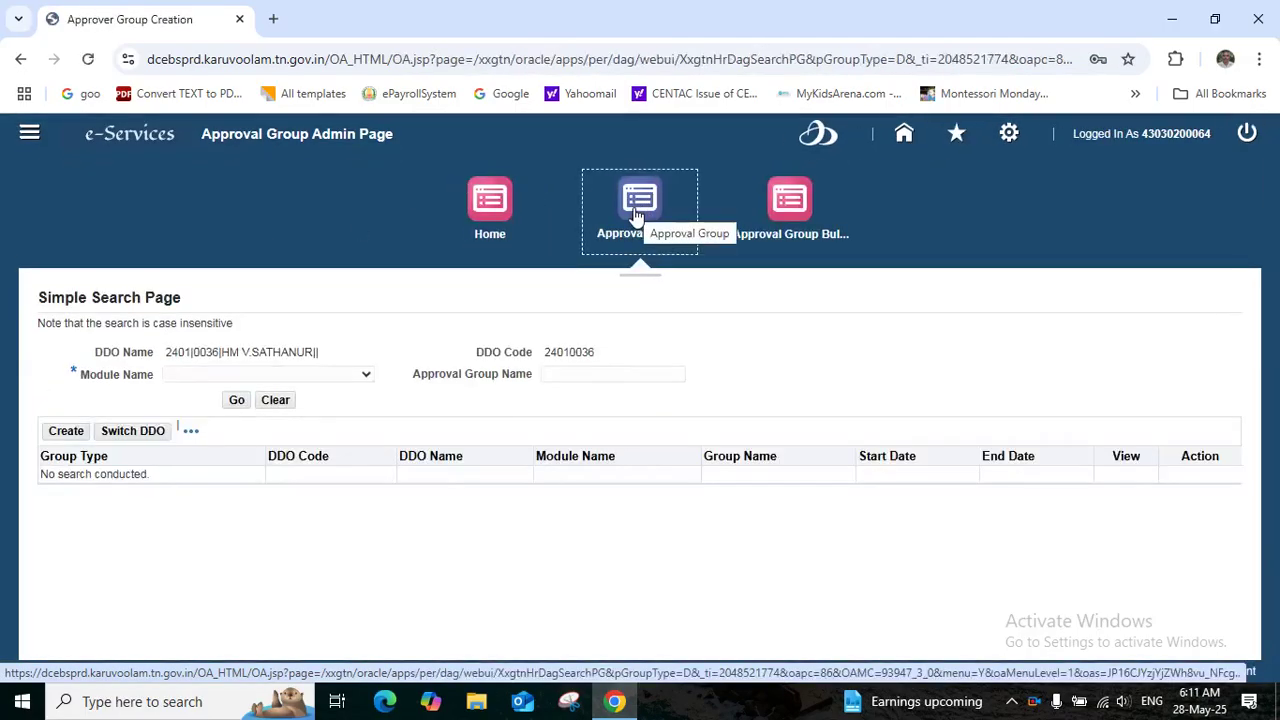
Create a new approver group named HM MORETHAN 30 DAYS LEAVE APPROVAL GROUP
left_click(64, 434)
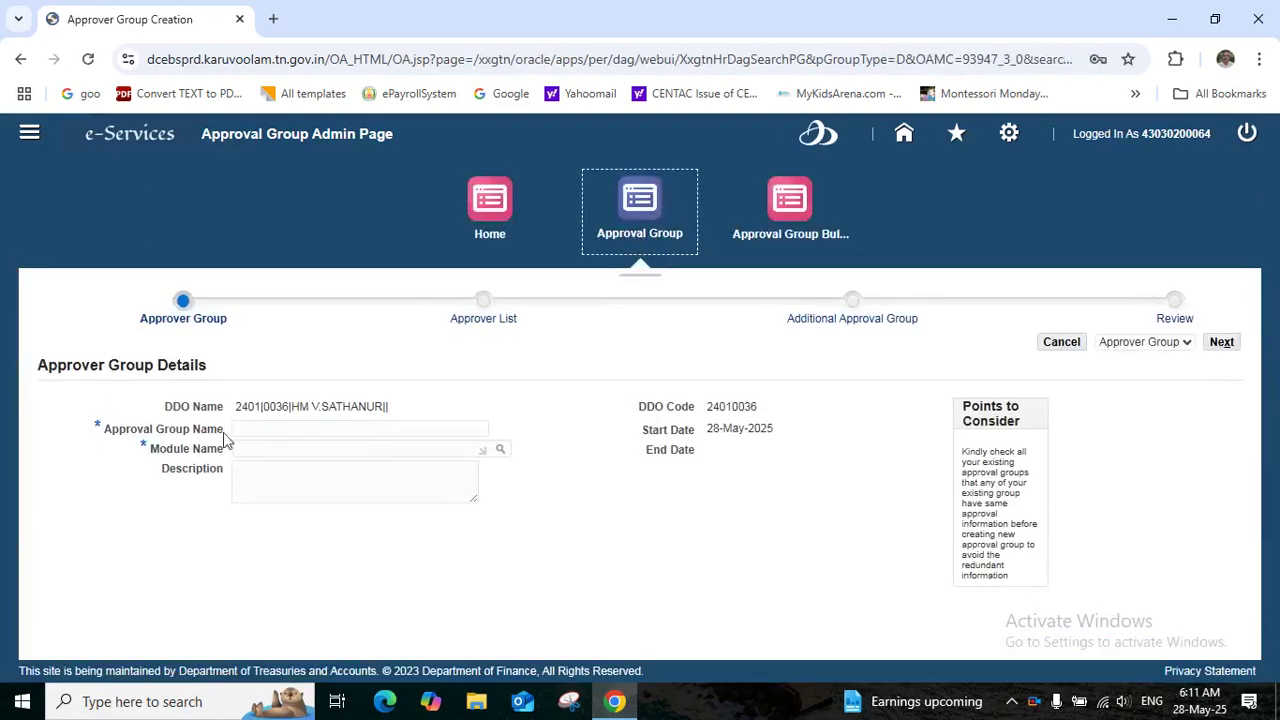
left_click(262, 428)
type("HM MORETHAN 30 DAYS LEAVE")
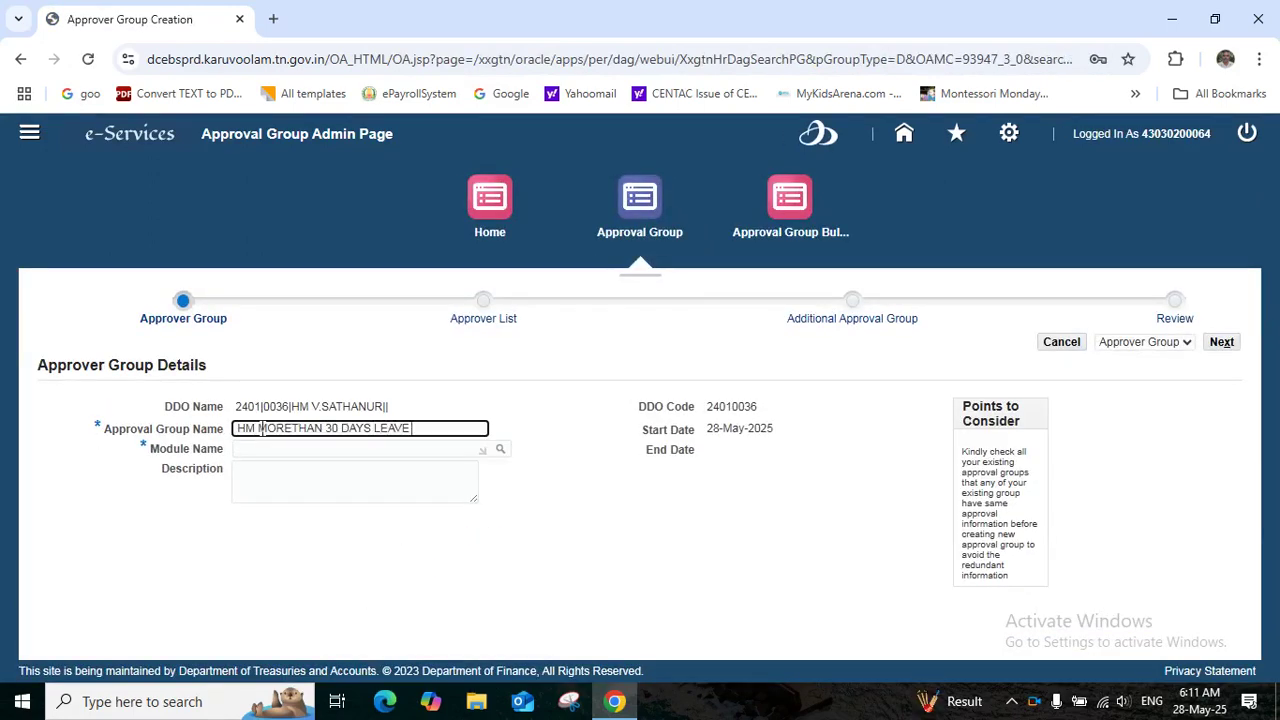
type("APPROVAL GR")
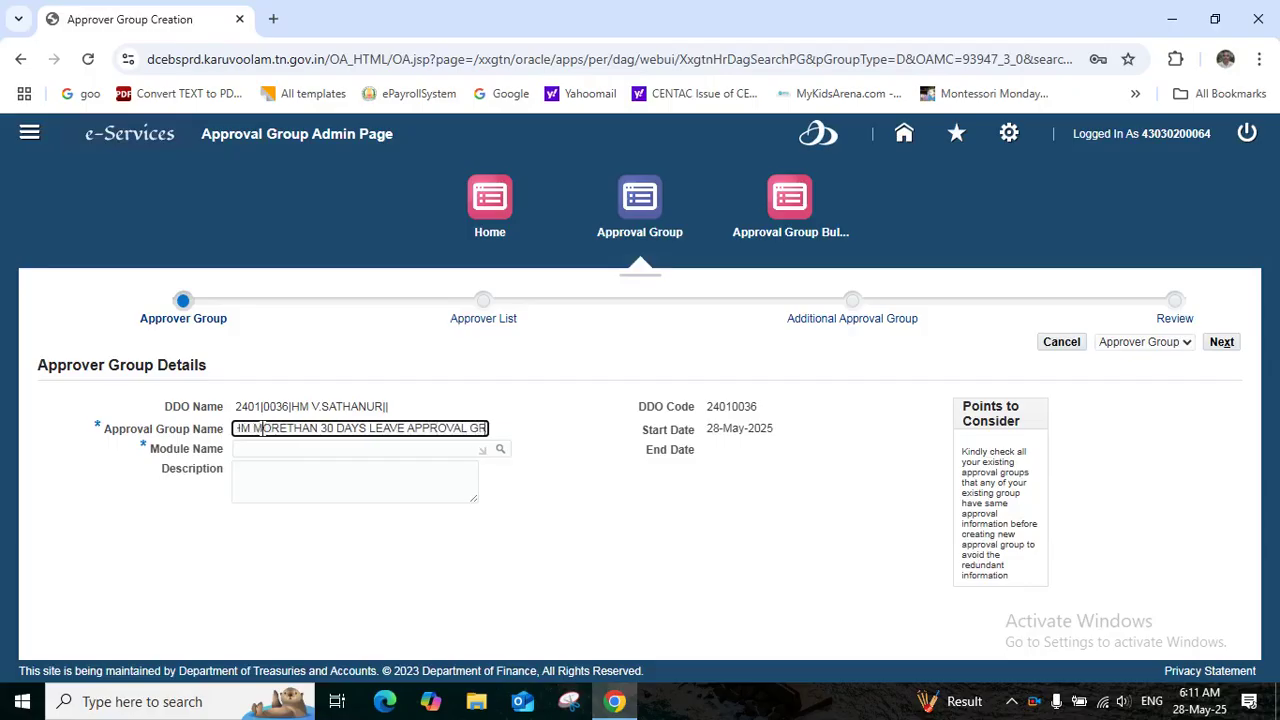
type("OUP")
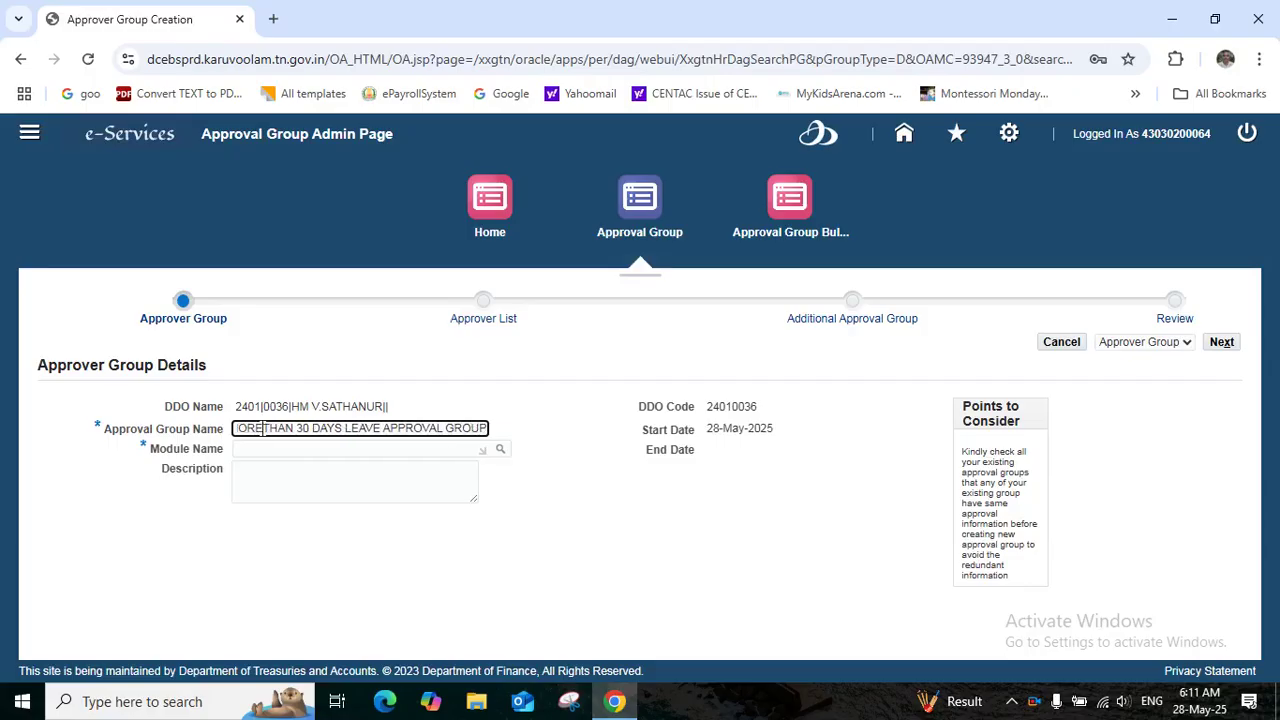
Set the group's module to HRMS - Service Register(SR)
left_click(354, 449)
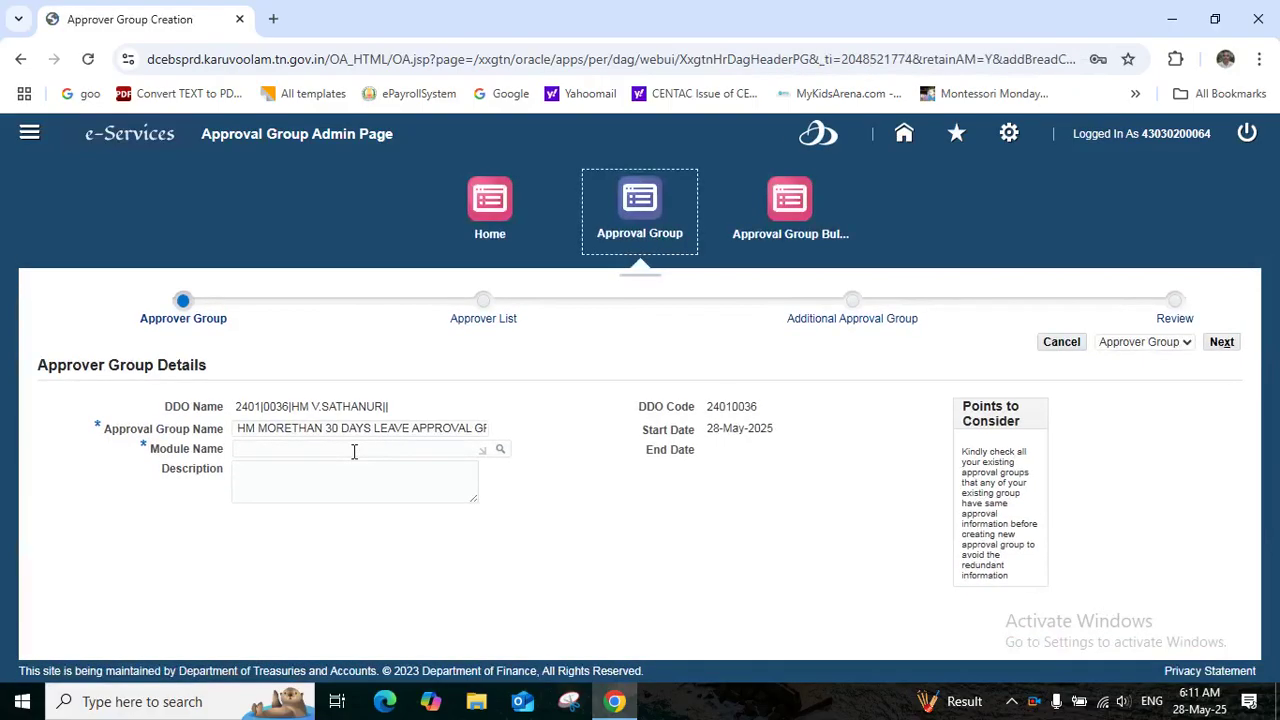
left_click(354, 449)
type("HRMS")
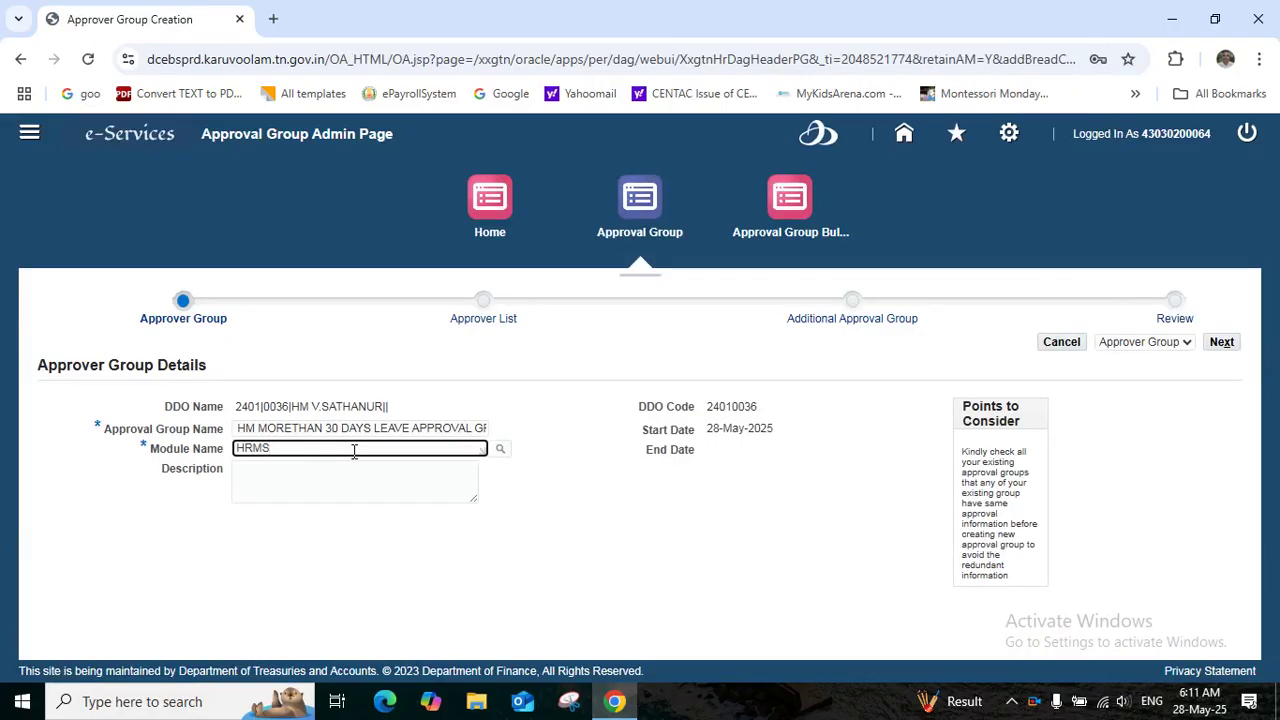
left_click(545, 523)
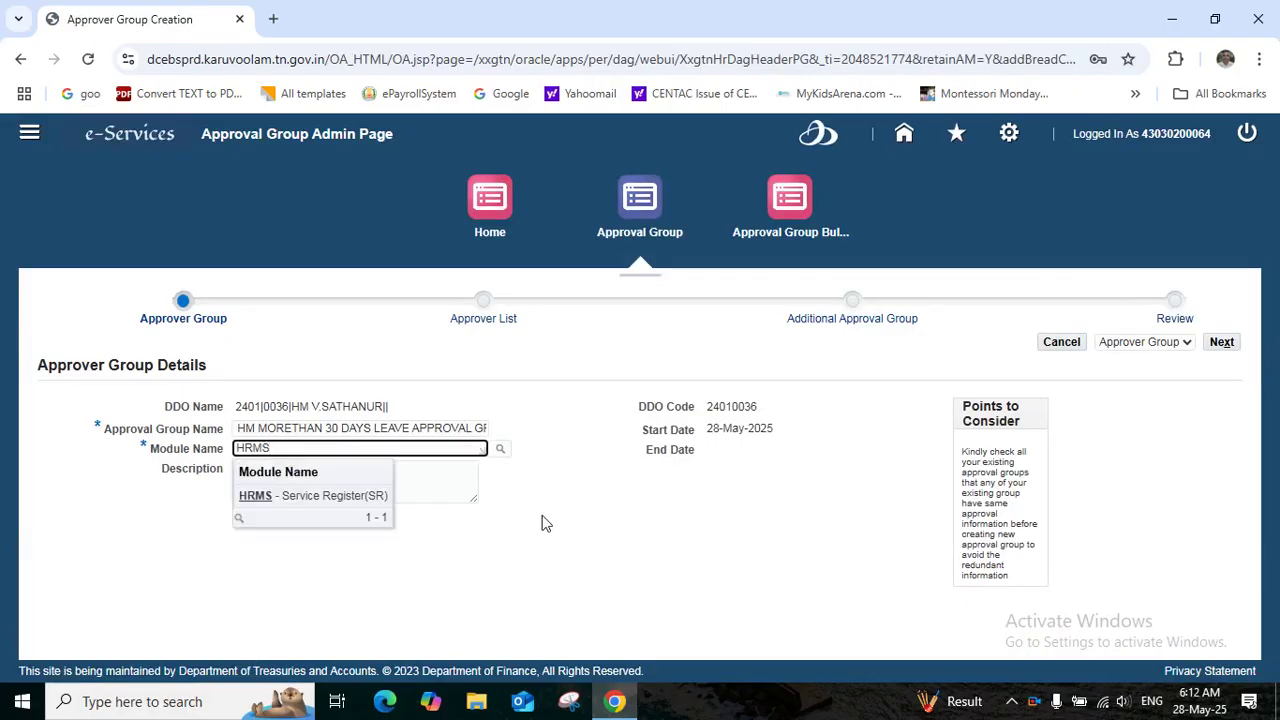
left_click(308, 497)
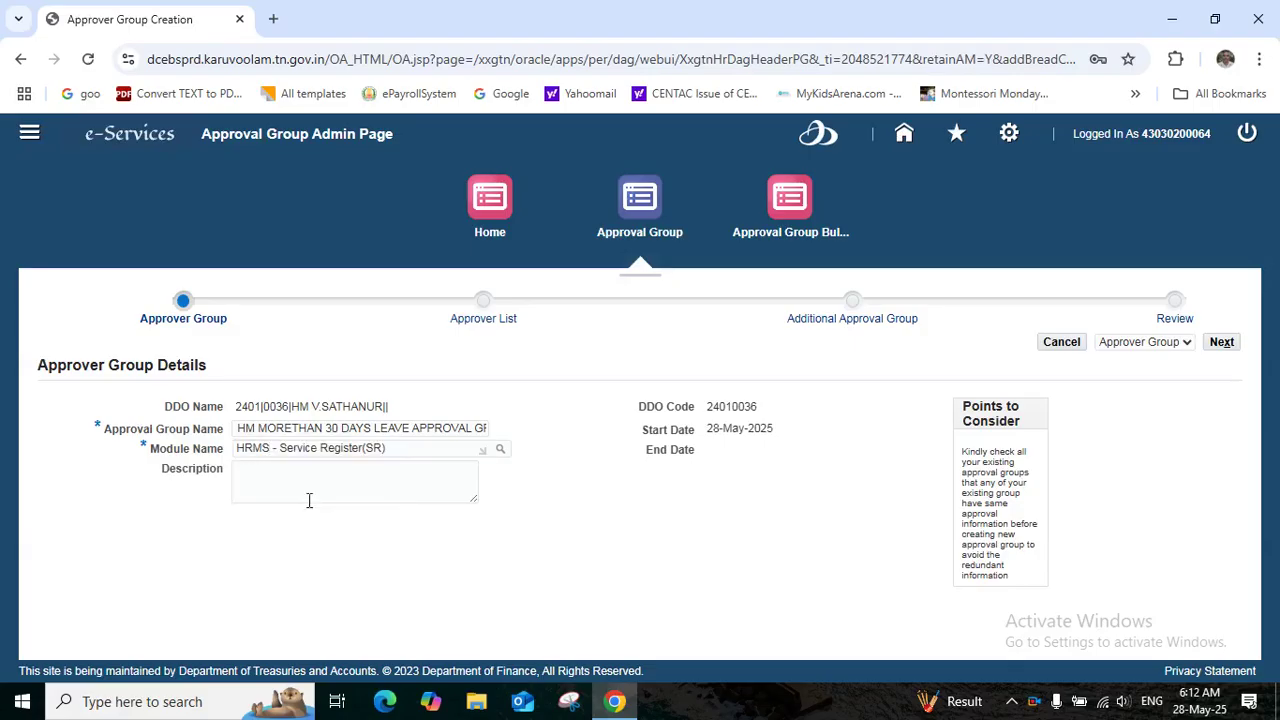
Paste the group description and choose Leave as the sub module
left_click(268, 479)
type("HM MORETHAN 30 DAYS LEAVE REQUEST APPROVAL GROUP")
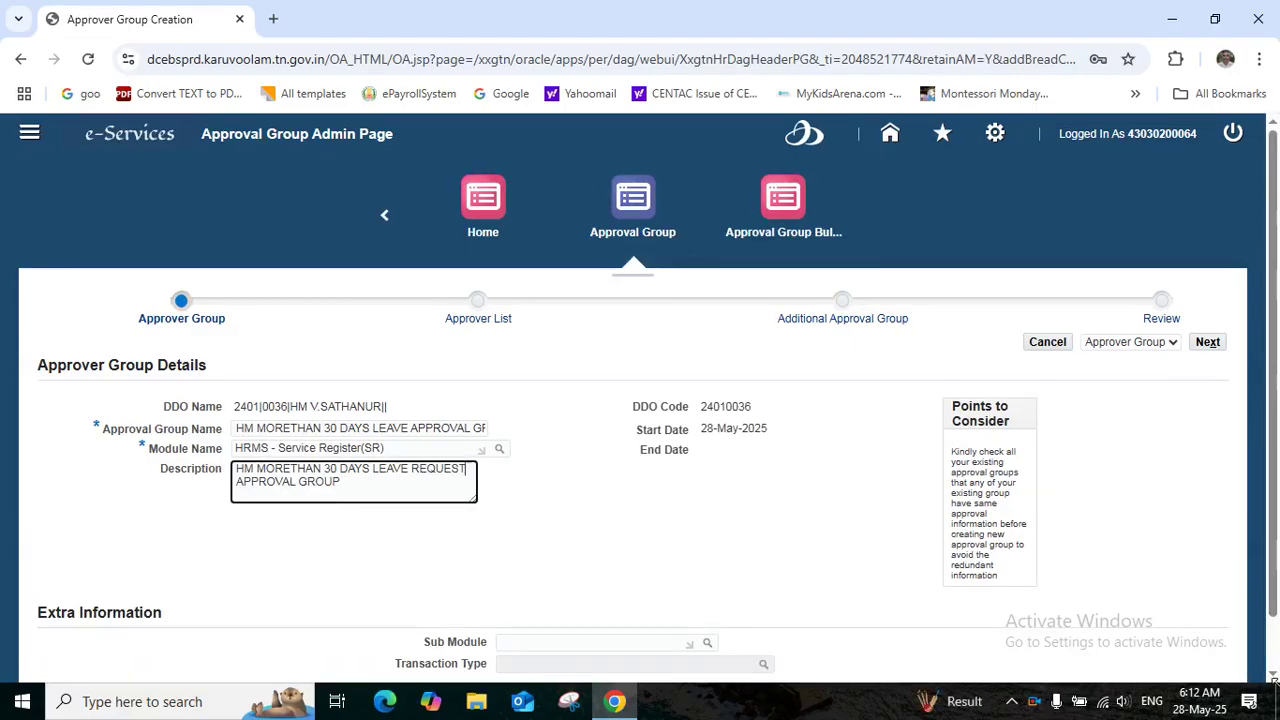
left_click_drag(1273, 418, 1274, 476)
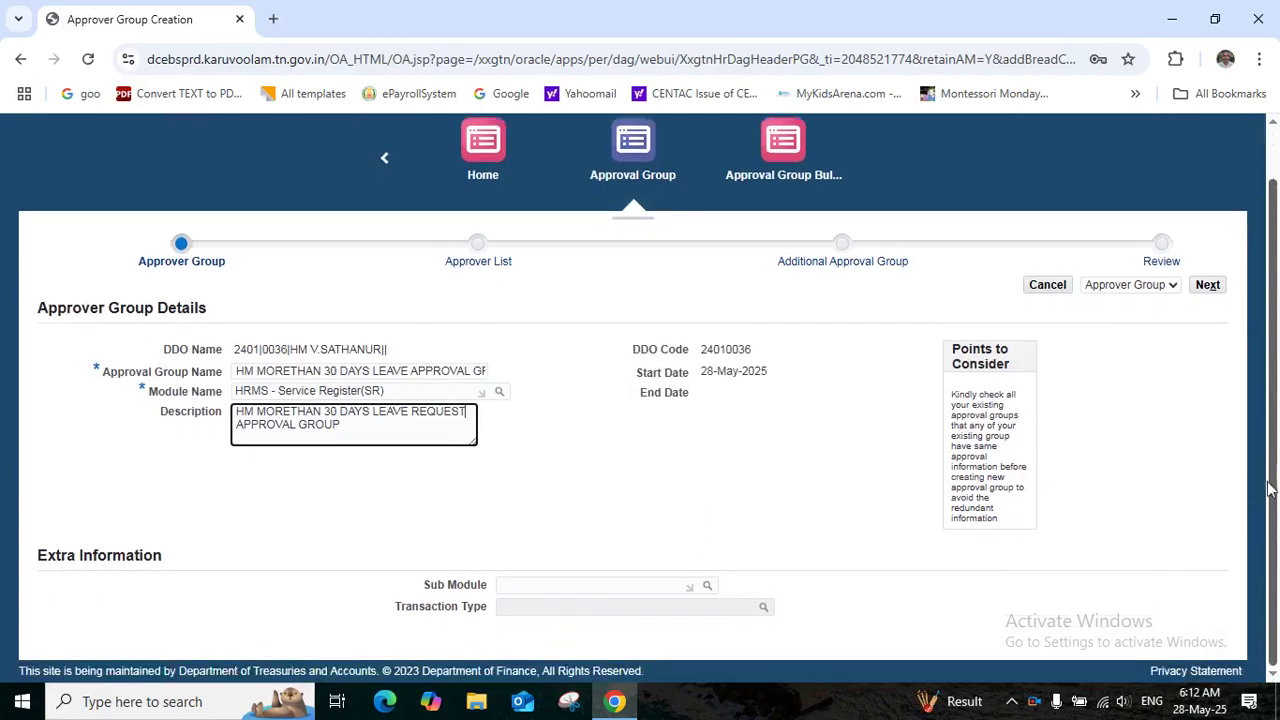
left_click(707, 588)
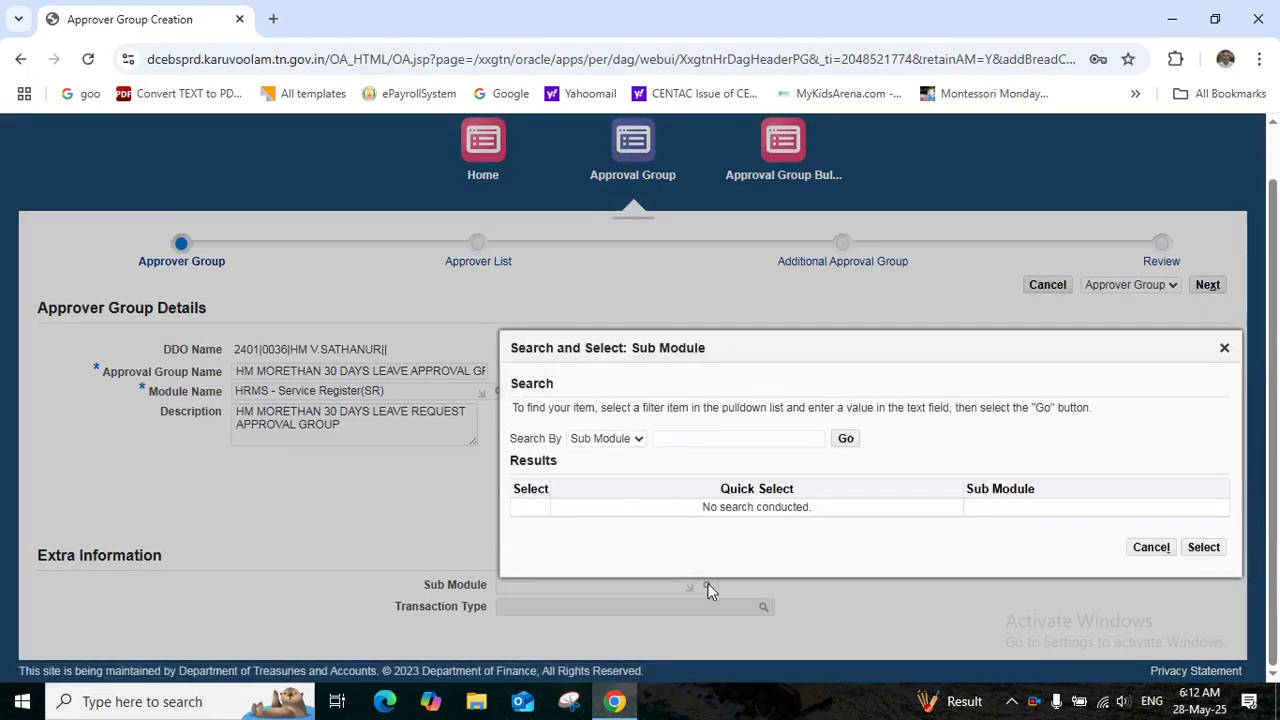
left_click(844, 439)
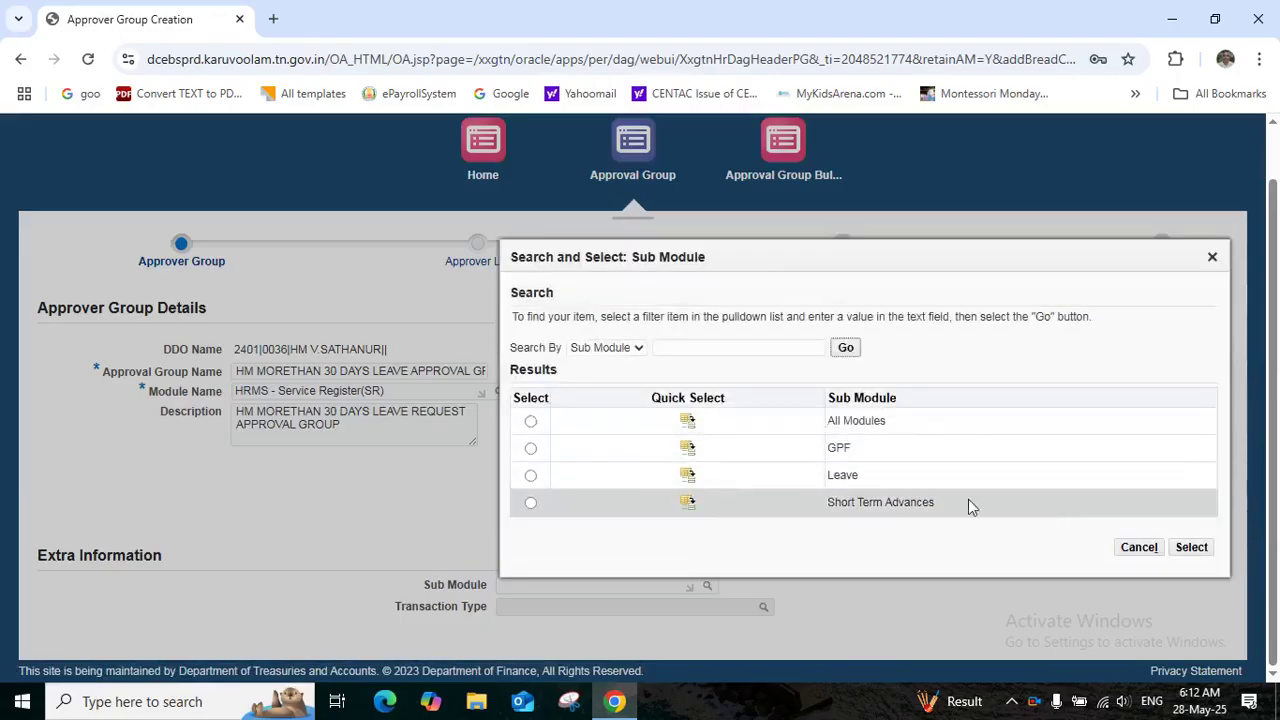
left_click(688, 476)
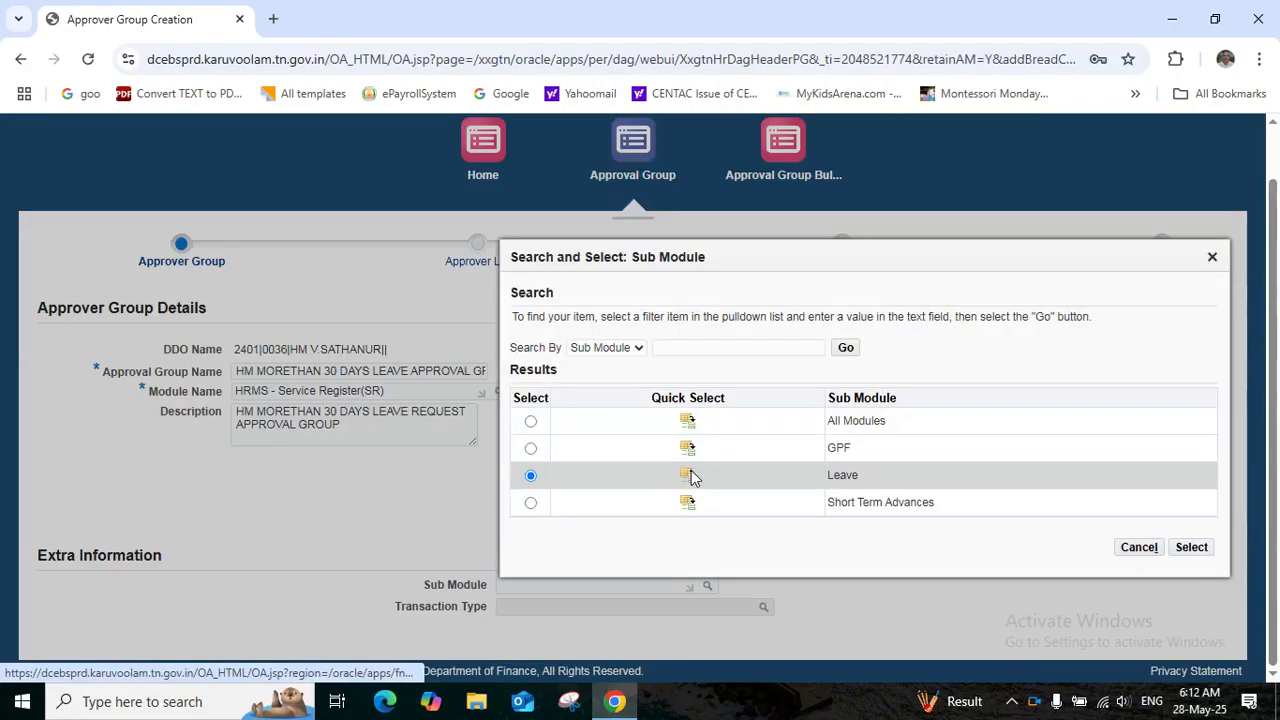
left_click(634, 607)
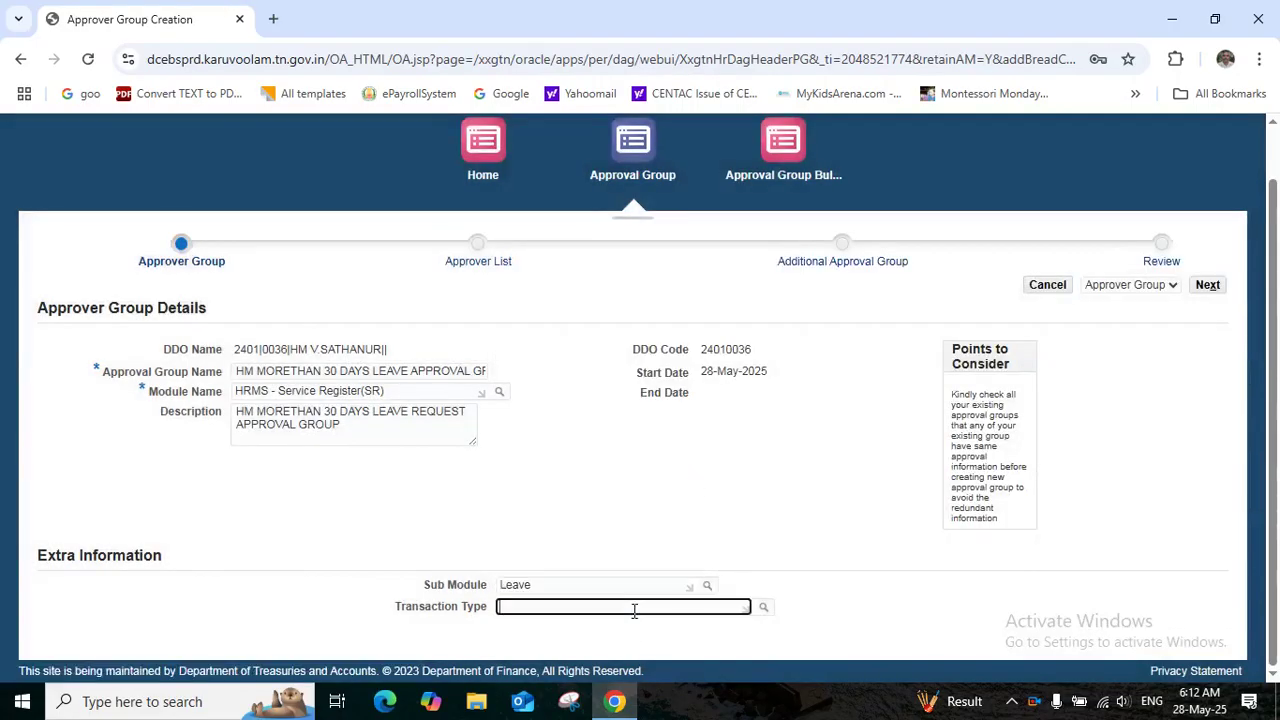
Choose transaction type Other Leaves More than 30 Days and rename the group to HM MORE THAN 30 DAYS
left_click(764, 609)
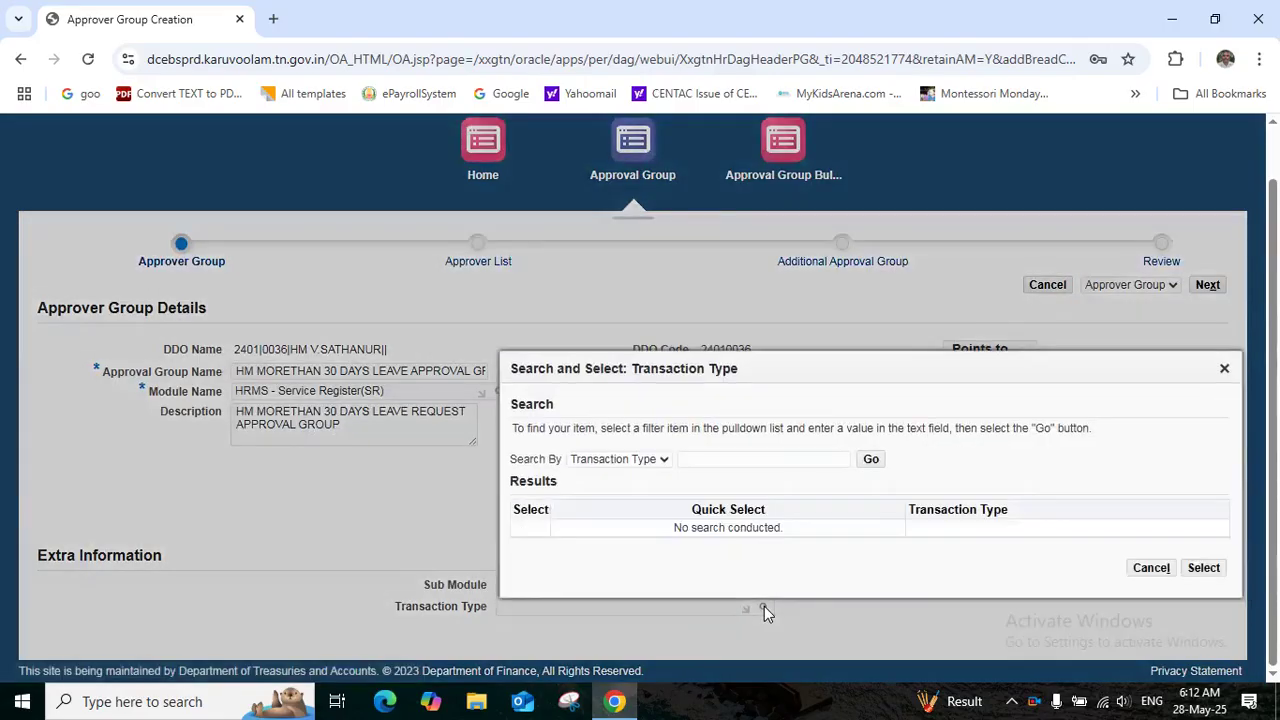
left_click(871, 459)
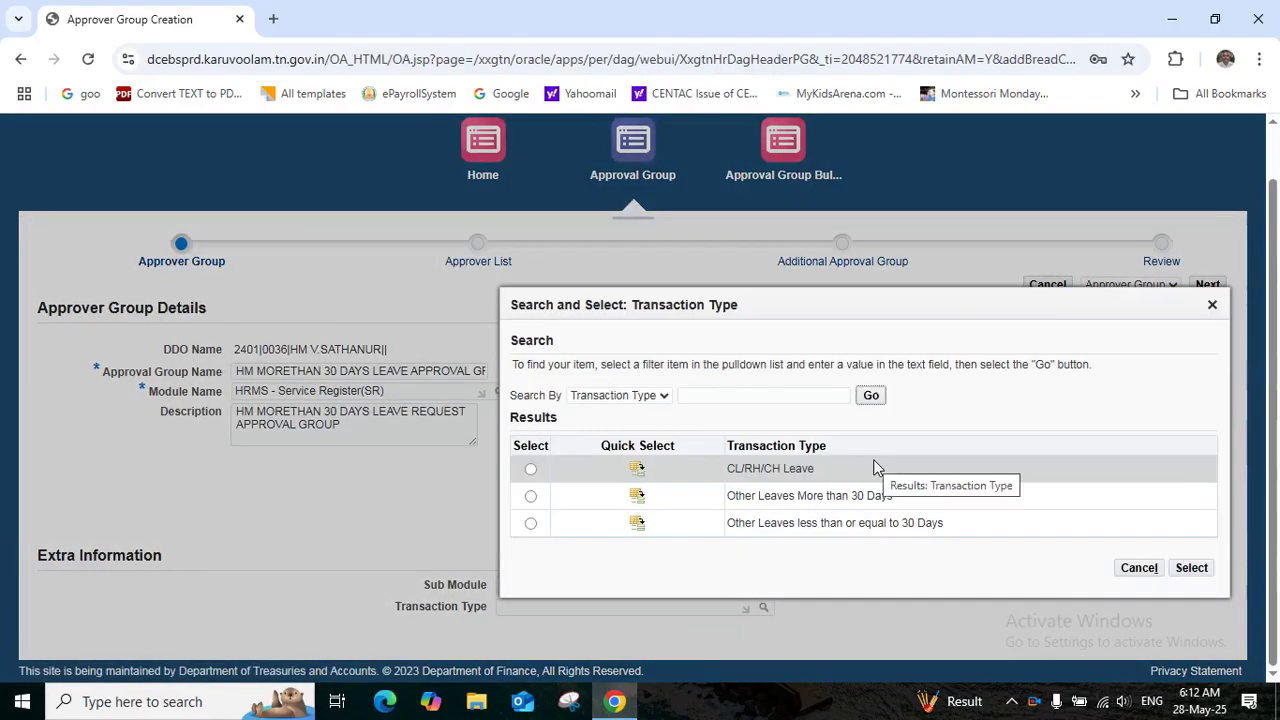
left_click(640, 507)
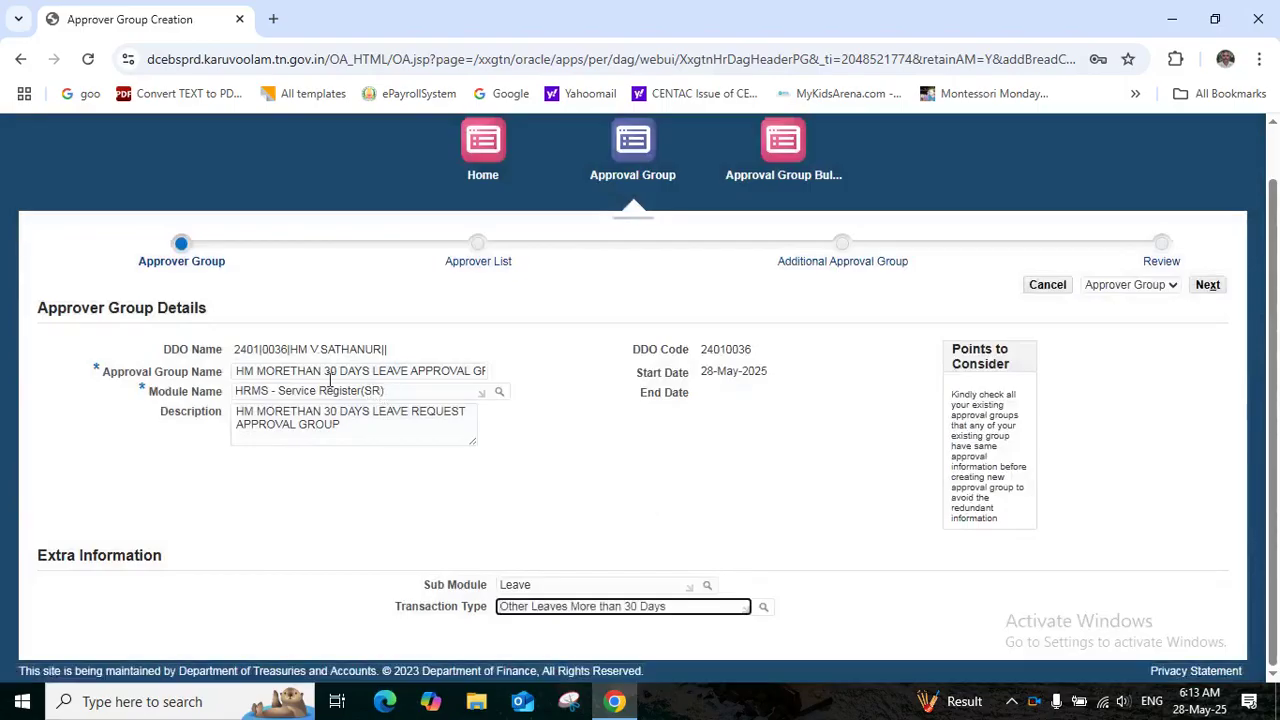
left_click(292, 371)
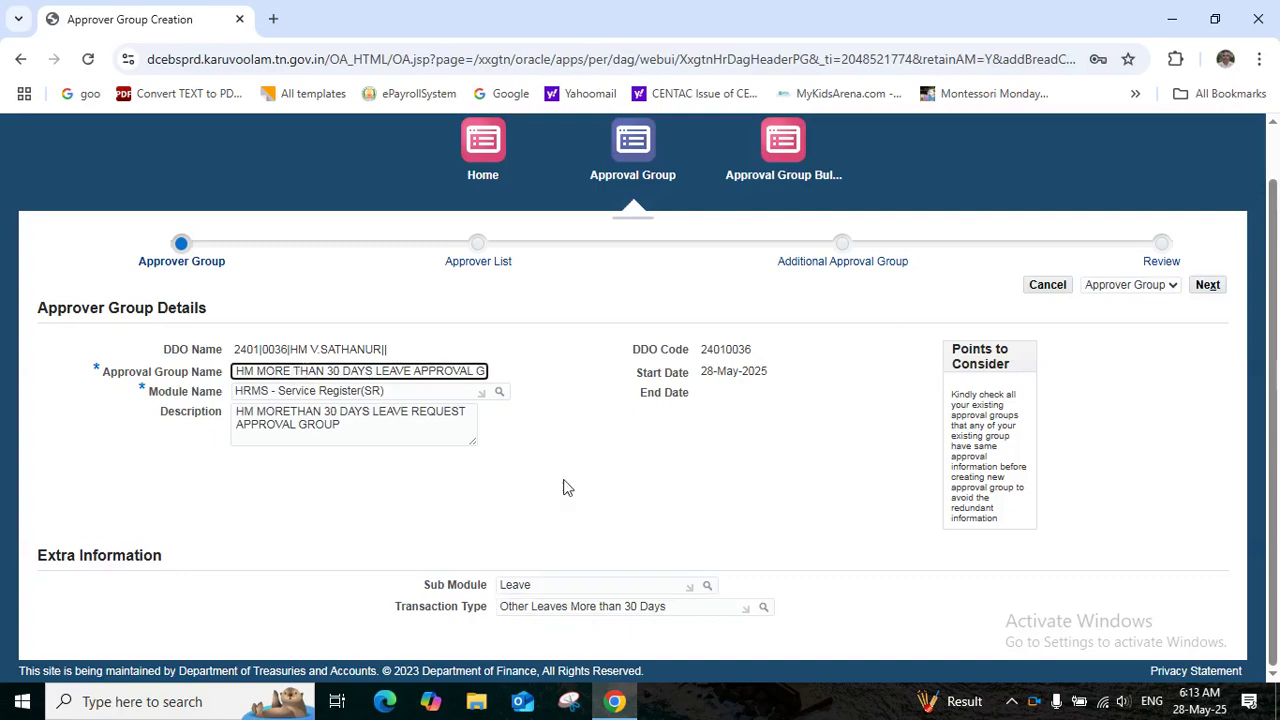
left_click(1207, 287)
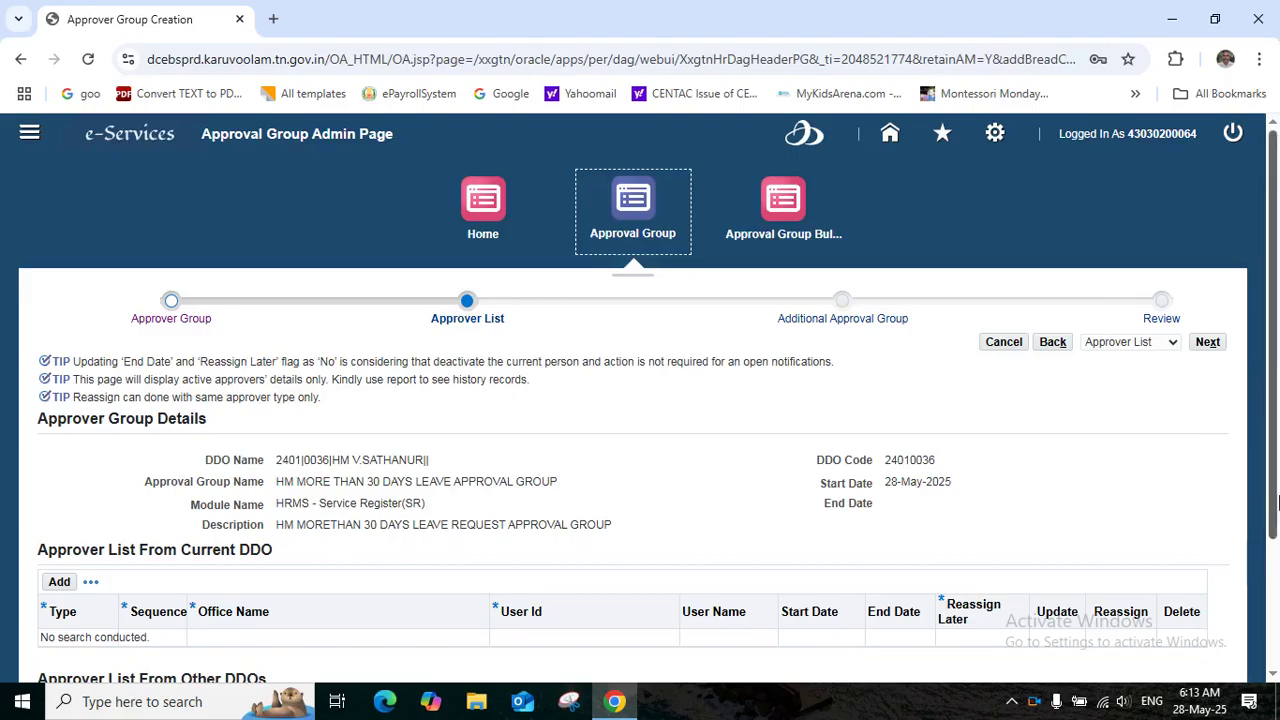
Add a blank row under Approver List From Other DDOs and begin its Type field
left_click_drag(1273, 500, 1275, 650)
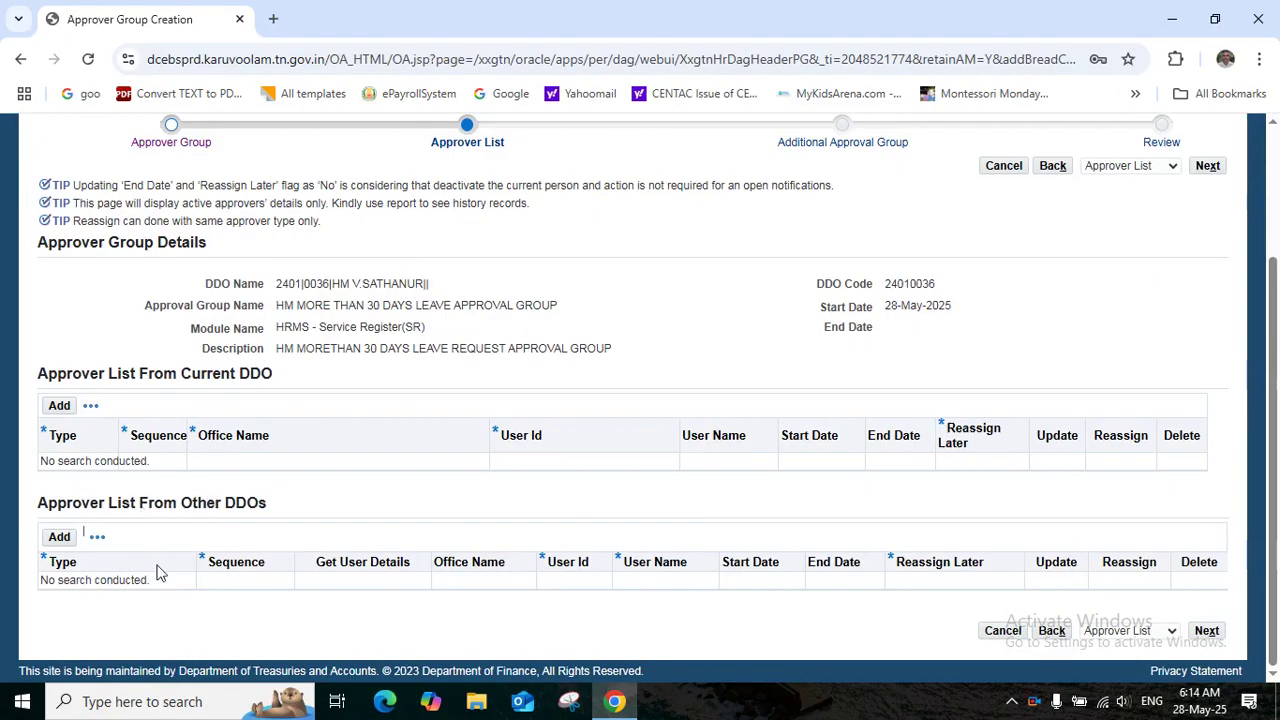
left_click(59, 537)
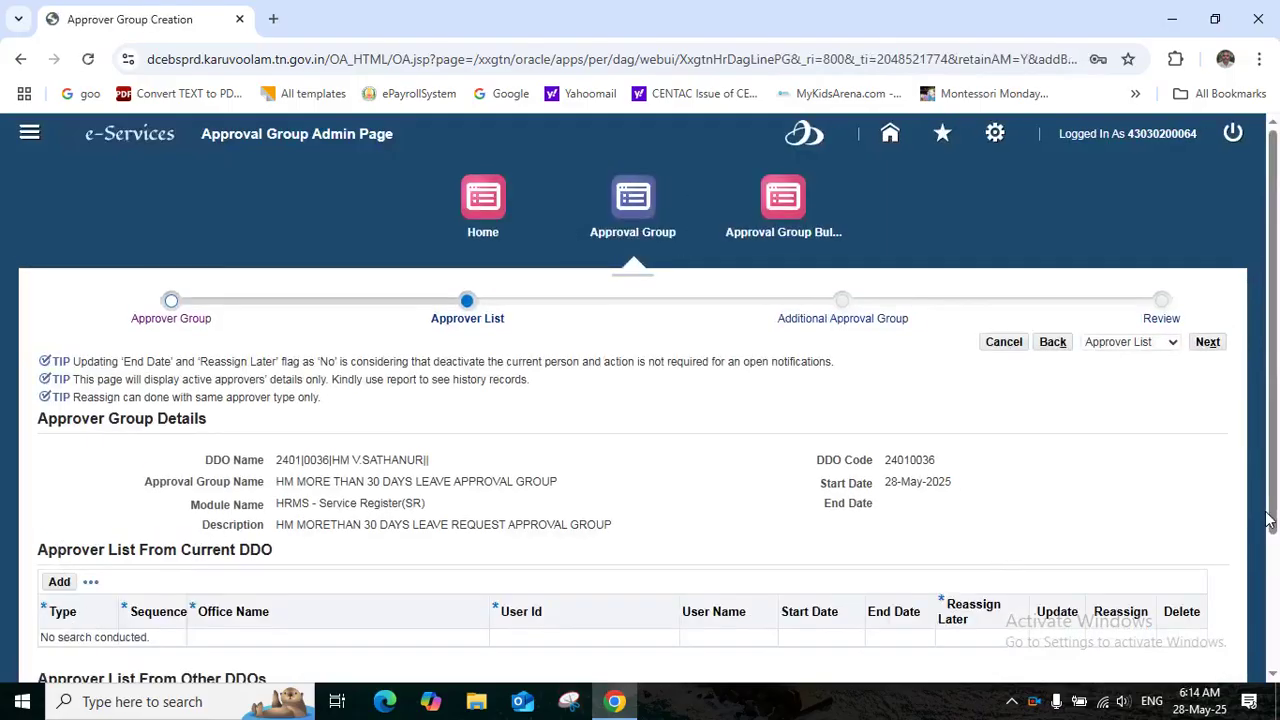
left_click_drag(1278, 567, 1276, 590)
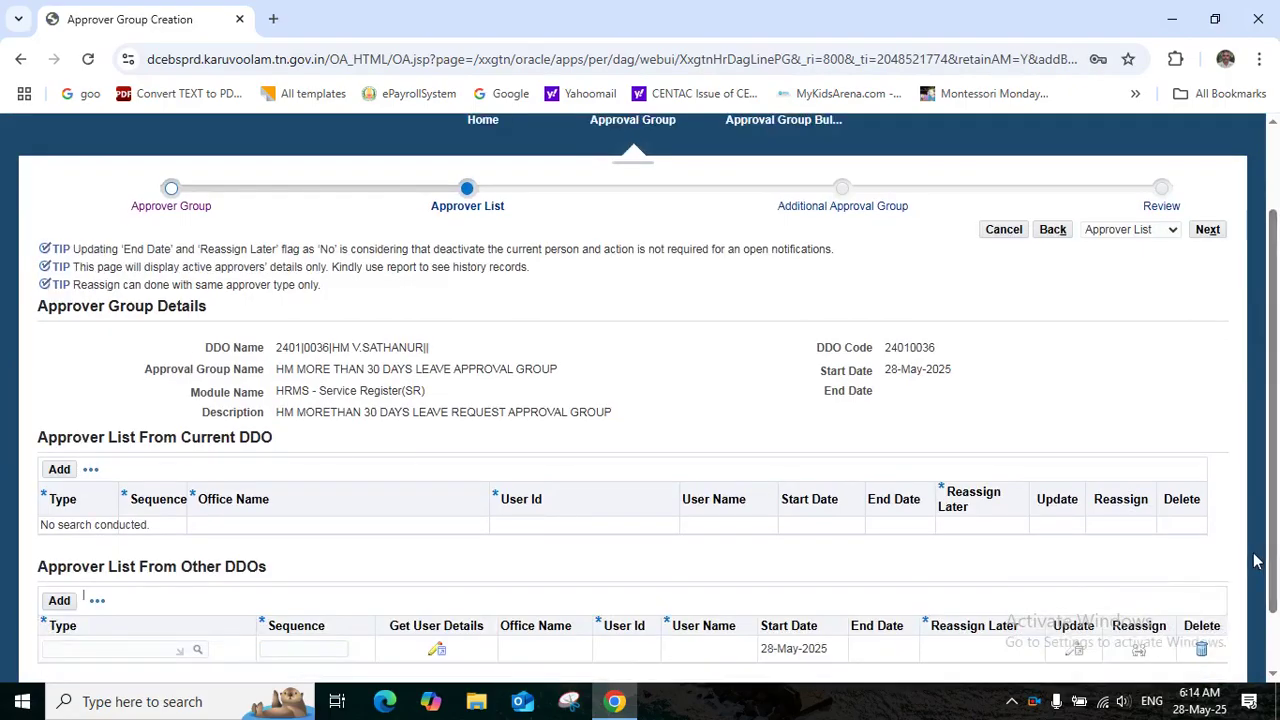
left_click_drag(1277, 550, 1277, 582)
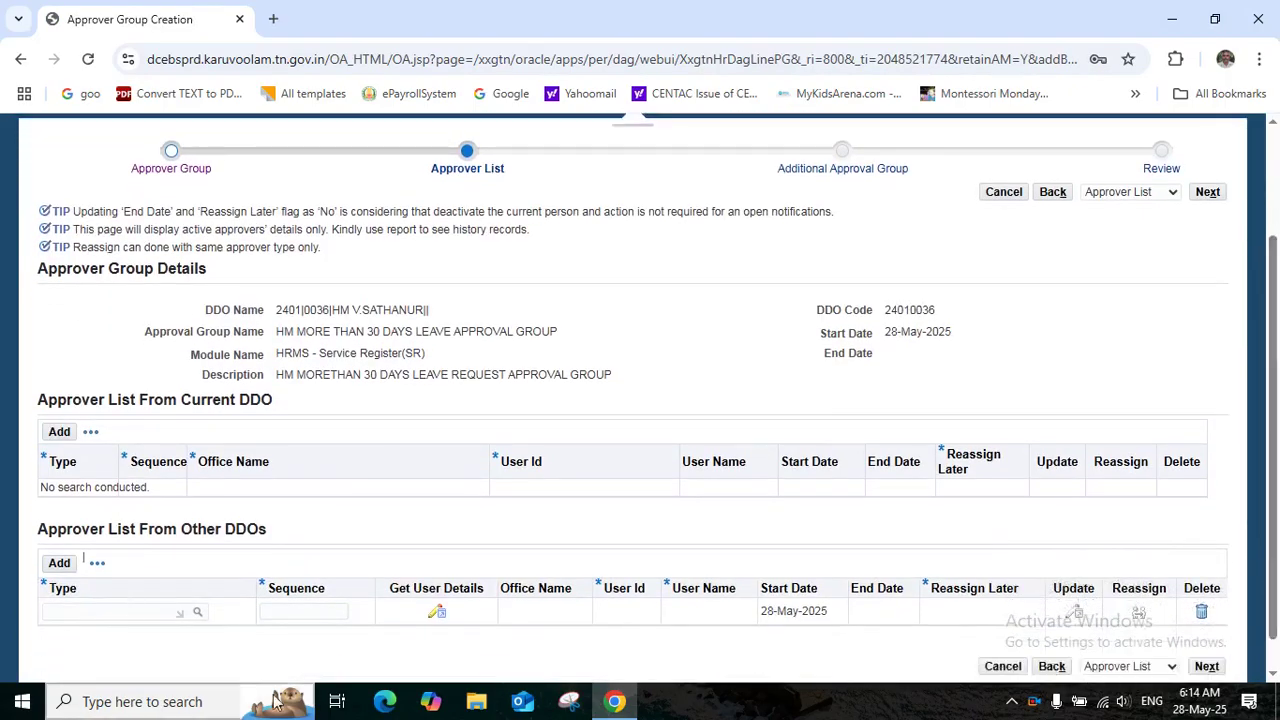
left_click(123, 611)
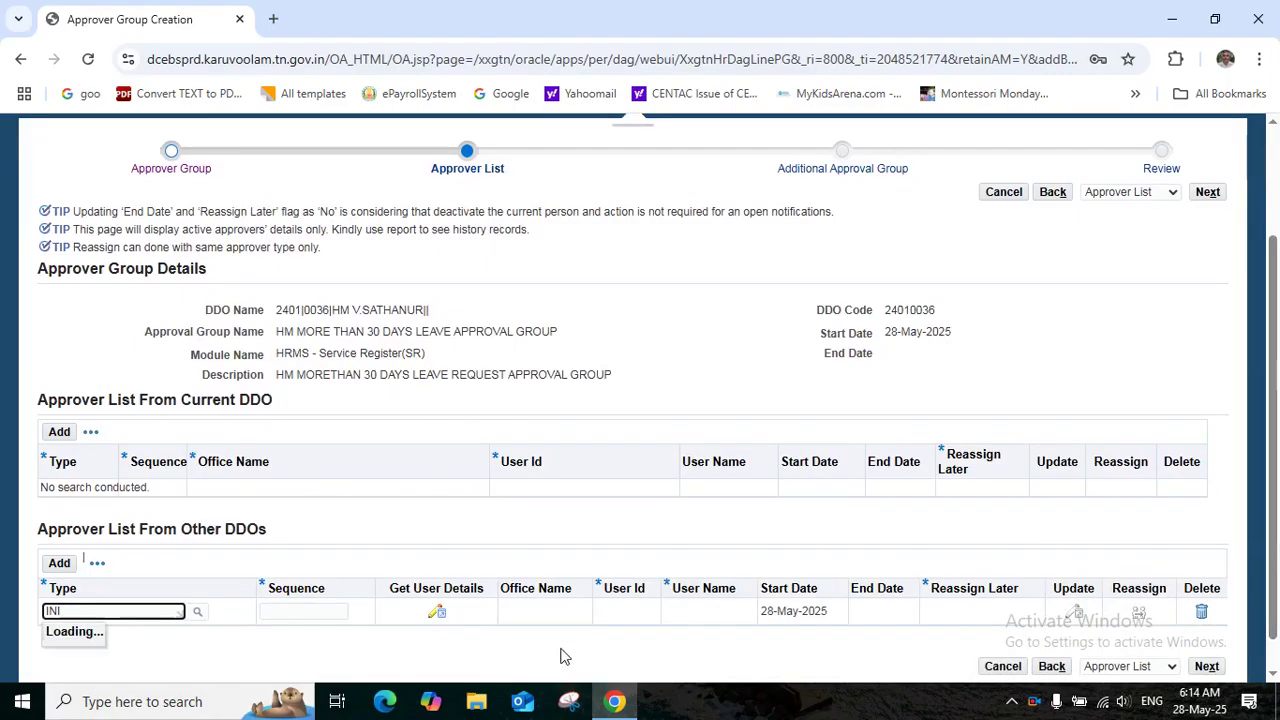
Make the new row an Initiator and choose DDO 2401|0031 in its user details
left_click(66, 658)
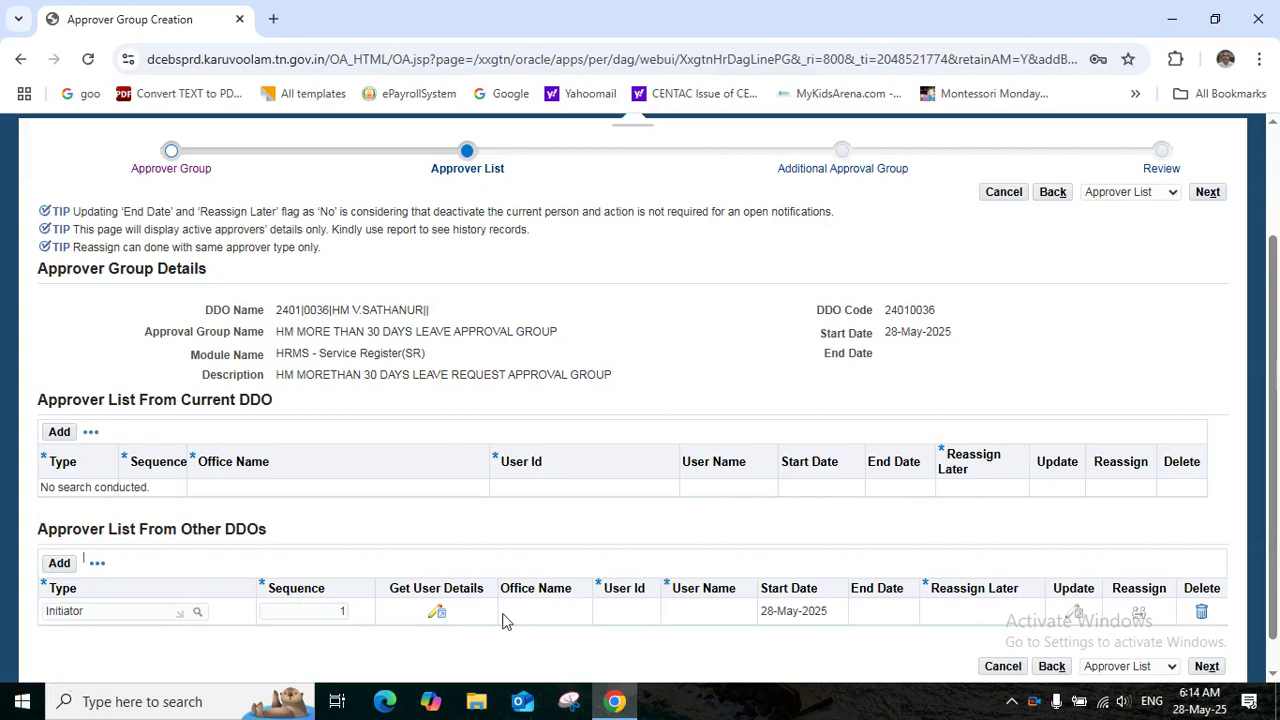
left_click(443, 616)
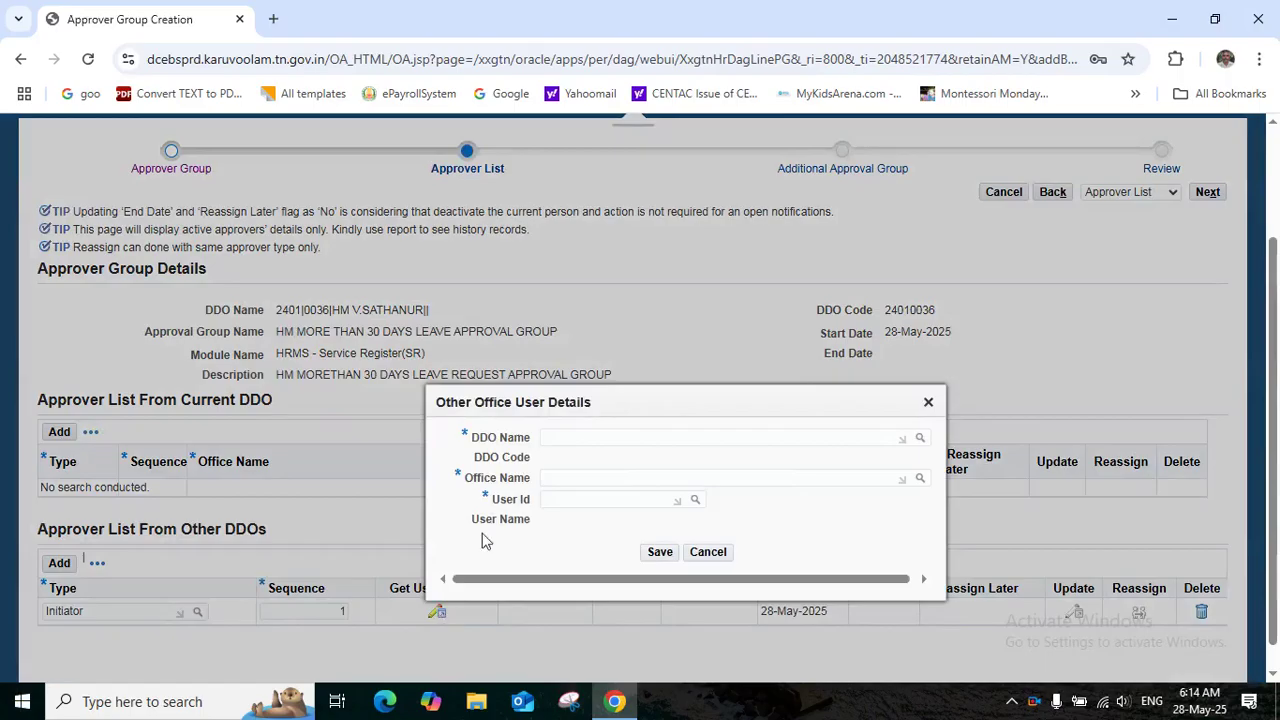
left_click(565, 437)
type("00")
key("BackSpace")
key("BackSpace")
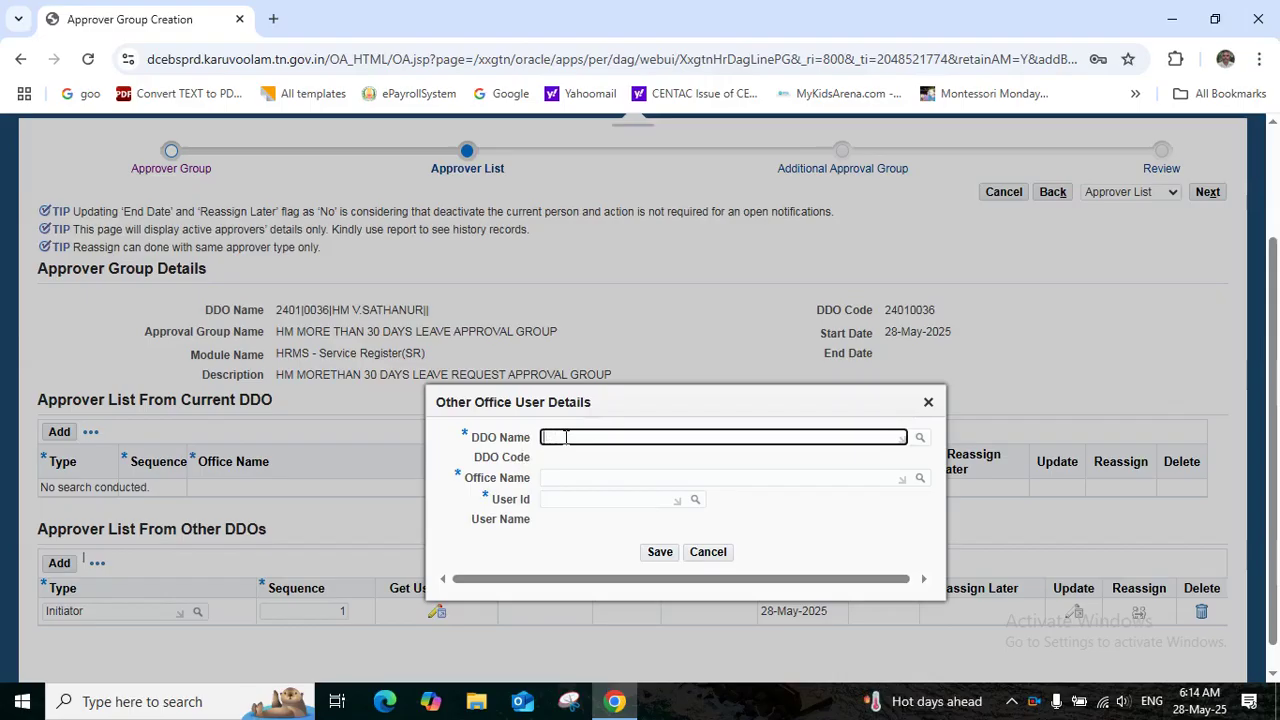
type("2401|0031")
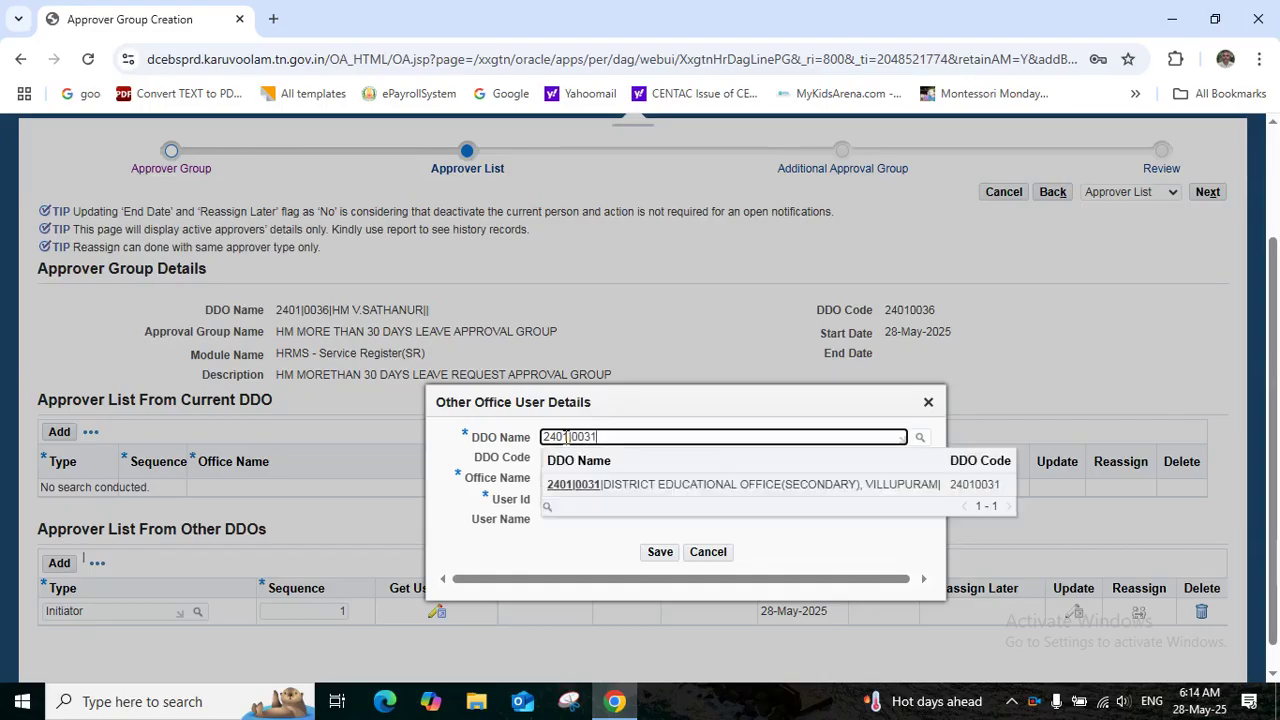
left_click(633, 488)
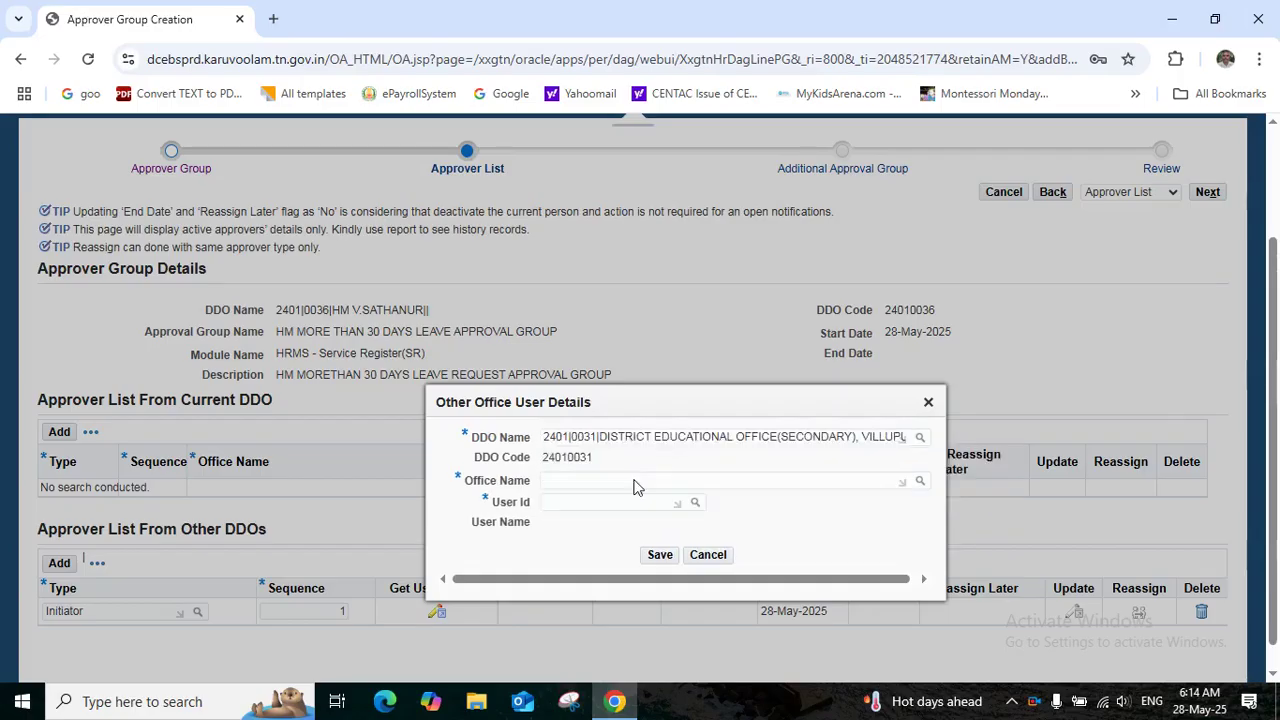
Pick the Villupuram district educational office and the Initiator's user ID, save, then add a second row
left_click(558, 479)
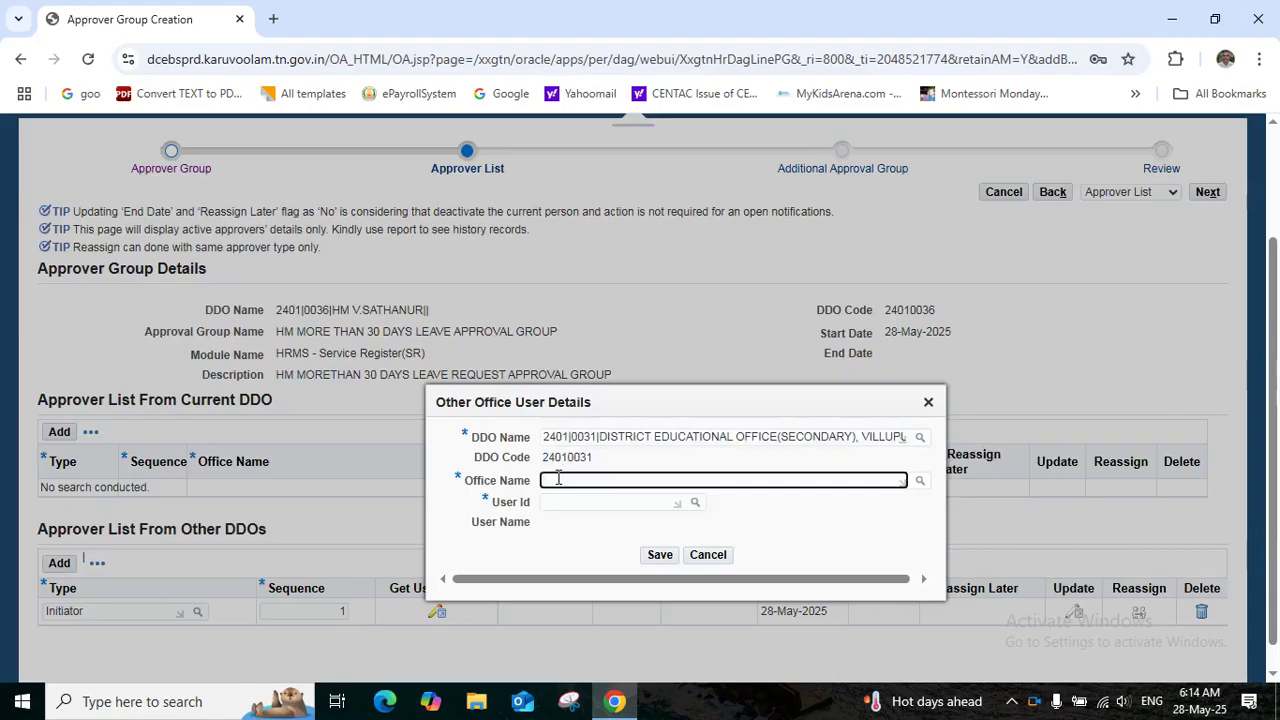
type("DIS")
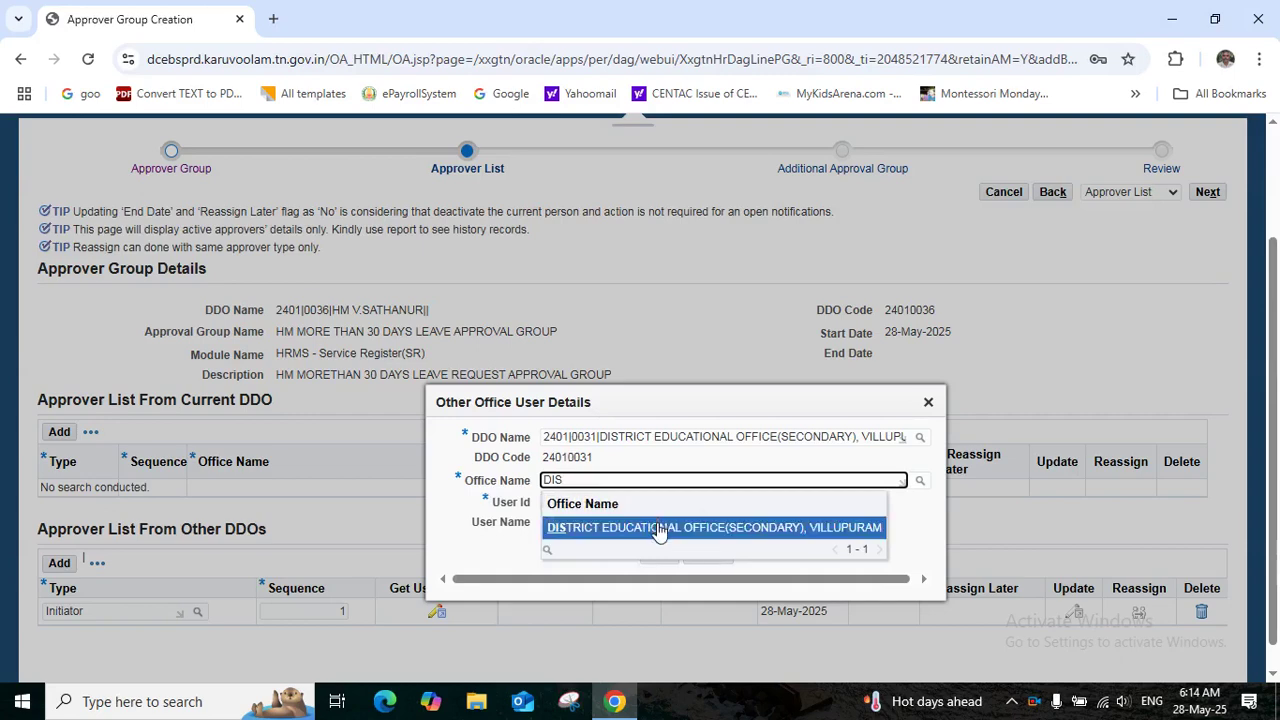
left_click(658, 528)
left_click(604, 502)
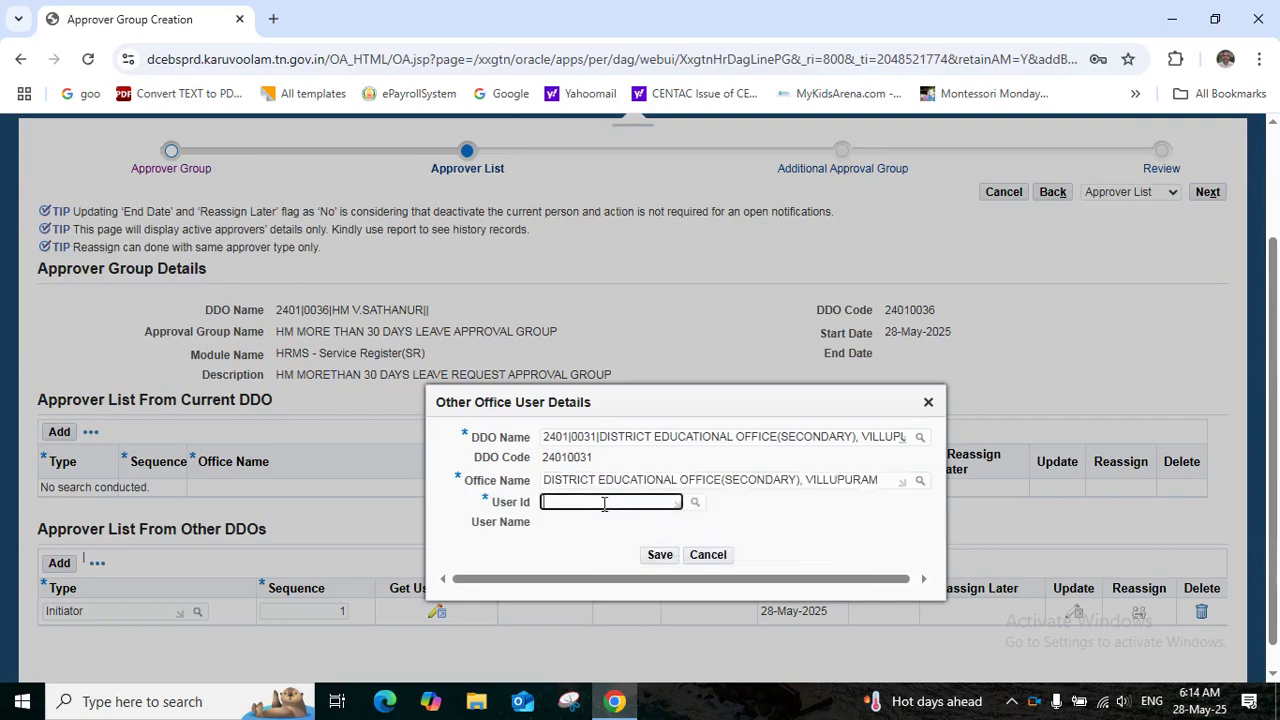
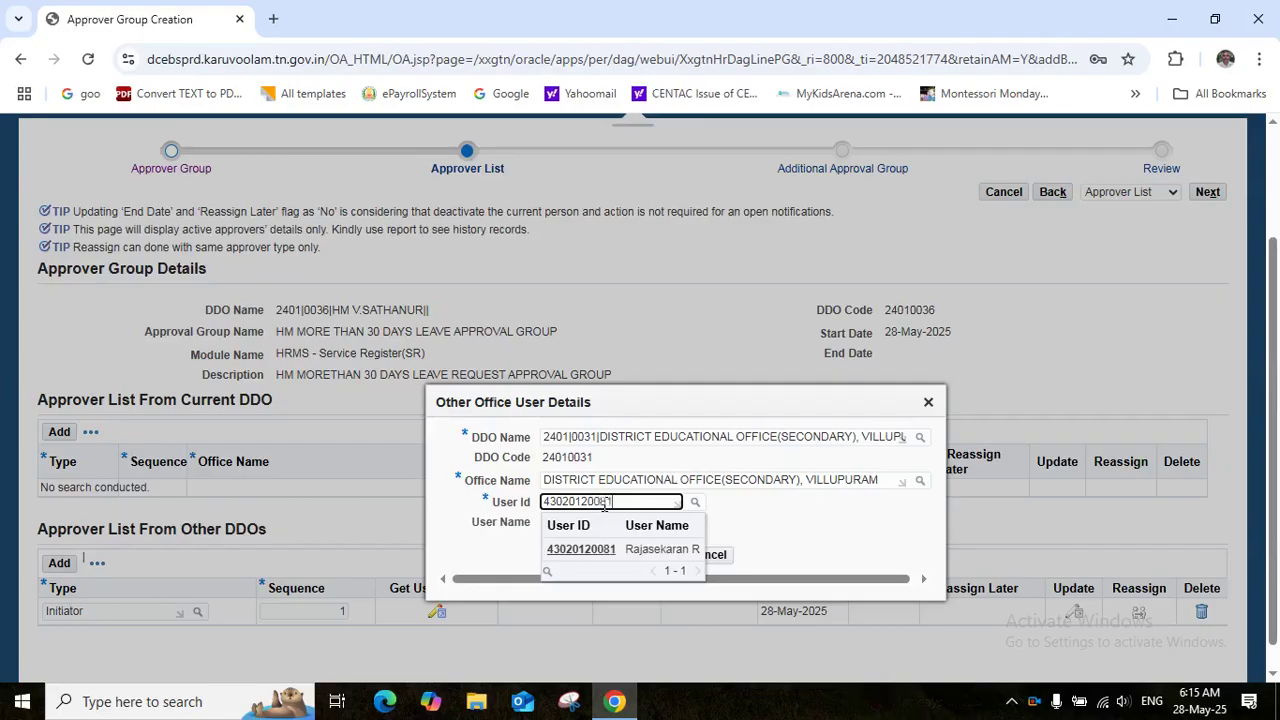
left_click(630, 551)
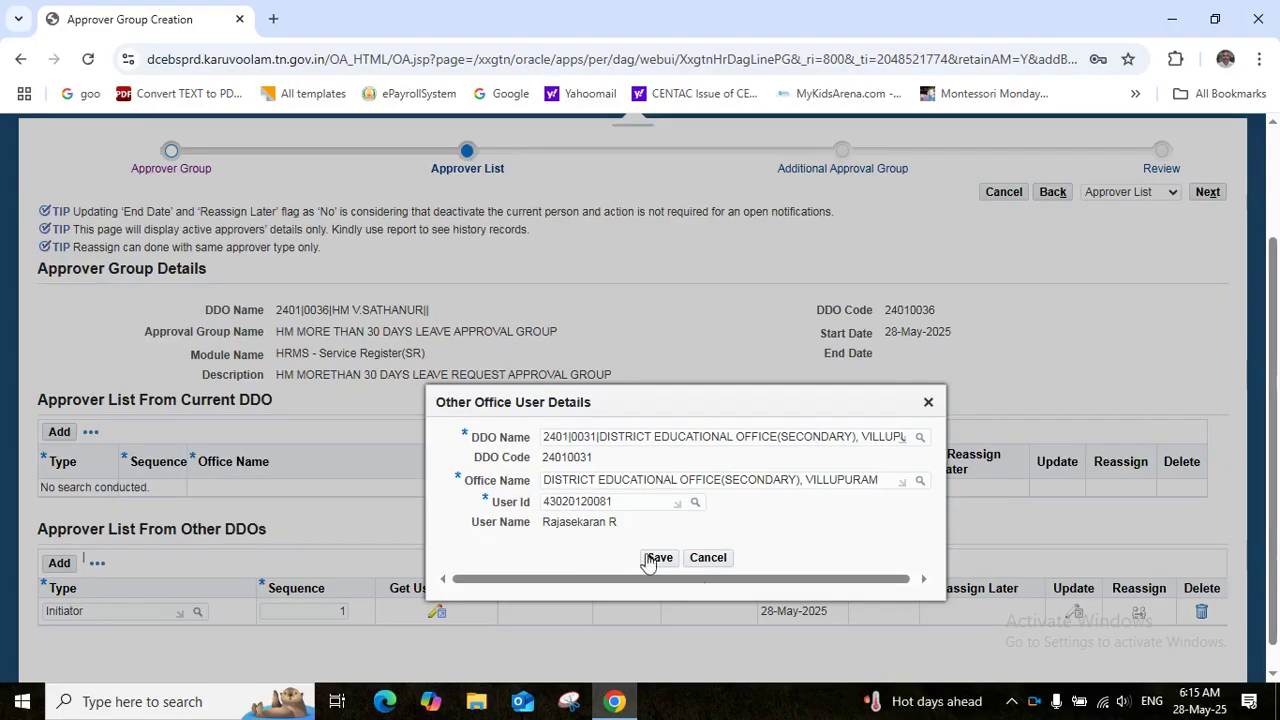
left_click(655, 559)
left_click(661, 561)
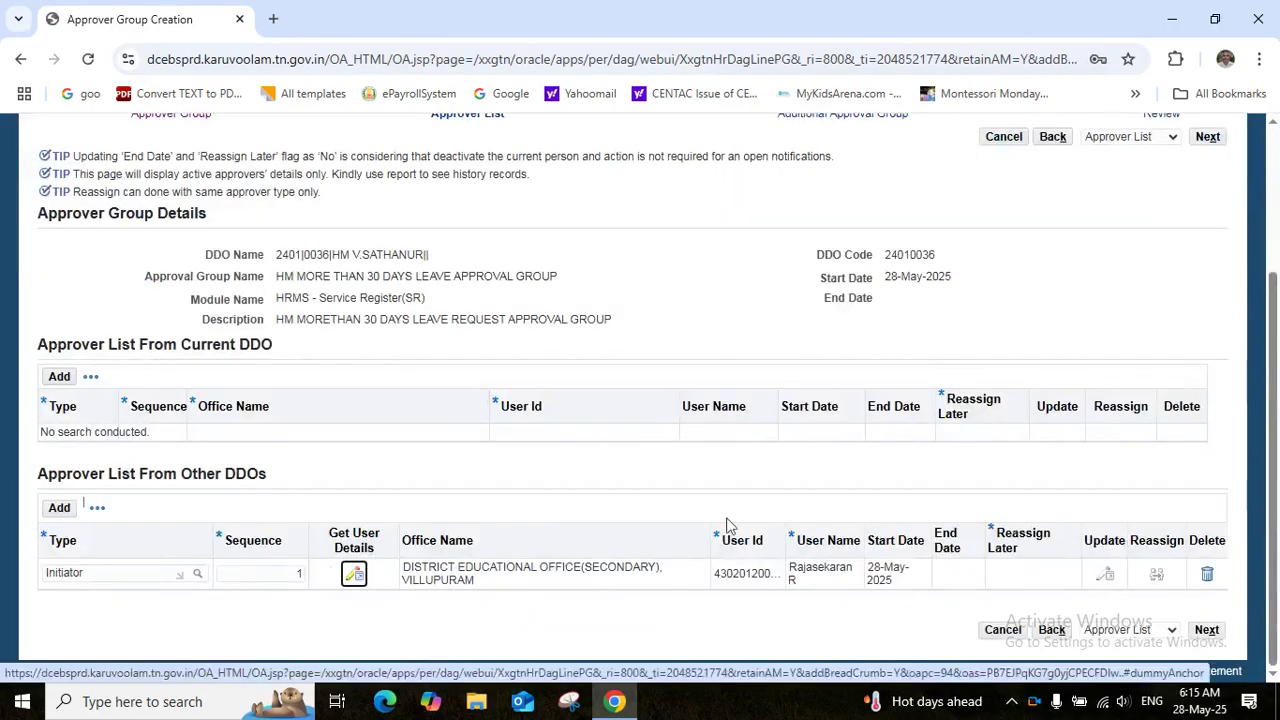
left_click(57, 509)
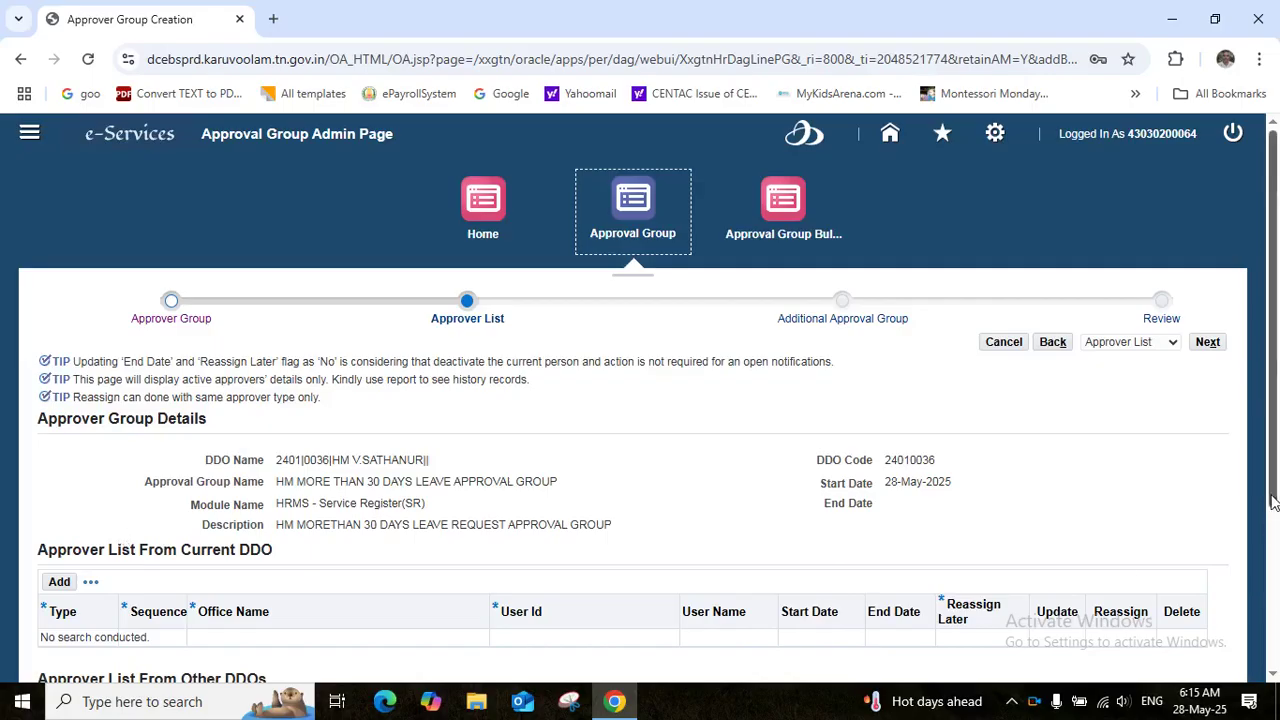
Set the second other-DDO row to Verifier with sequence 2
left_click(1274, 610)
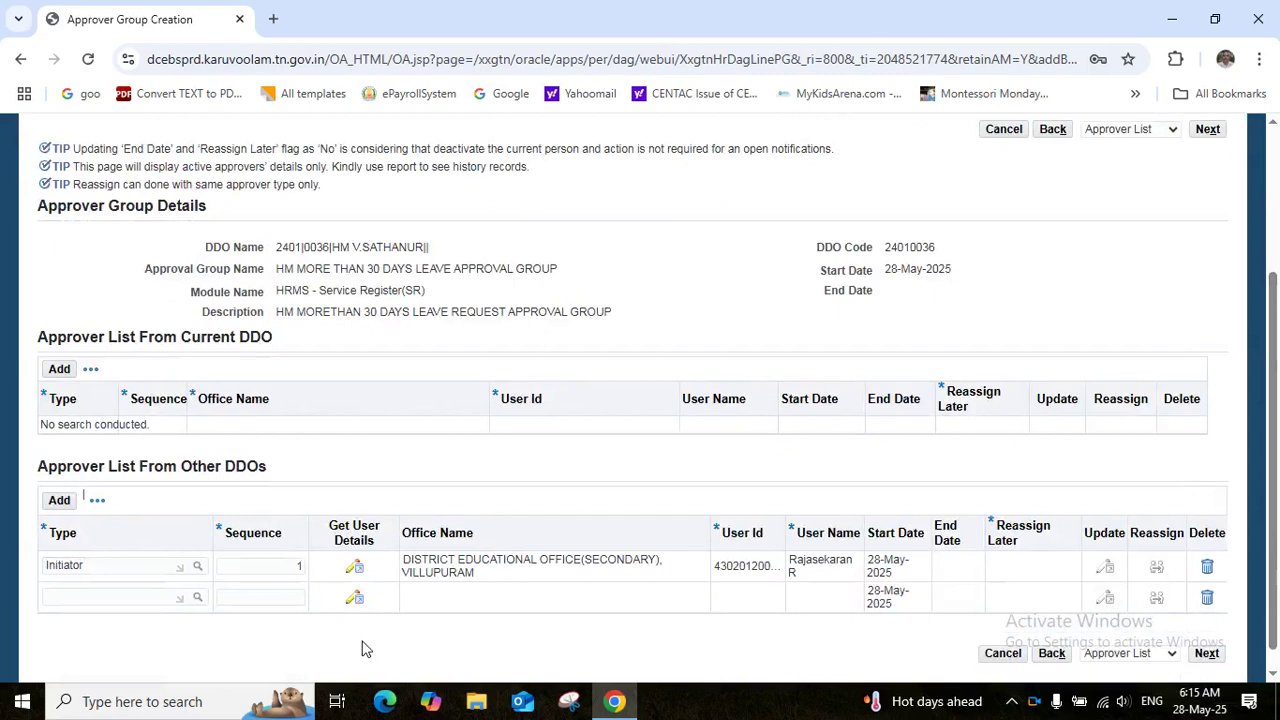
left_click(91, 594)
type("VERI")
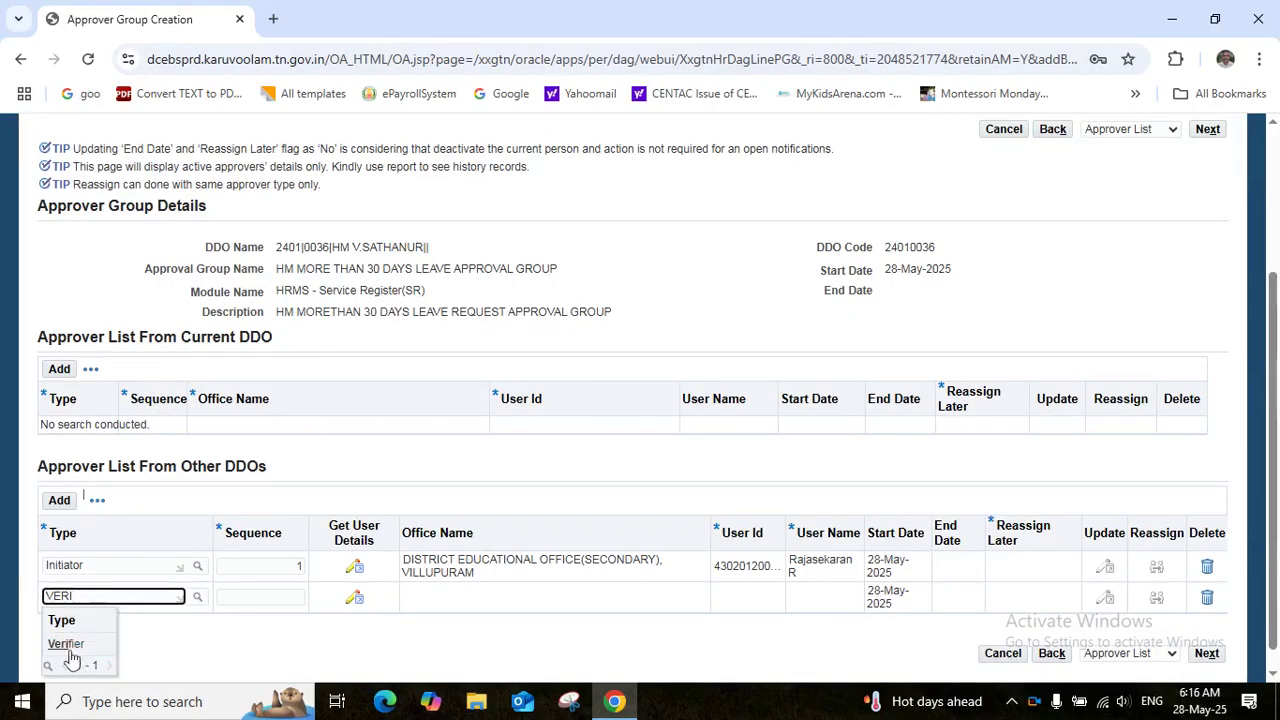
left_click(66, 644)
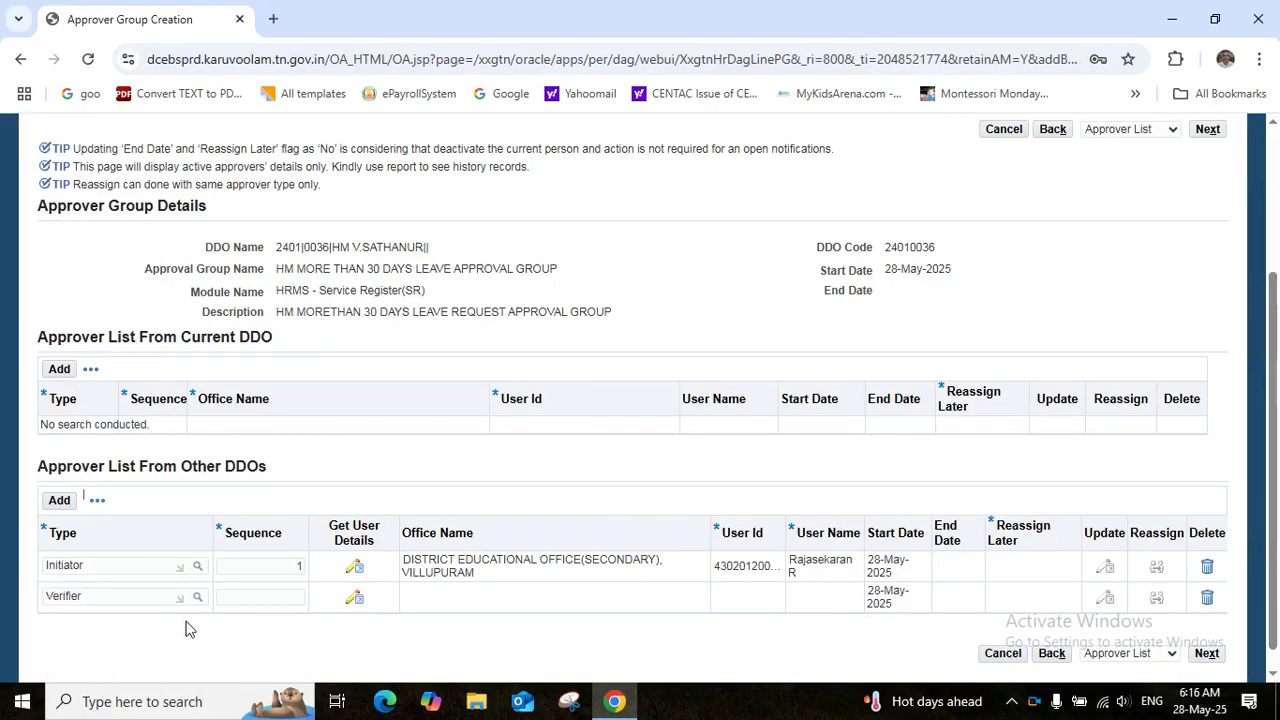
left_click(274, 599)
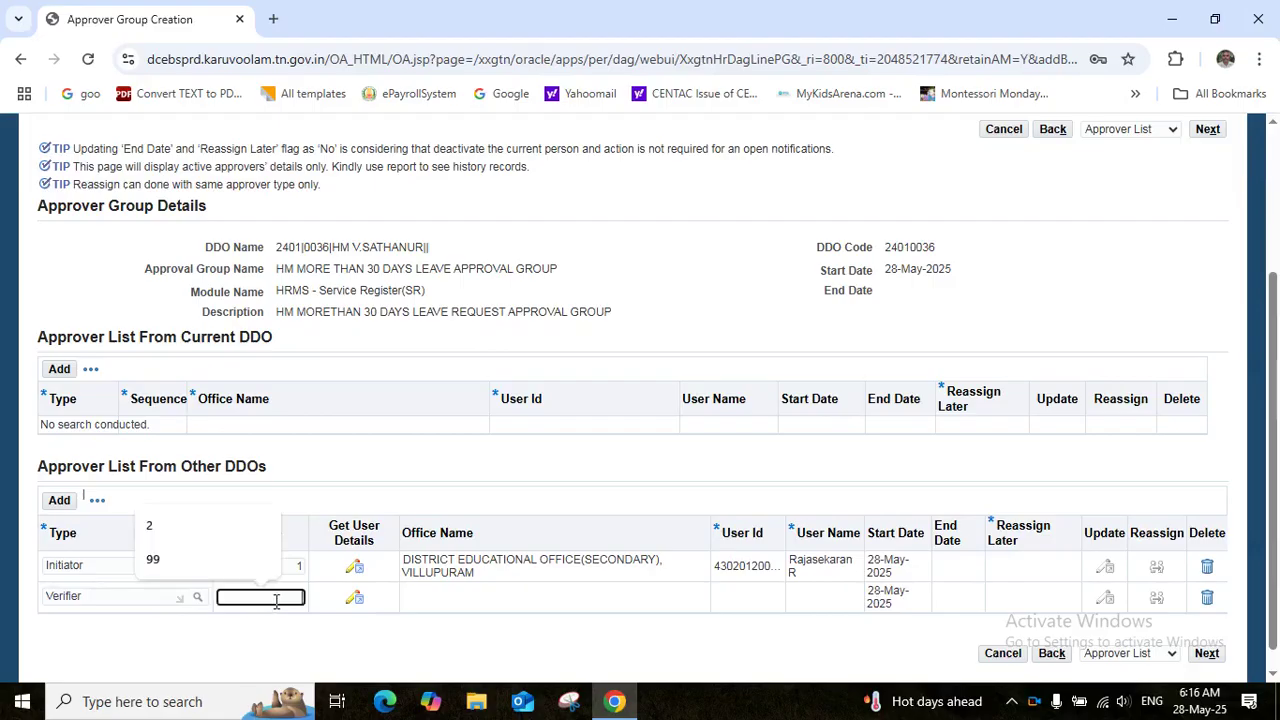
type("2")
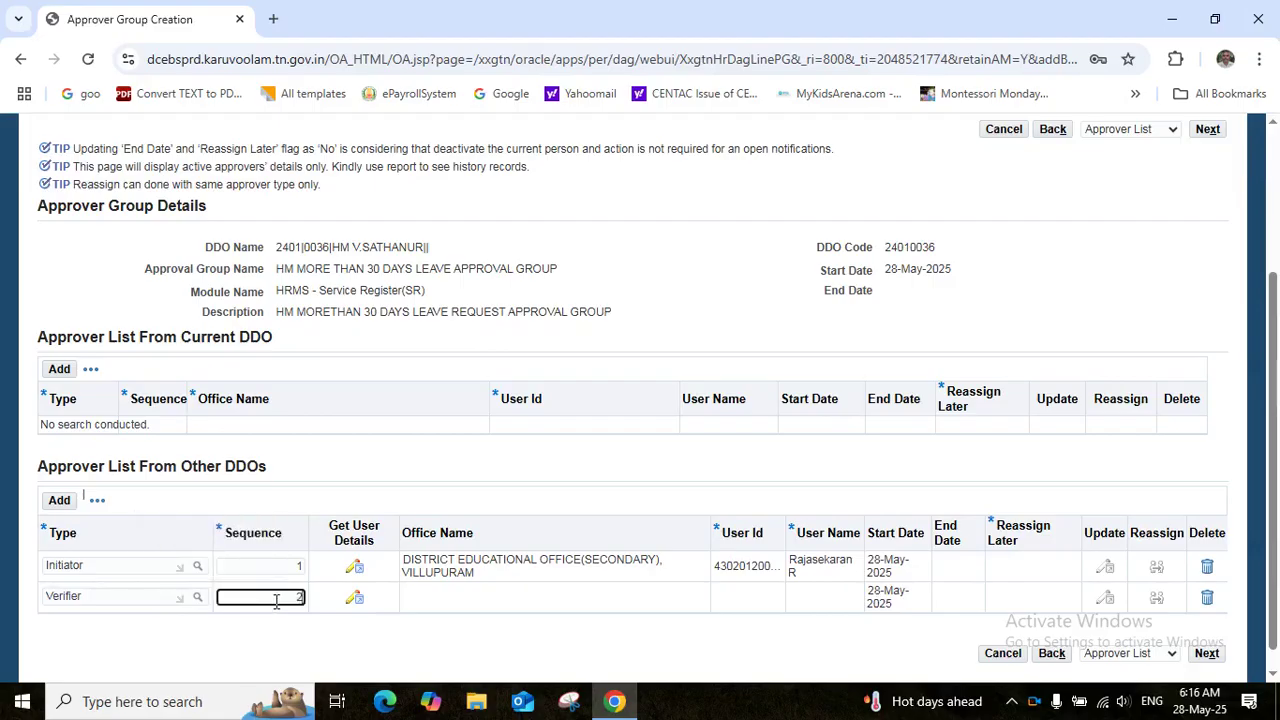
key("Tab")
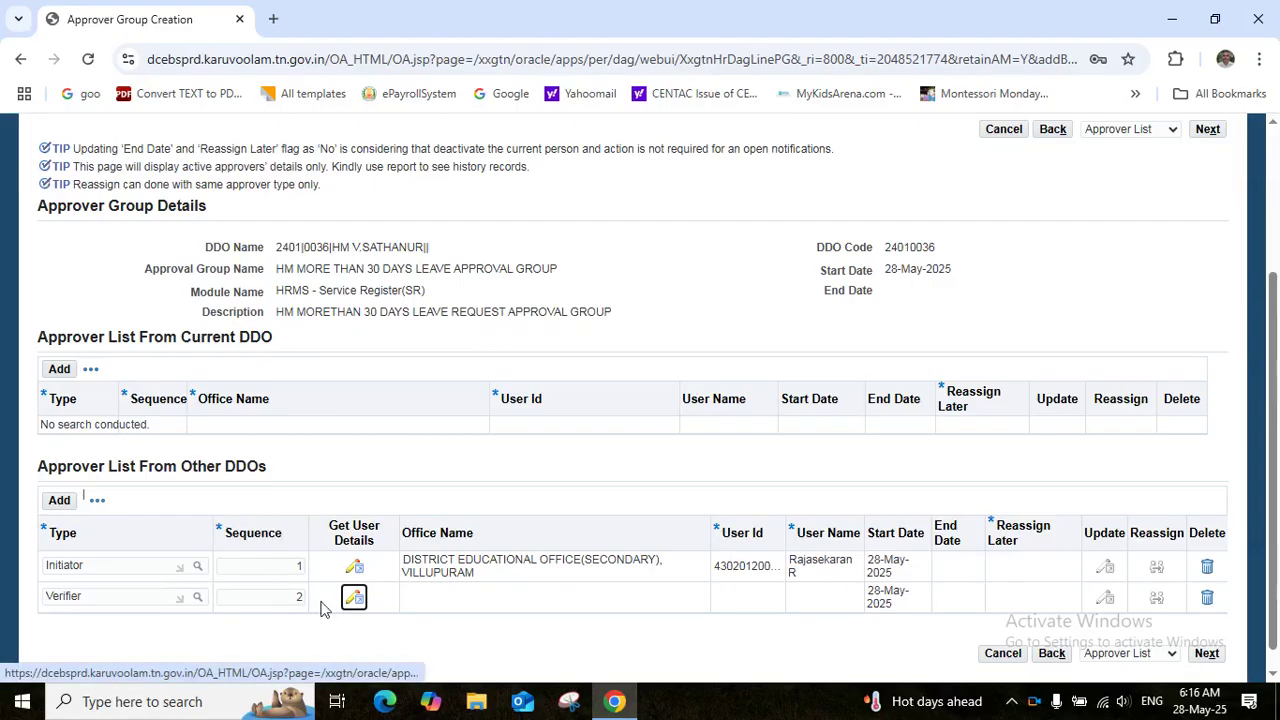
Assign the Verifier a user from DDO 2401|0031, Villupuram district educational office, save, and add another row
left_click(347, 600)
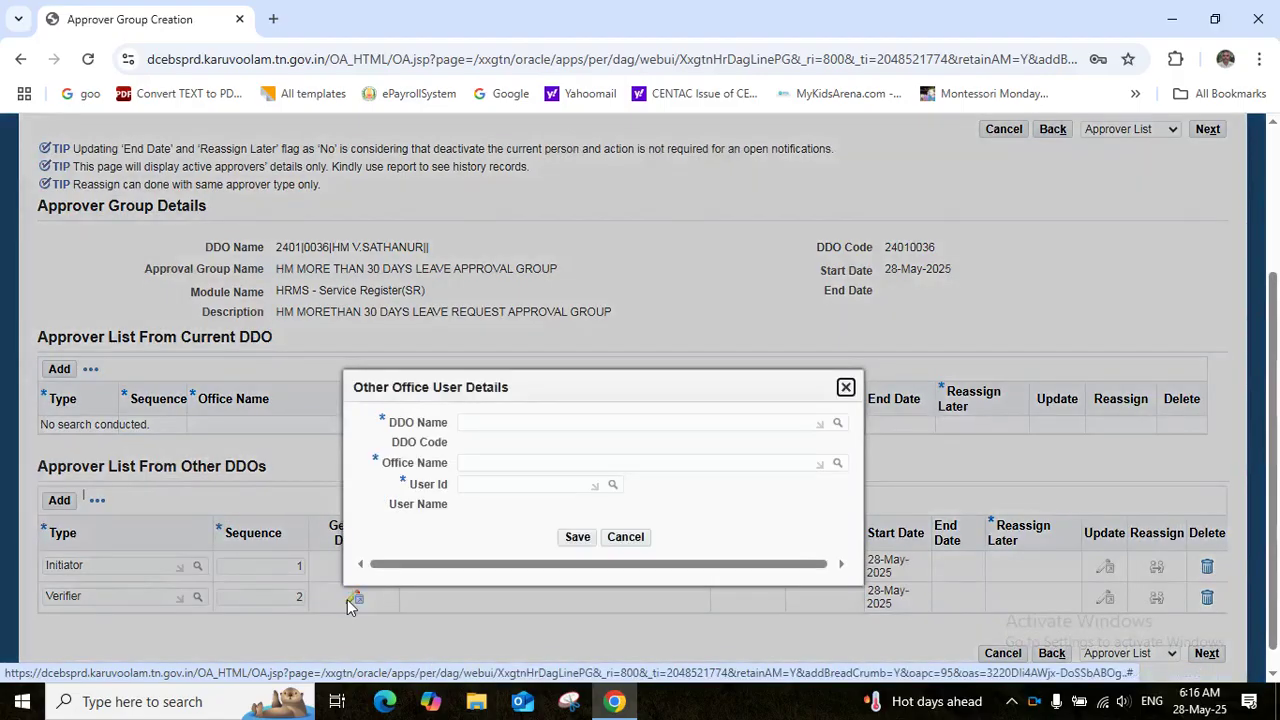
left_click(527, 422)
type("2401|0031")
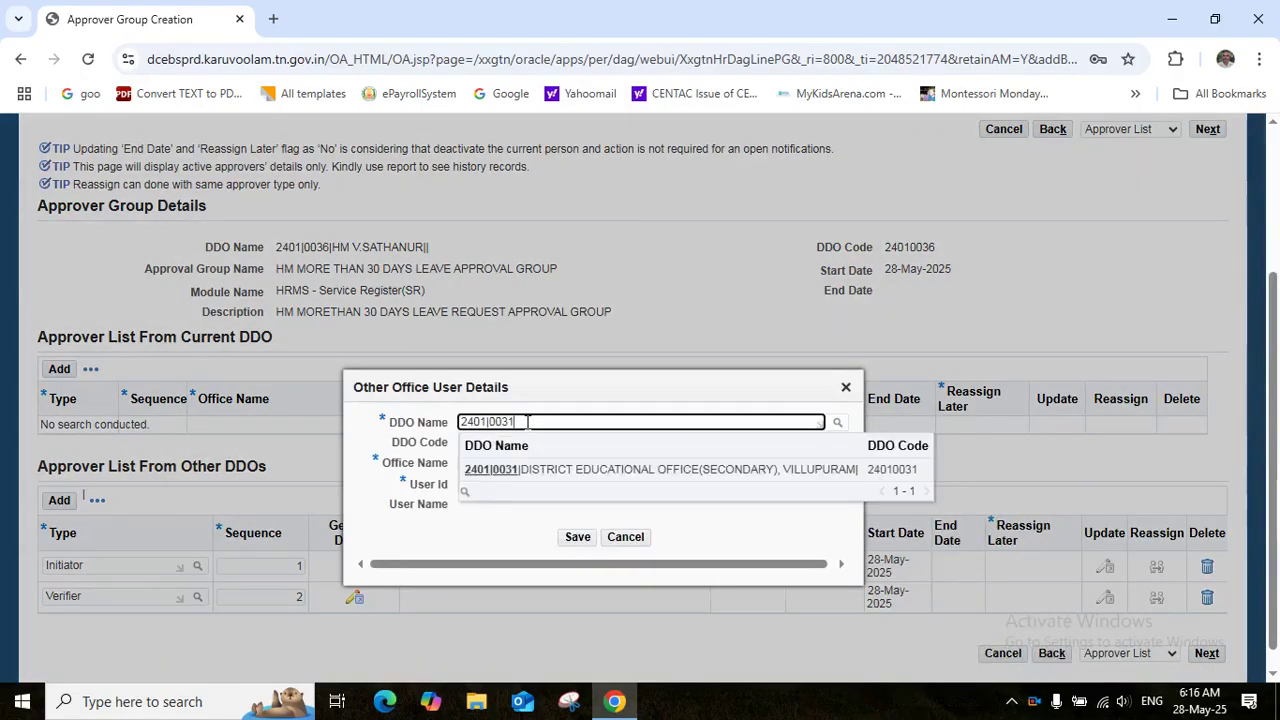
left_click(597, 470)
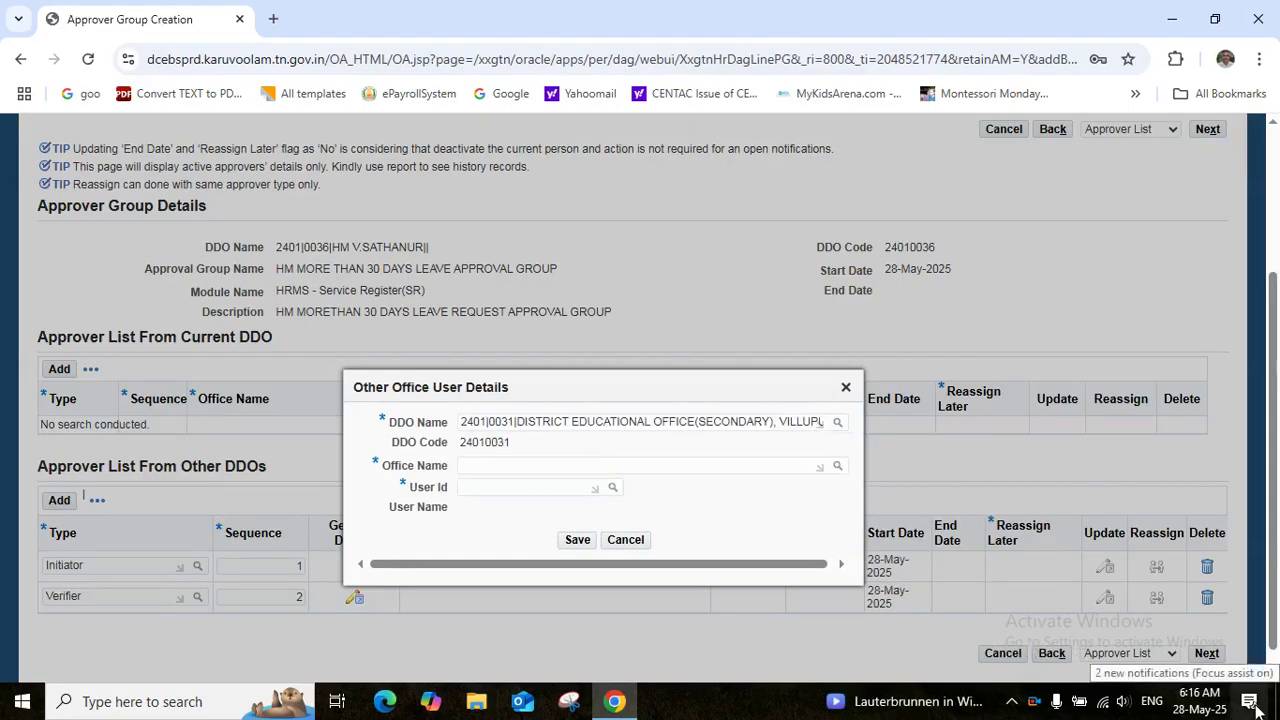
left_click(571, 467)
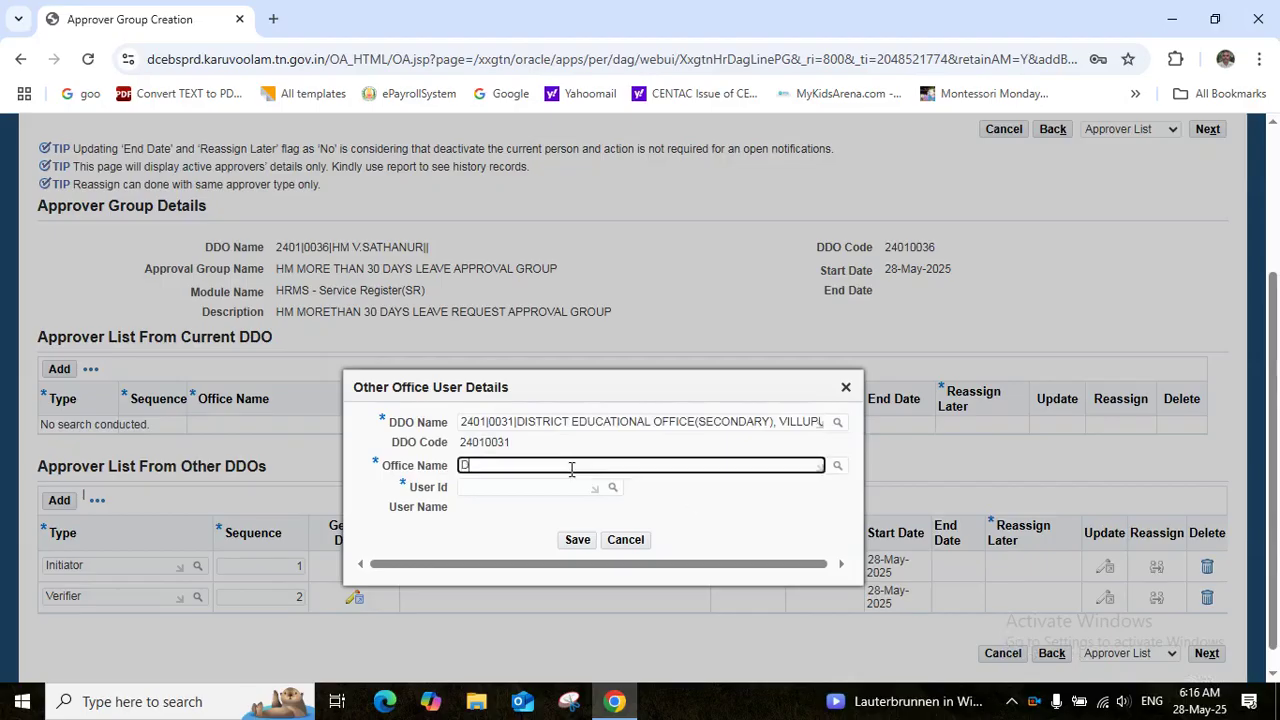
type("DIS")
left_click(588, 514)
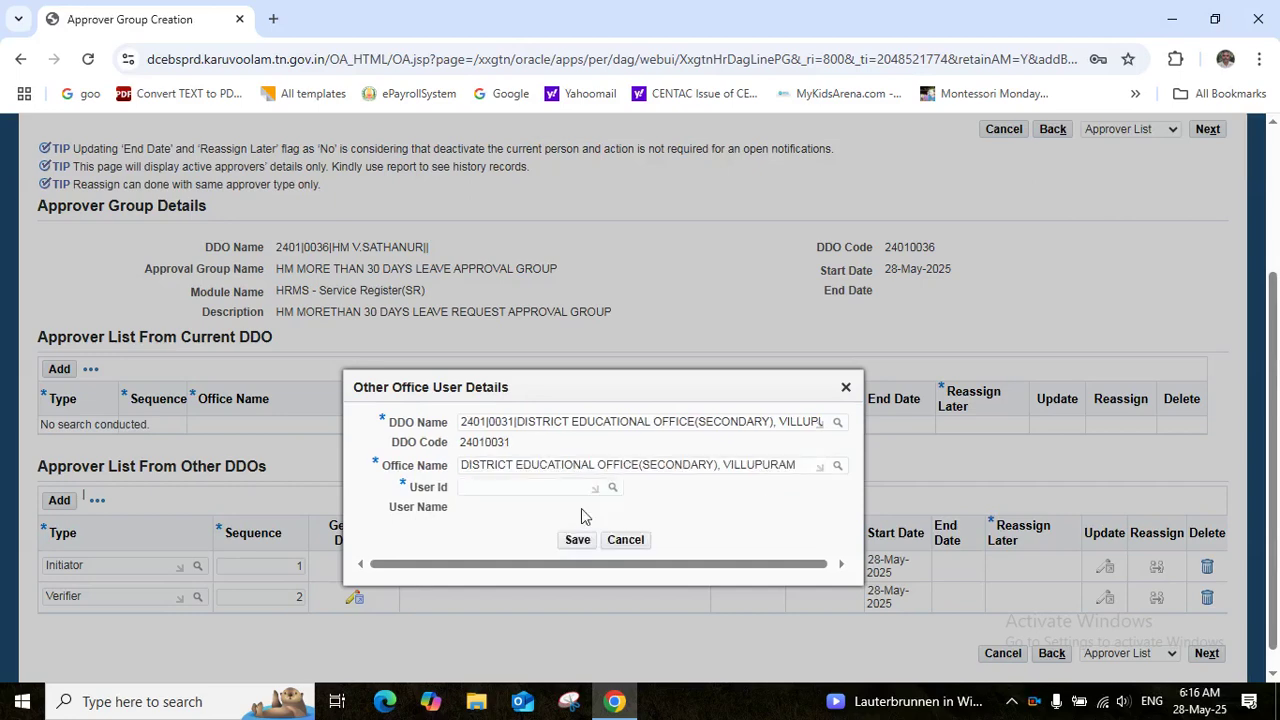
left_click(515, 489)
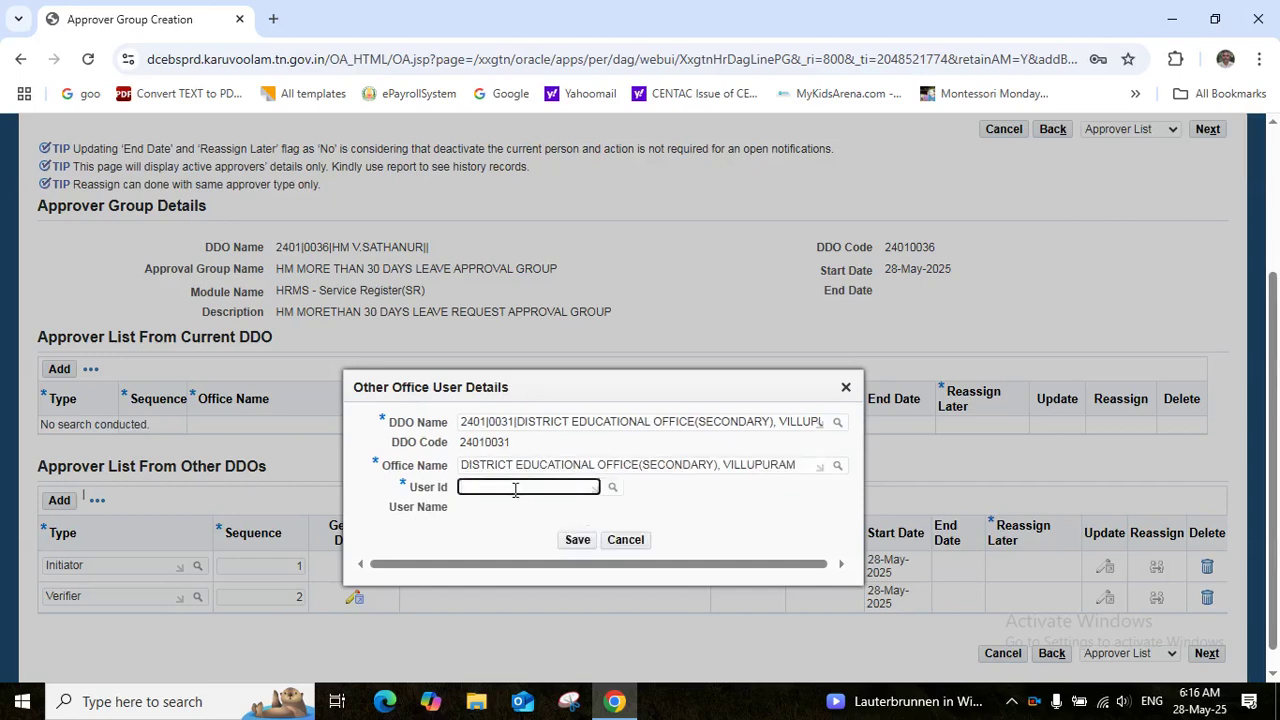
key("ctrl+v")
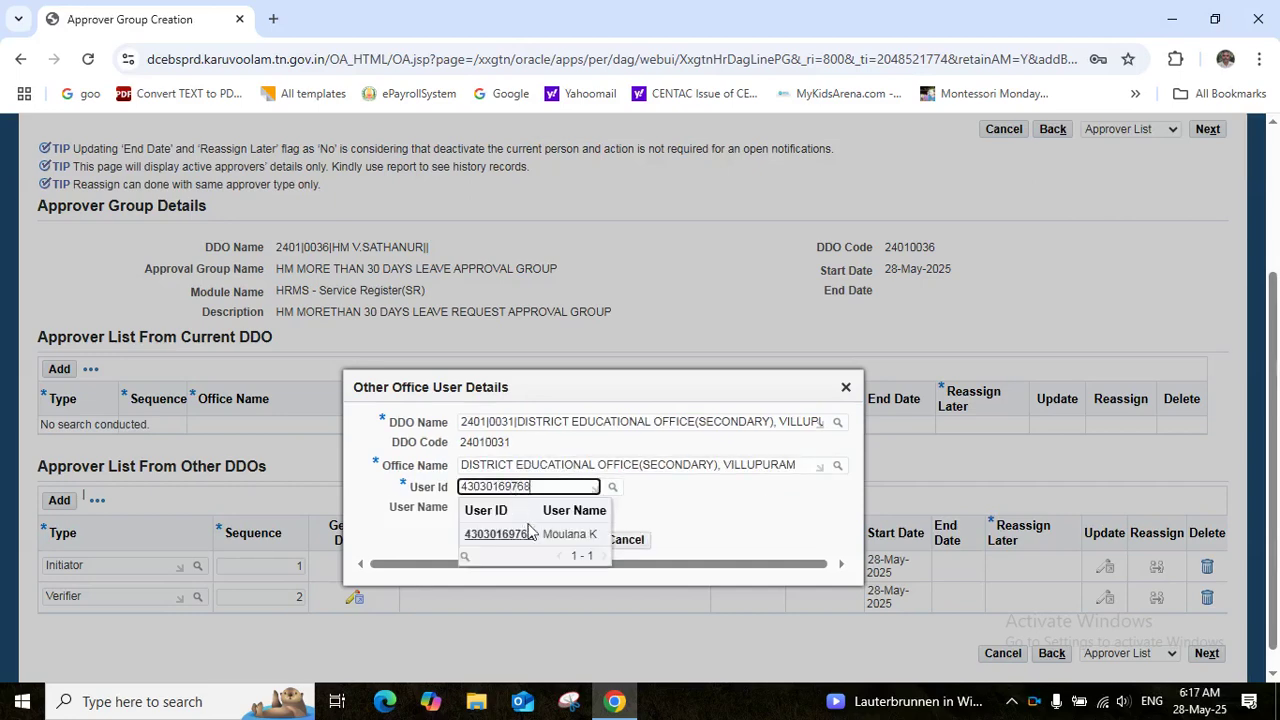
left_click(530, 535)
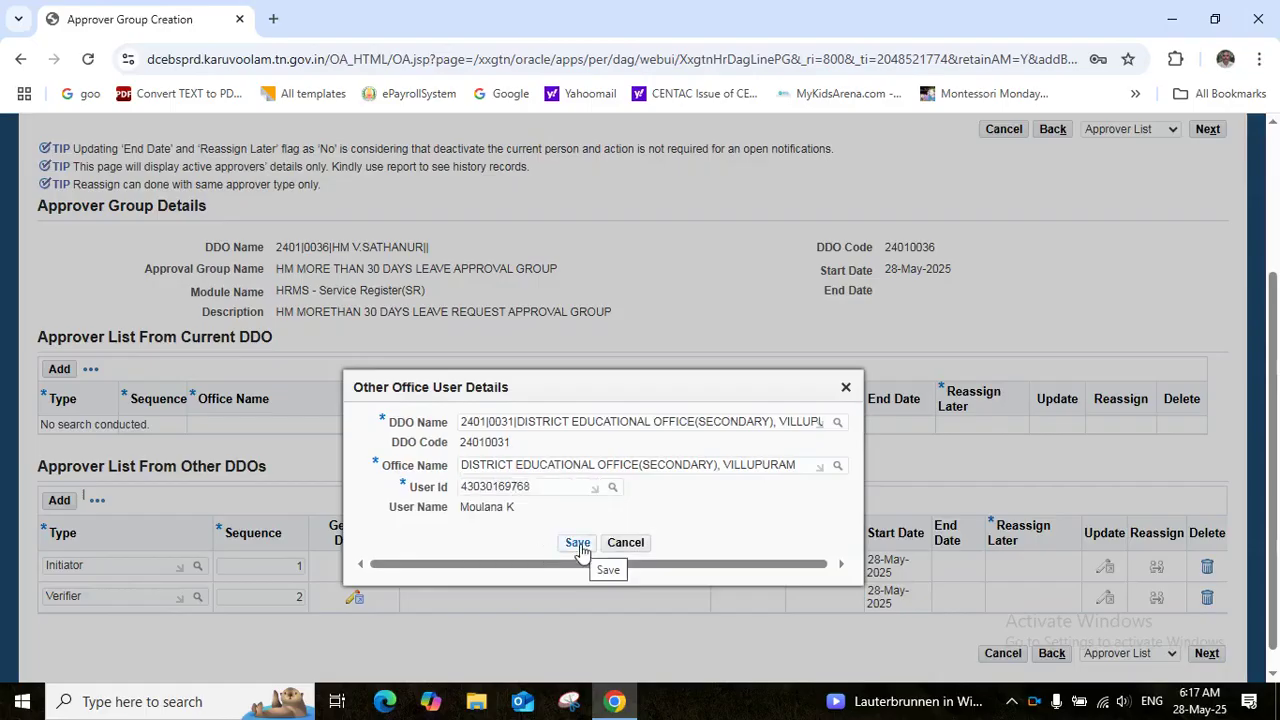
left_click(578, 543)
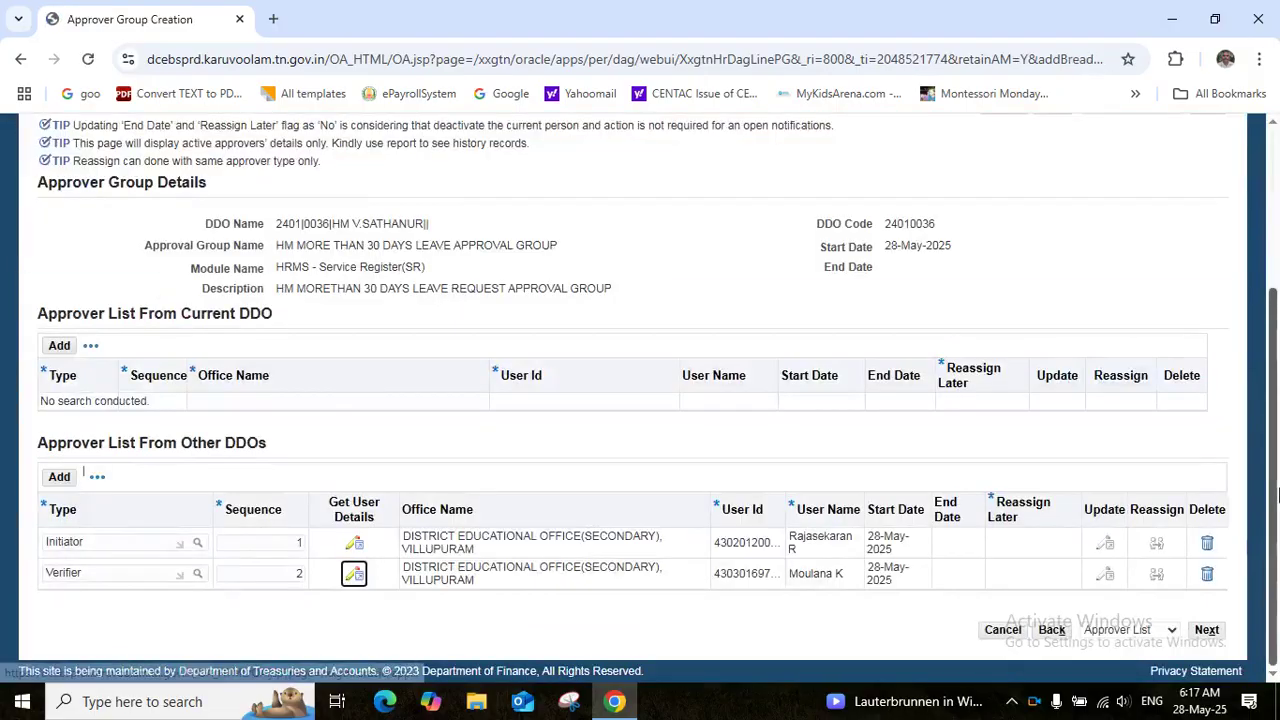
left_click(58, 479)
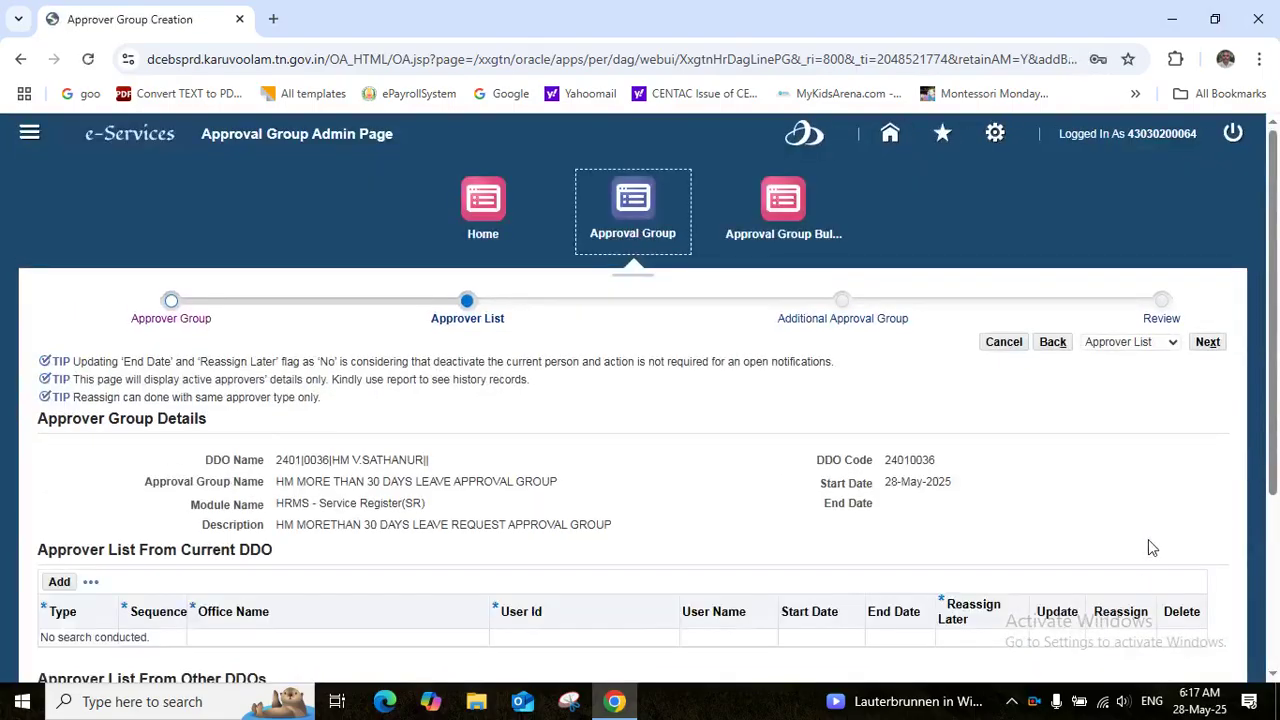
Set the third other-DDO row's type to Approver
left_click_drag(1272, 415, 1277, 584)
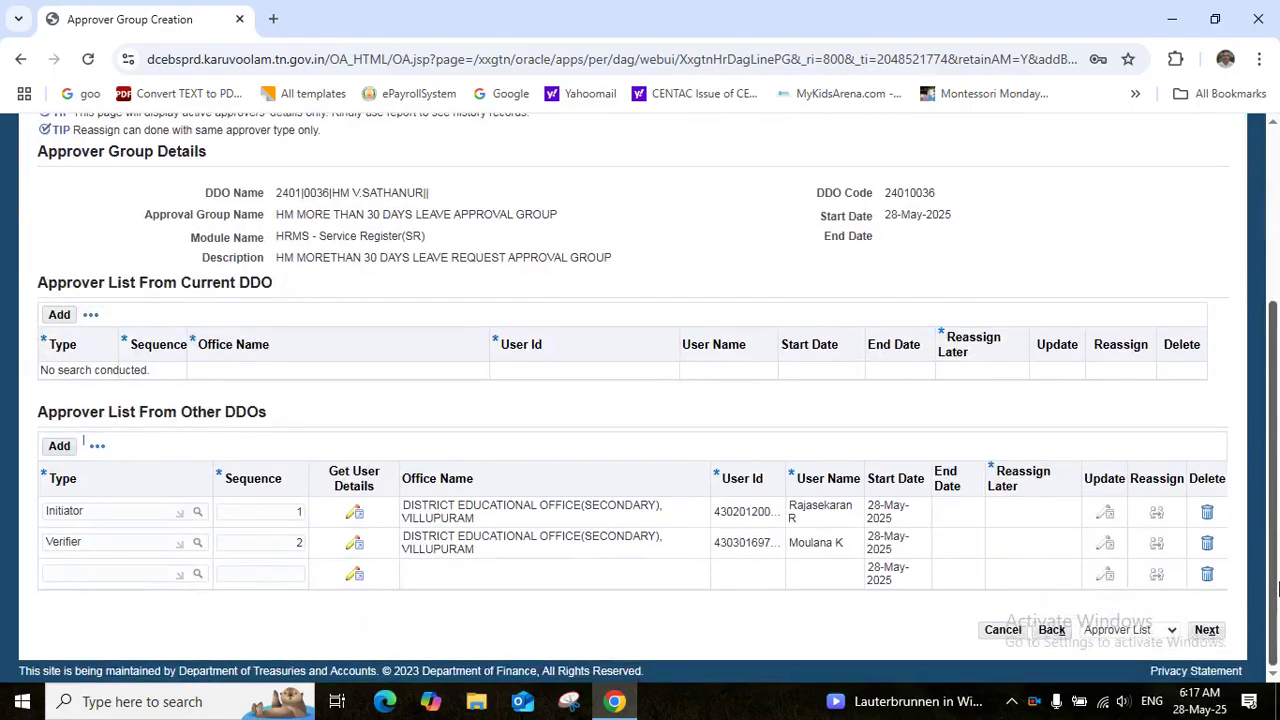
left_click(82, 572)
type("APP")
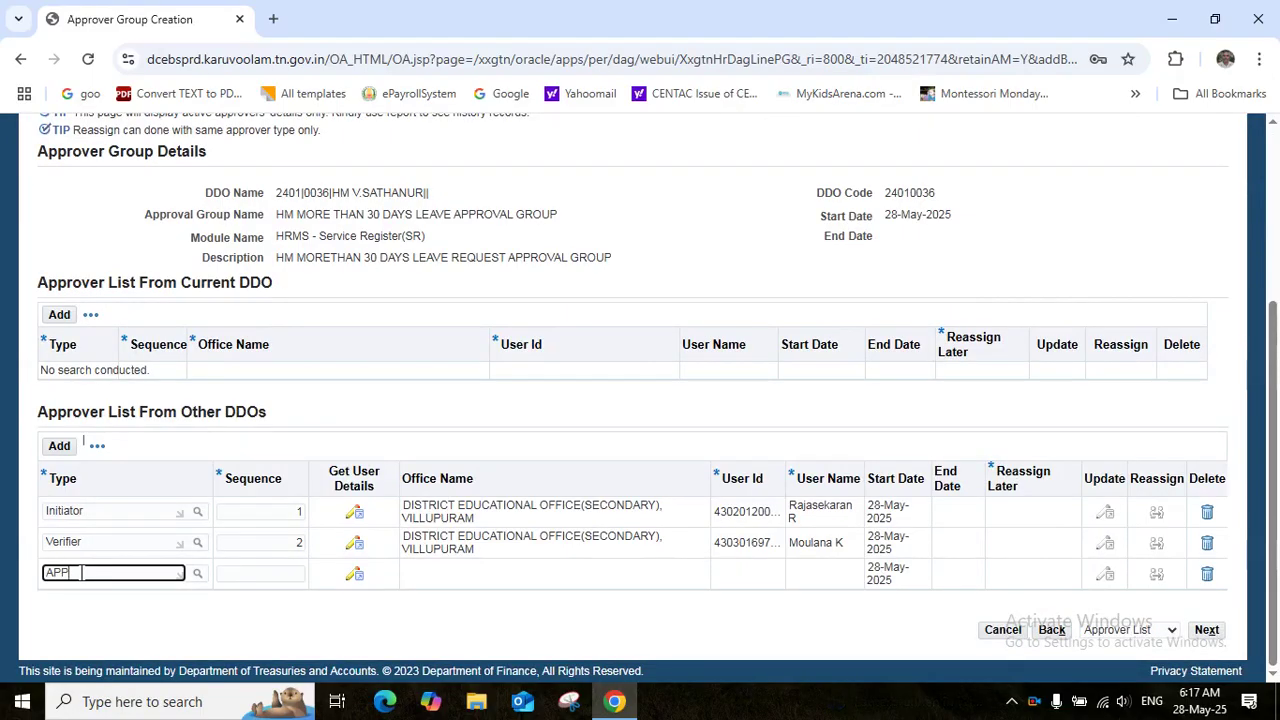
left_click(71, 622)
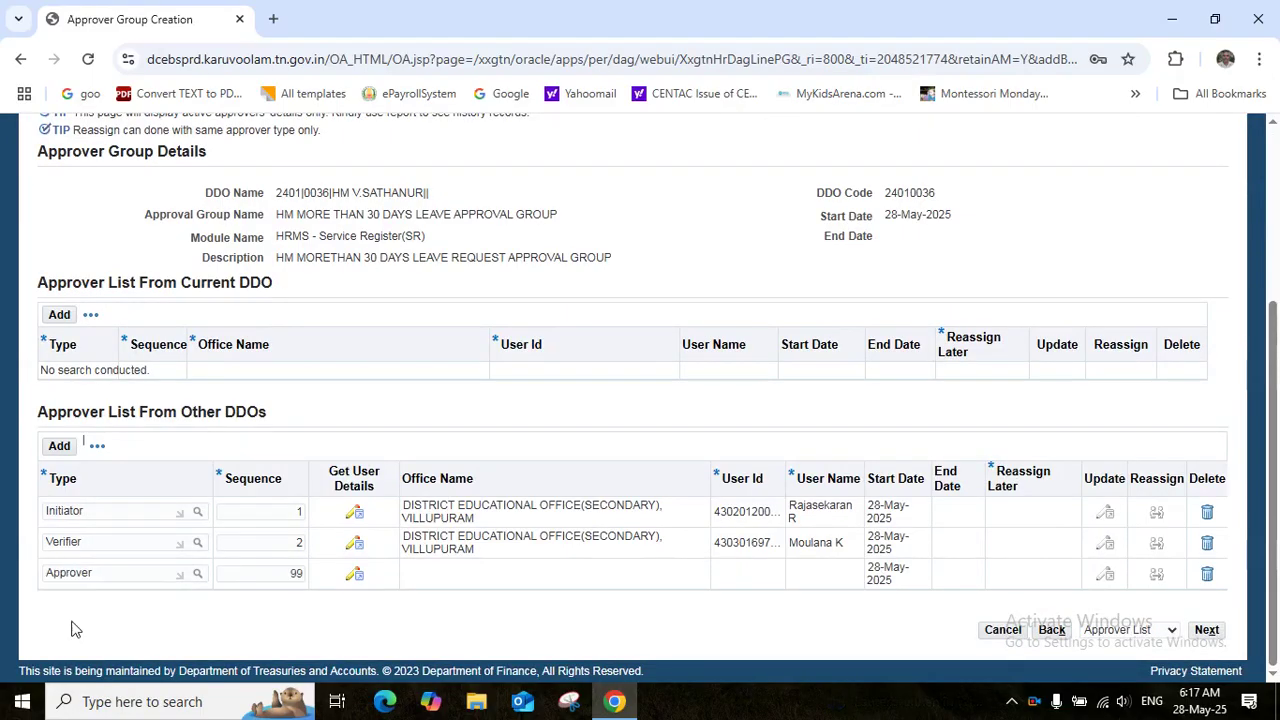
Assign the Approver a user from DDO 2401|0031, District Educational Office (Secondary), Villupuram, and save
left_click(355, 576)
left_click(500, 397)
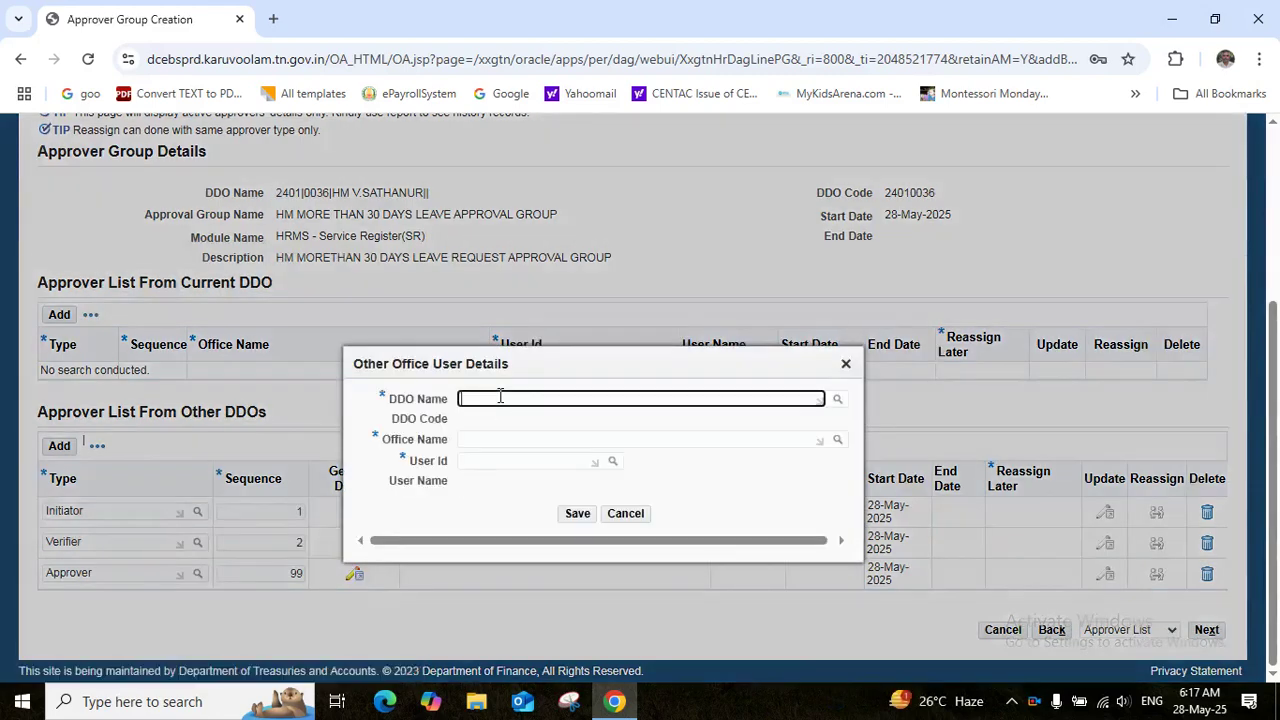
type("2401")
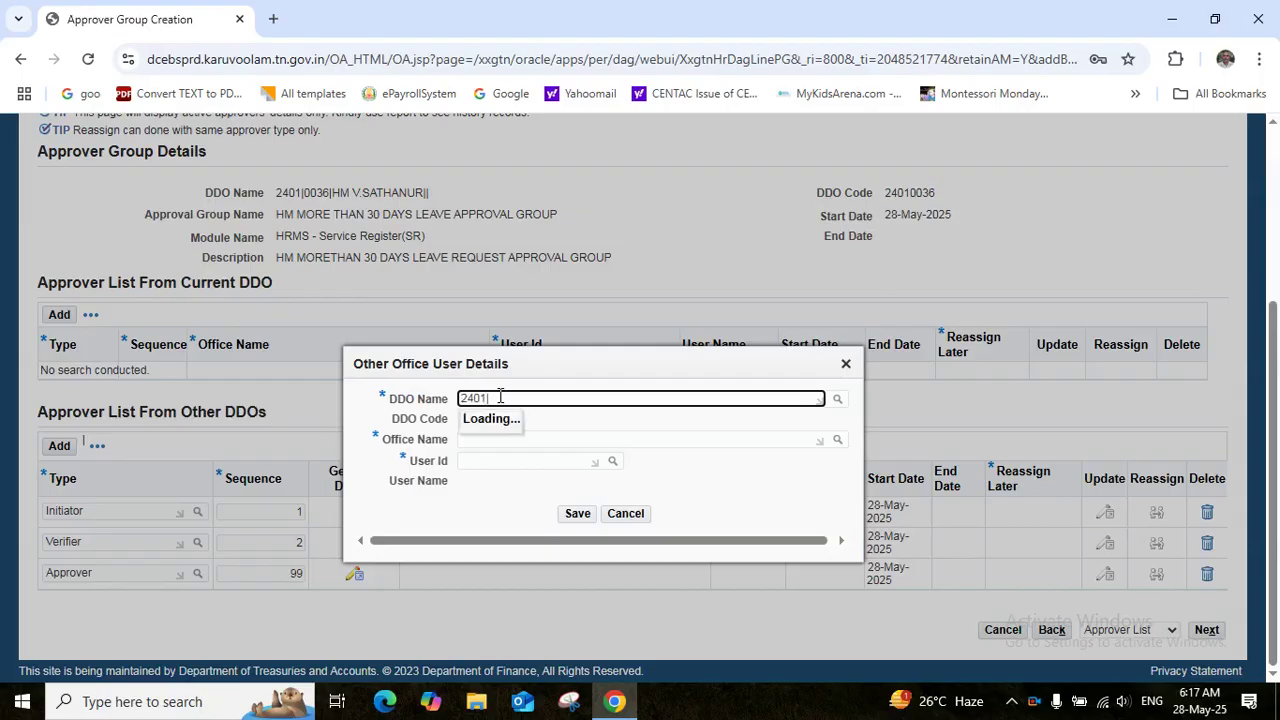
type("|0031")
left_click(517, 444)
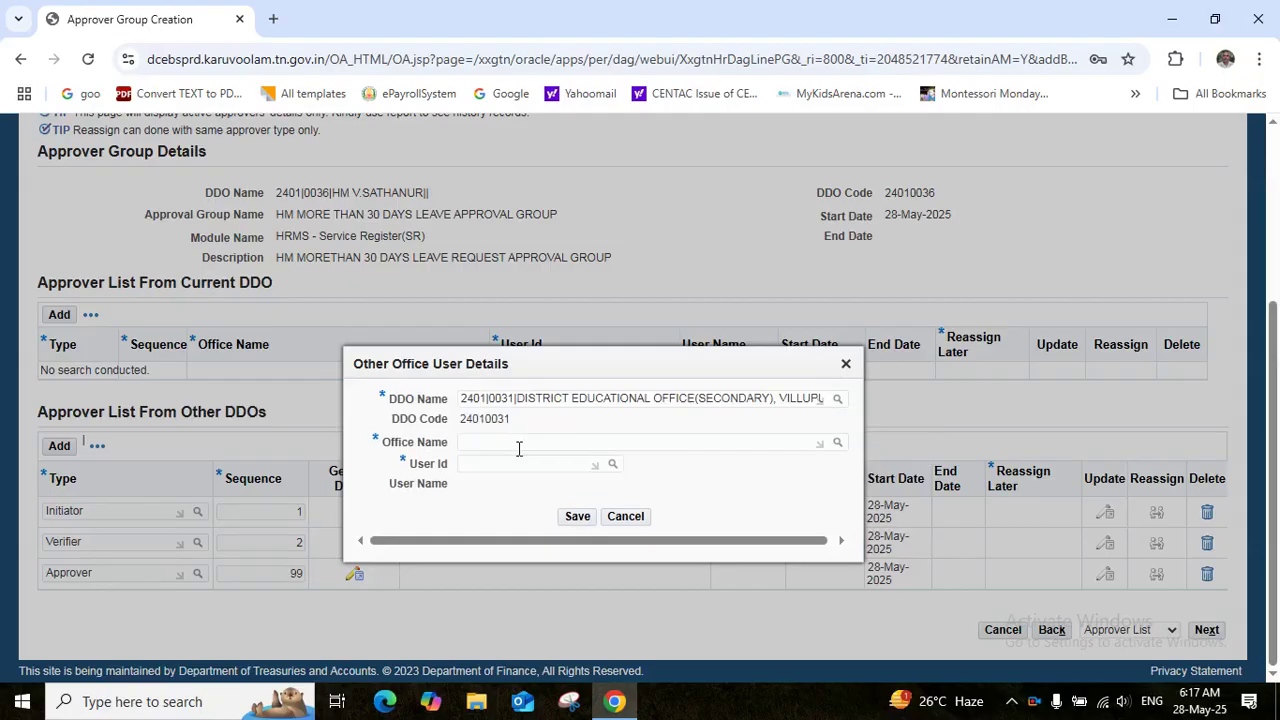
left_click(499, 441)
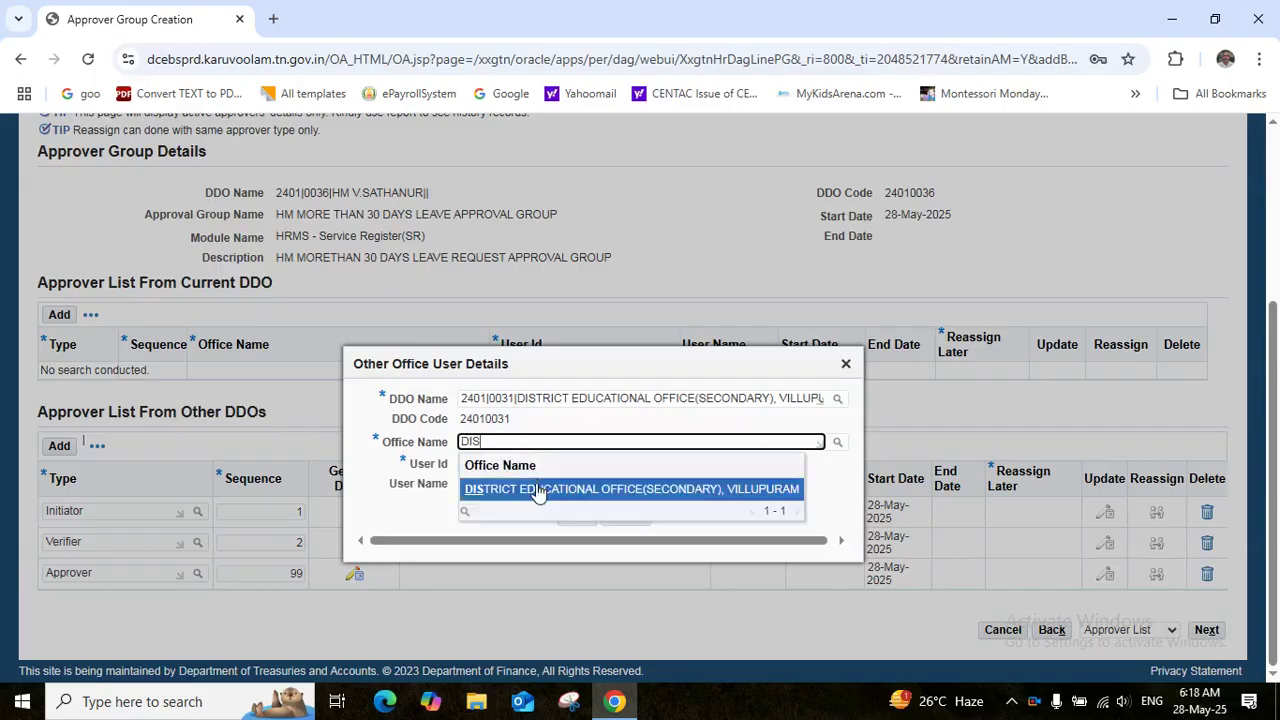
left_click(540, 490)
left_click(504, 463)
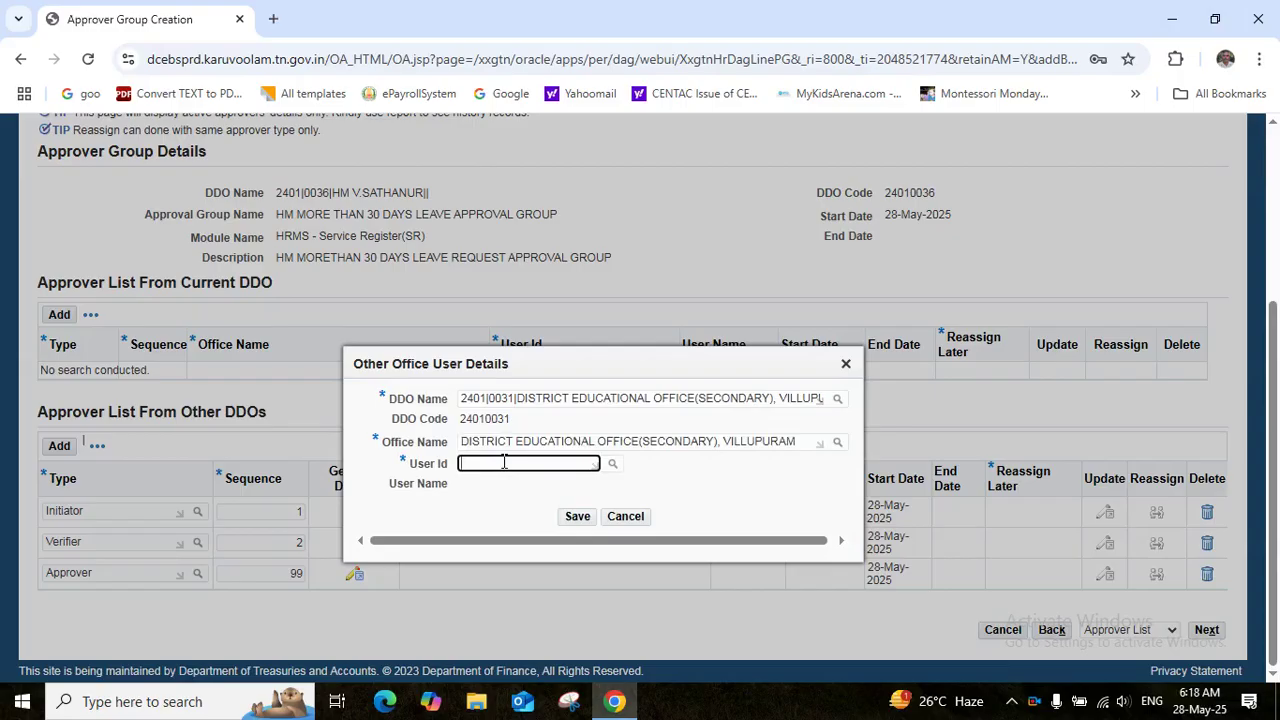
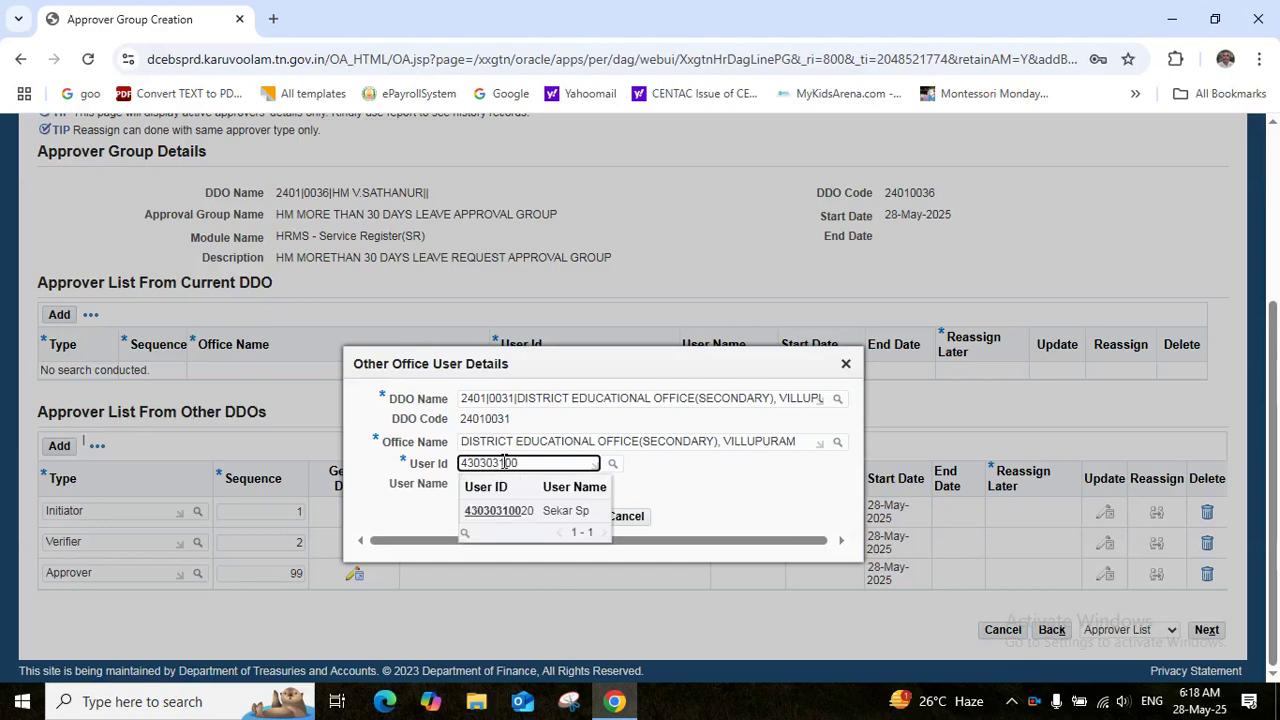
left_click(540, 510)
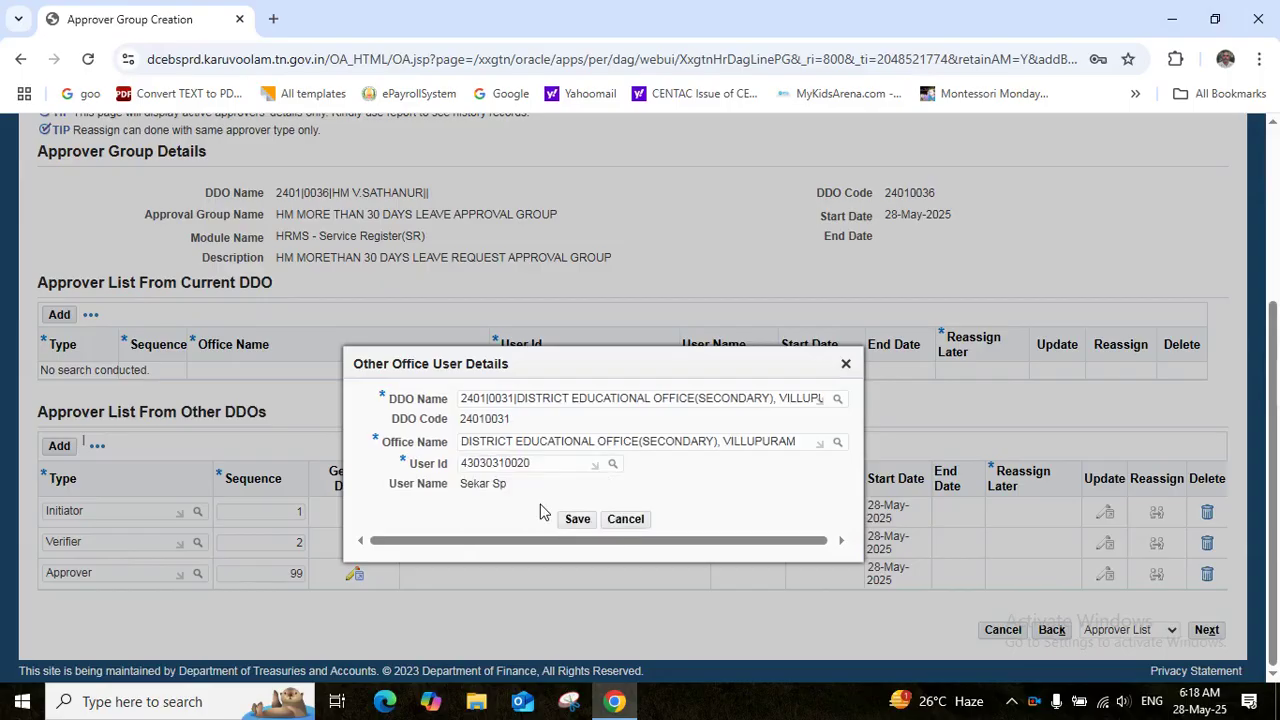
left_click(577, 520)
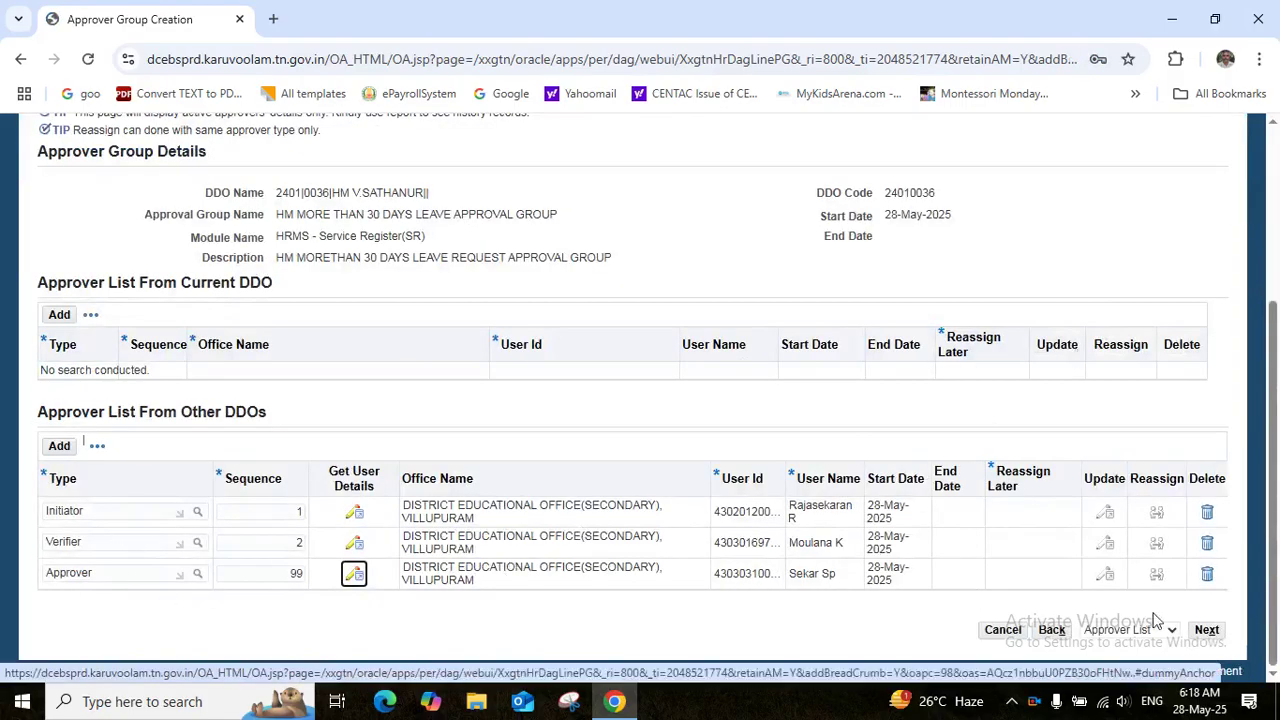
Advance to Review and submit HM MORE THAN 30 DAYS LEAVE APPROVAL GROUP, answering Yes and OK
left_click(1207, 631)
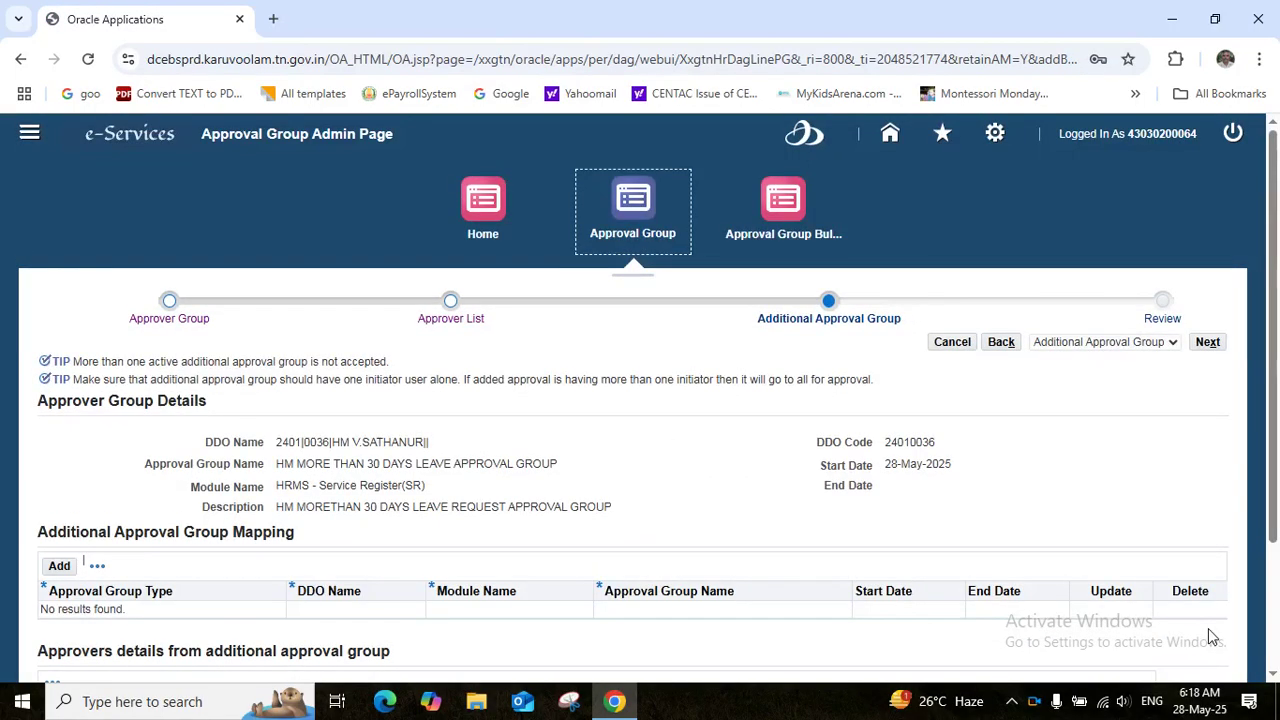
left_click(1207, 343)
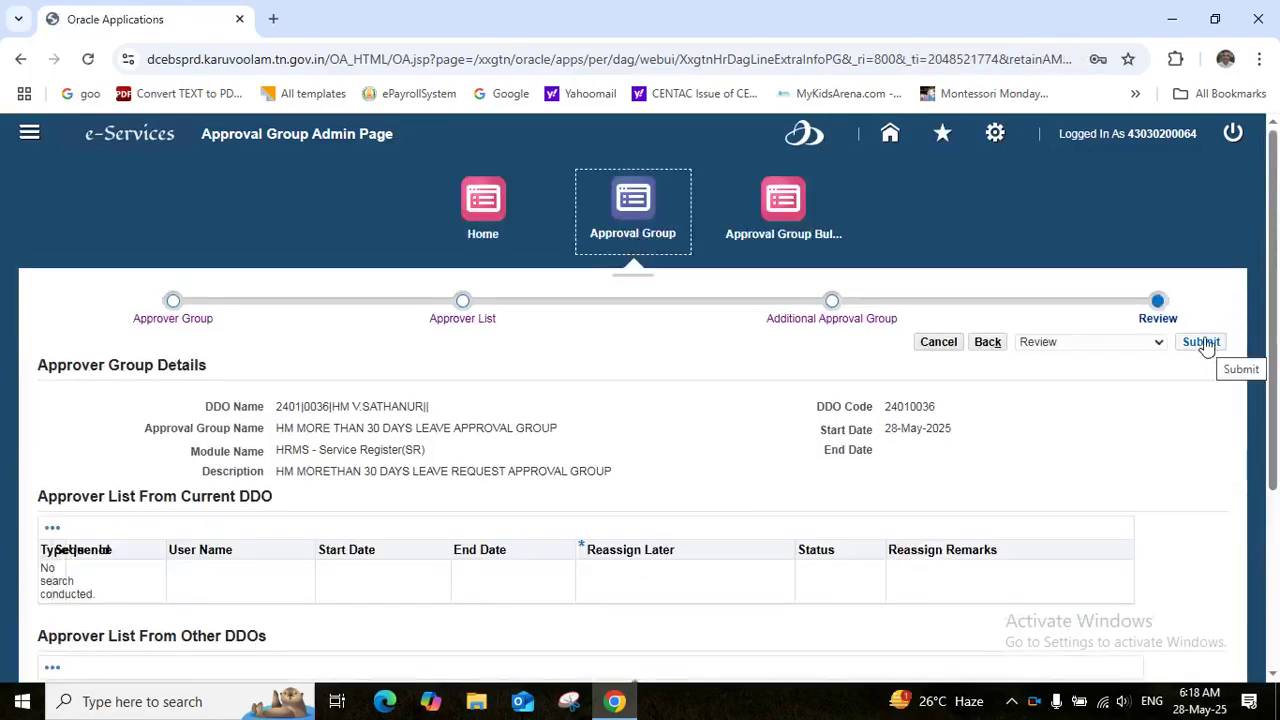
left_click(1203, 343)
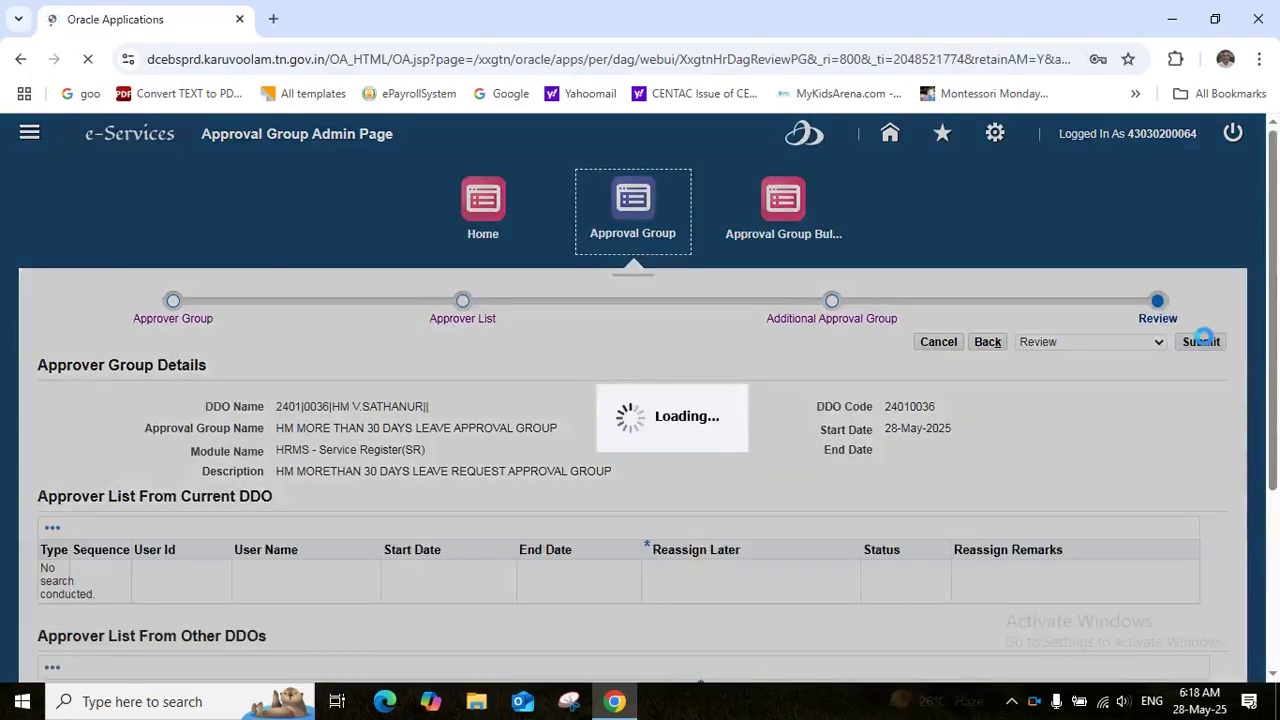
left_click(895, 423)
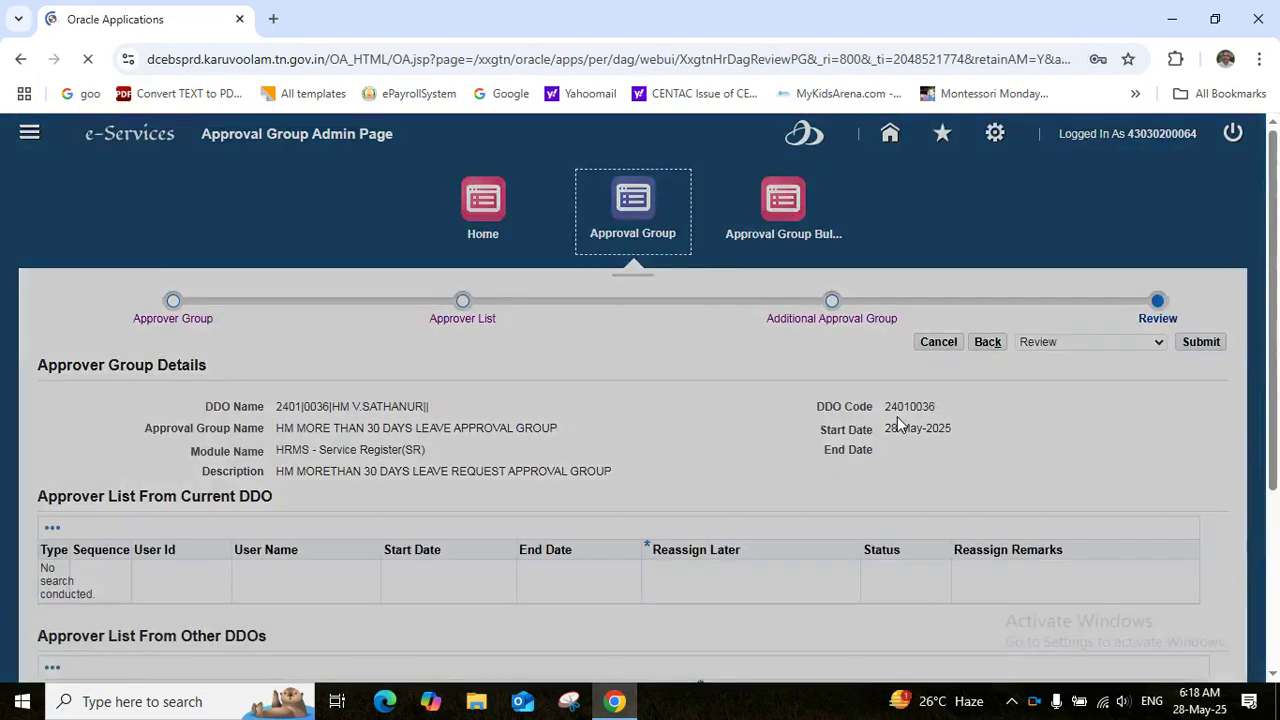
left_click(897, 416)
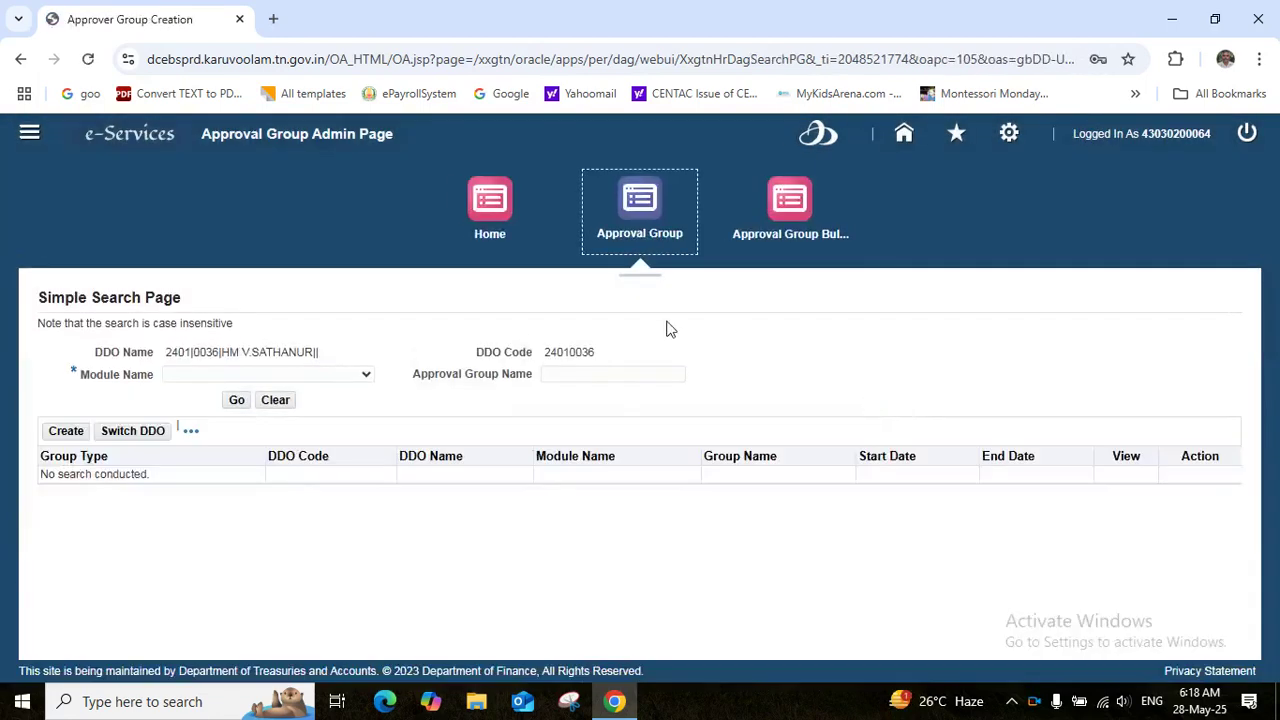
Search approval groups for module HRMS - Service Register(SR) to find the new HM group
left_click(640, 198)
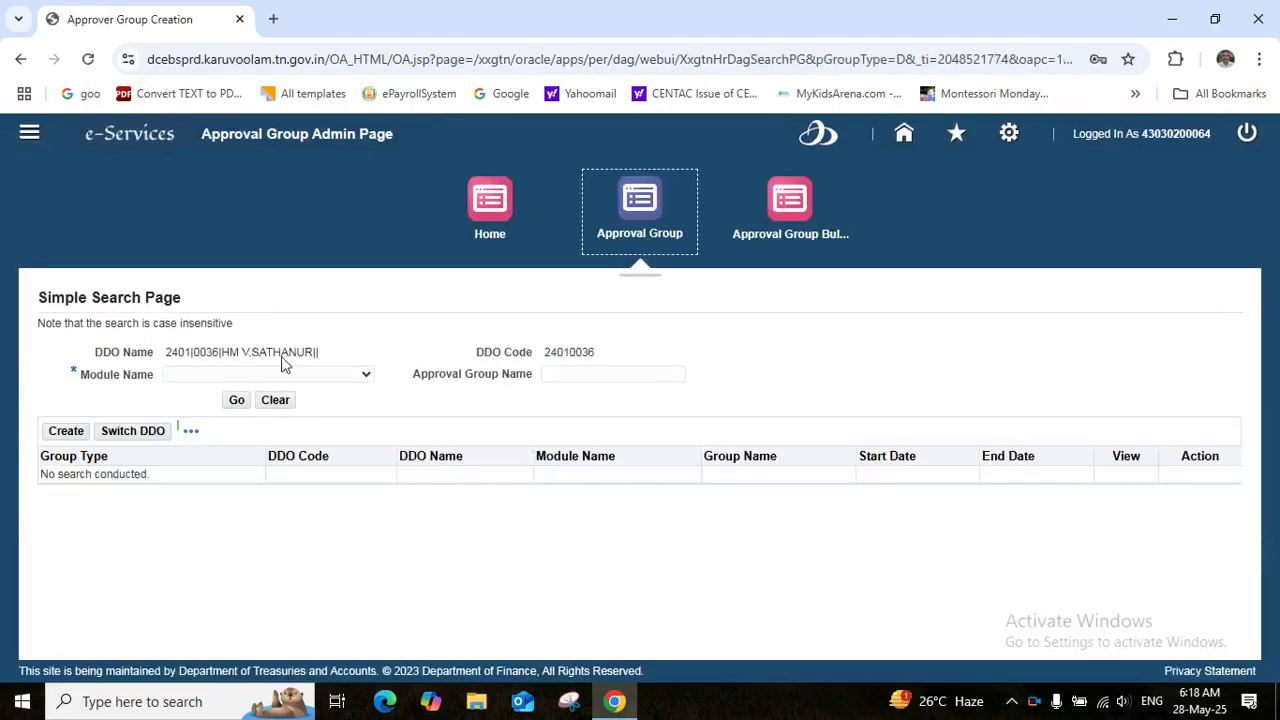
left_click(346, 374)
scroll(320, 326, "down", 1)
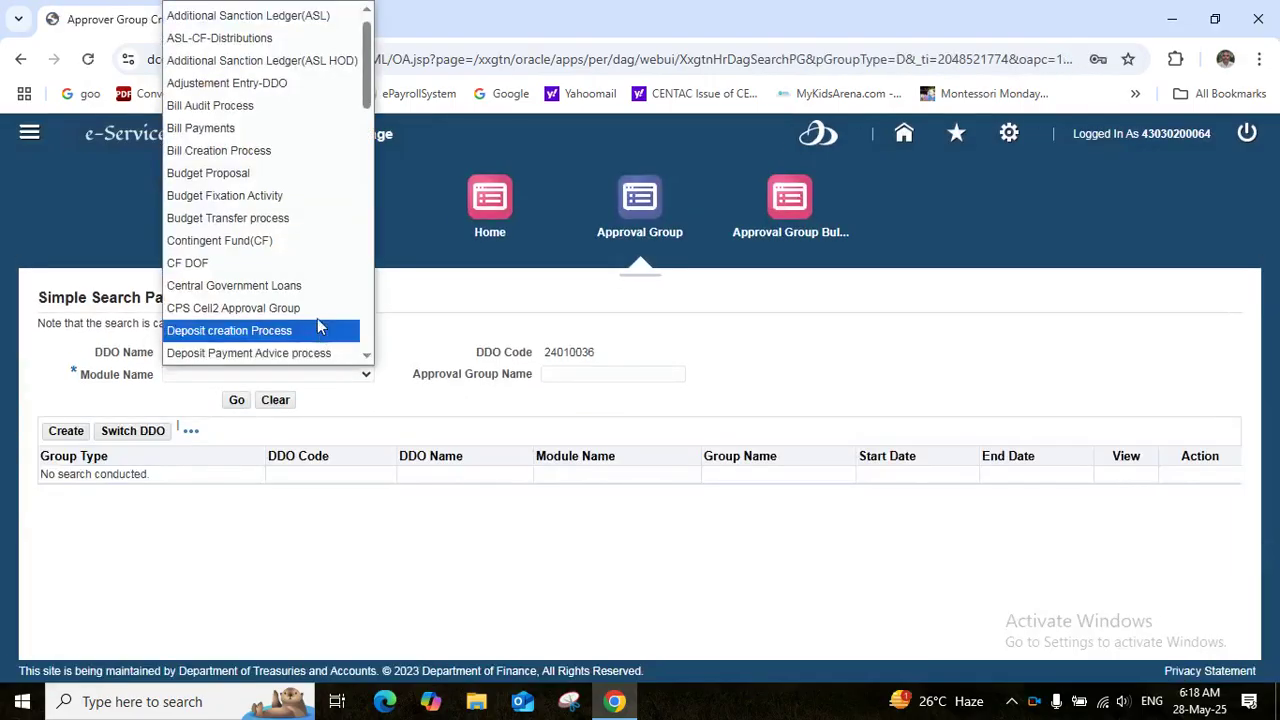
key("Down")
key("Down")
key("Down")
key("Down")
key("Down")
key("Down")
key("Down")
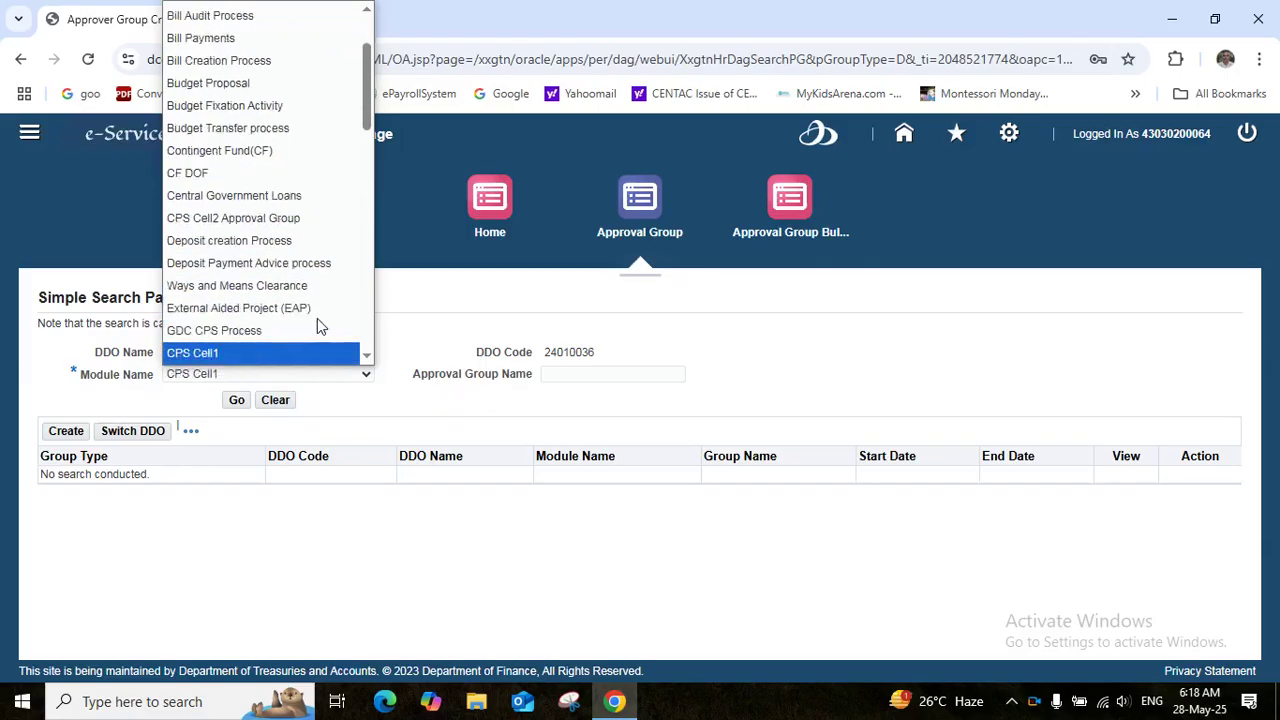
key("Down")
key("Down")
key("Down")
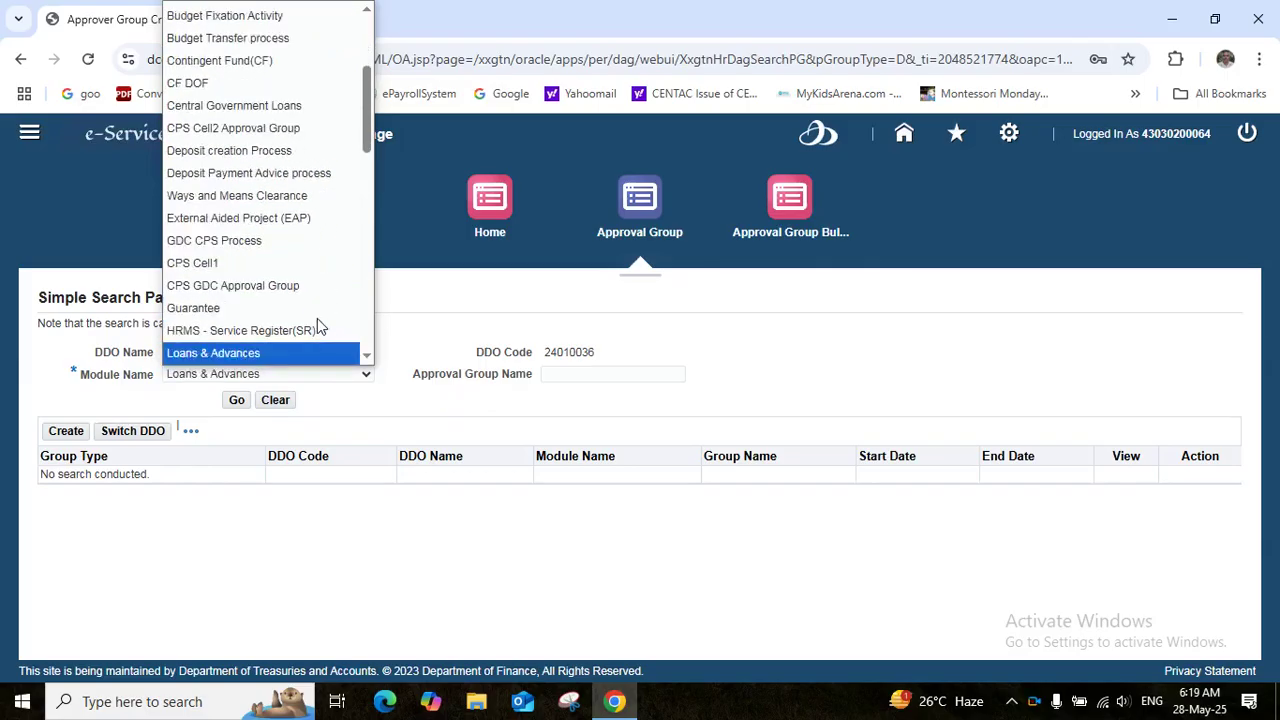
left_click(277, 336)
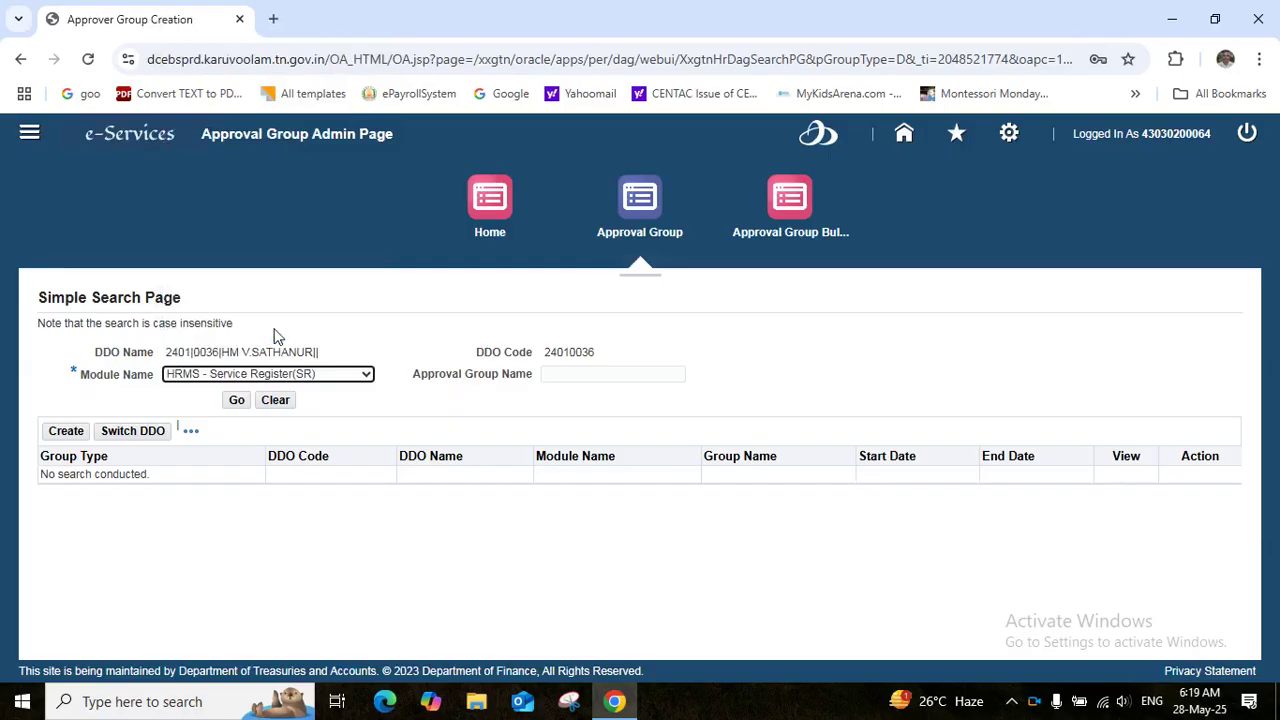
left_click(237, 402)
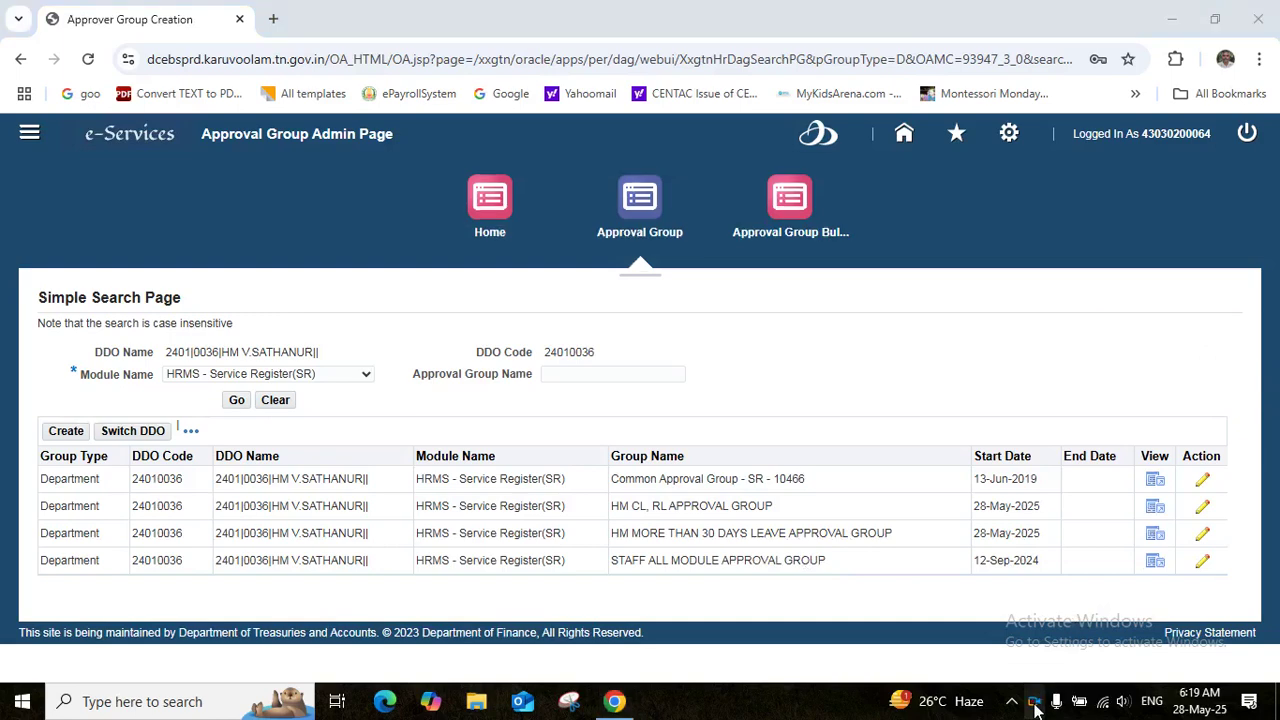
Navigate through the Functional Administrator home page to the Approval Group page and start a new group
right_click(1036, 708)
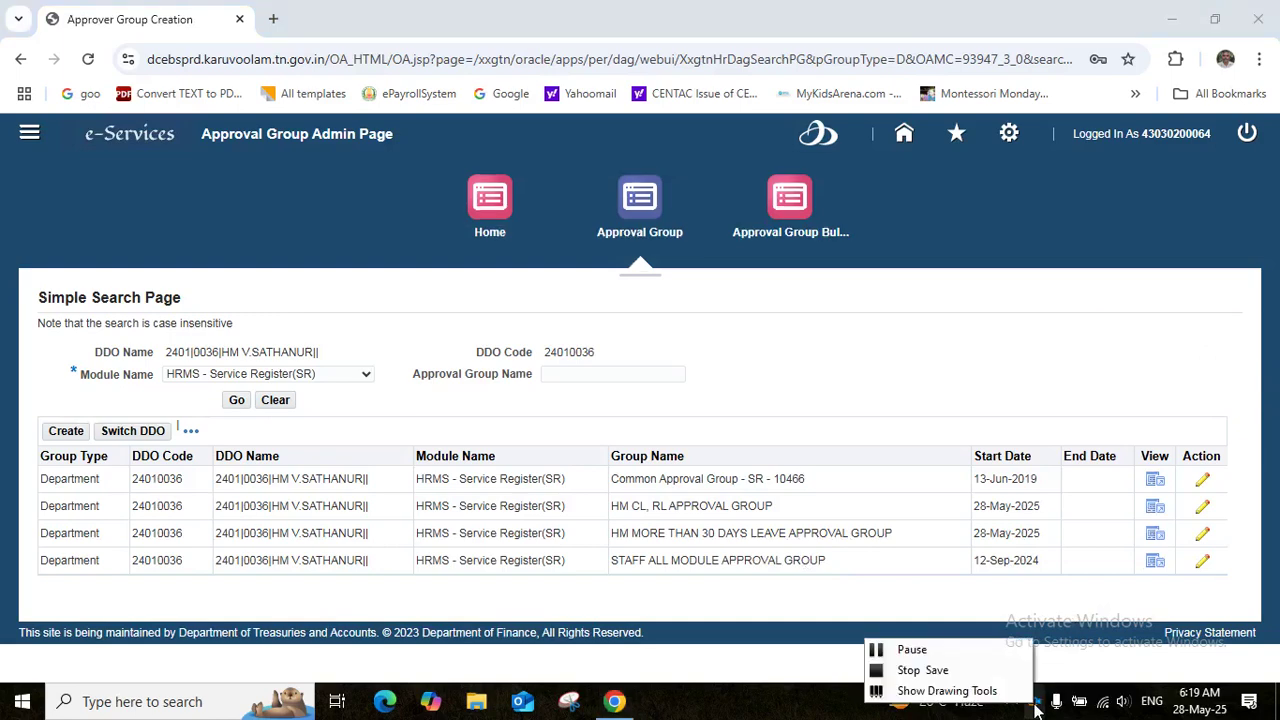
left_click(931, 655)
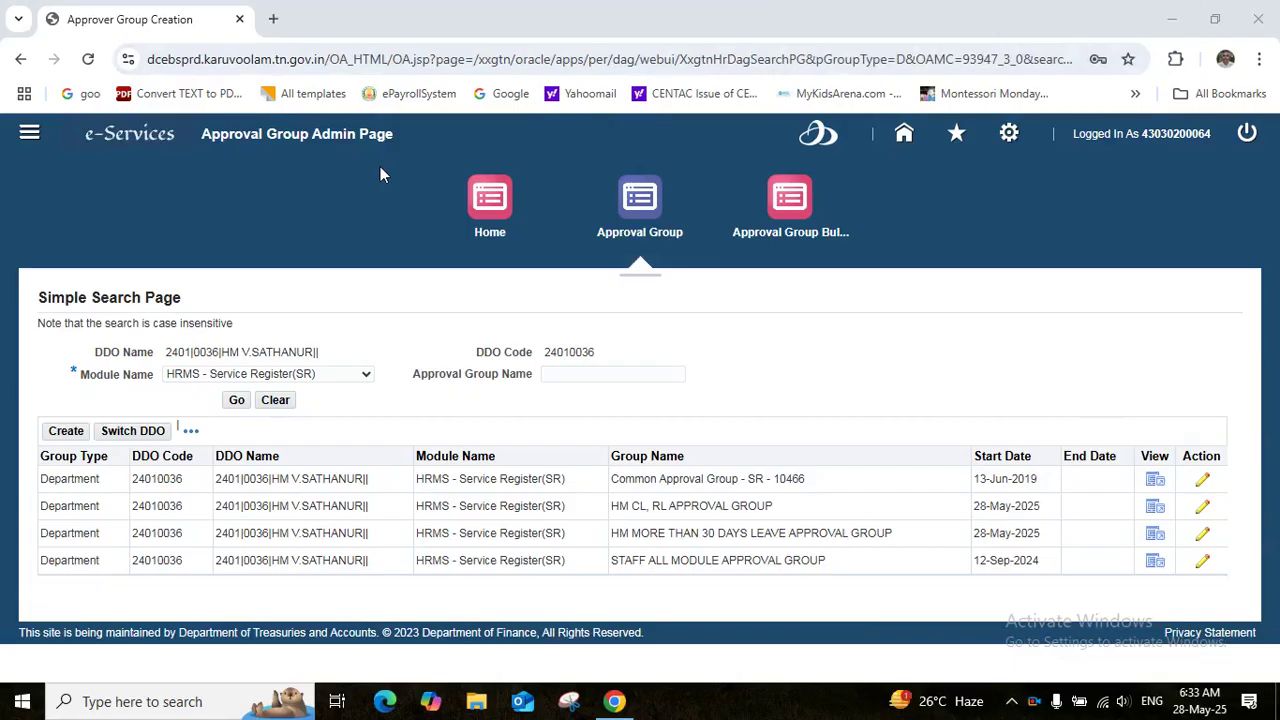
left_click(30, 133)
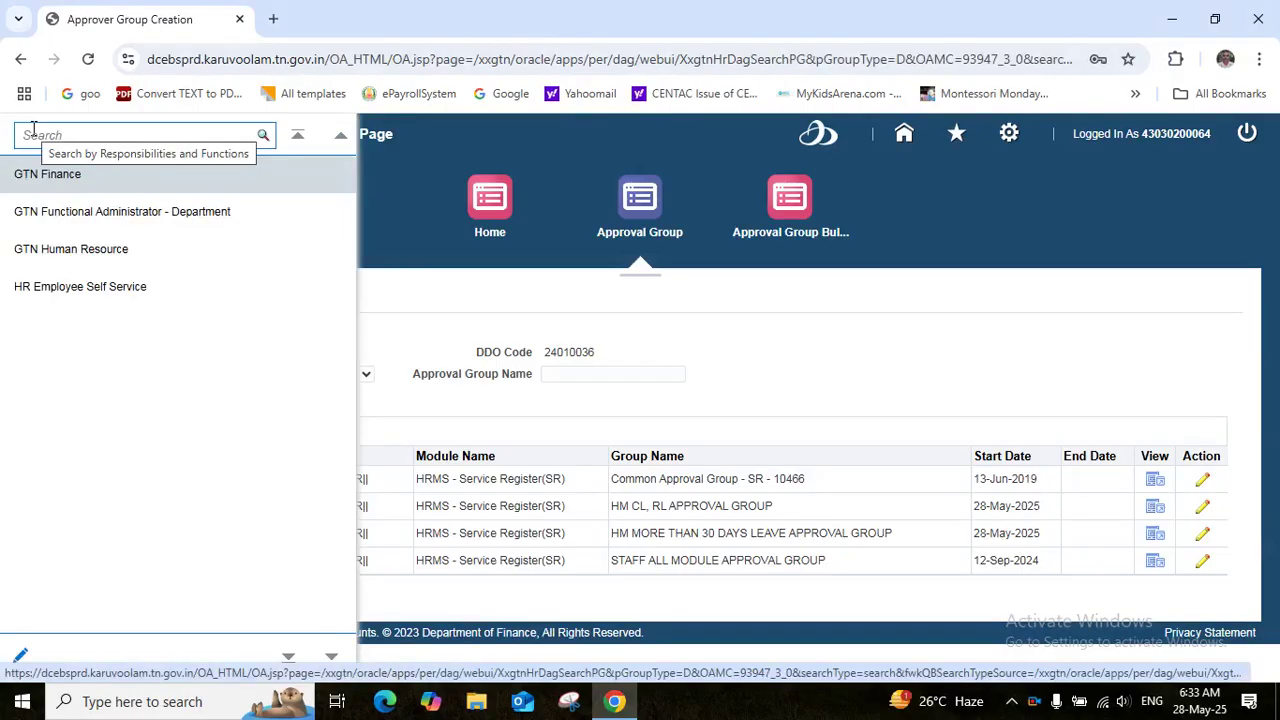
left_click(66, 218)
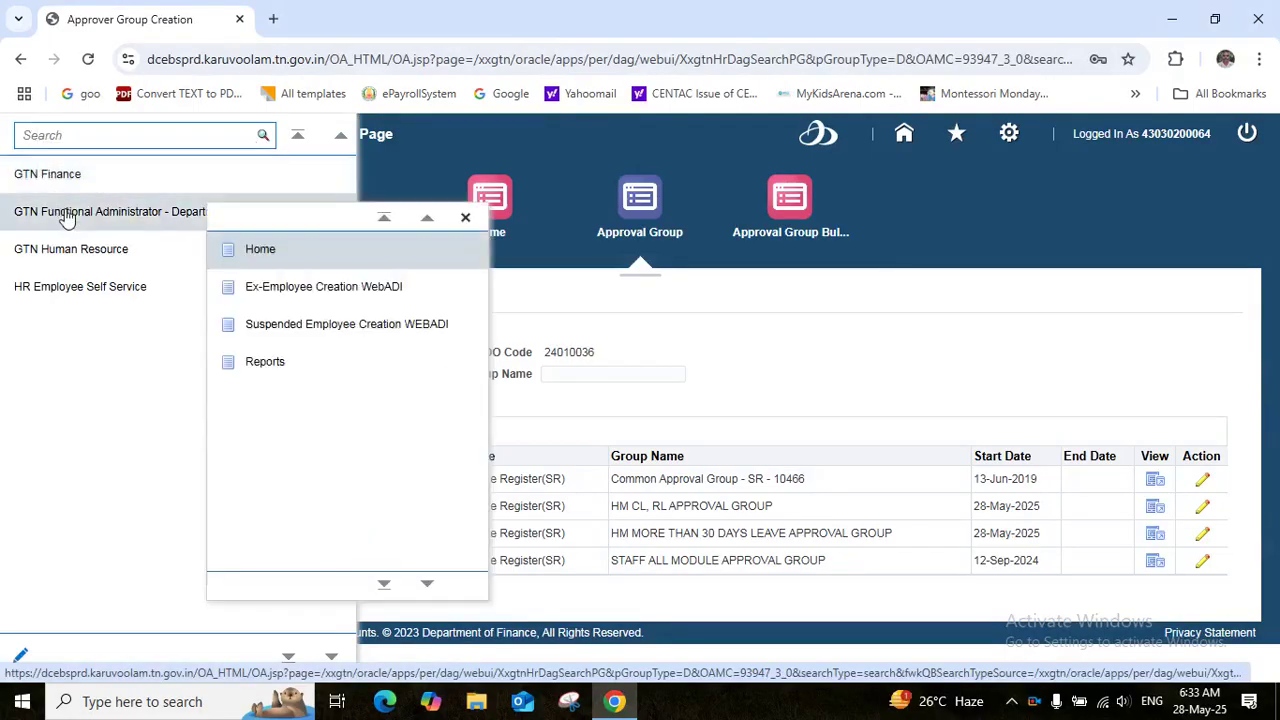
left_click(309, 252)
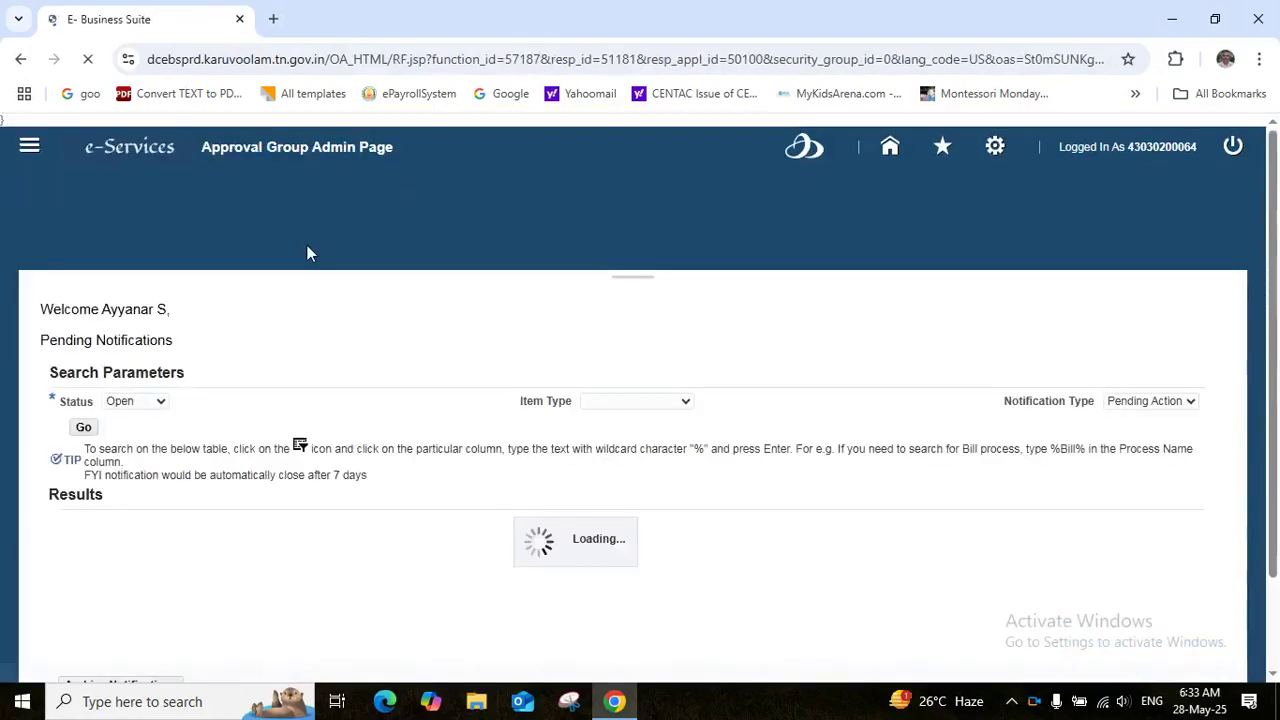
left_click(627, 232)
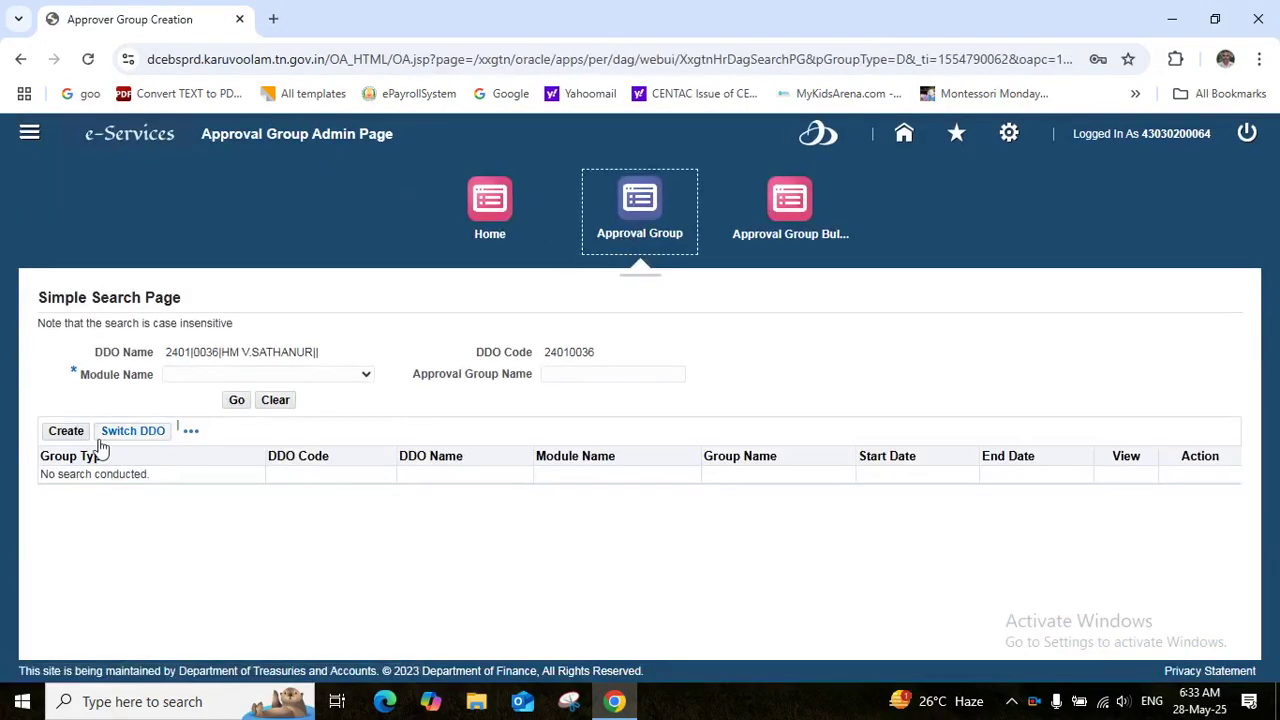
left_click(66, 436)
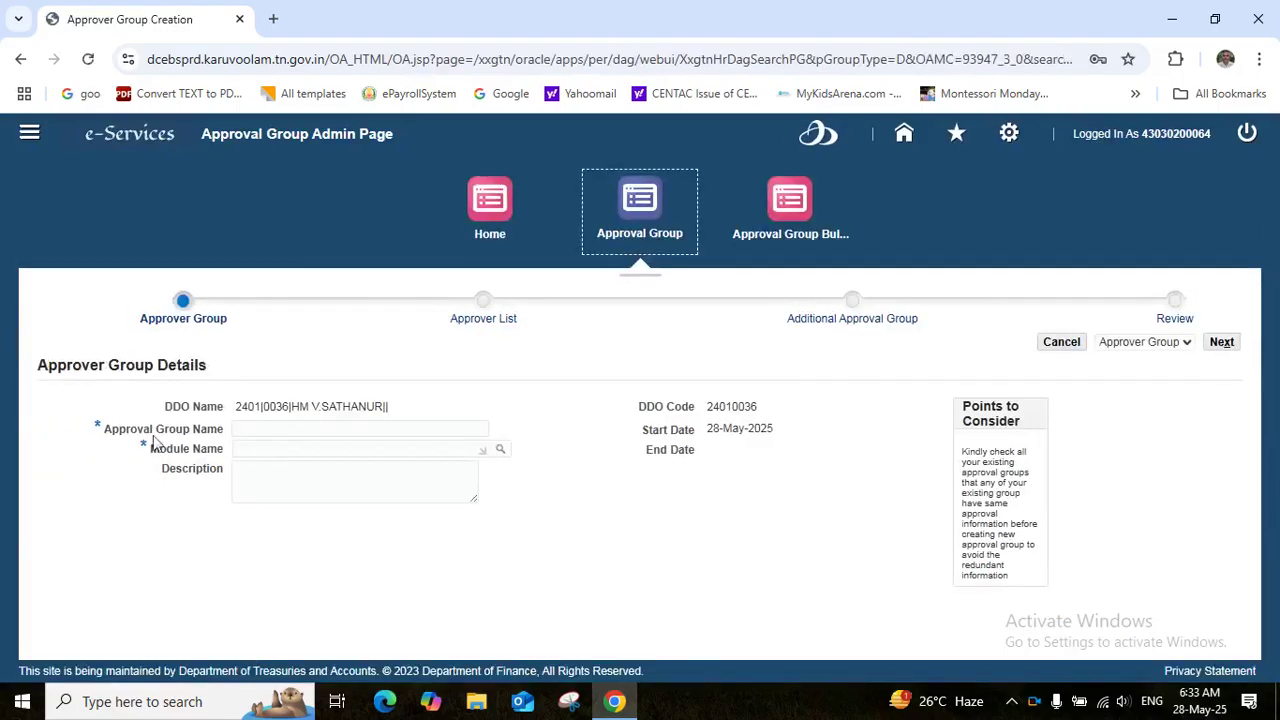
Enter group name HM LESS THAN 30 DAYS LEAVE APPROVAL GROUP with module HRMS - Service Register(SR)
left_click(313, 427)
type("HM LESS THAN 30 DAYS LEAVE APPROVAL GROUP")
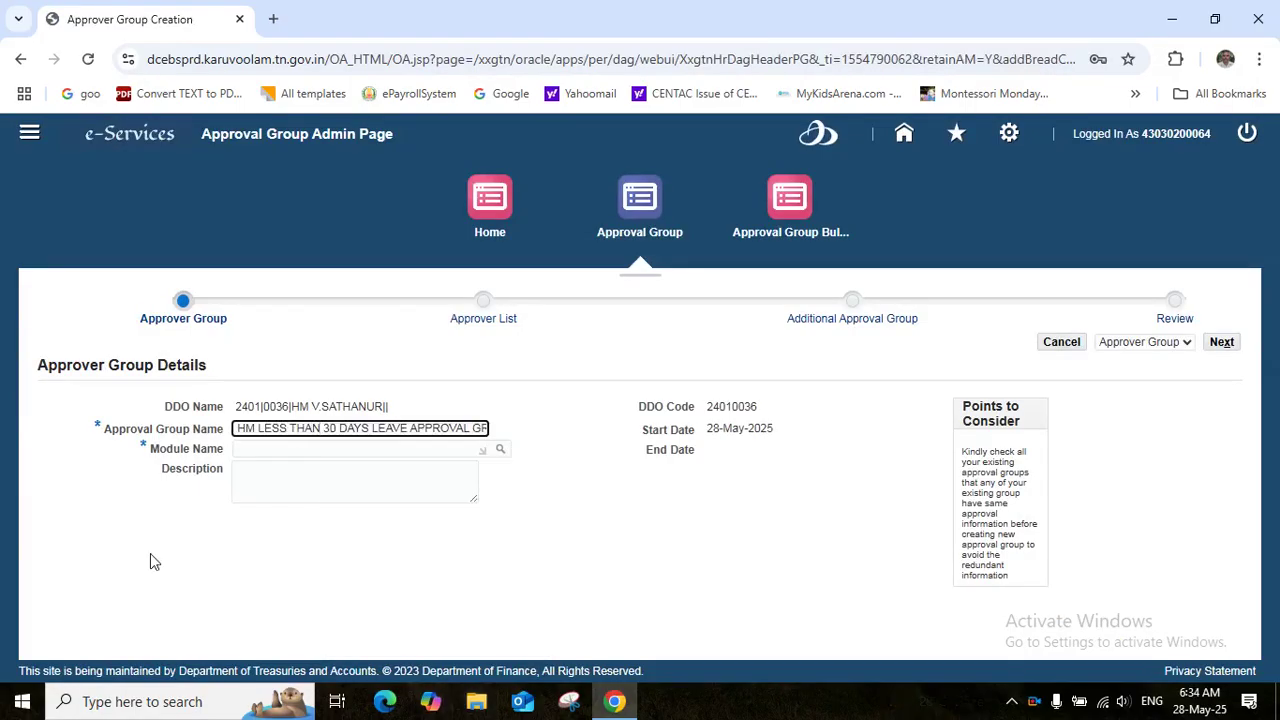
left_click(263, 451)
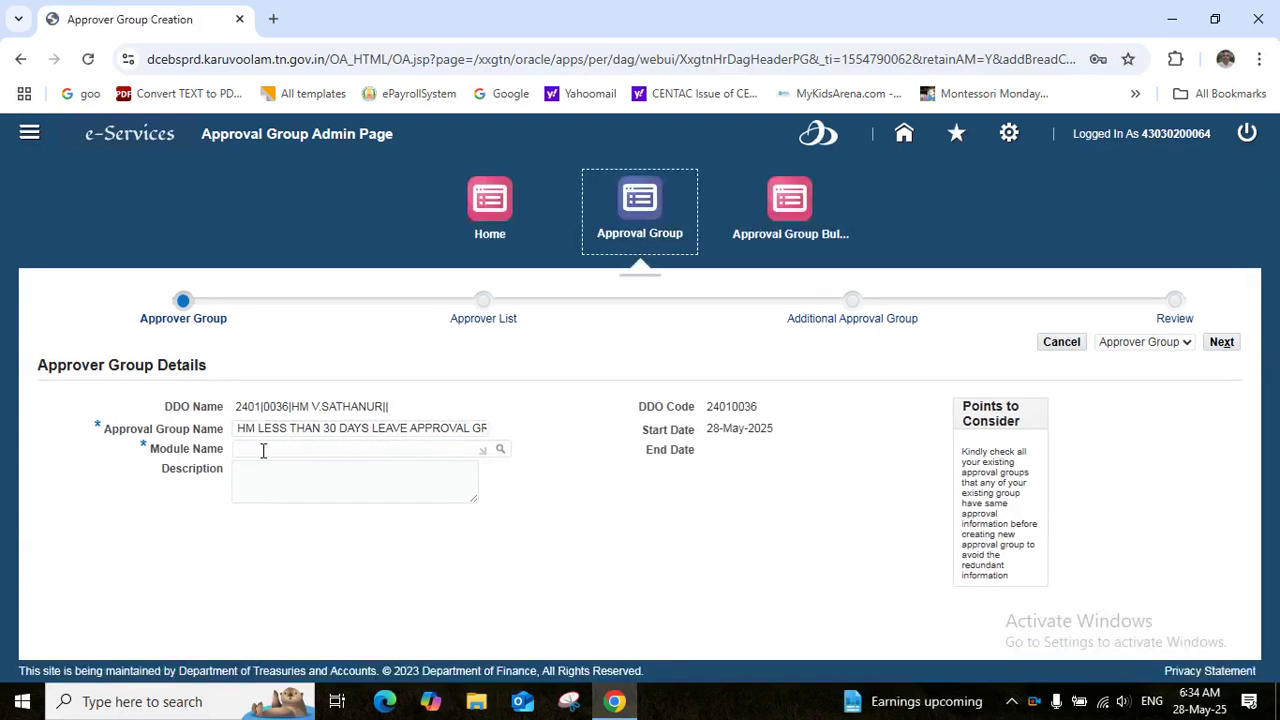
left_click(261, 450)
type("HRMS")
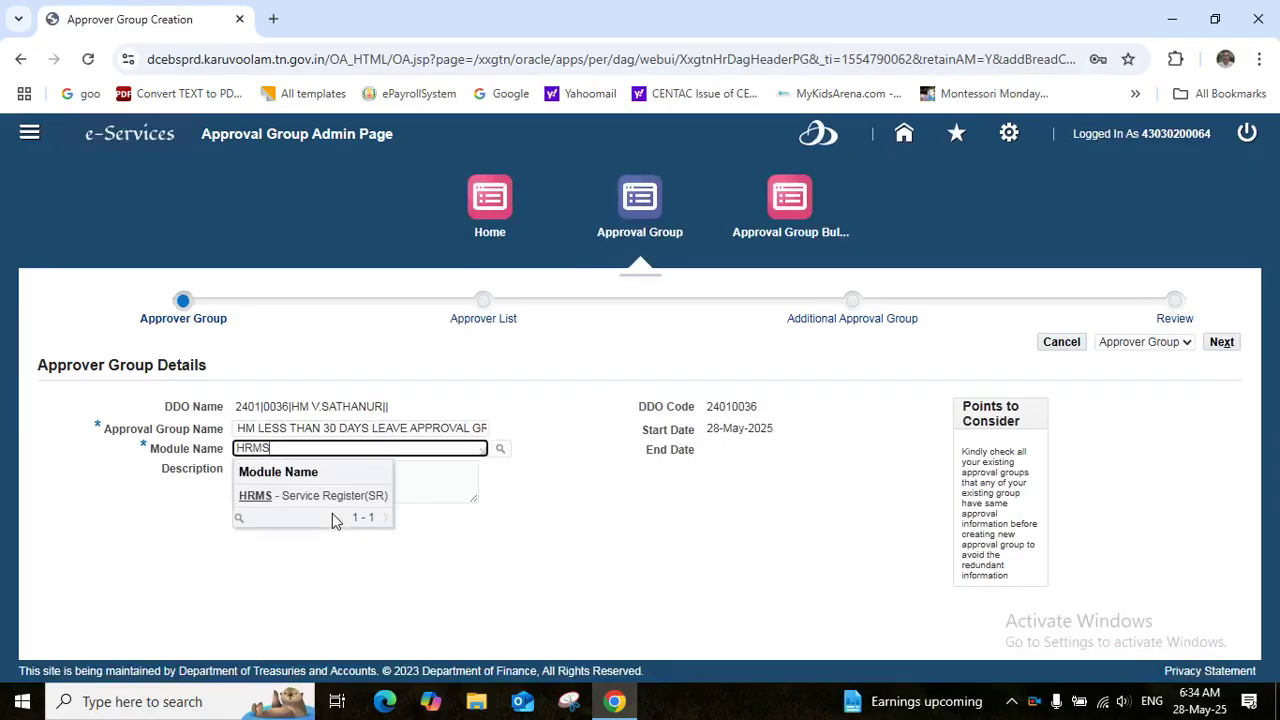
left_click(312, 508)
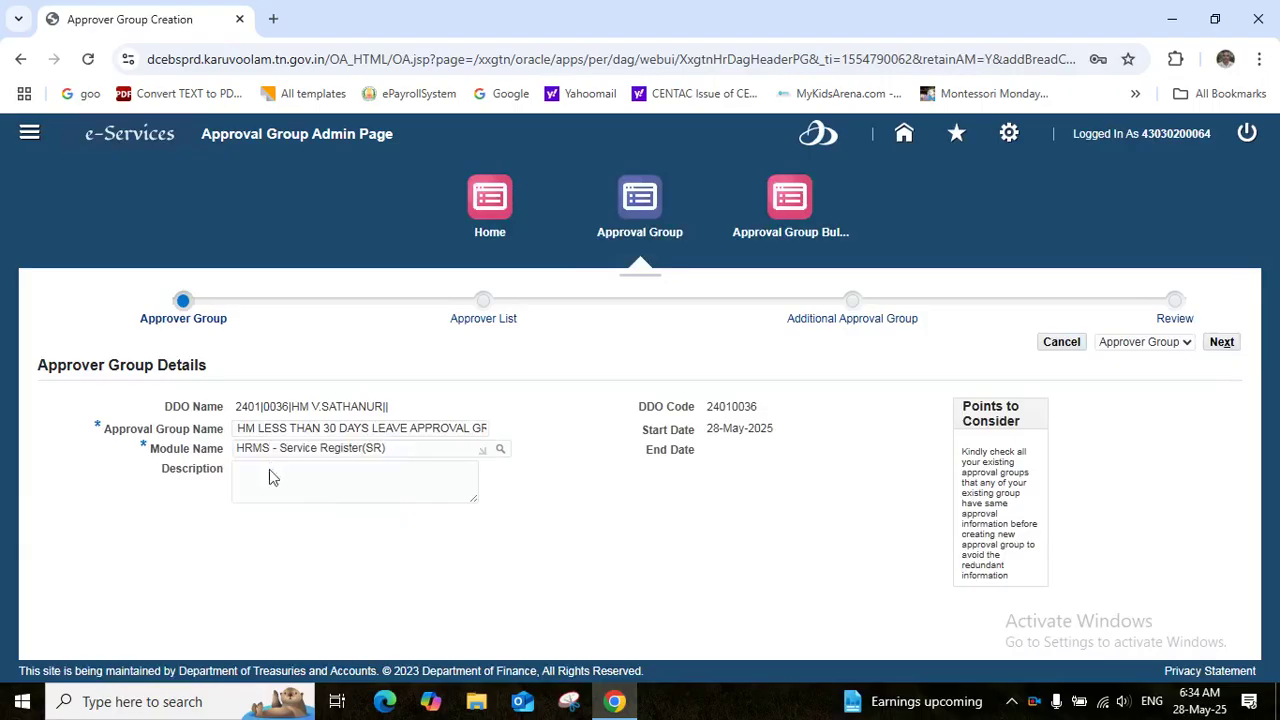
Copy the group name into Description and add REQUEST after the word LEAVE
left_click(255, 472)
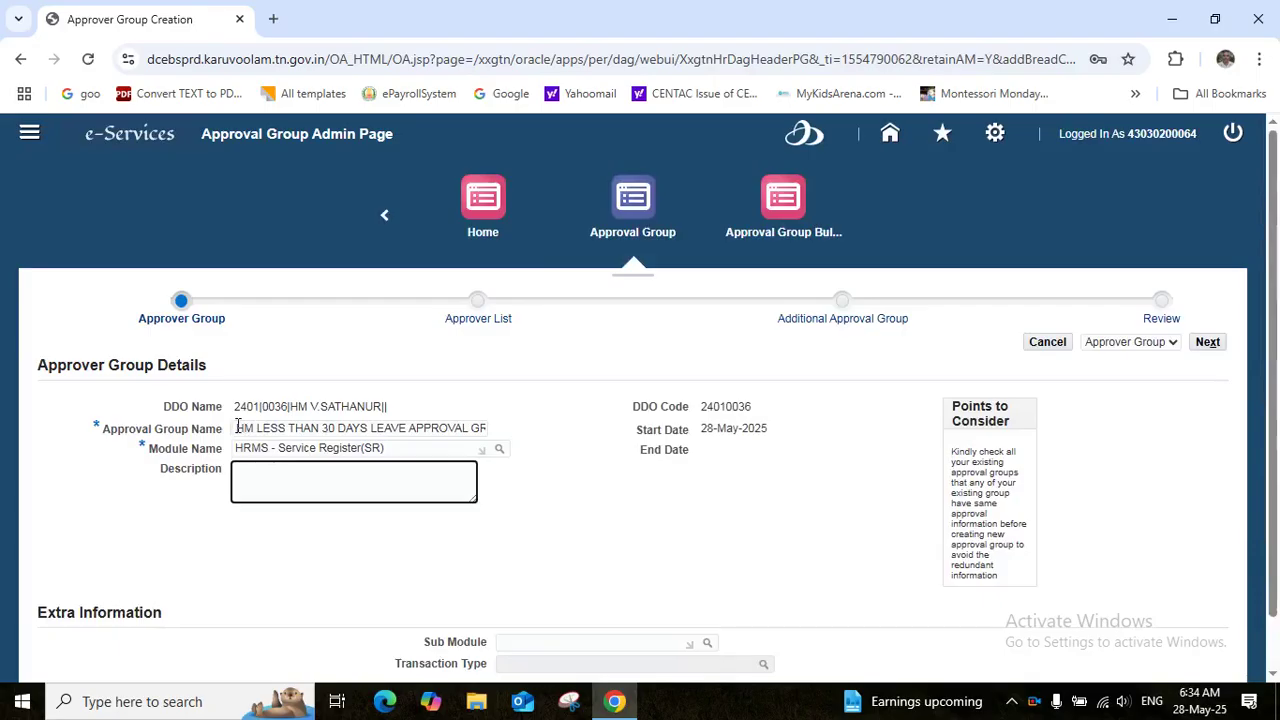
left_click_drag(239, 428, 552, 458)
key("ctrl+c")
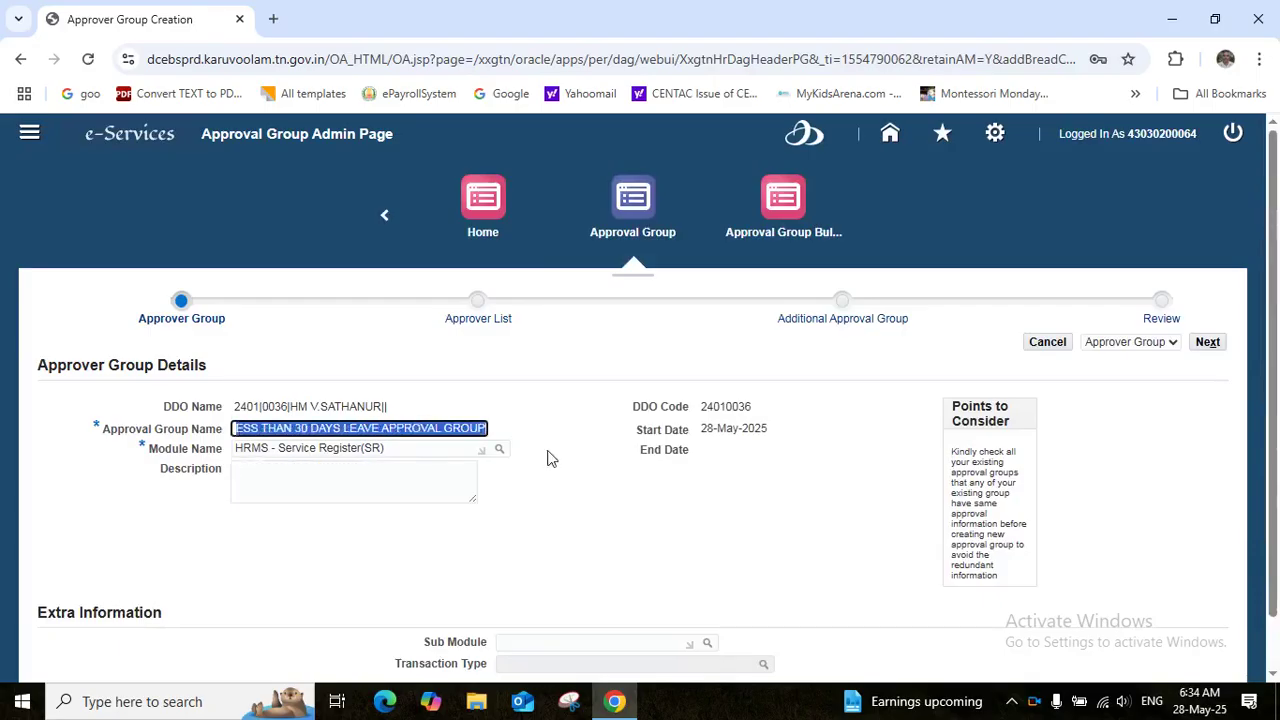
left_click(249, 474)
key("ctrl+v")
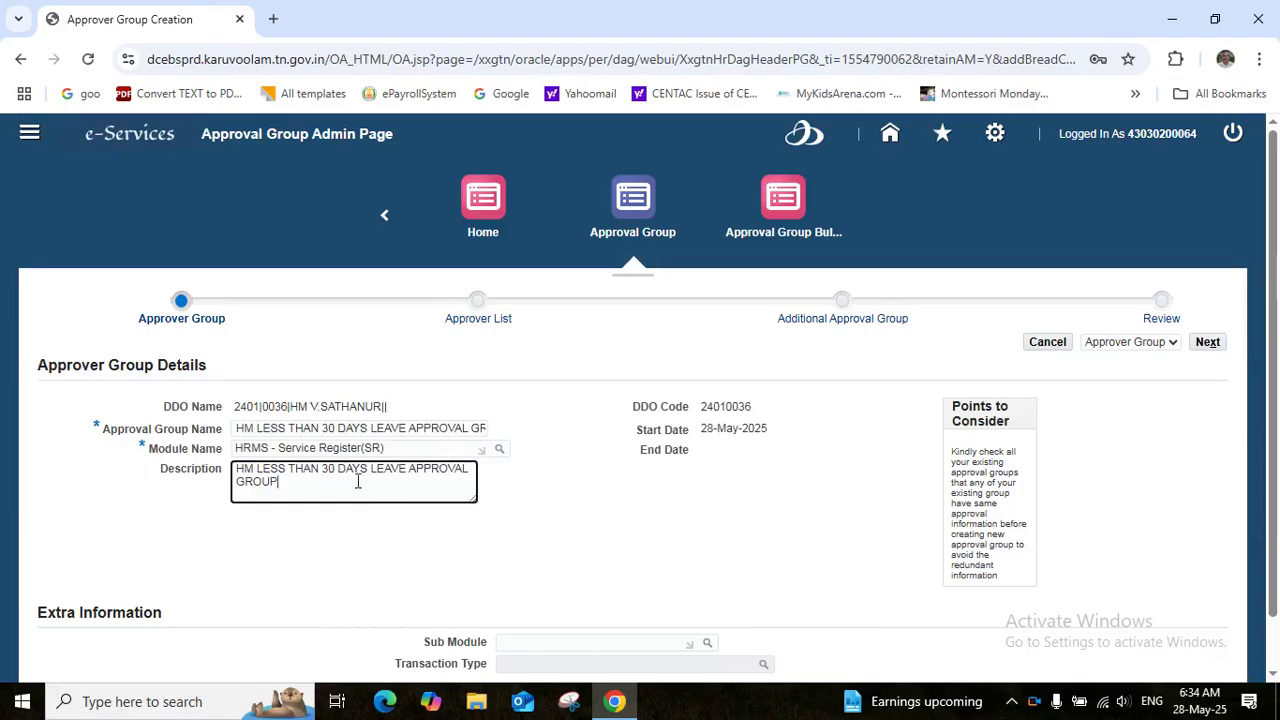
left_click(408, 470)
type("R ")
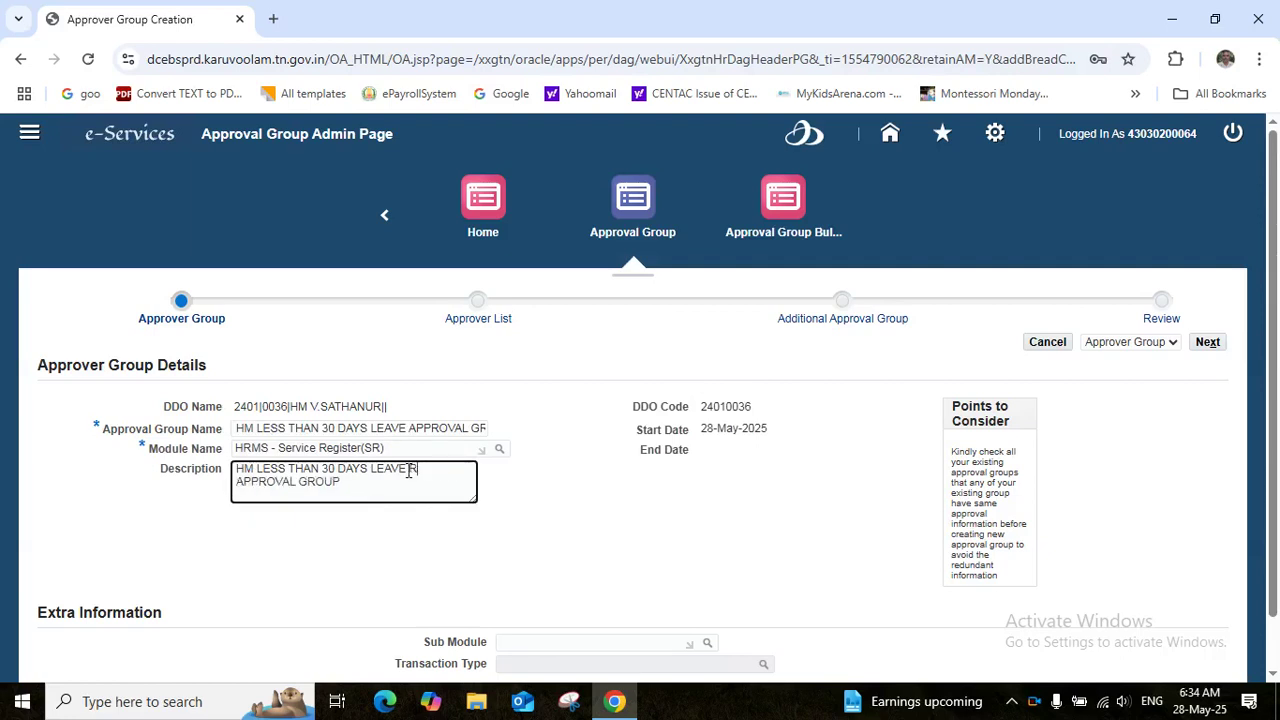
type("EQUEST")
left_click(600, 642)
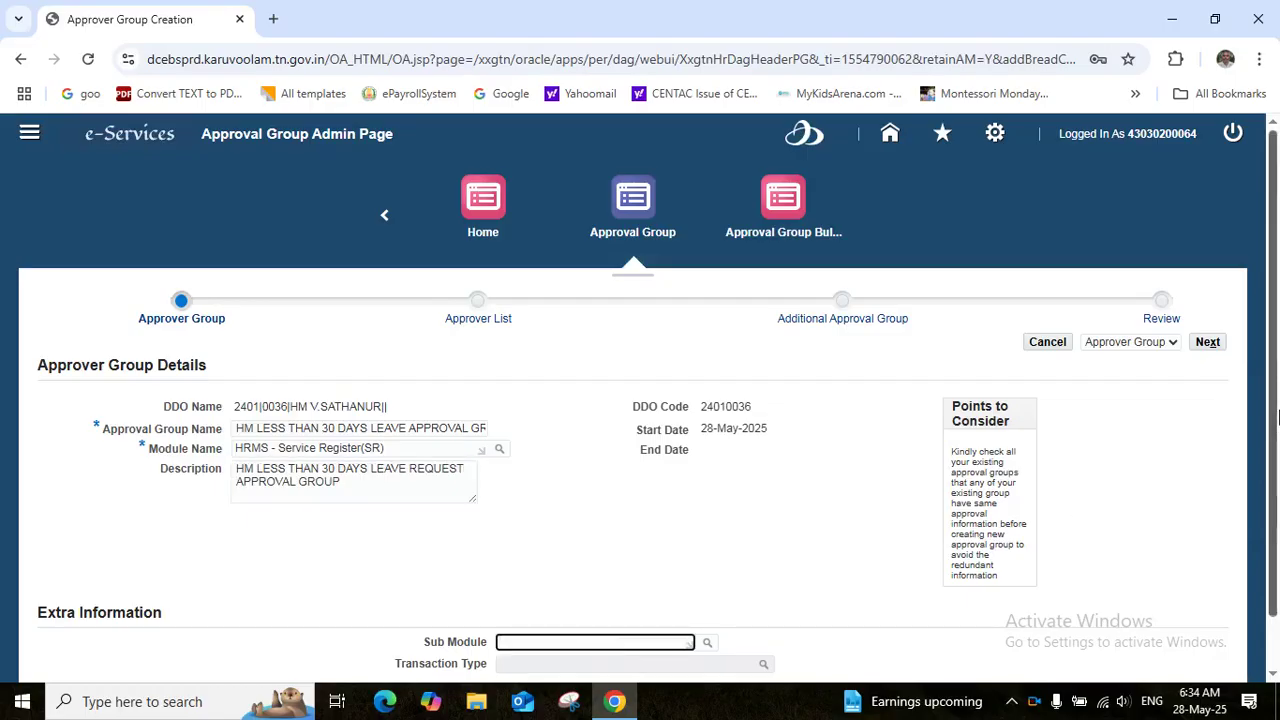
left_click_drag(1278, 418, 1278, 556)
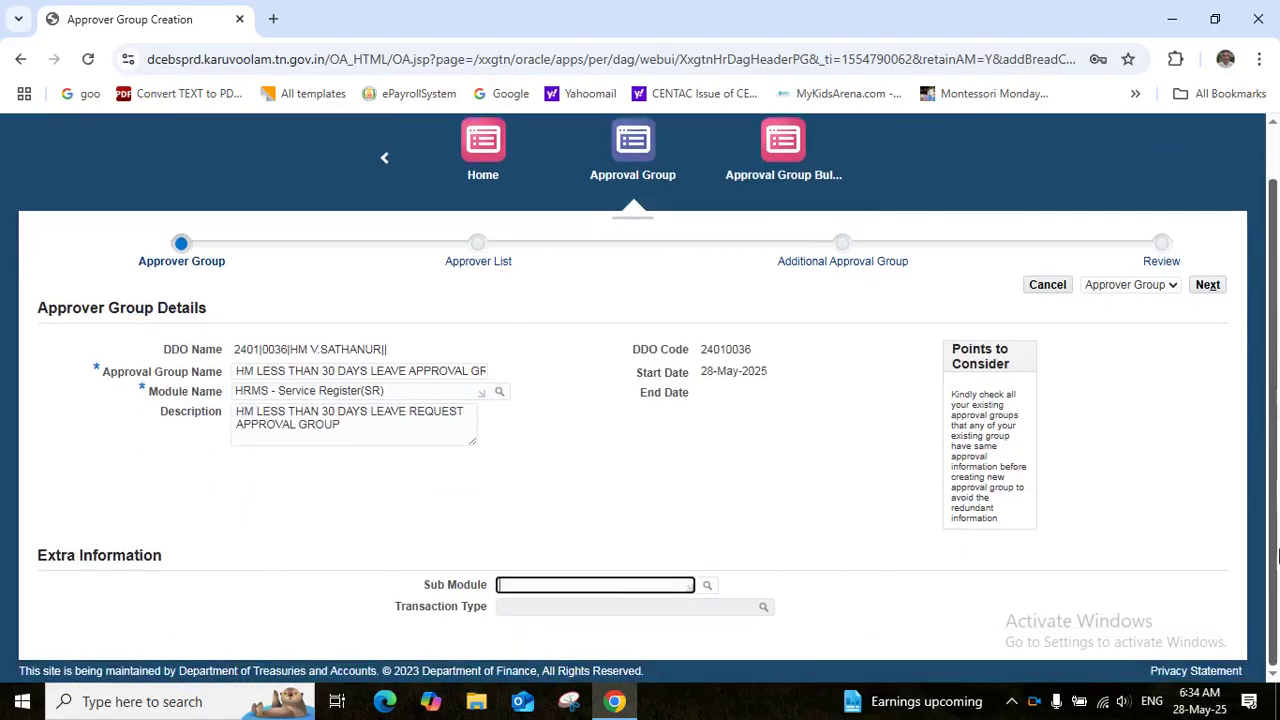
Set the sub module to Leave using its search list
left_click(707, 588)
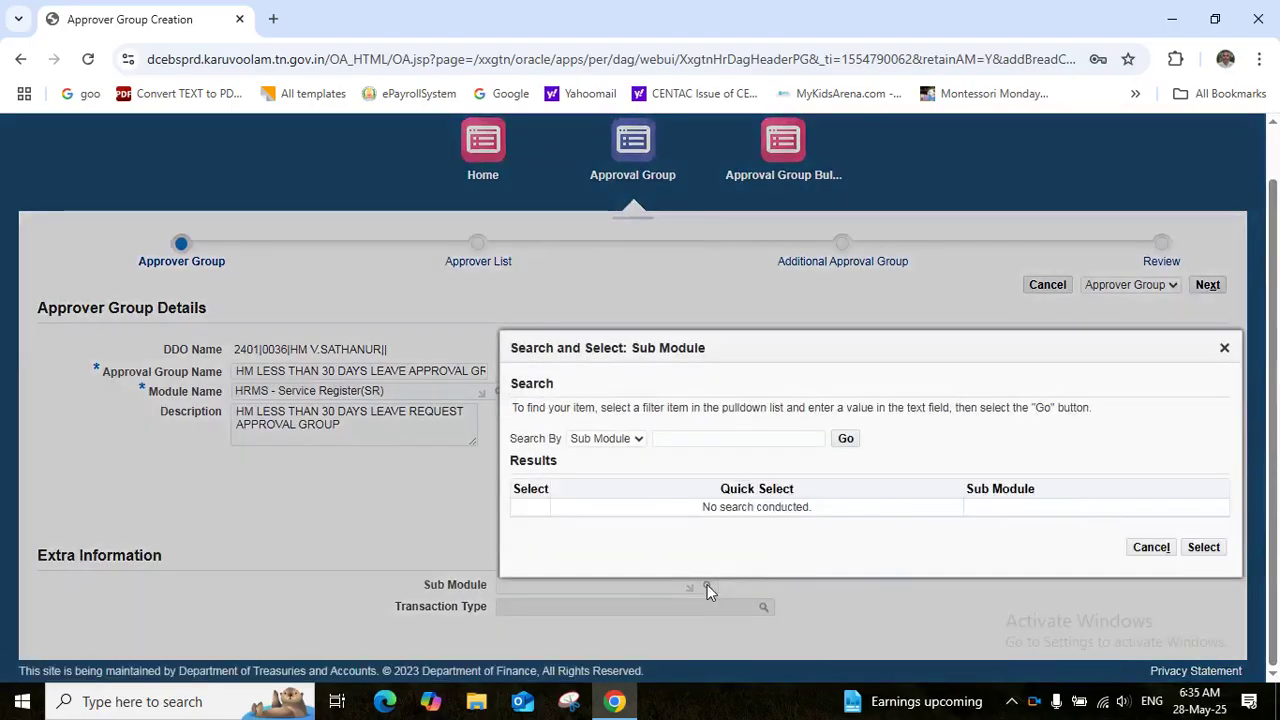
left_click(845, 439)
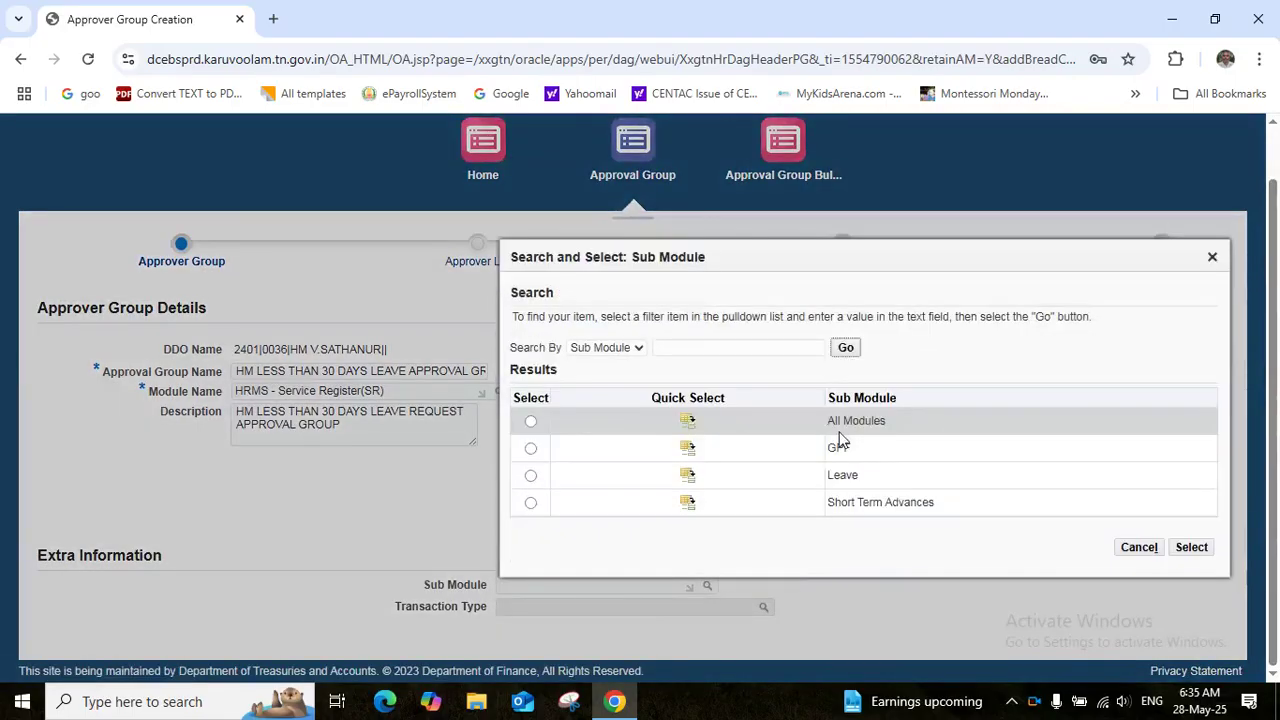
left_click(691, 480)
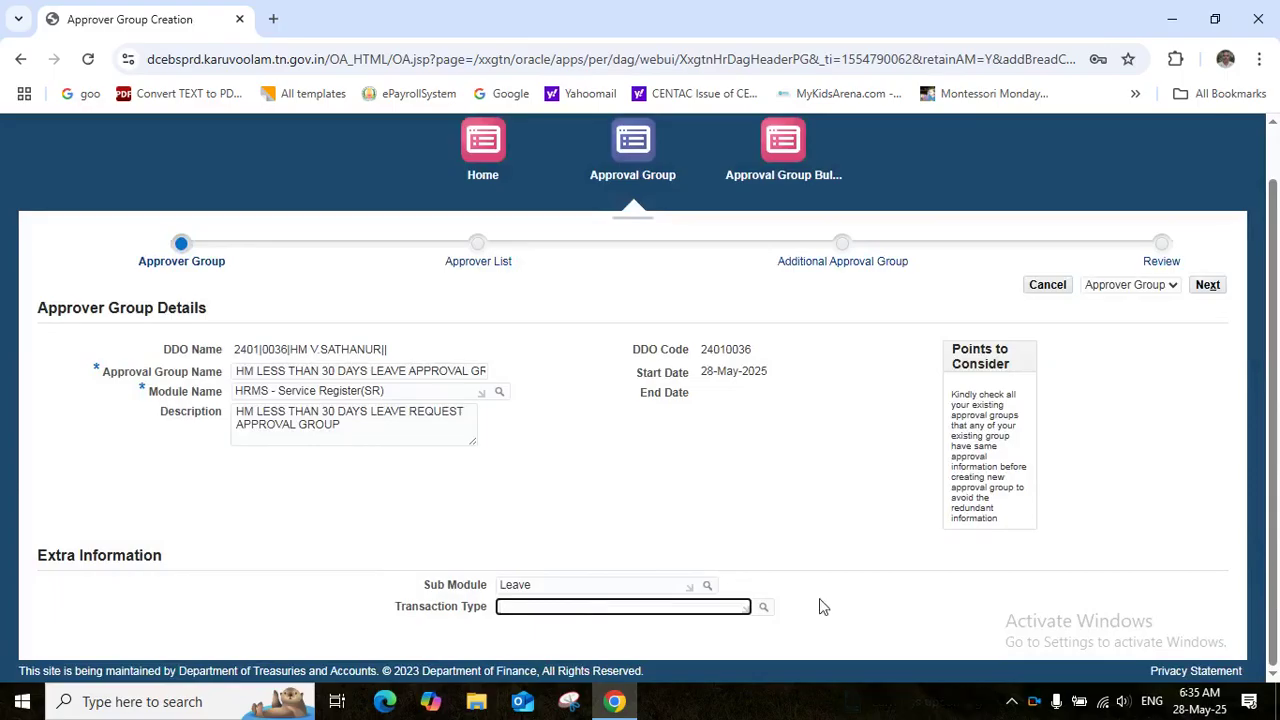
Set transaction type Other Leaves less than or equal to 30 Days and proceed to the Approver List
left_click(763, 608)
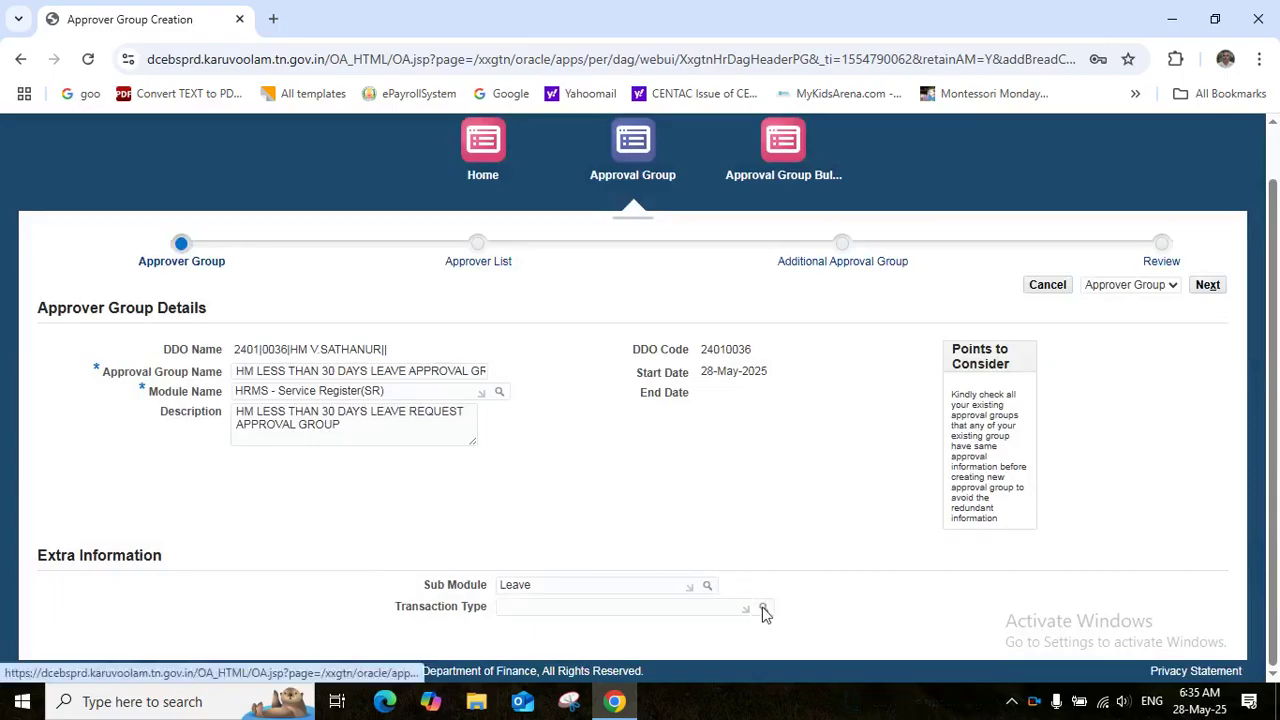
left_click(871, 462)
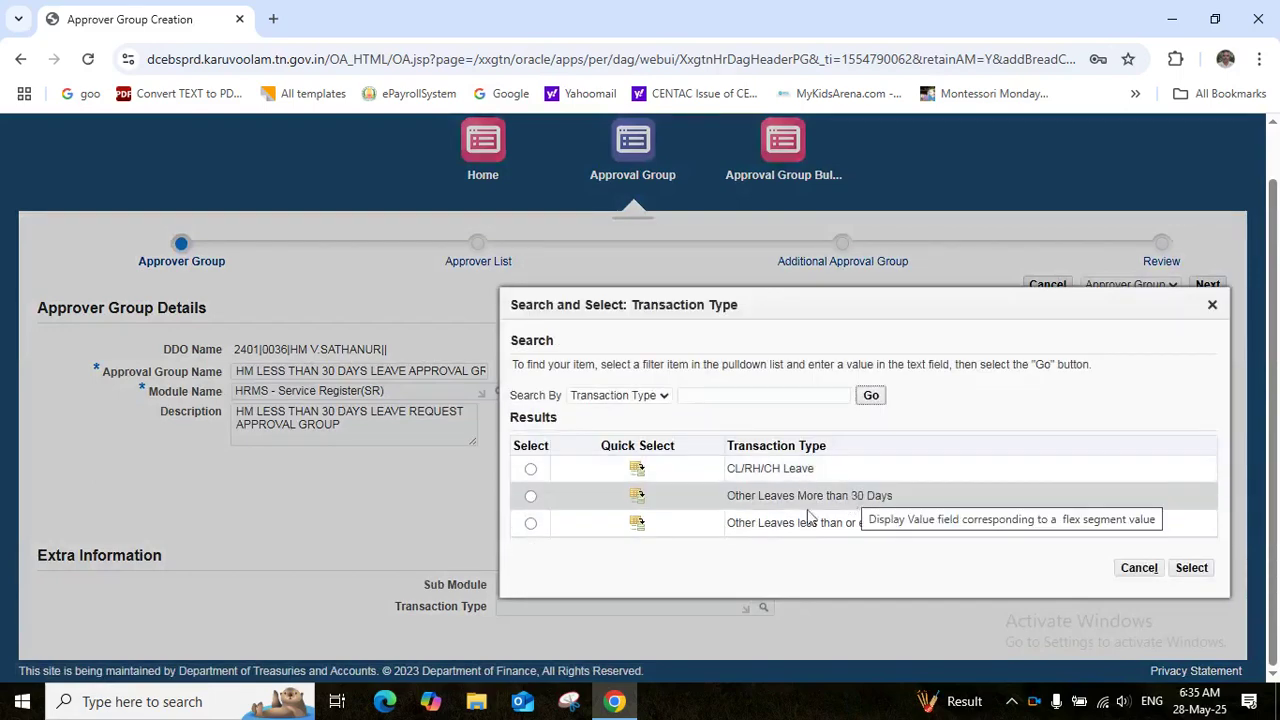
left_click(638, 525)
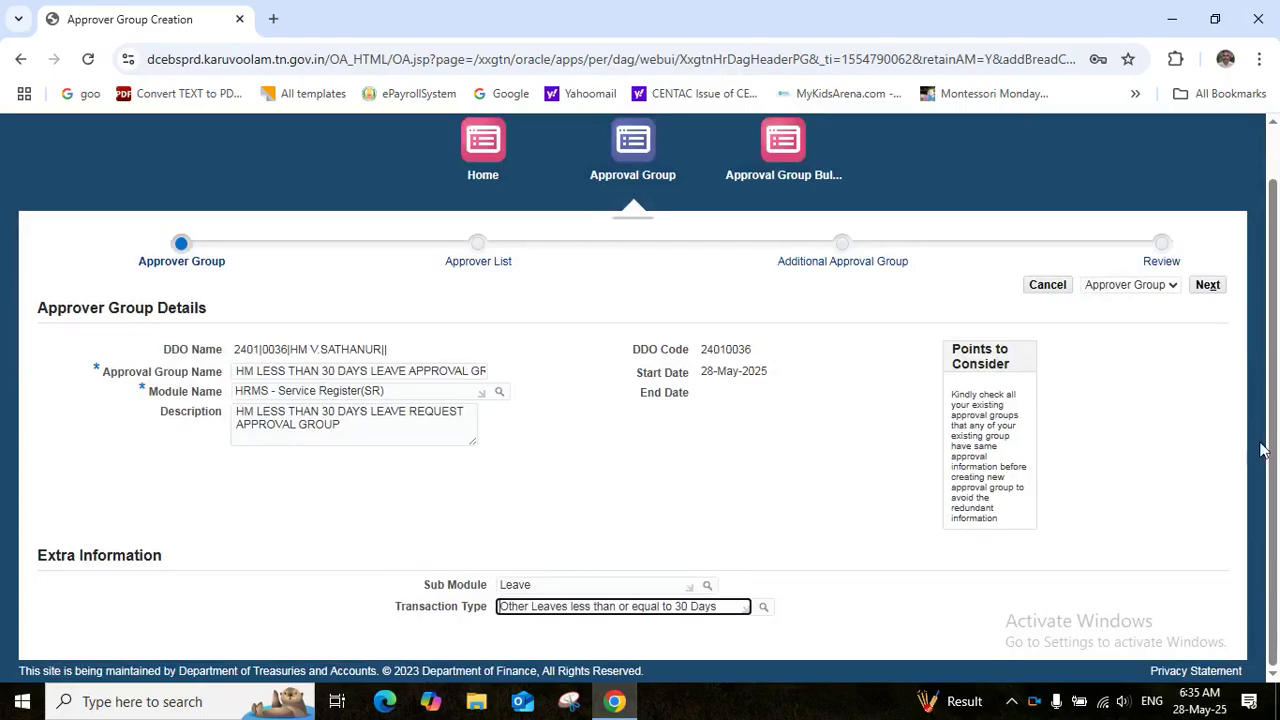
left_click(1209, 288)
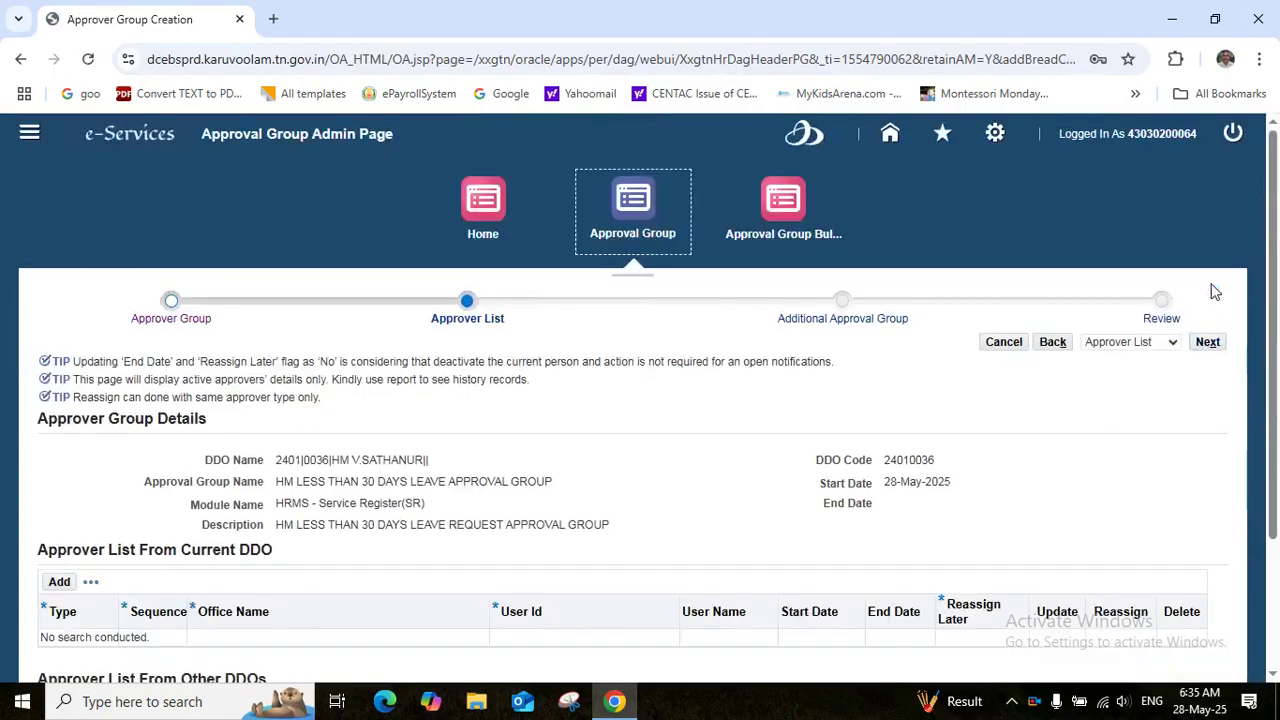
left_click_drag(1277, 422, 1278, 557)
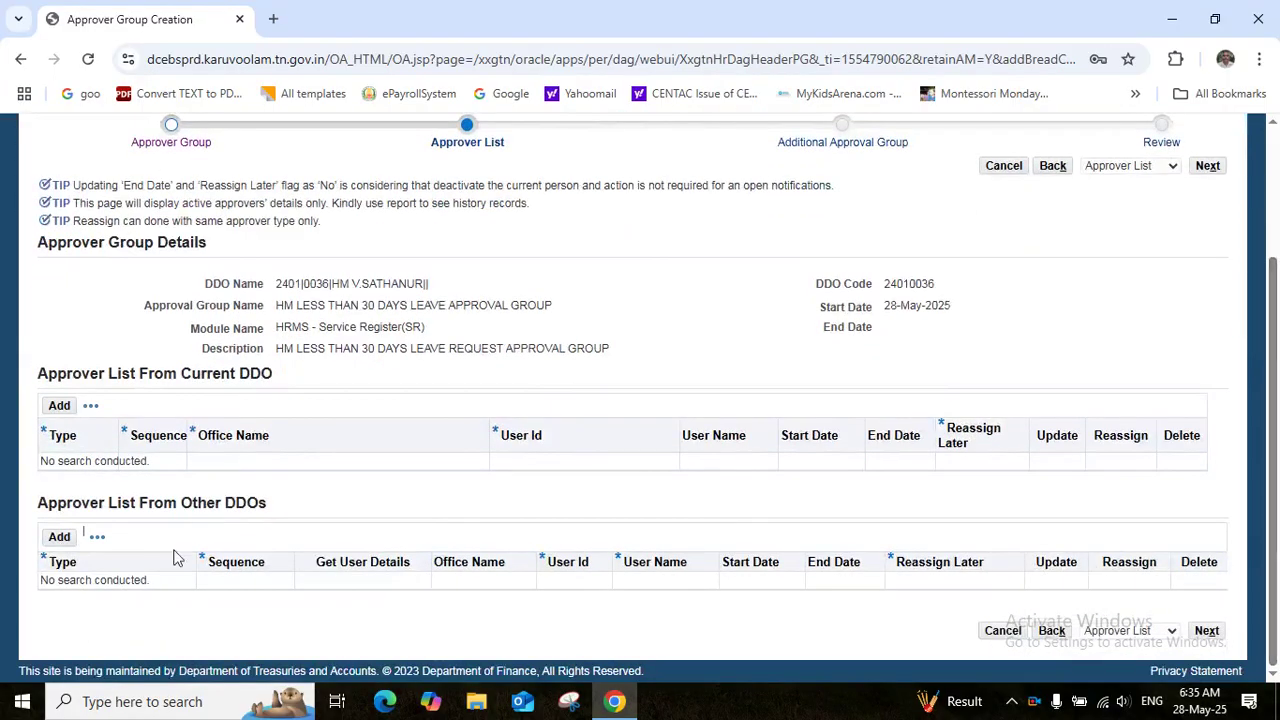
Add an other-DDO approver row with type Initiator at sequence 1
left_click(58, 539)
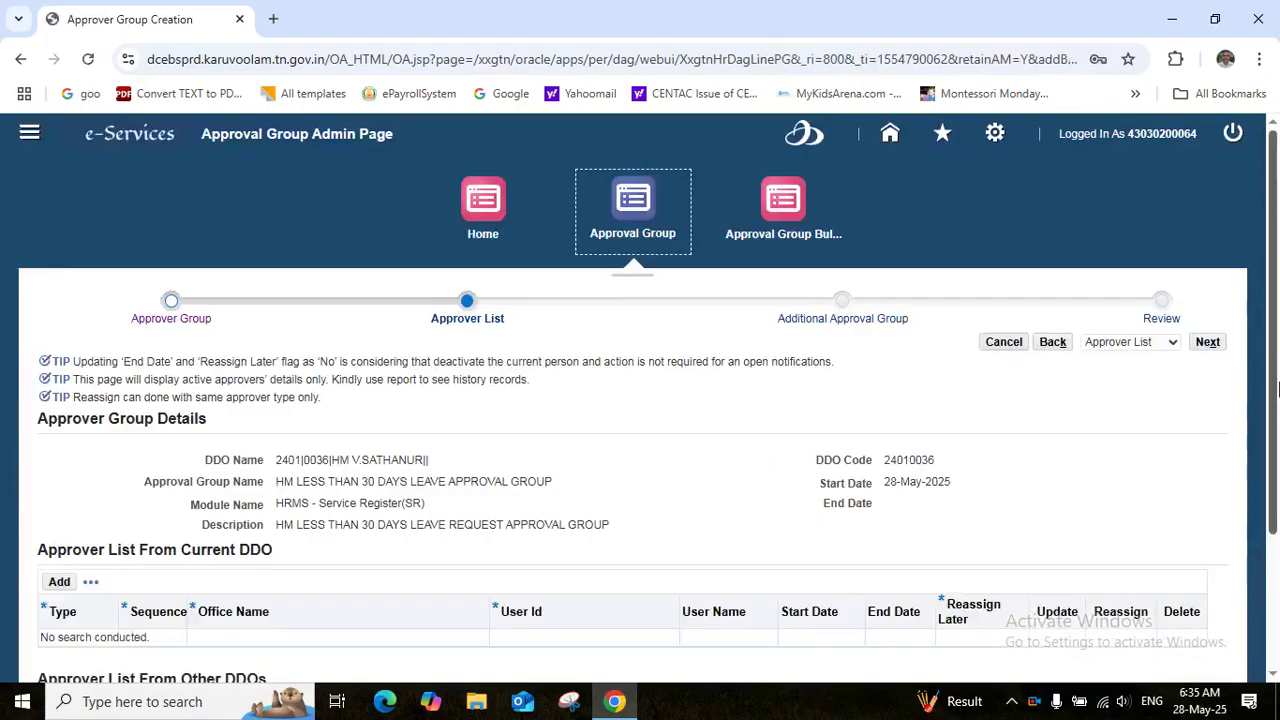
left_click_drag(1272, 390, 1278, 550)
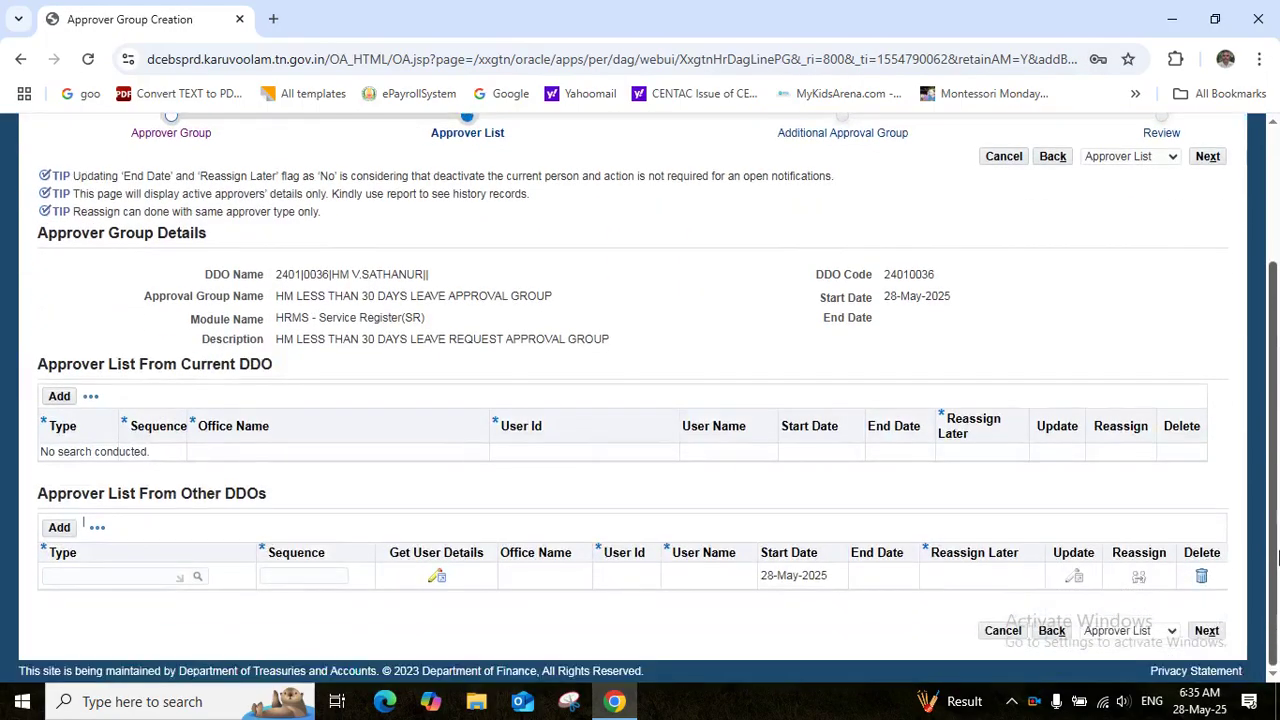
left_click(60, 575)
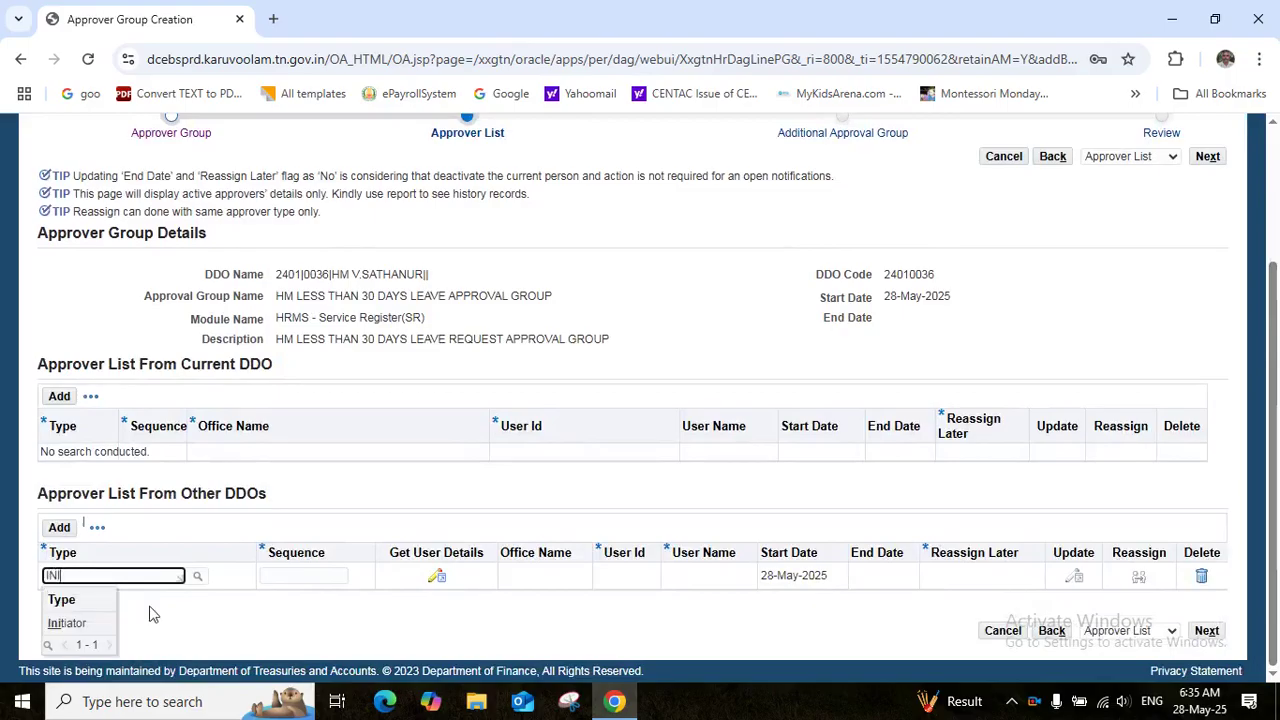
left_click(67, 623)
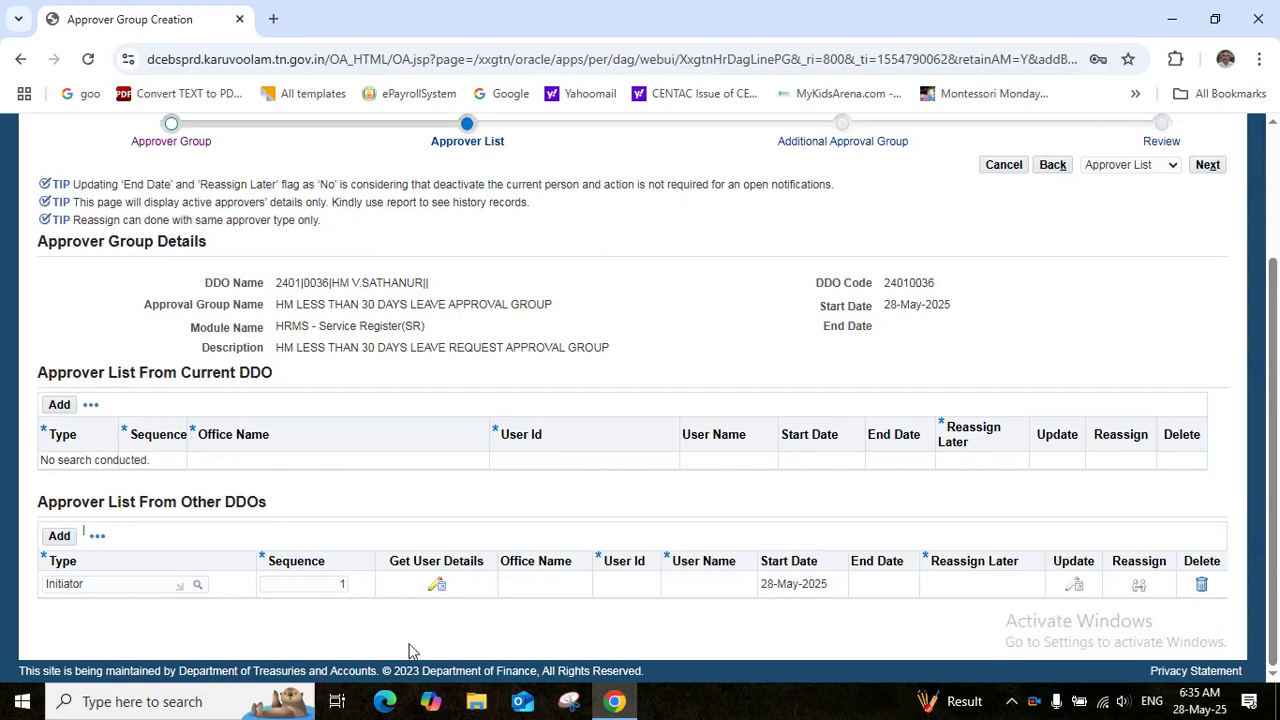
Assign the Initiator the Villupuram DDO, DISTRICT EDUCATIONAL OFFICE(SECONDARY), VILLUPURAM and a user id, then save
left_click(437, 586)
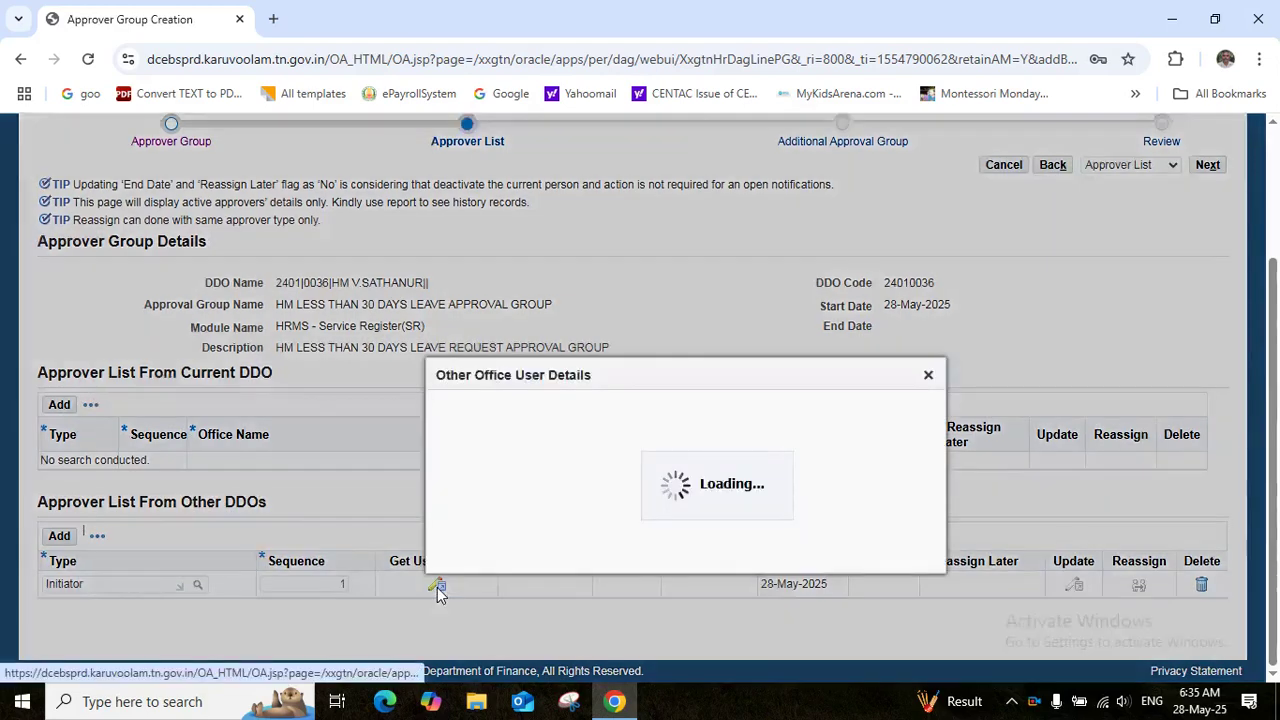
left_click(566, 410)
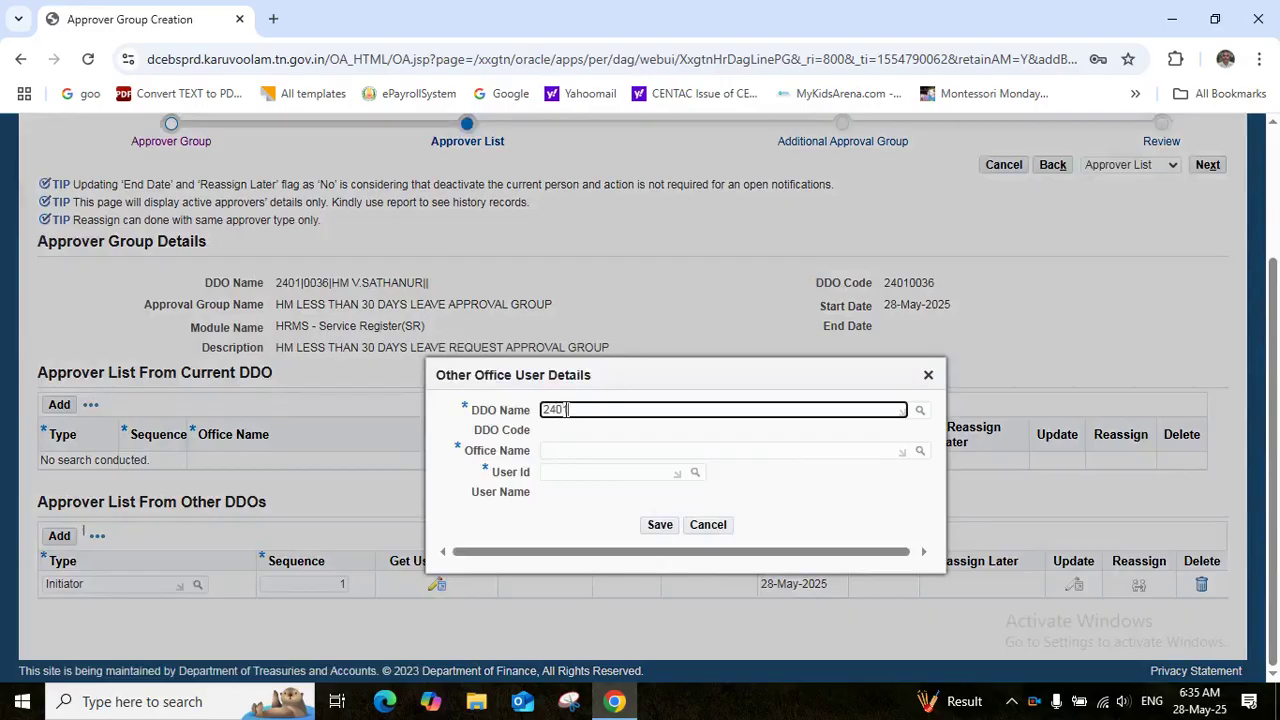
type("2401|0031")
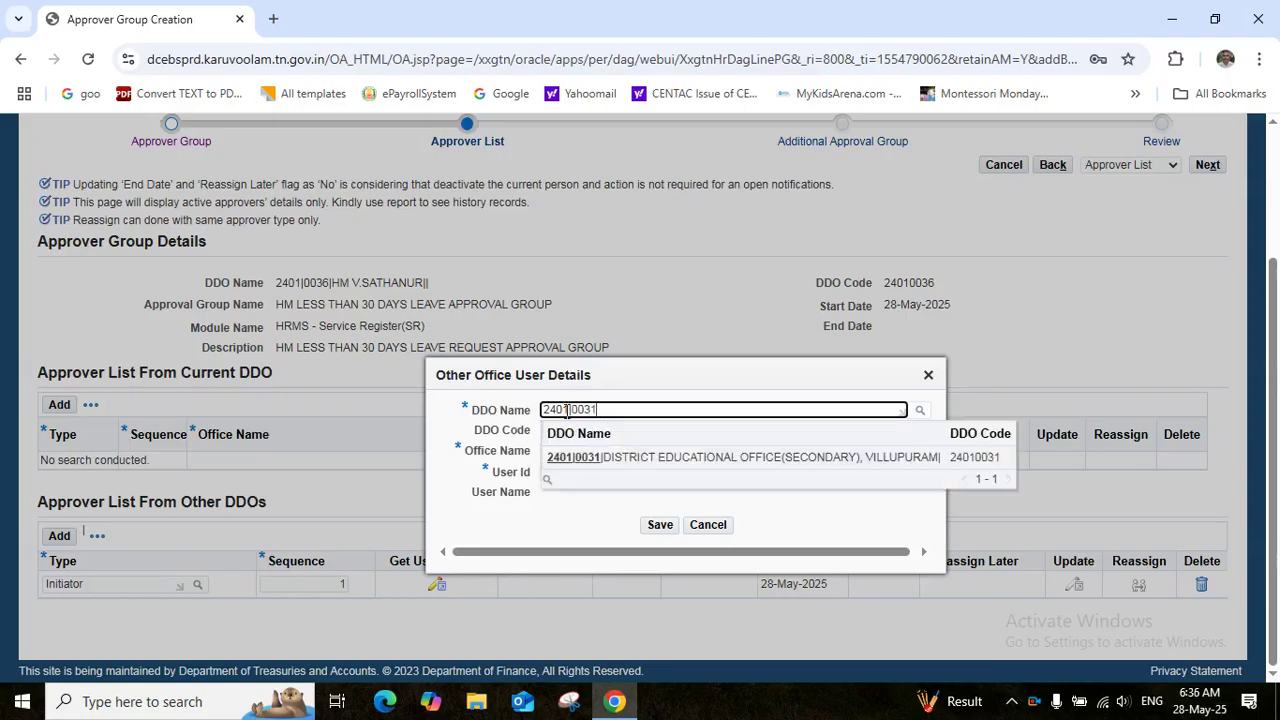
left_click(586, 457)
left_click(572, 451)
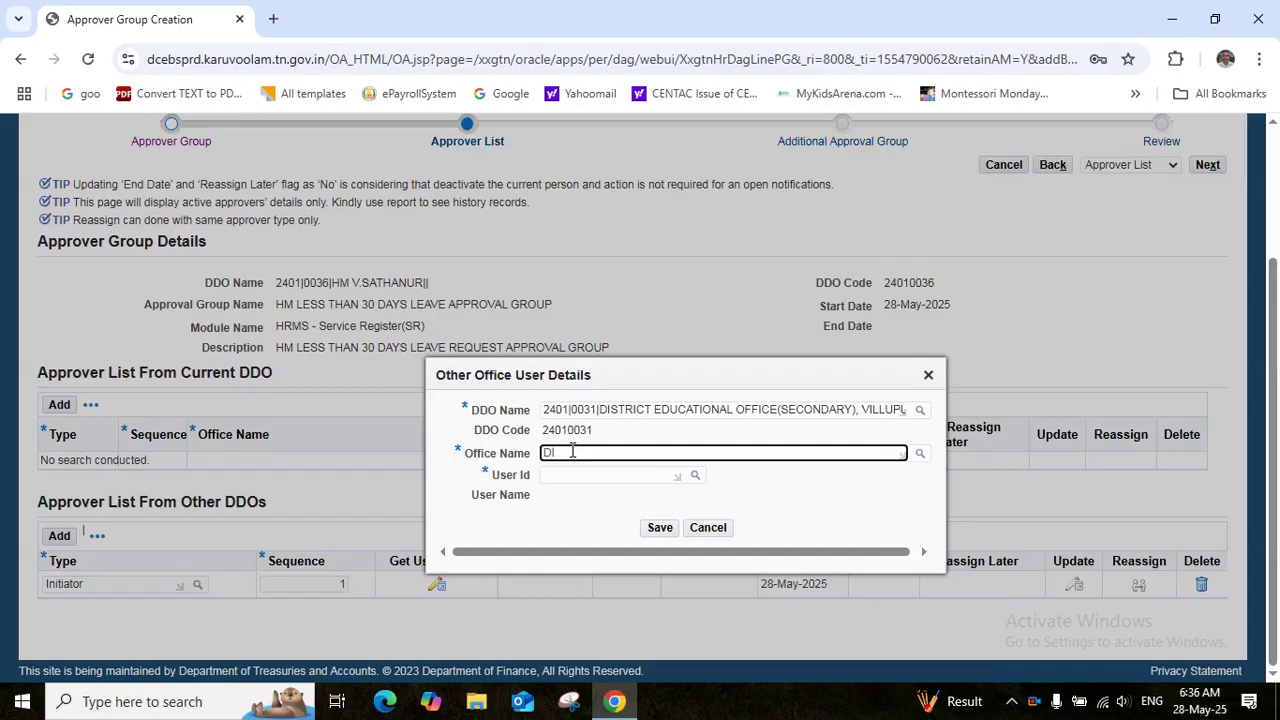
type("DIS")
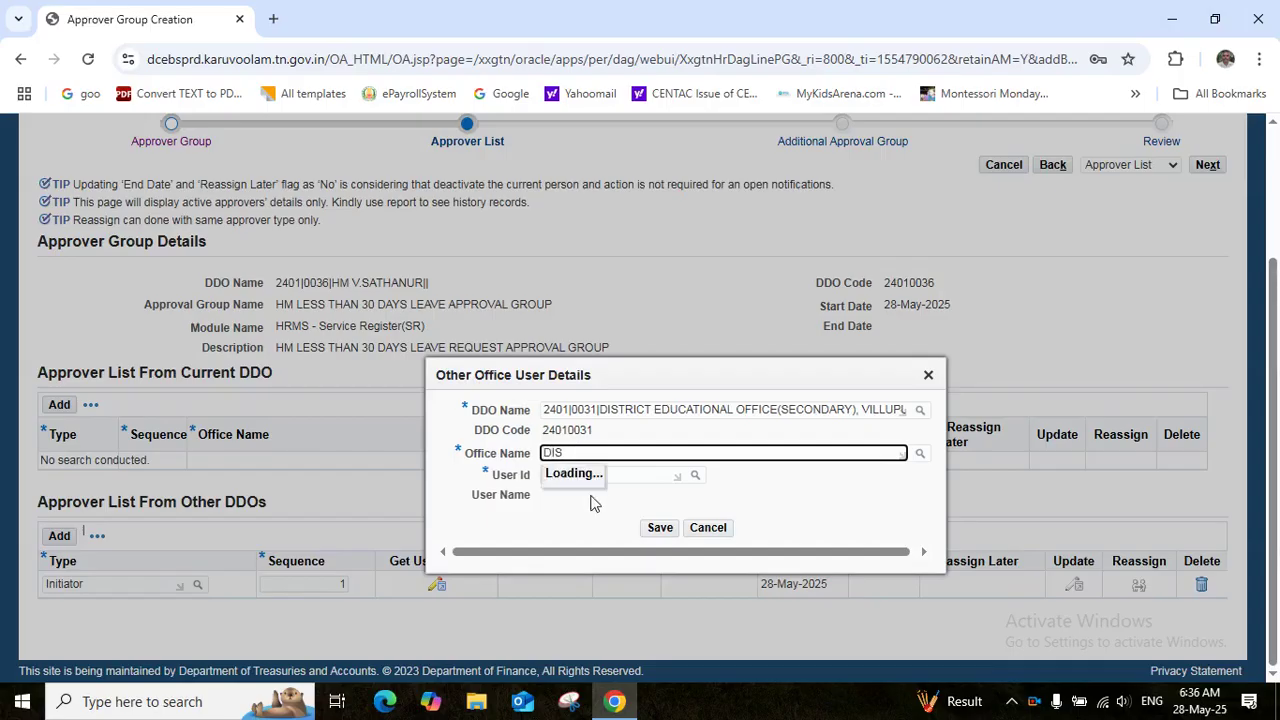
left_click(591, 500)
left_click(565, 475)
type("43020")
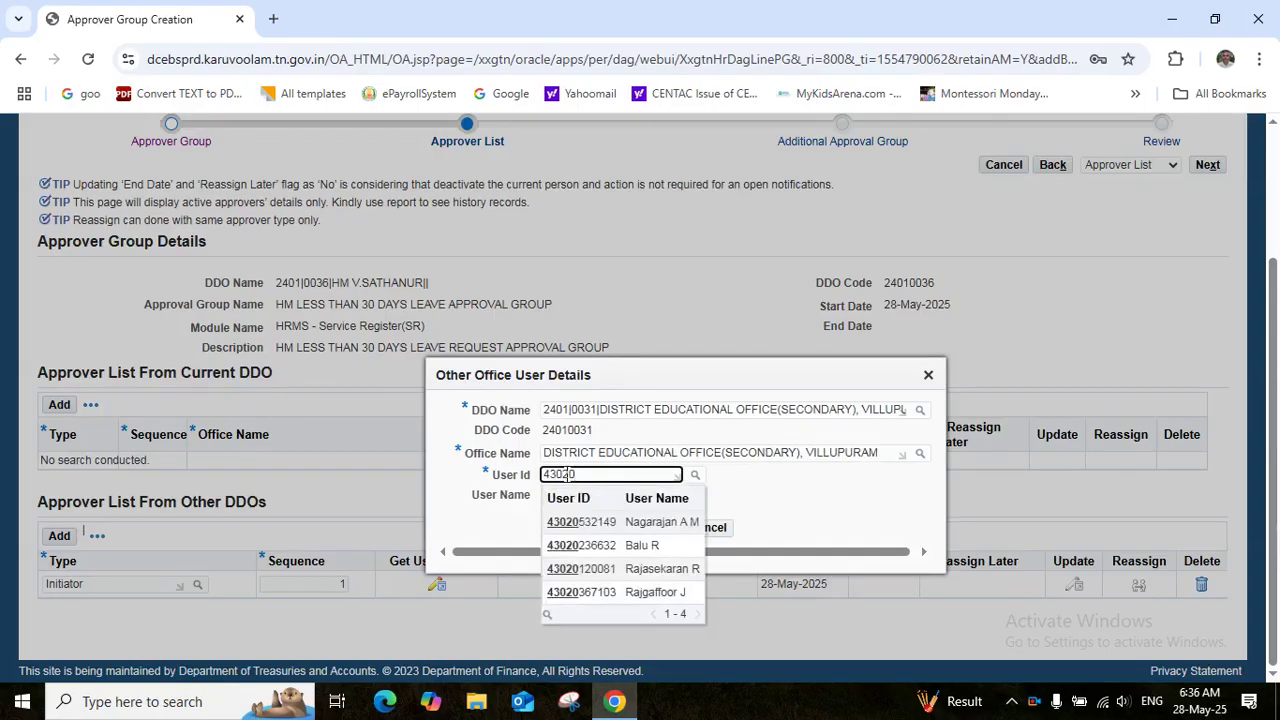
type("12")
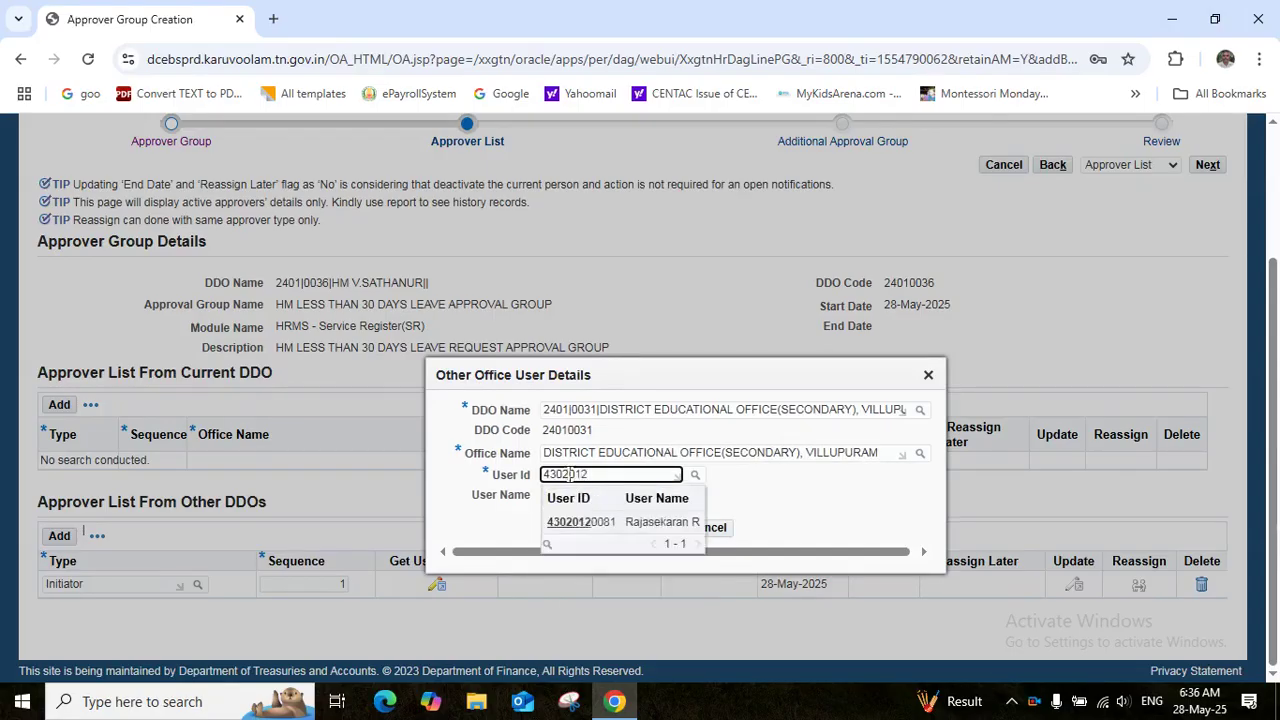
left_click(660, 524)
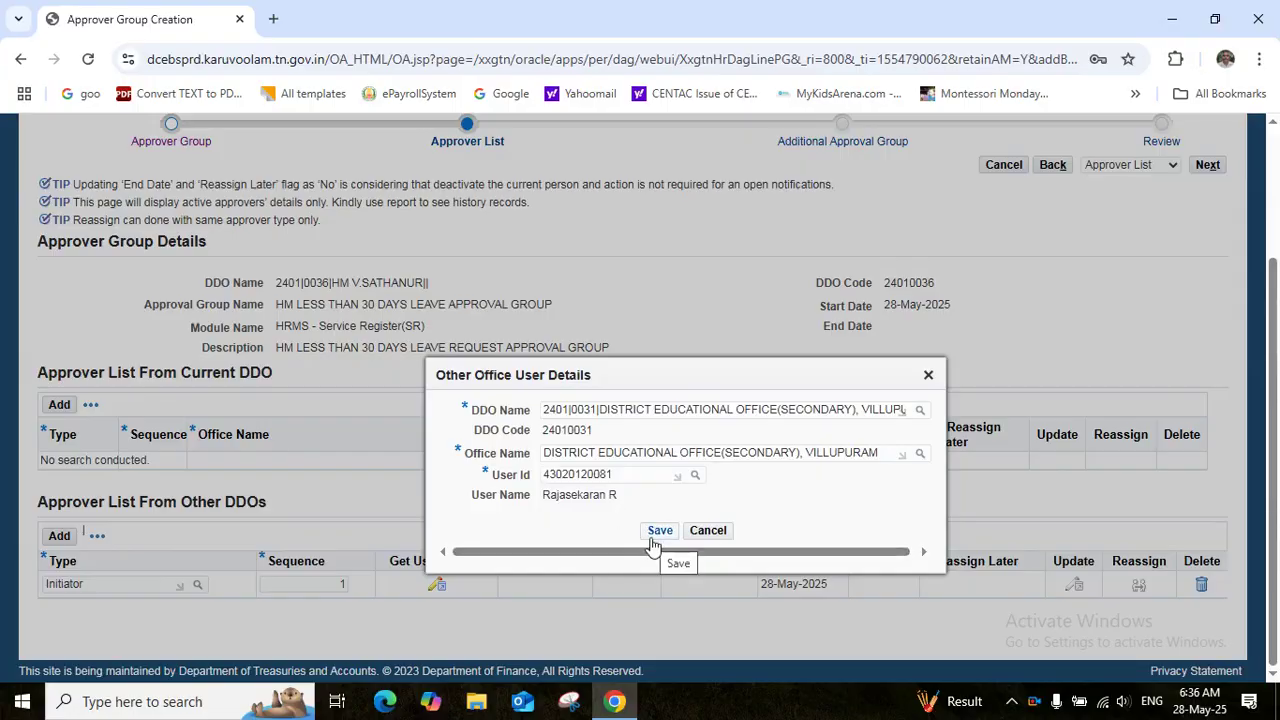
left_click(661, 536)
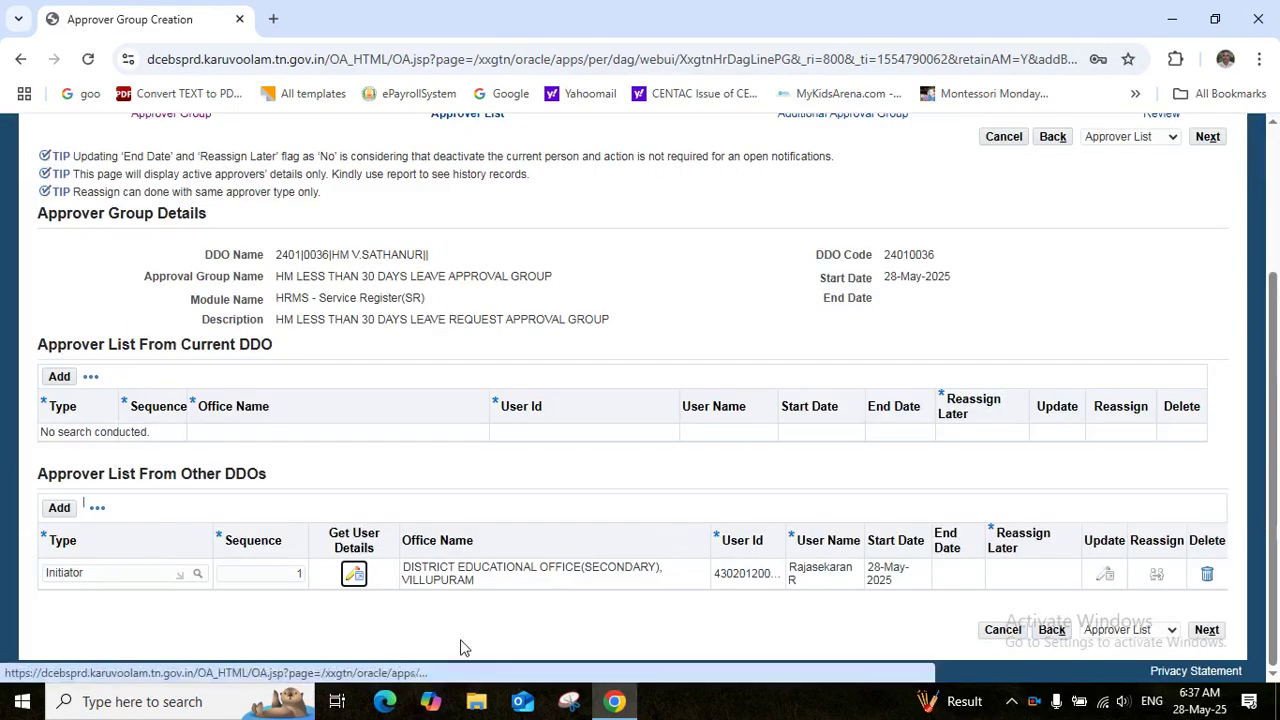
left_click(57, 508)
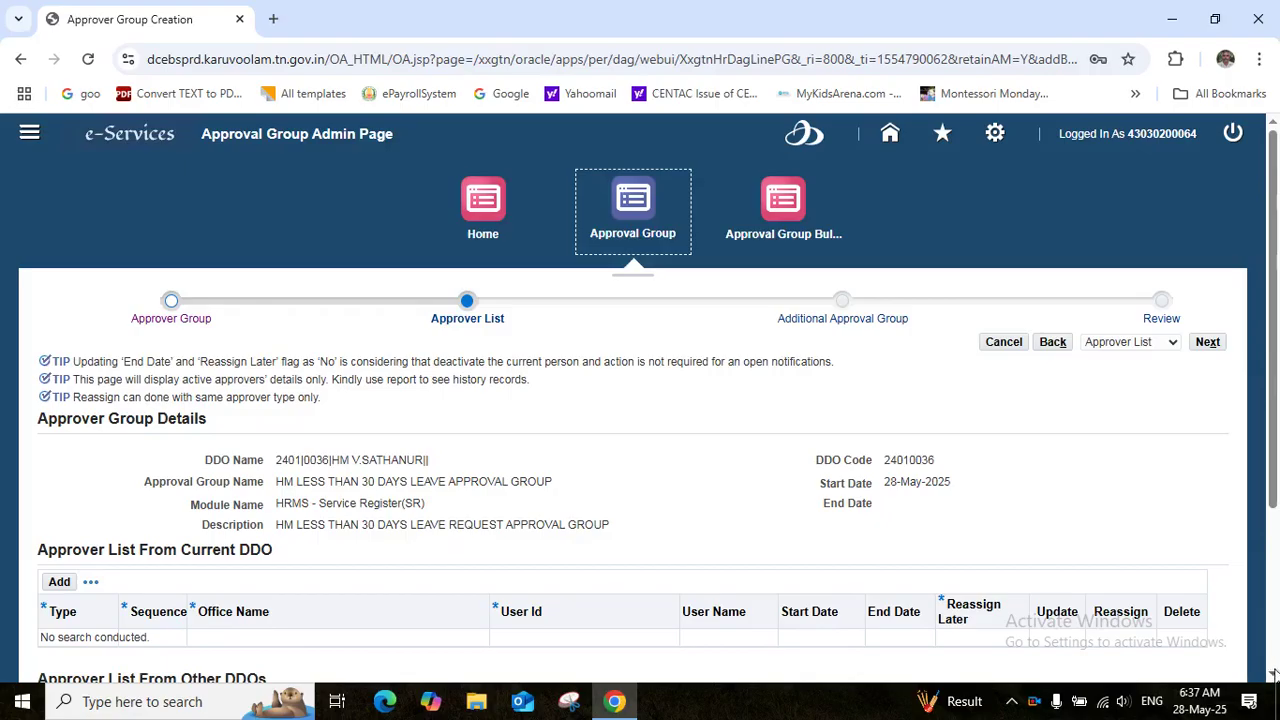
Set the second other-DDO row to type Verifier with sequence 2
scroll(1273, 675, "down", 3)
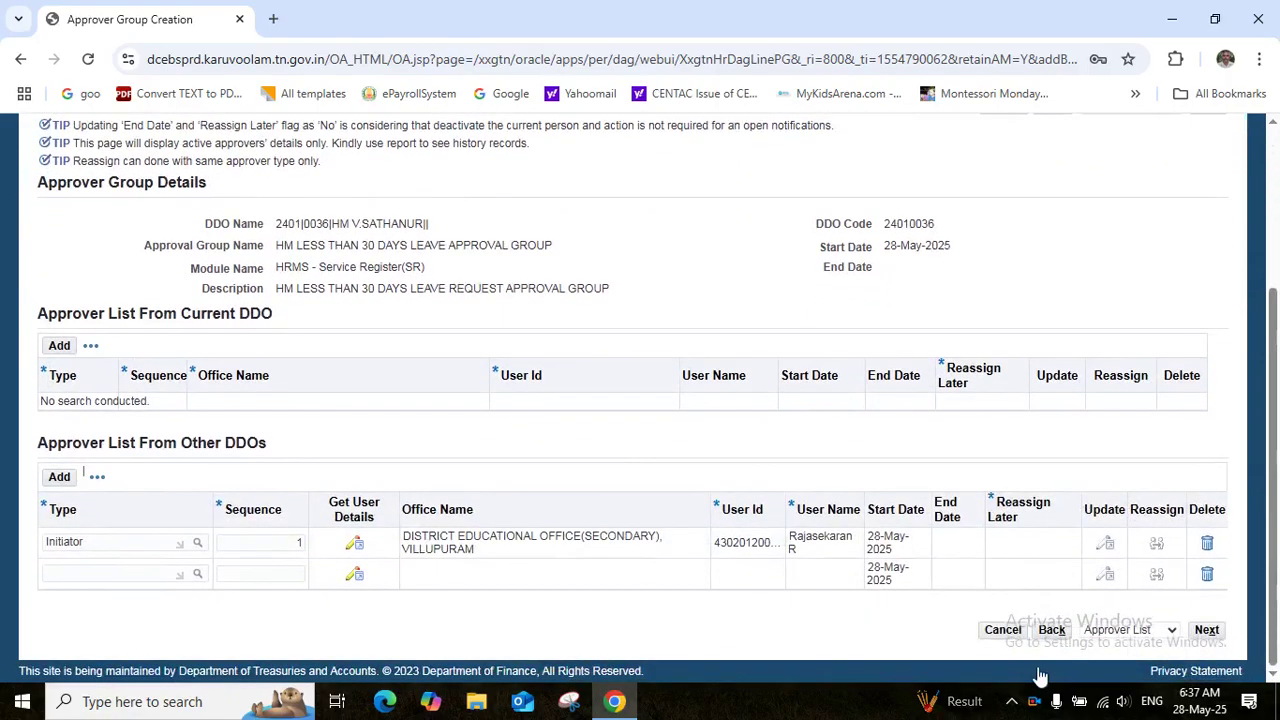
left_click(72, 572)
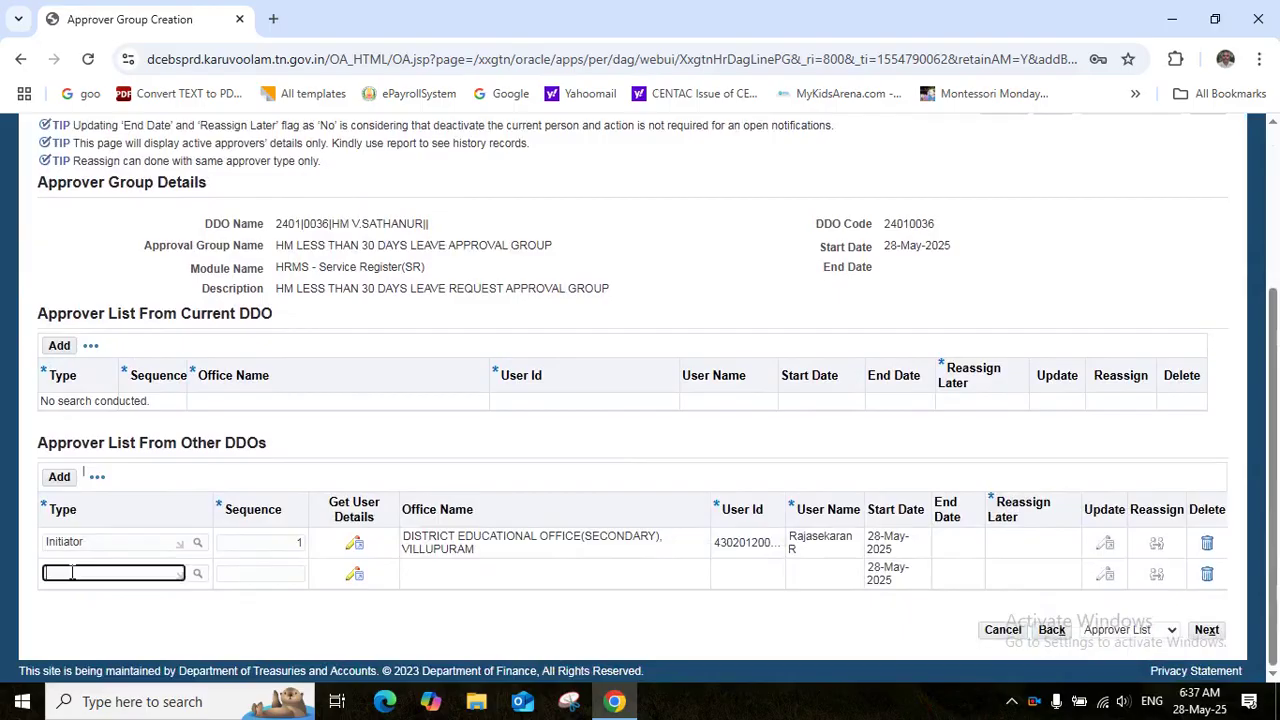
type("VER")
key("Tab")
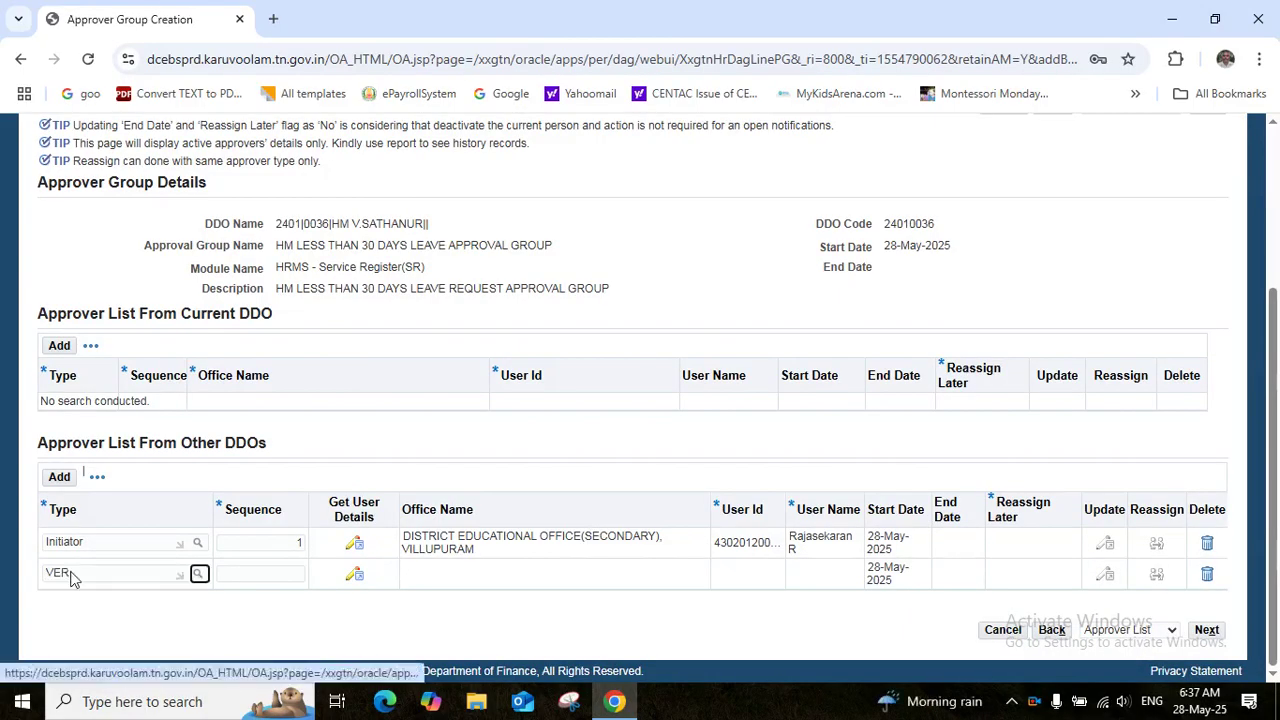
key("Tab")
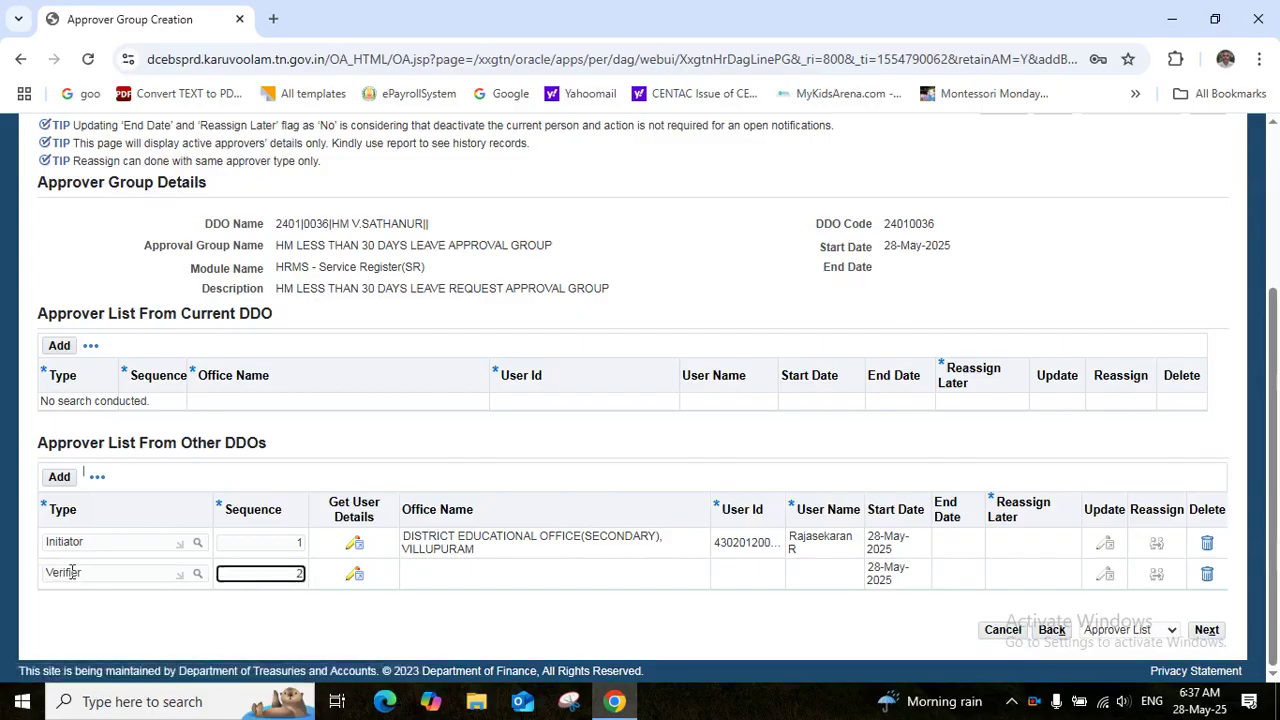
key("Tab")
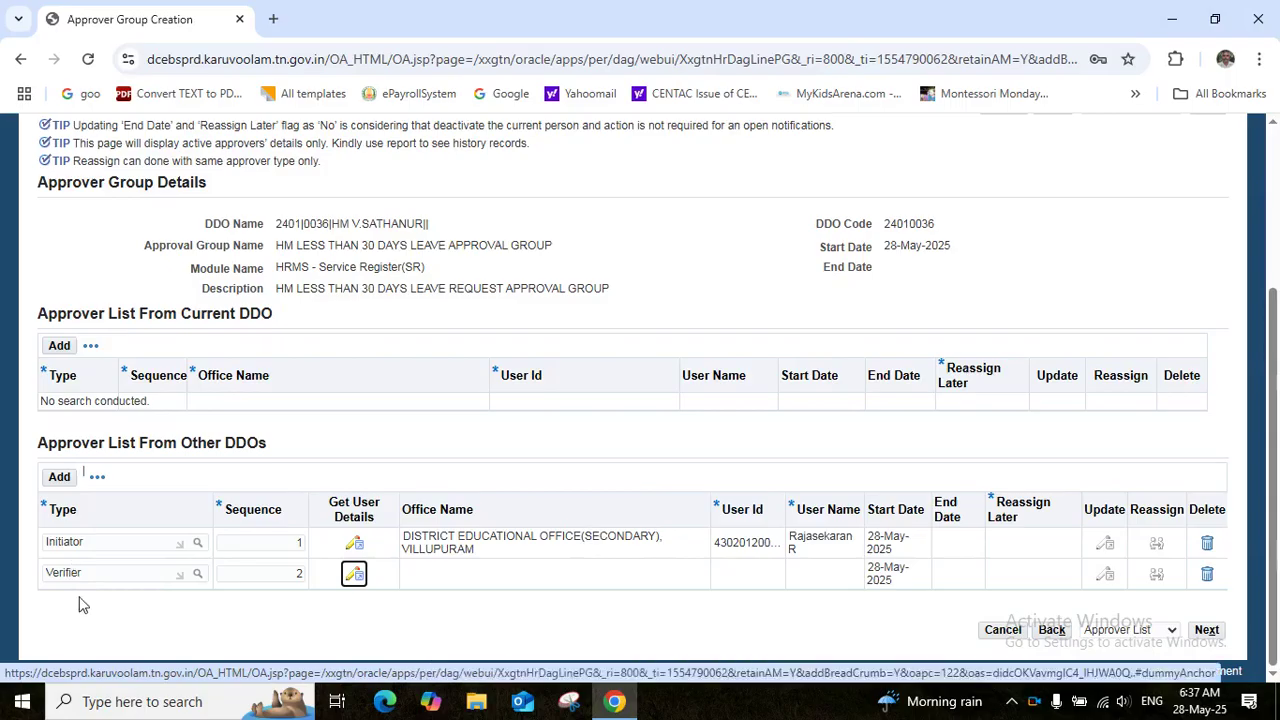
Give the Verifier DDO 2401|0031, the Villupuram district educational office and a user id, then save
left_click(354, 576)
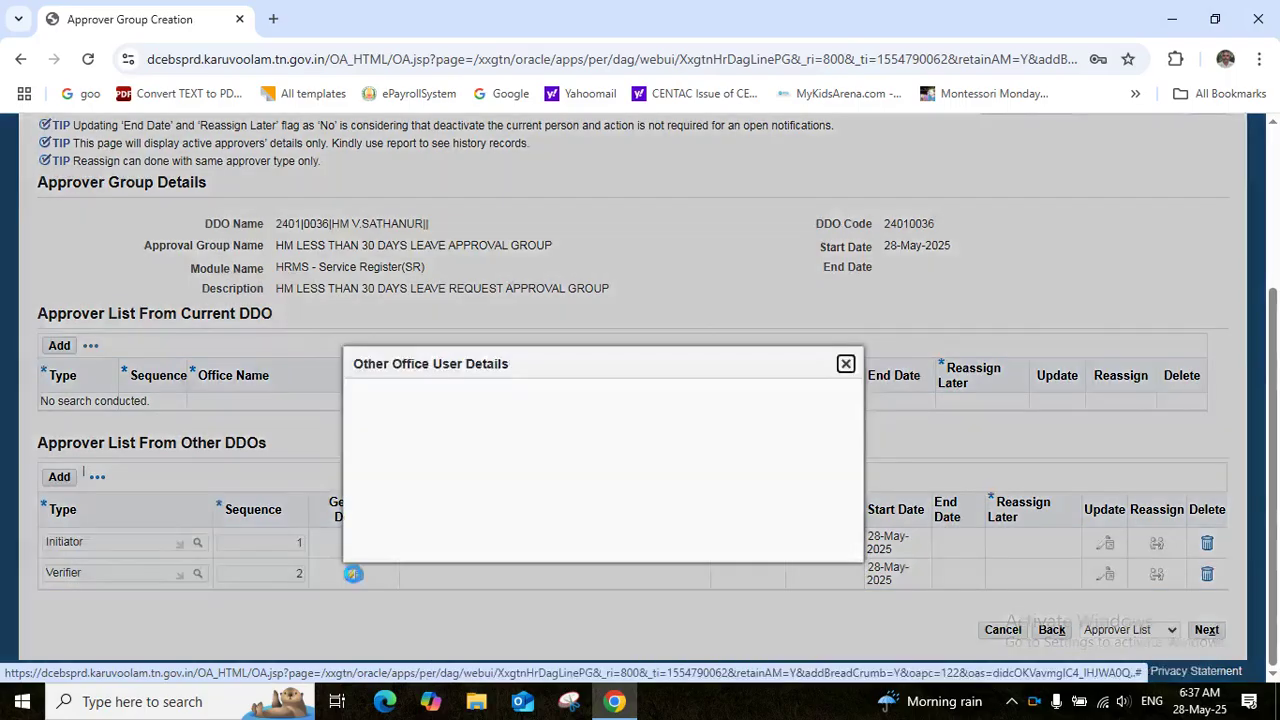
left_click(556, 398)
type("2401|0031")
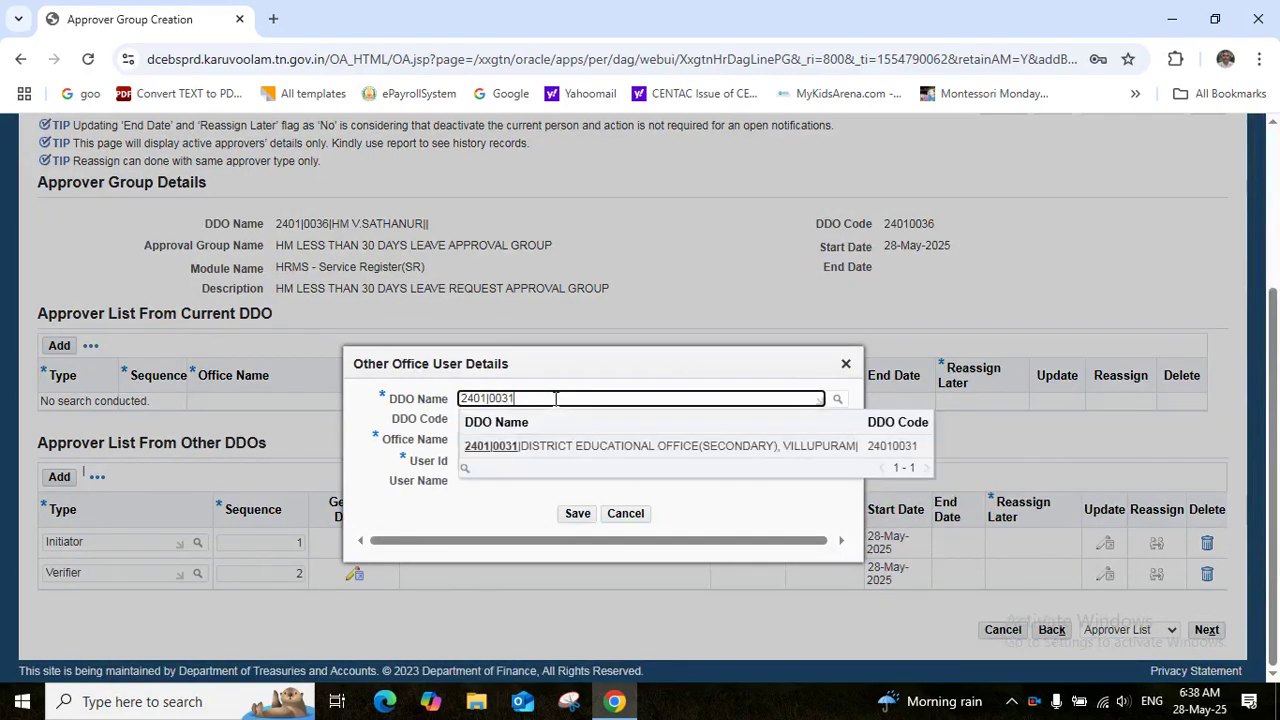
left_click(545, 447)
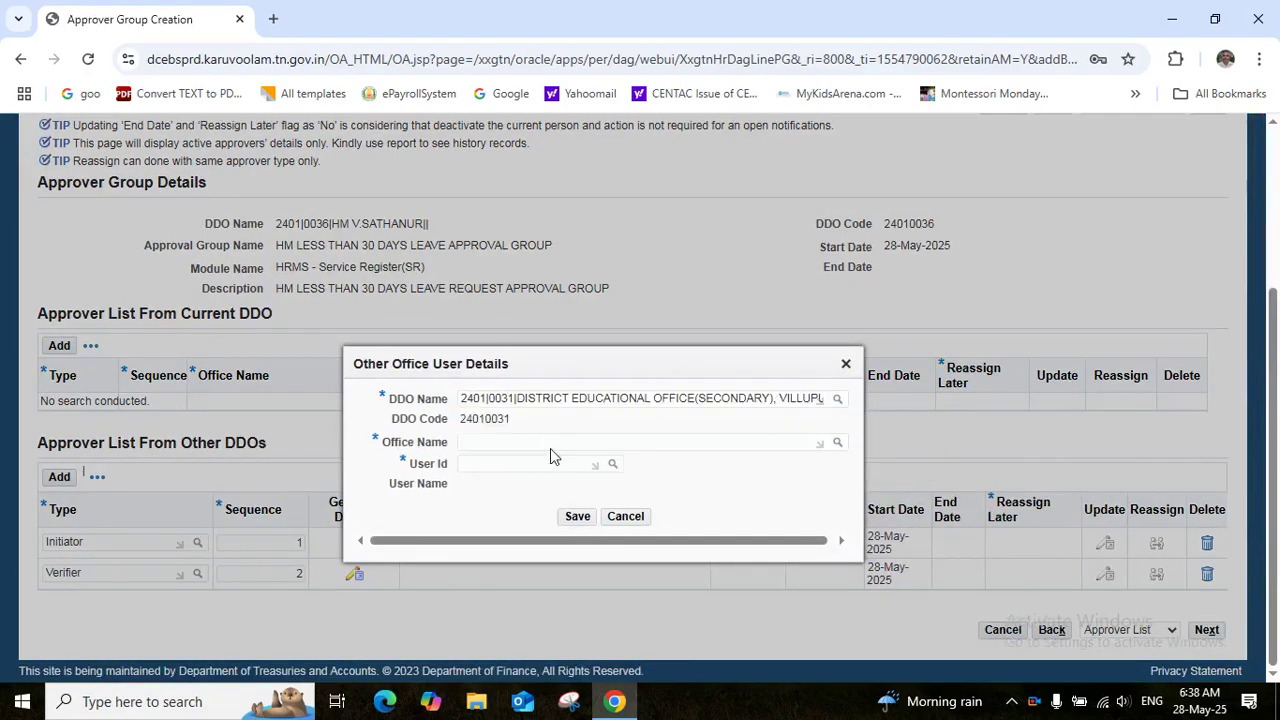
left_click(524, 443)
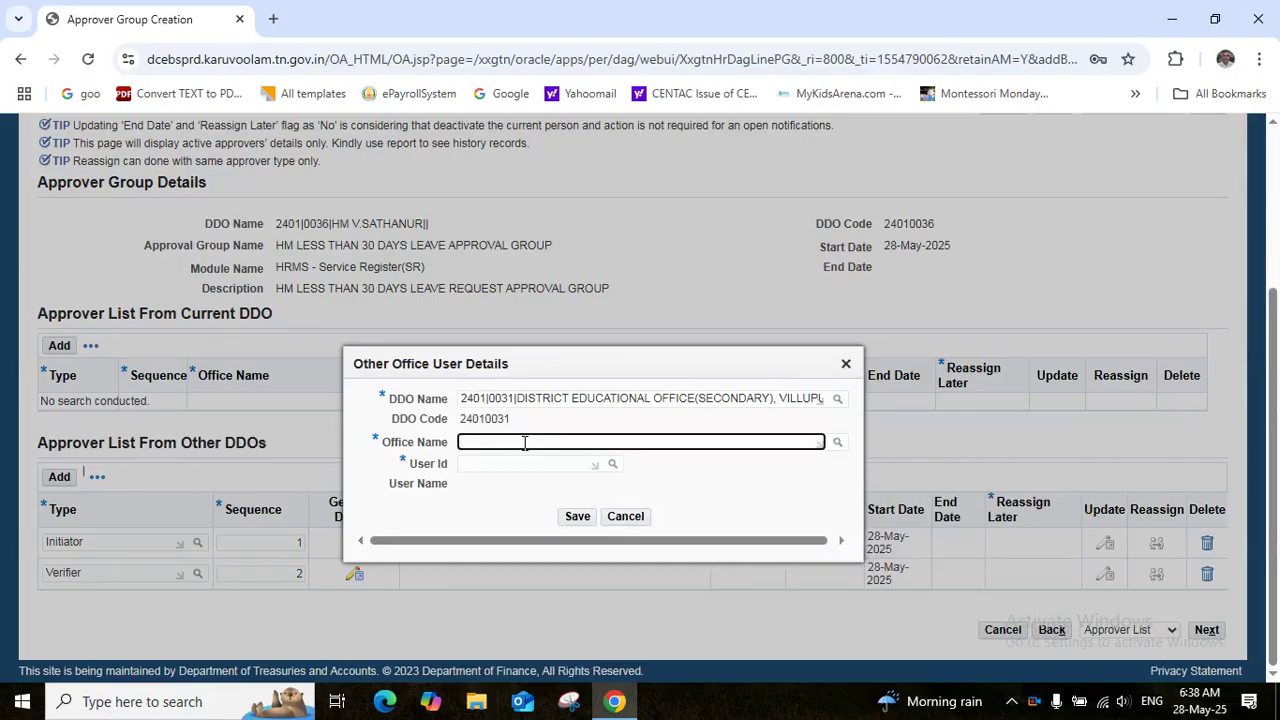
type("DIS")
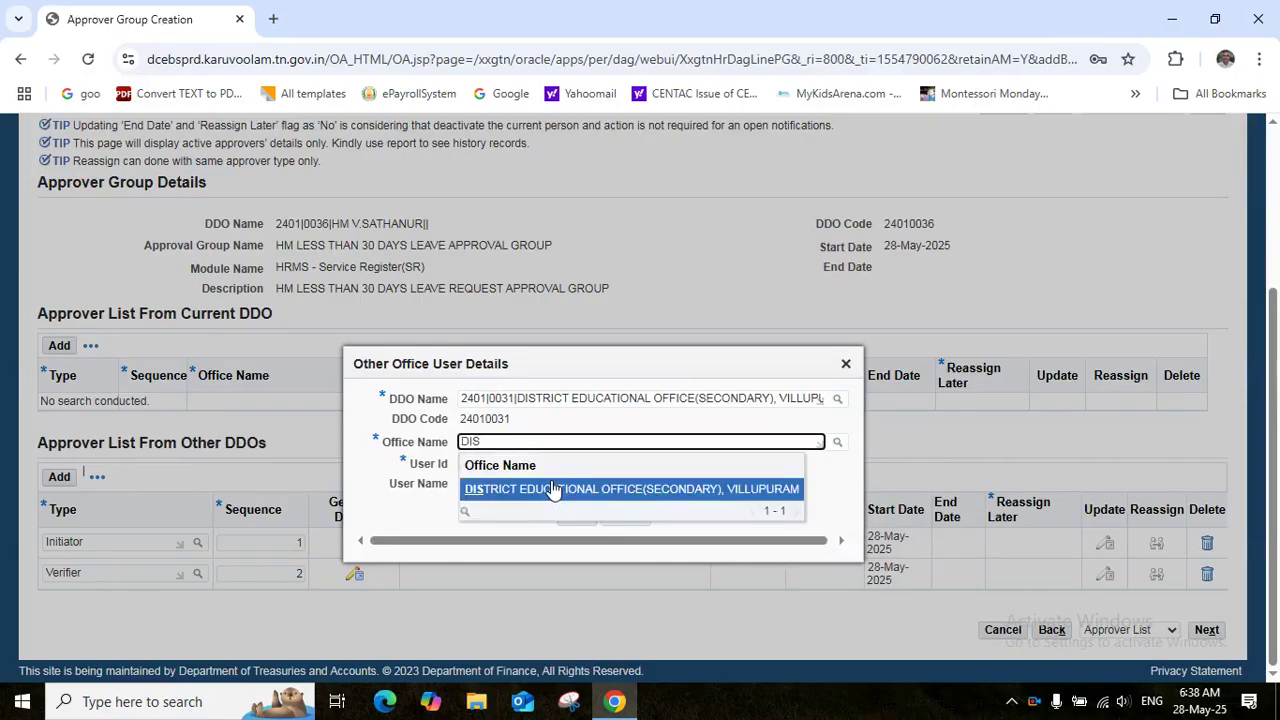
left_click(553, 490)
left_click(525, 464)
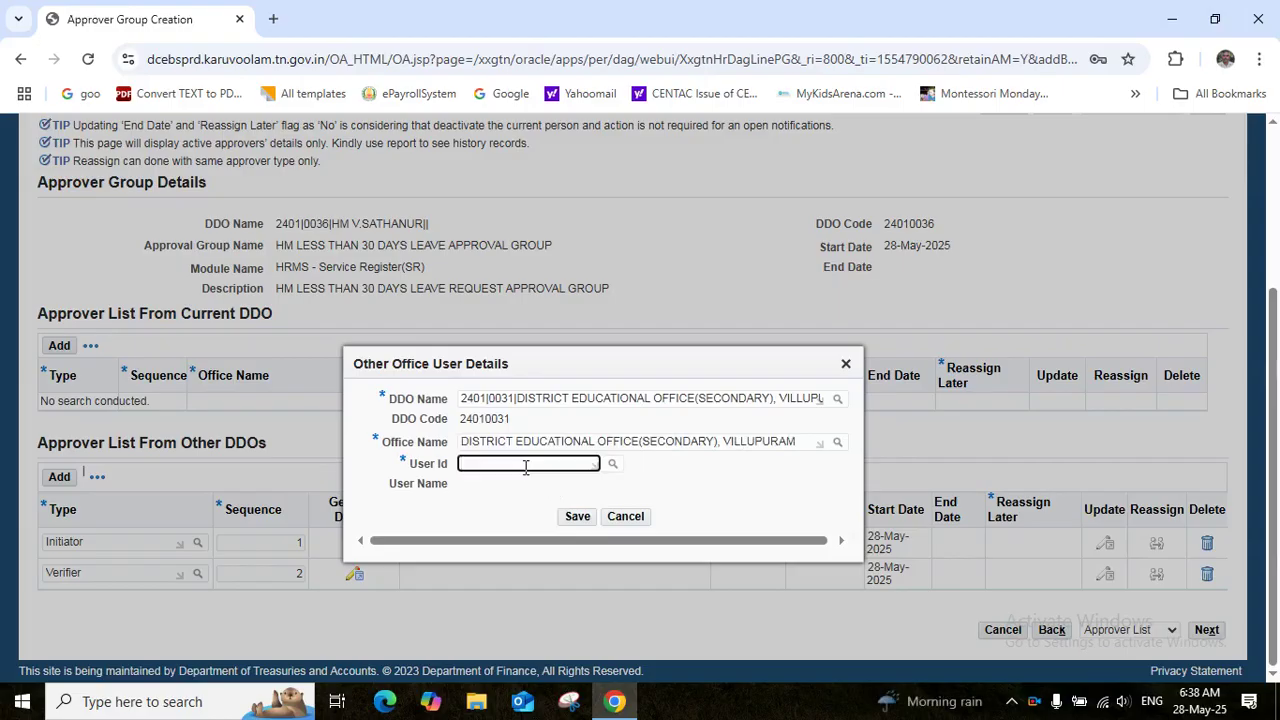
key("ctrl+v")
left_click(533, 510)
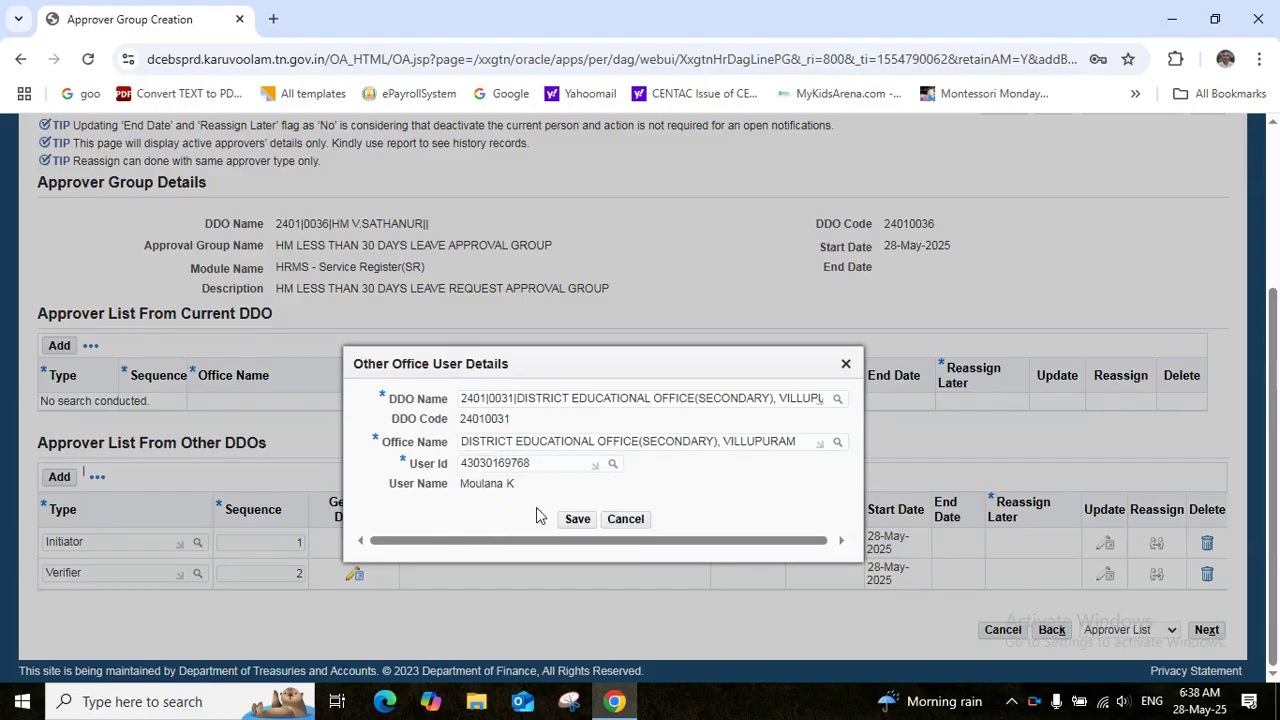
left_click(577, 522)
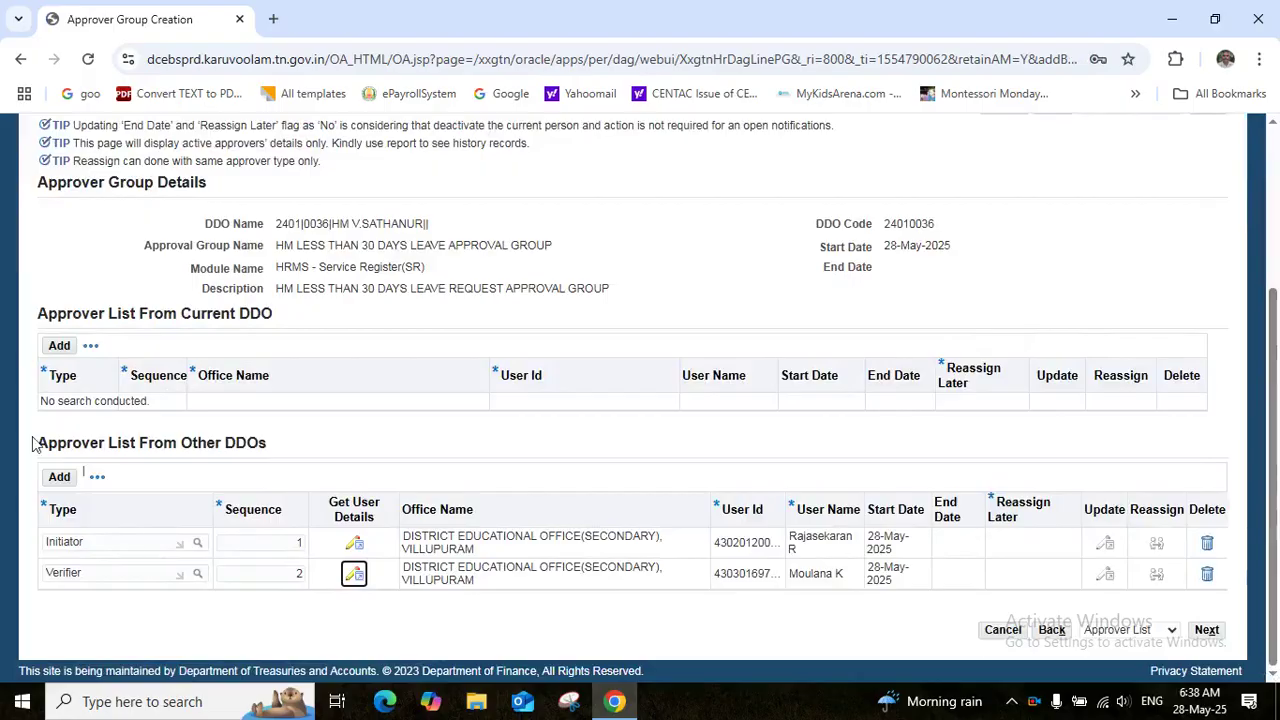
left_click(56, 478)
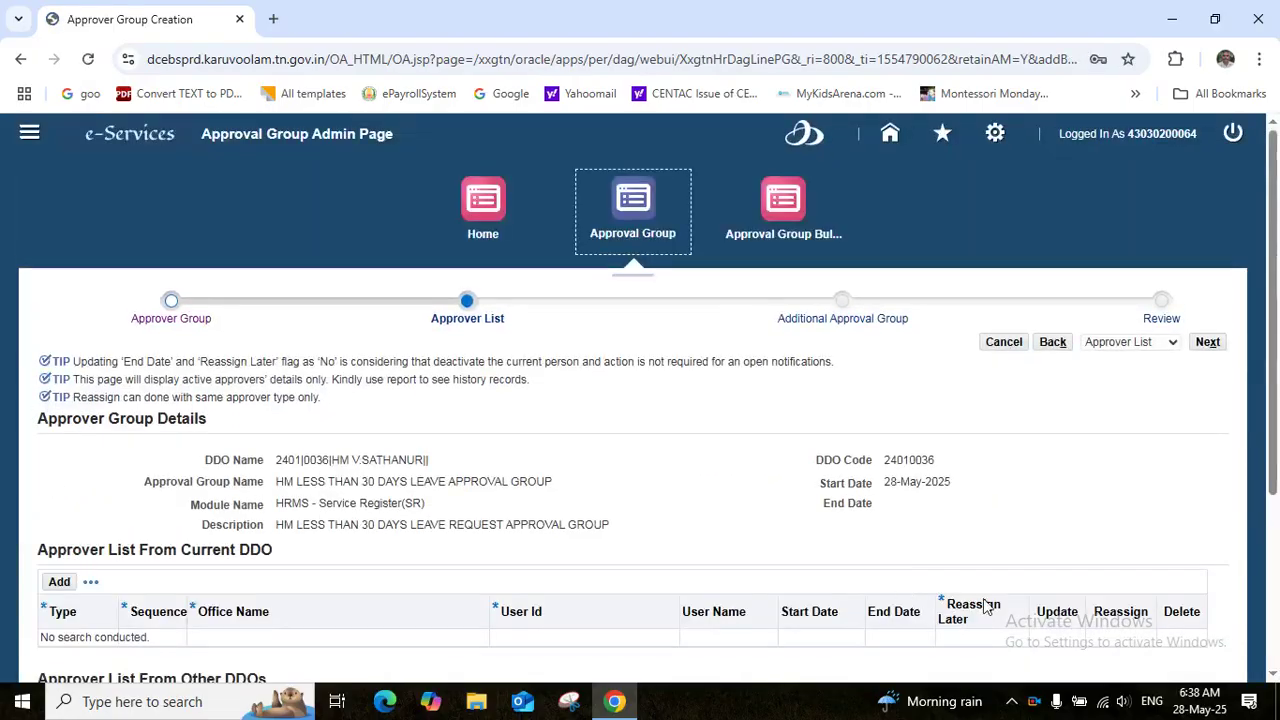
left_click(1273, 675)
Set the third other-DDO row's type to Approver
left_click(1273, 675)
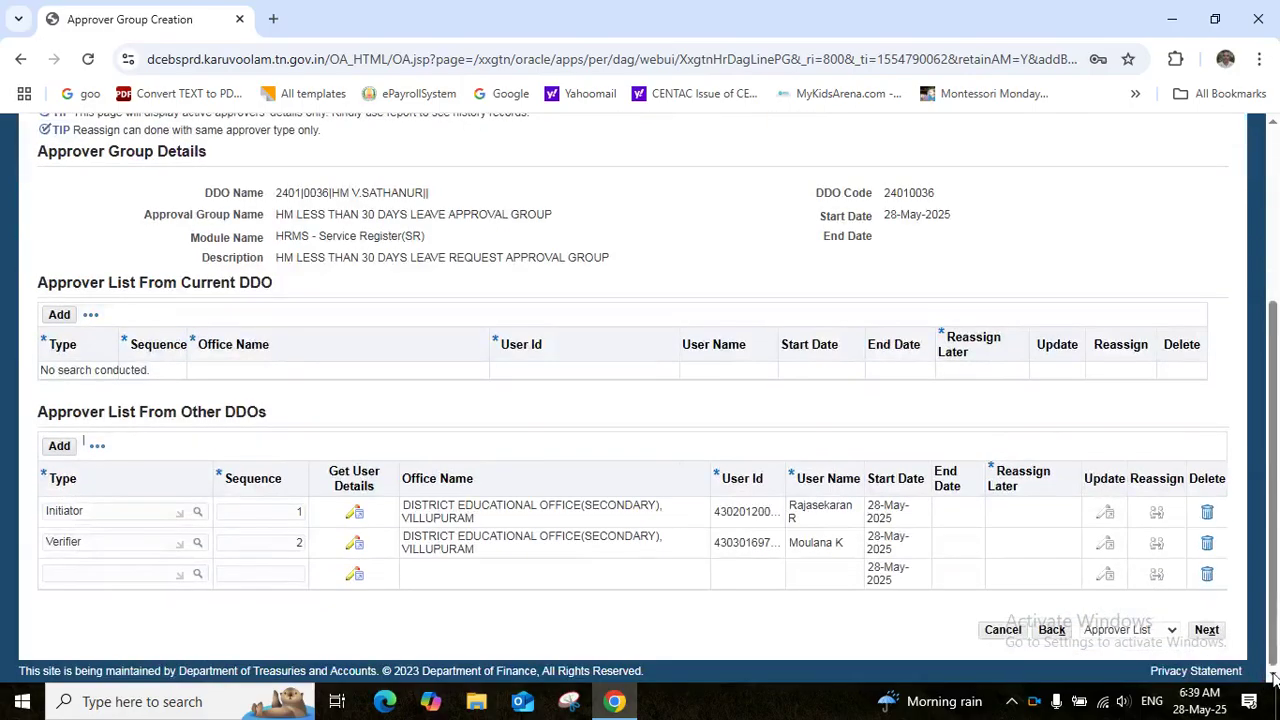
left_click(86, 572)
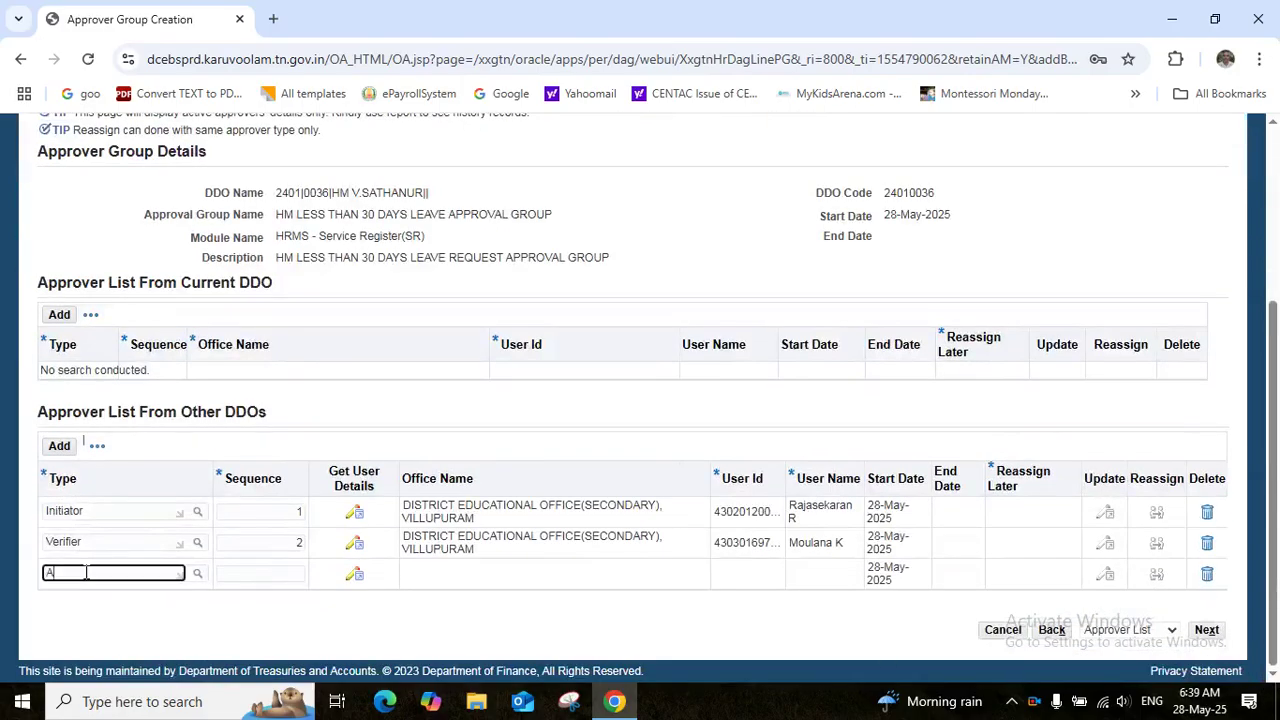
type("APP")
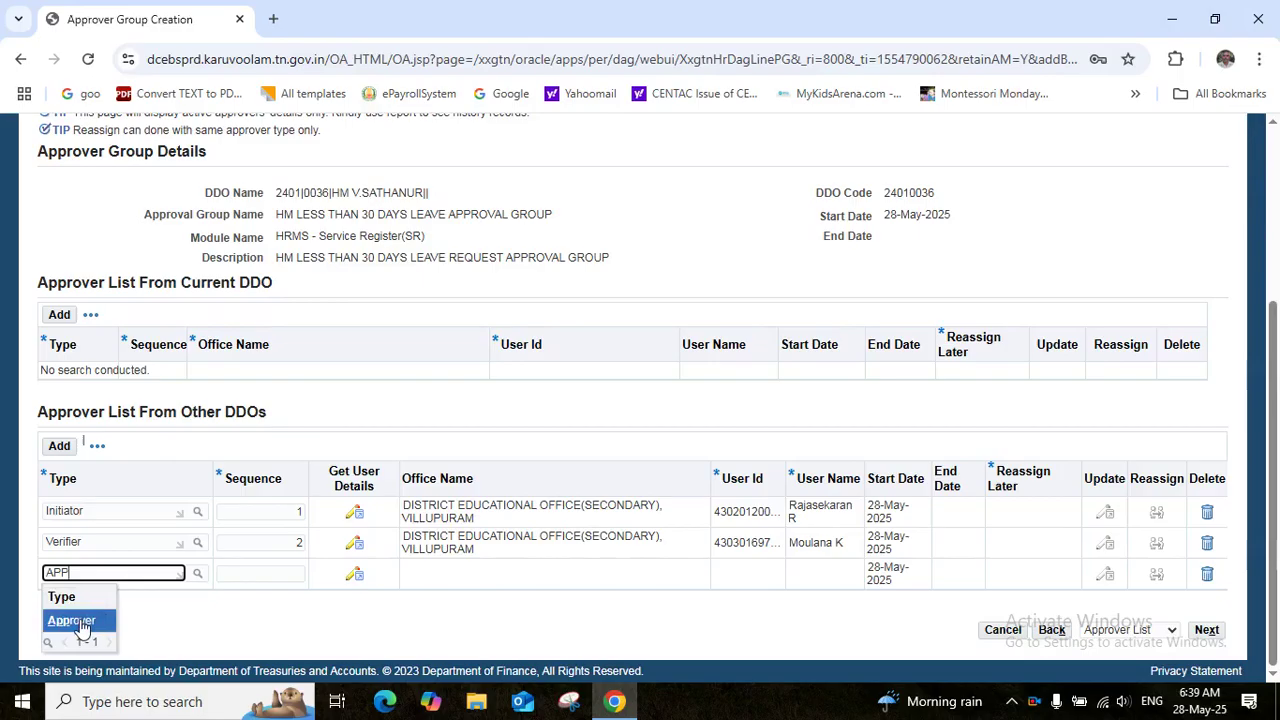
left_click(82, 624)
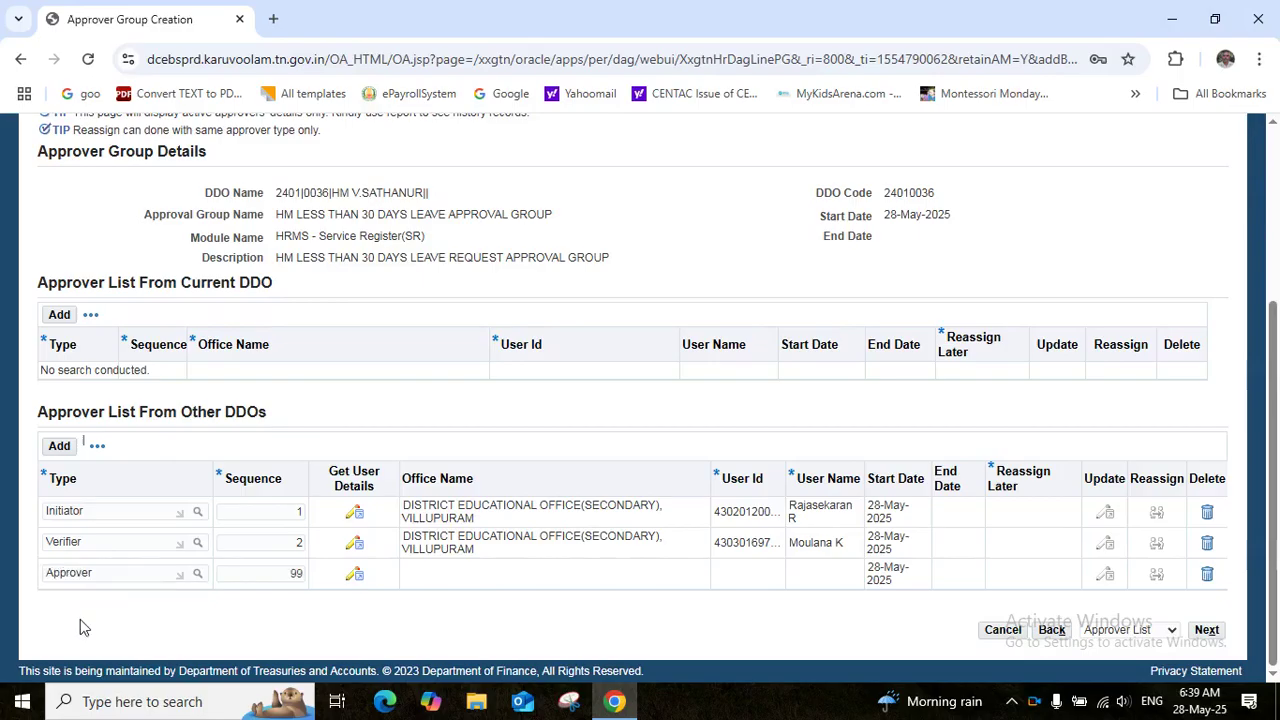
Assign the sequence-99 Approver a Villupuram office user, save, and advance to Additional Approval Group
left_click(354, 576)
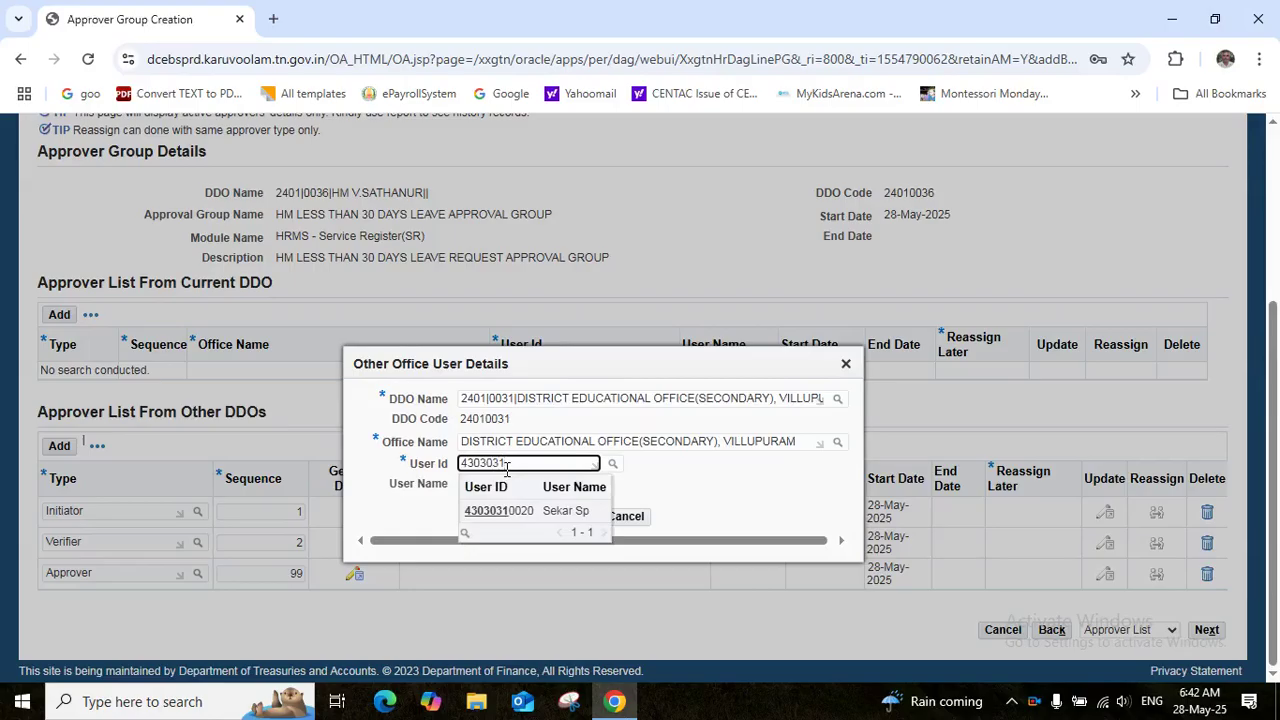
type("00")
left_click(499, 511)
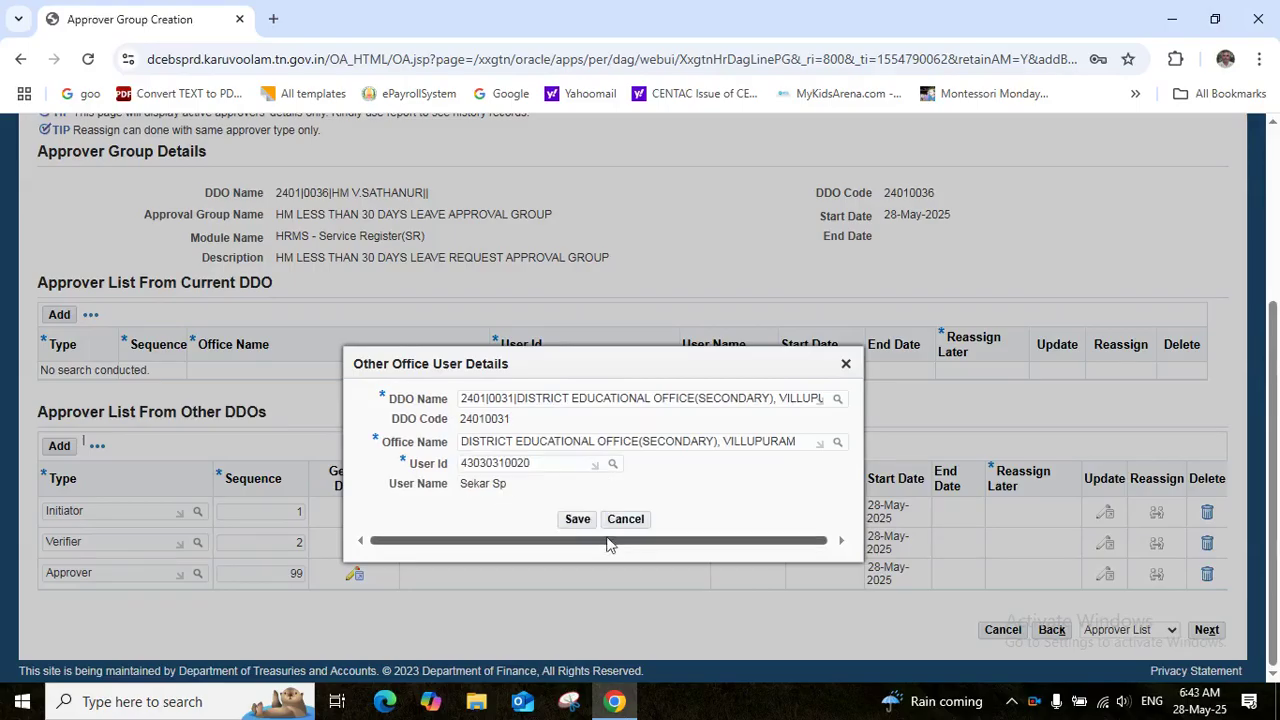
left_click(578, 520)
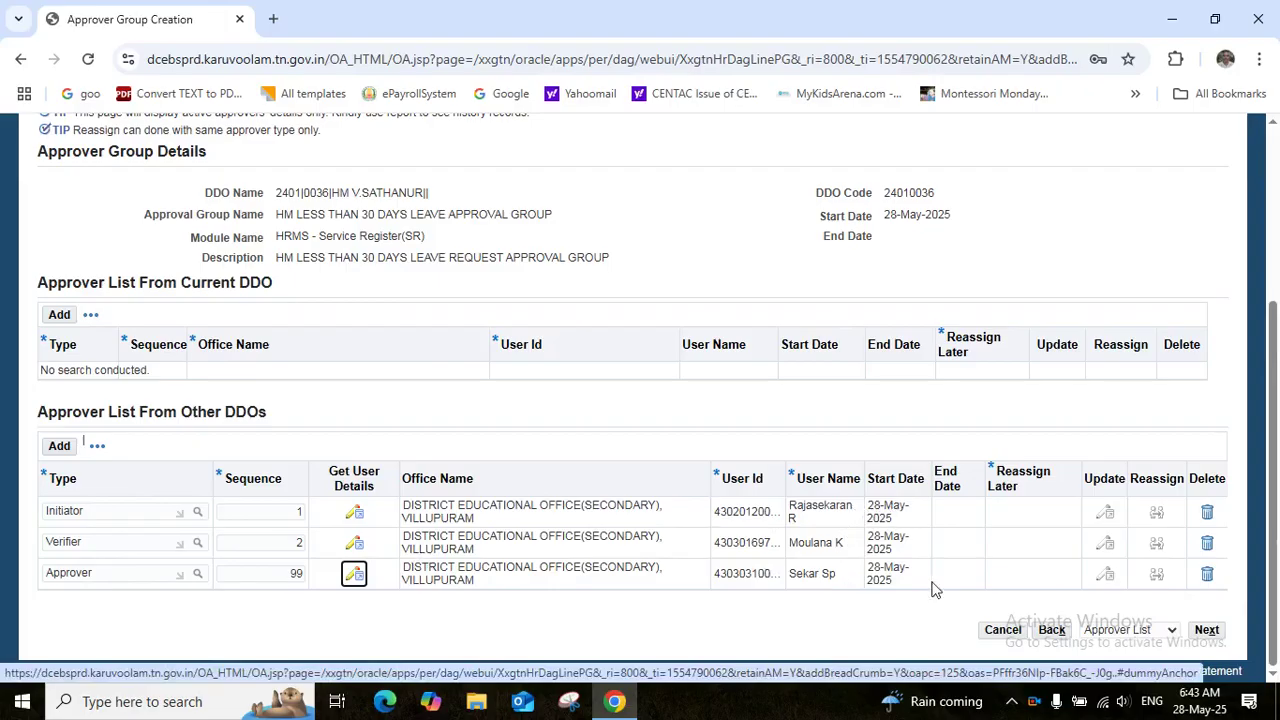
left_click(1208, 631)
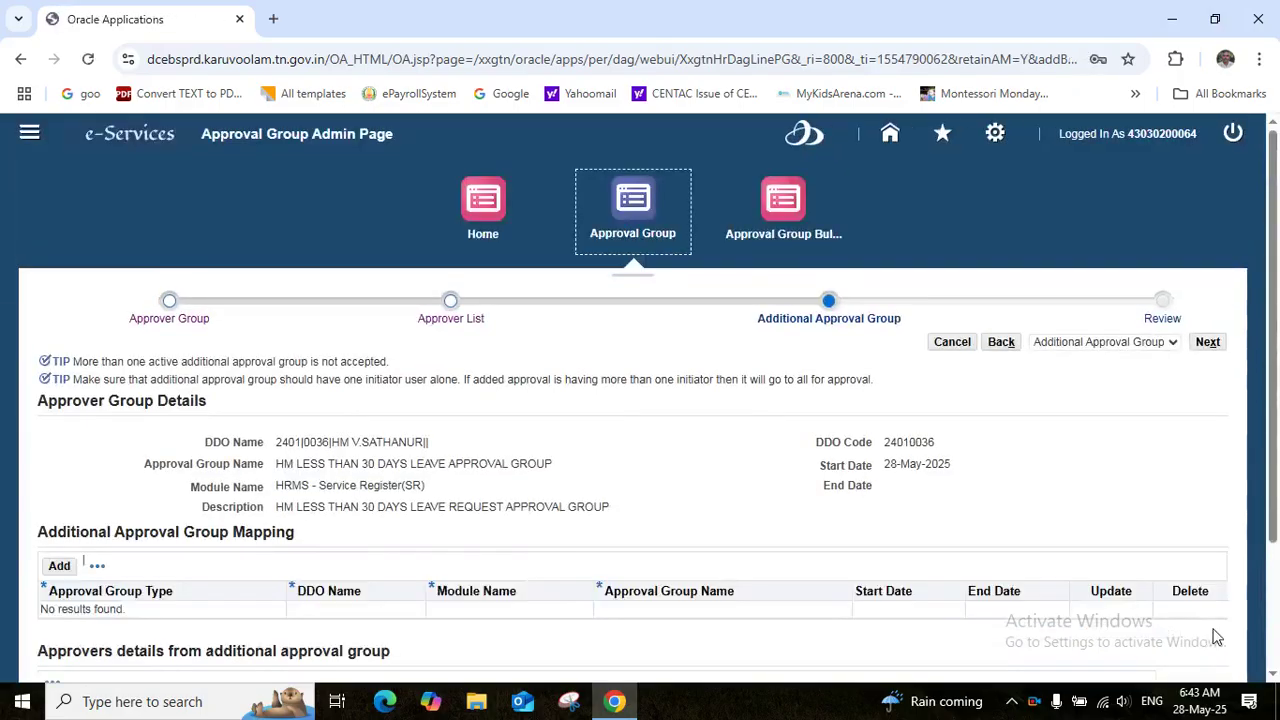
Advance to Review and submit HM LESS THAN 30 DAYS LEAVE APPROVAL GROUP, answering Yes to save
left_click(1208, 343)
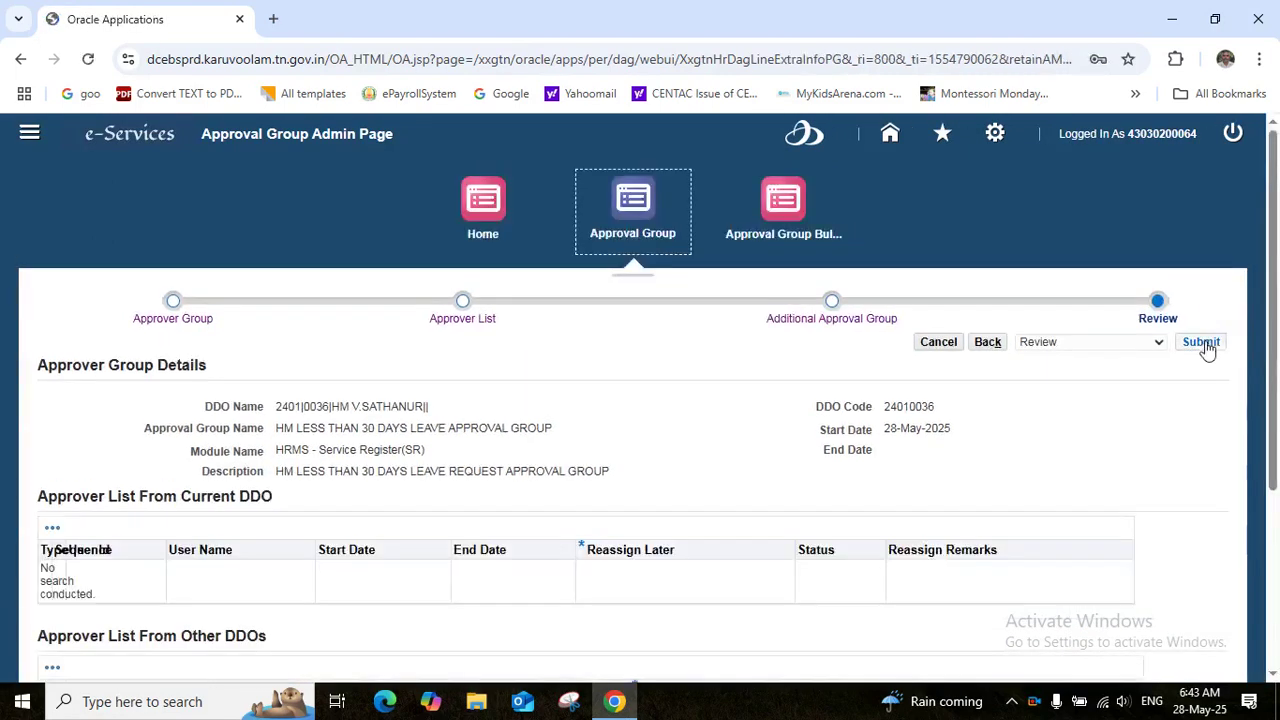
left_click(1203, 343)
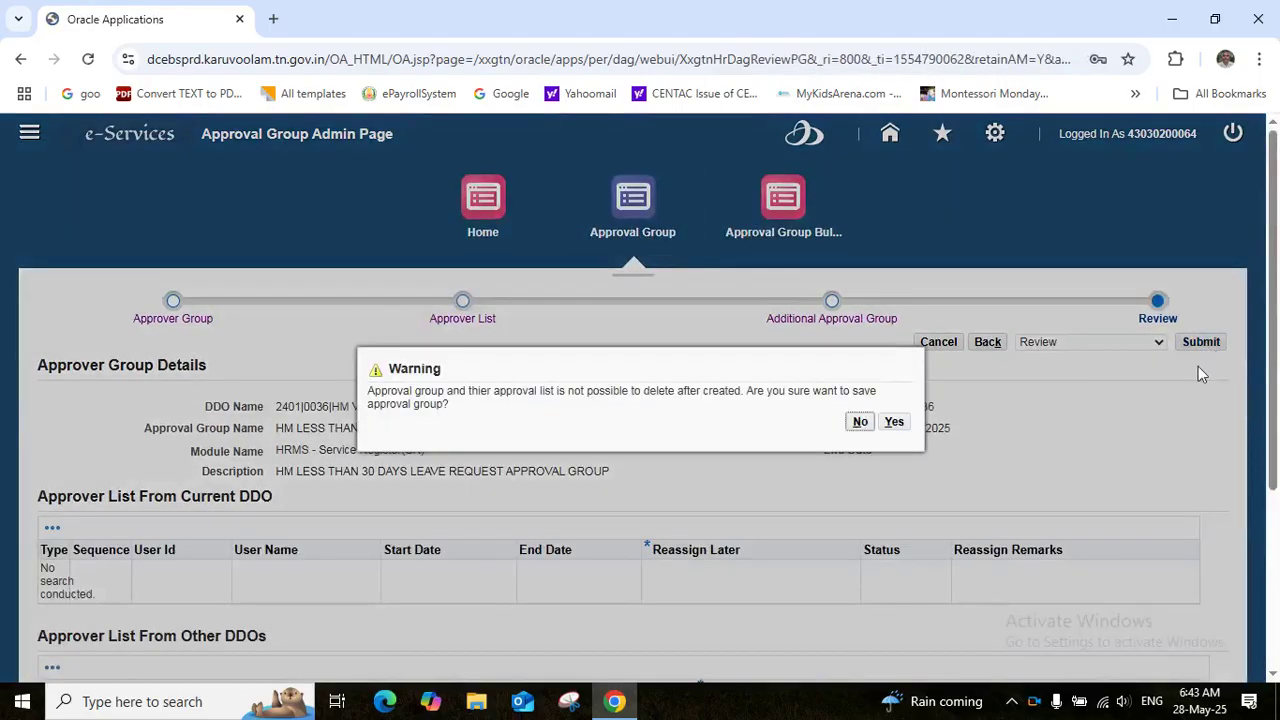
left_click(894, 424)
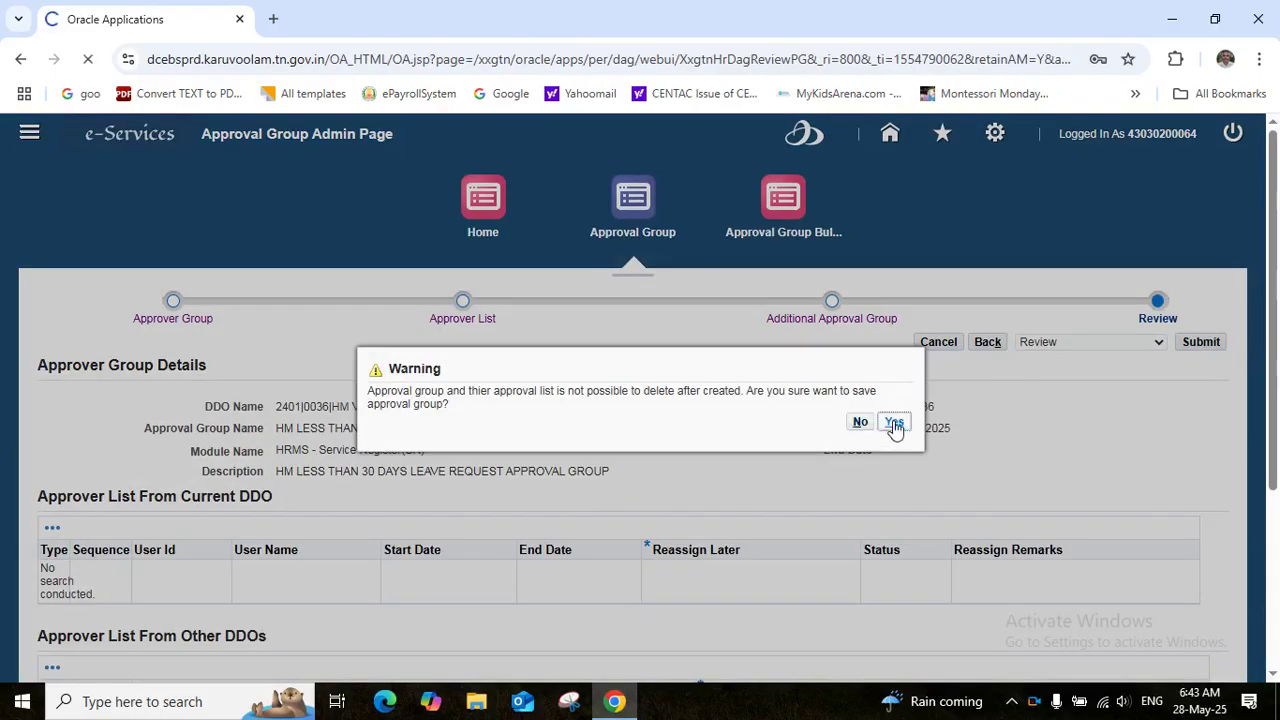
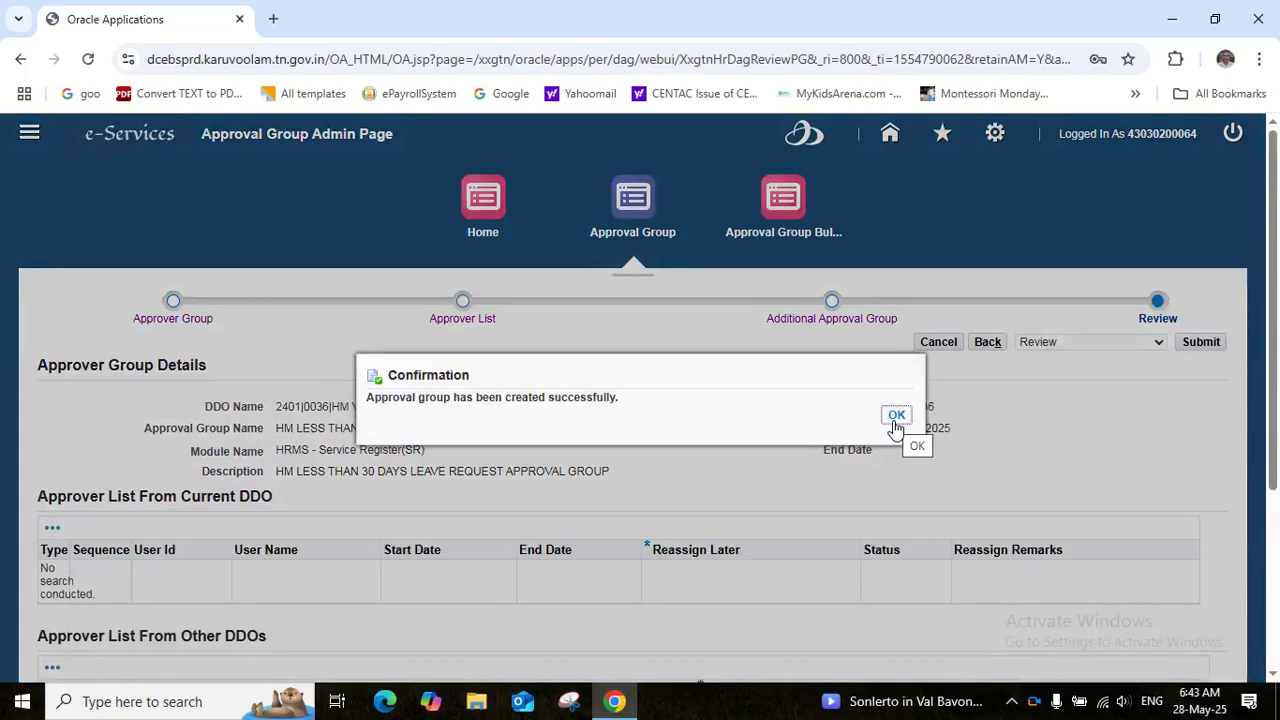
Dismiss the 'Approval group has been created successfully' message to return to the search page
left_click(897, 419)
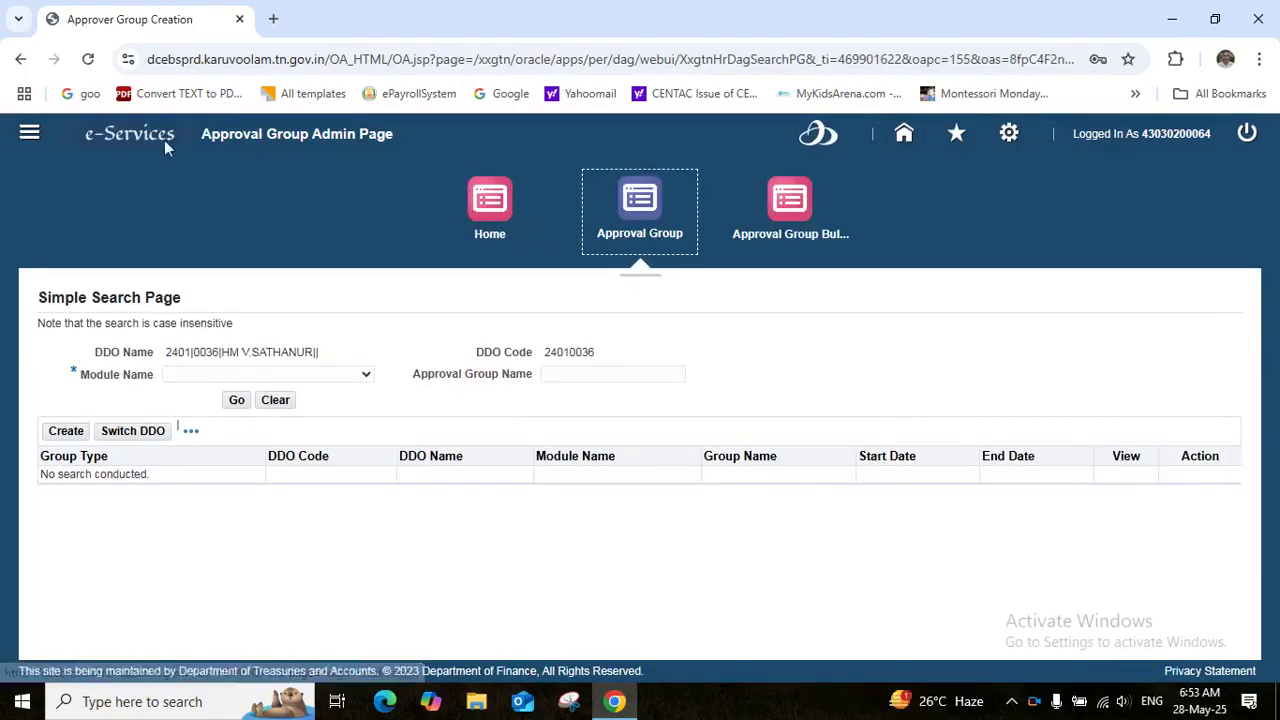
Go to the GTN Functional Administrator - Department home and start a new approval group
left_click(31, 134)
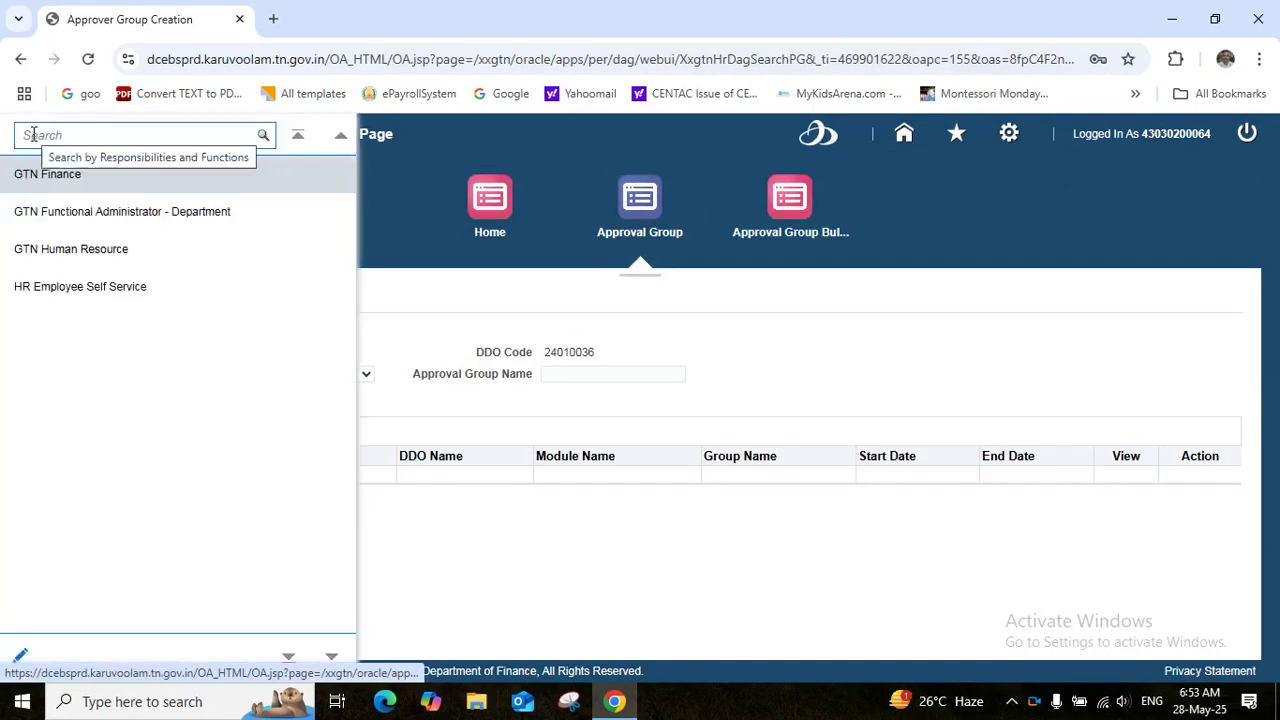
left_click(57, 211)
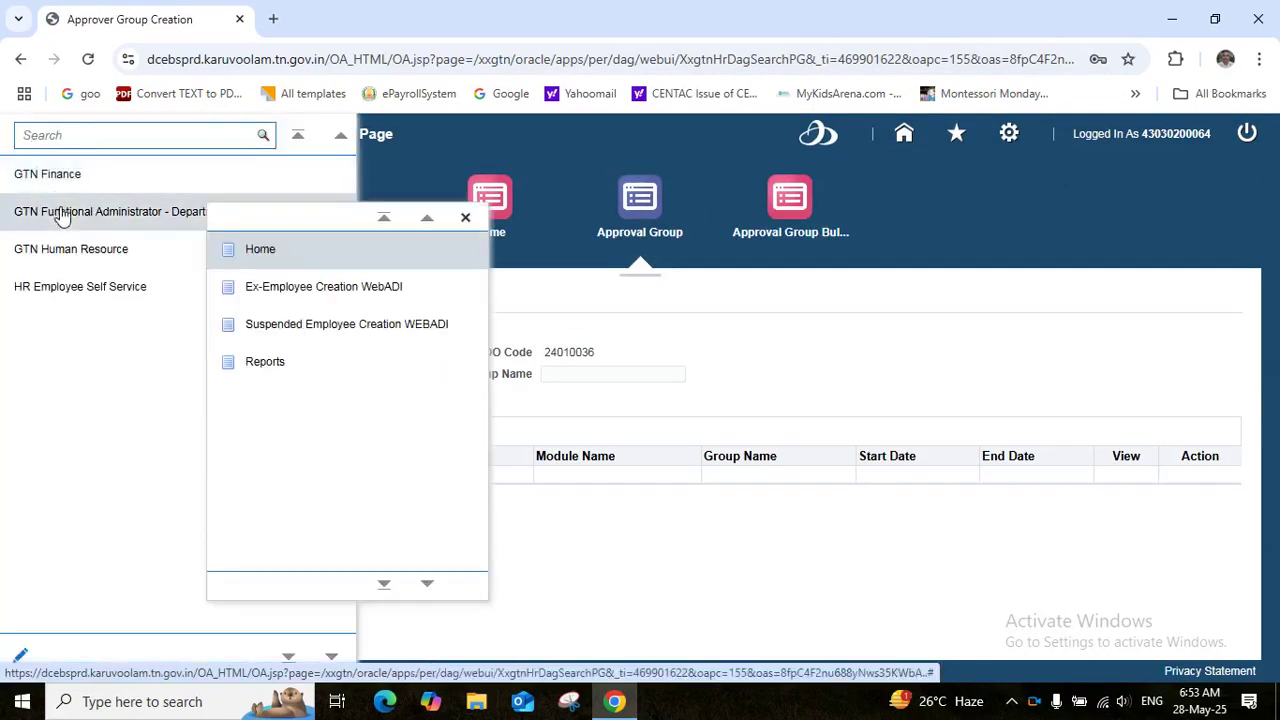
left_click(272, 253)
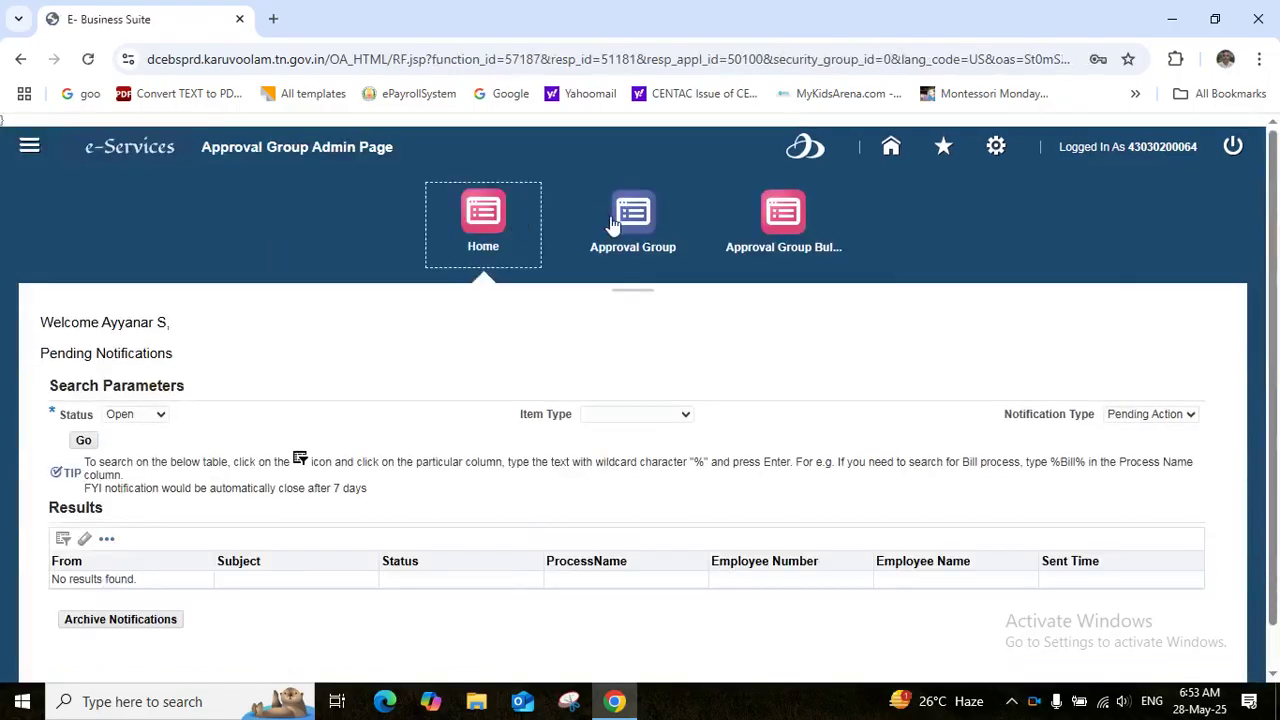
left_click(614, 222)
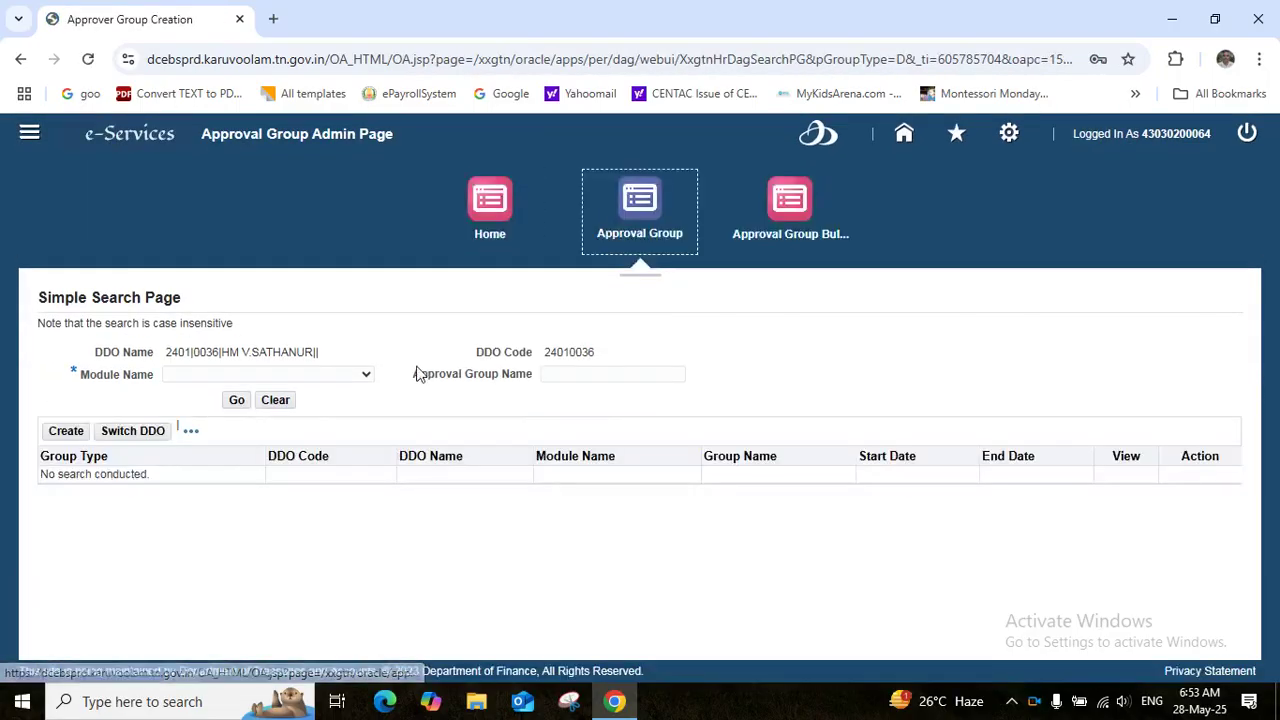
left_click(65, 432)
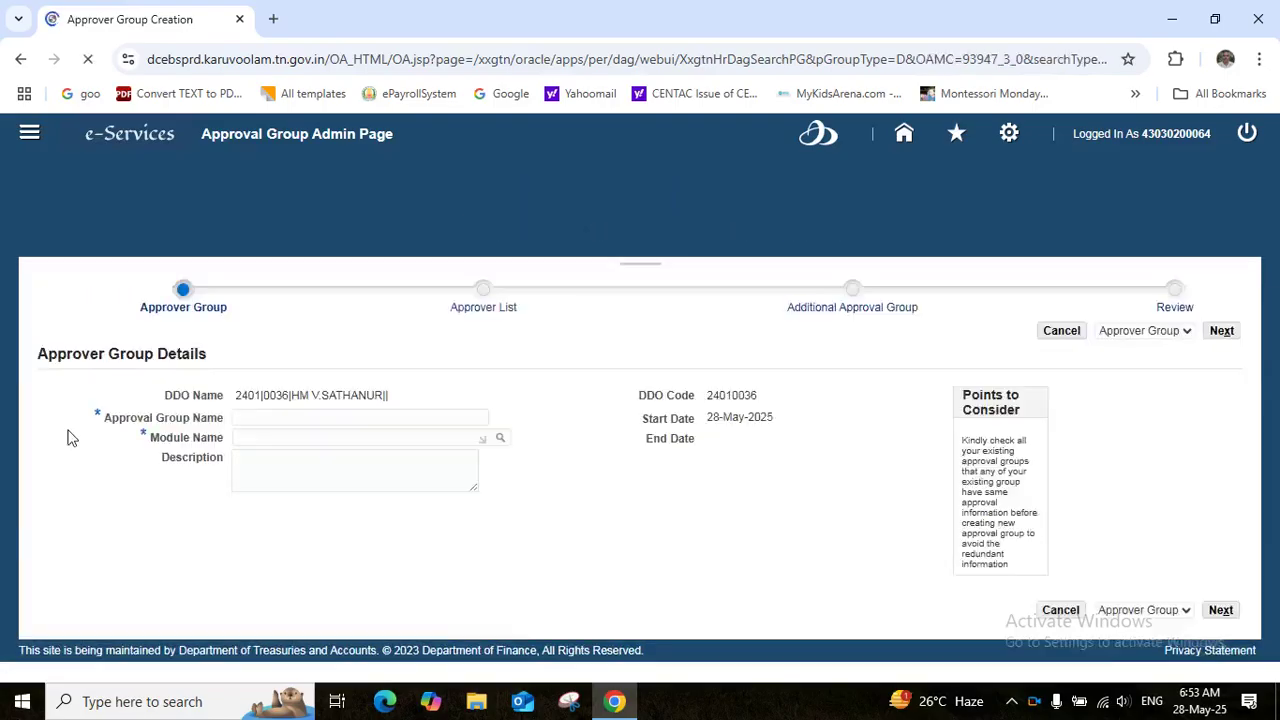
Name it HM GPF ADVANCE APPROVAL GROUP with Sub Module and Transaction Type GPF, then continue
left_click(266, 429)
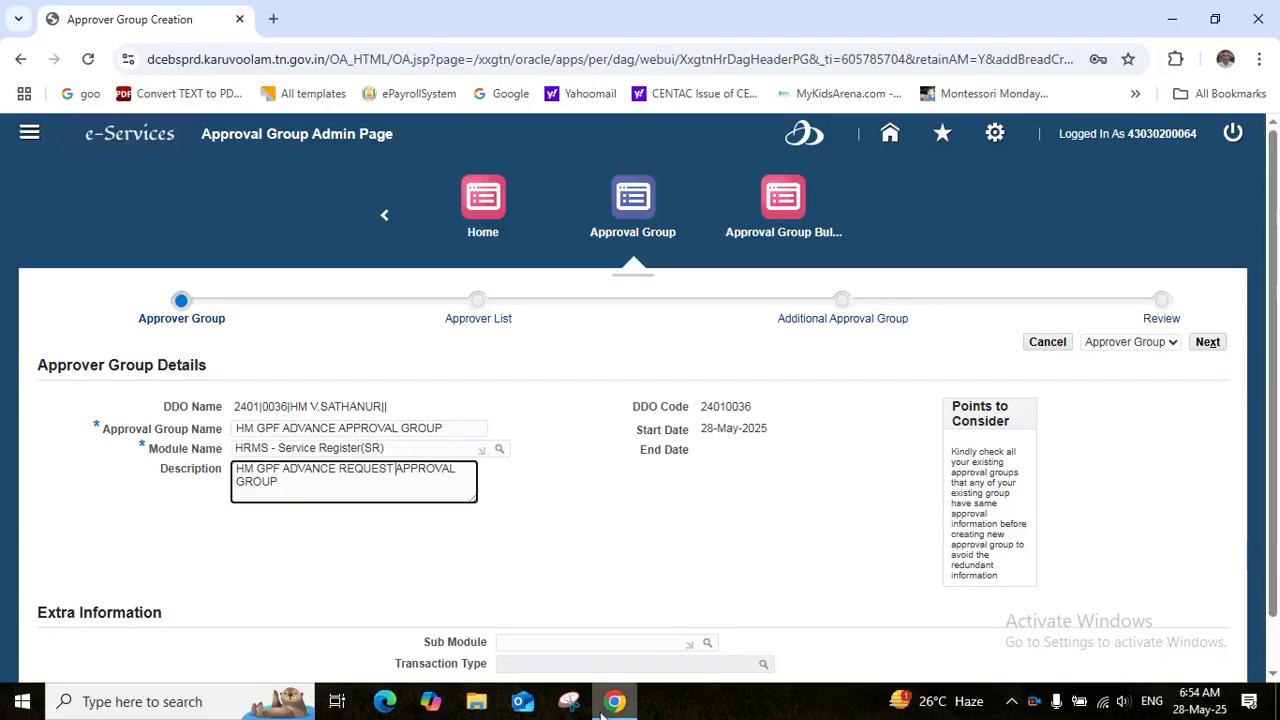
left_click(674, 645)
left_click(707, 647)
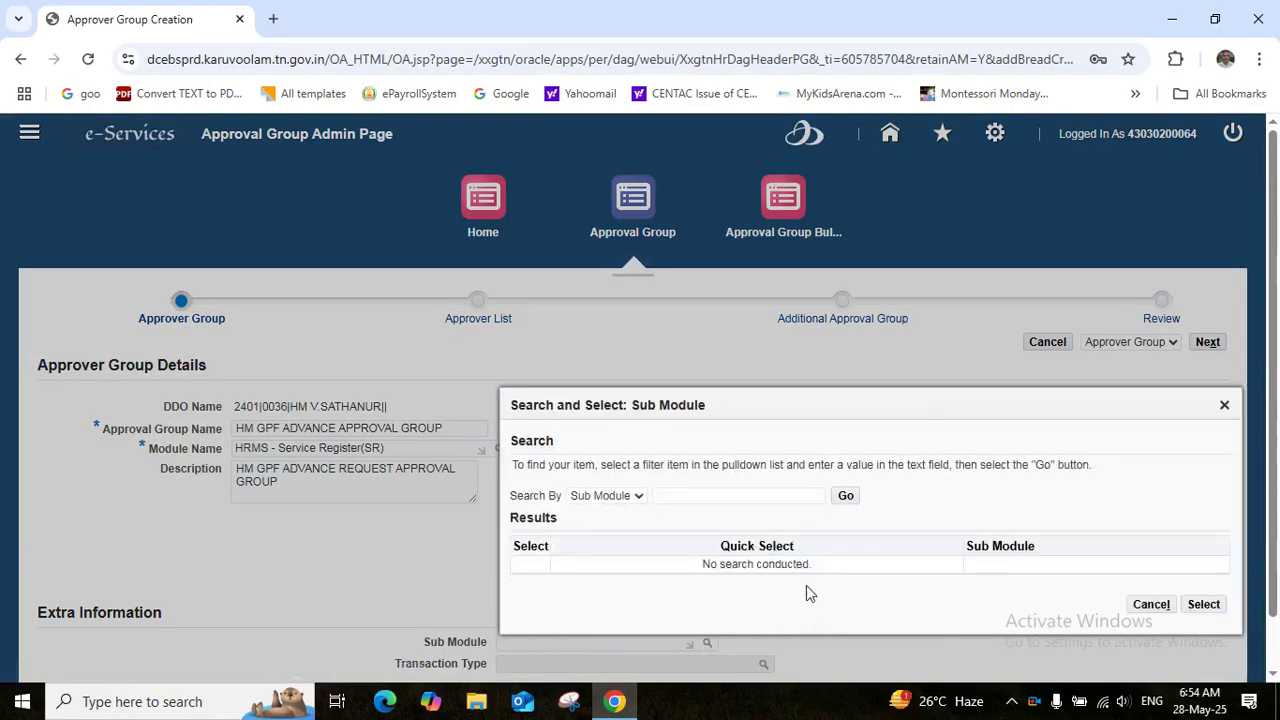
left_click(846, 495)
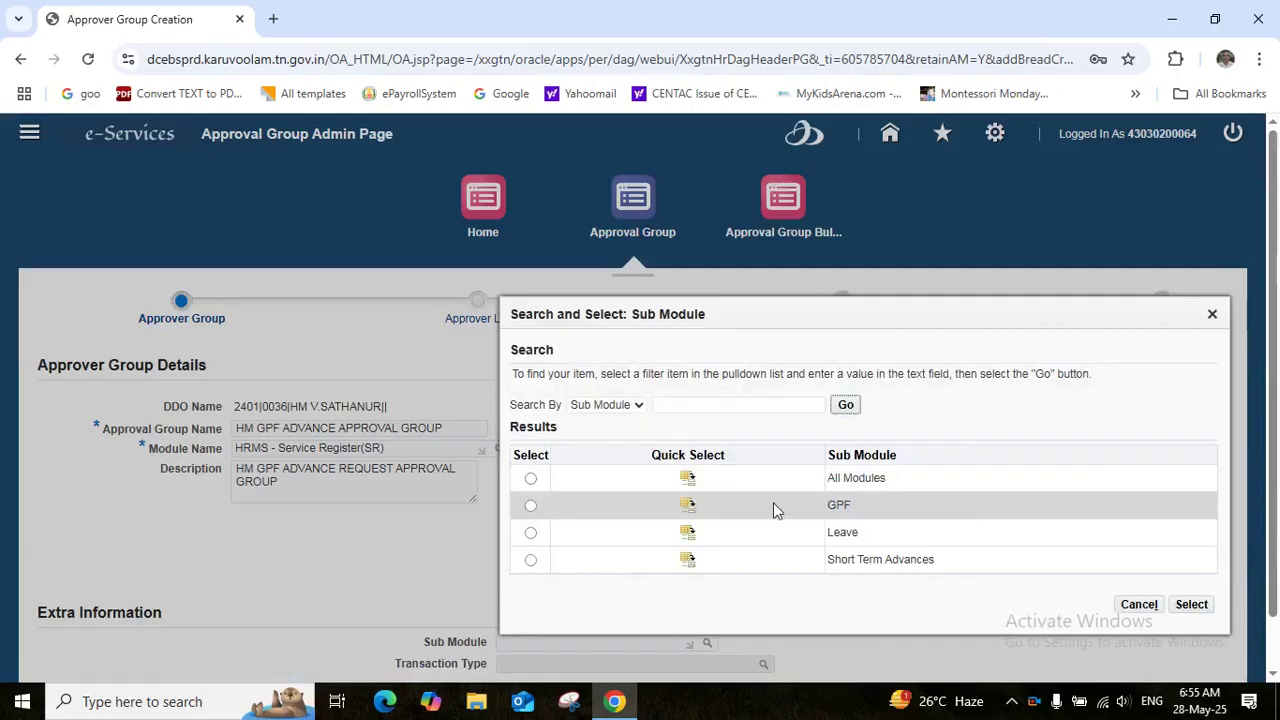
left_click(688, 508)
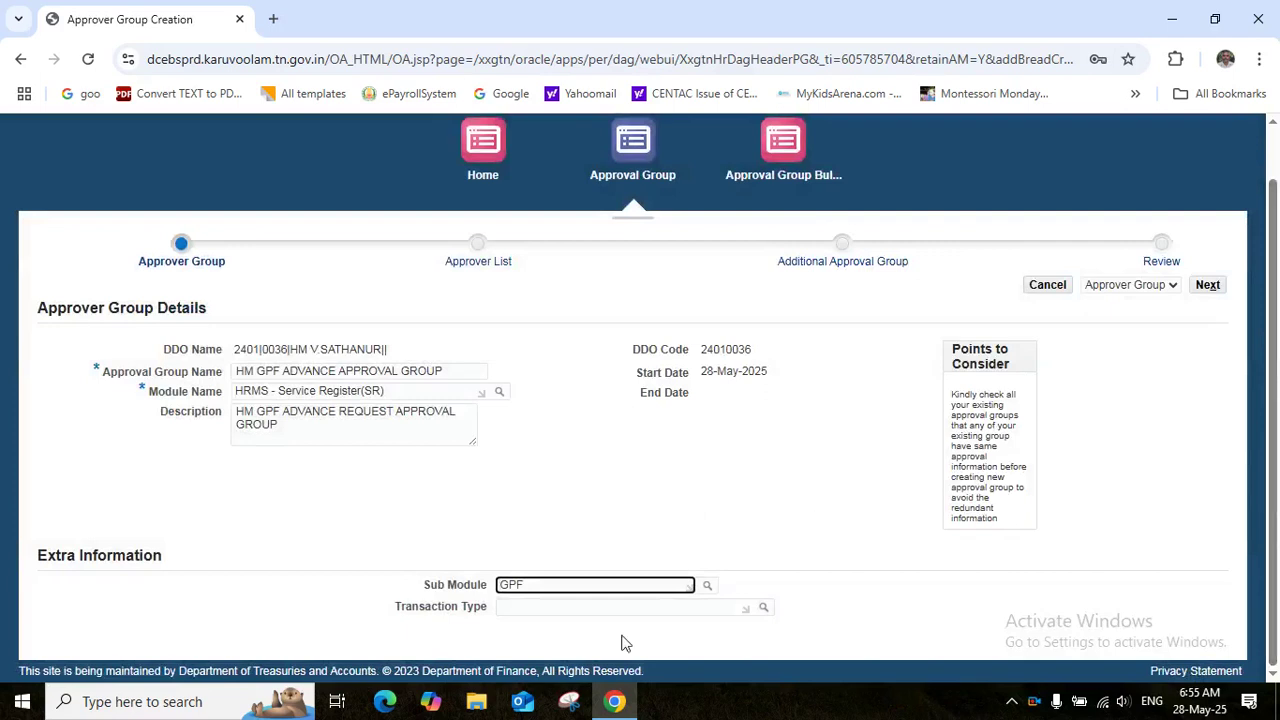
left_click(522, 606)
type("GPF")
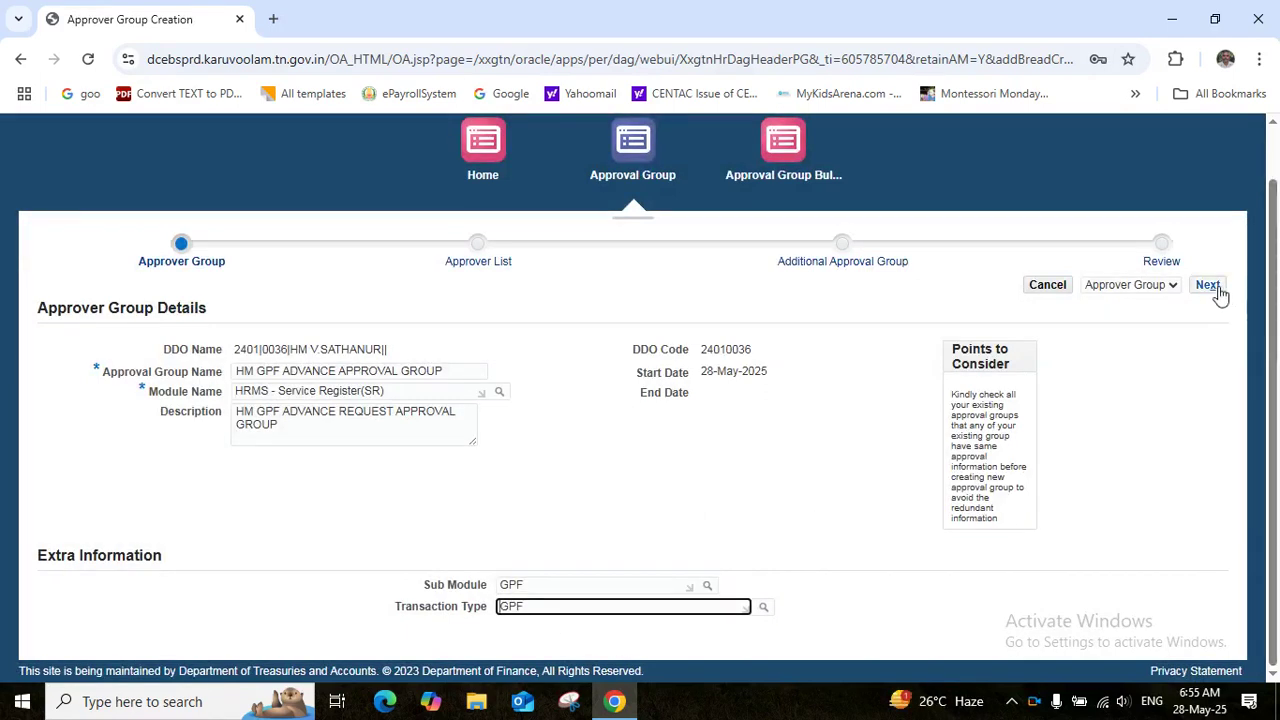
left_click(1214, 289)
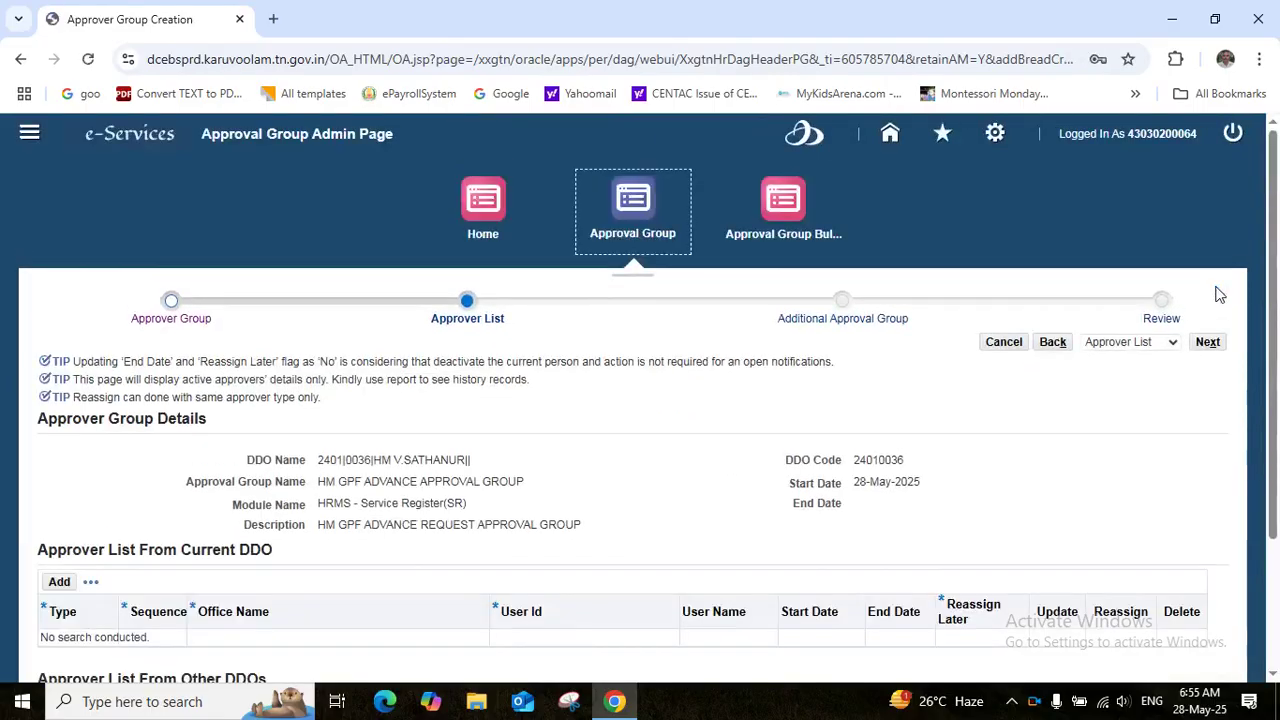
Add an other-DDO Initiator at sequence 1 and save its Villupuram office user details
scroll(1240, 630, "down", 2)
left_click(58, 540)
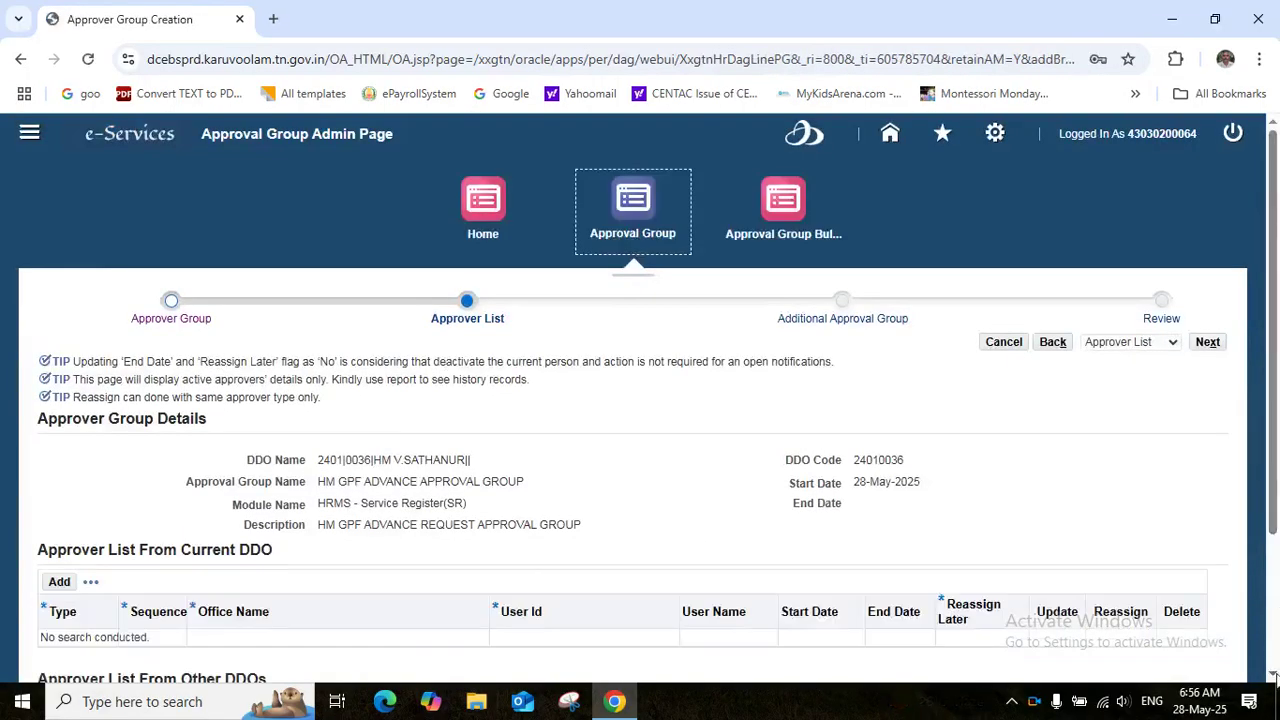
scroll(1273, 676, "down", 2)
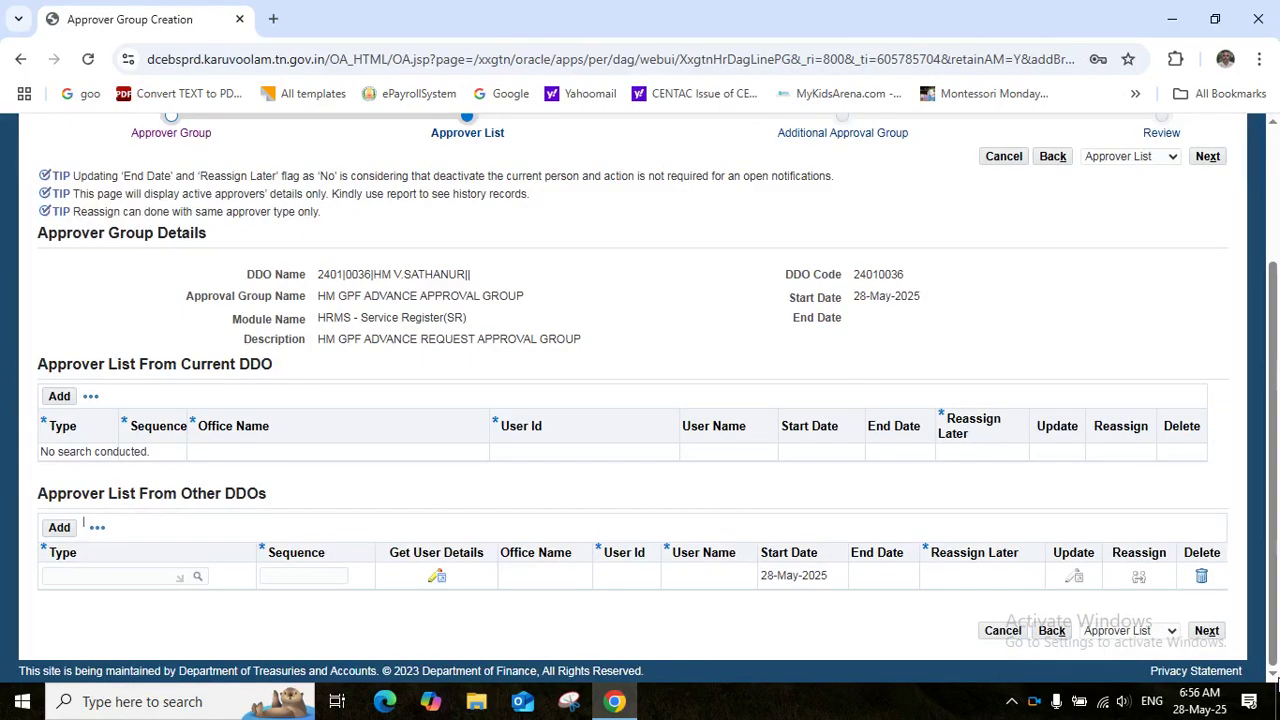
left_click(110, 575)
type("INI")
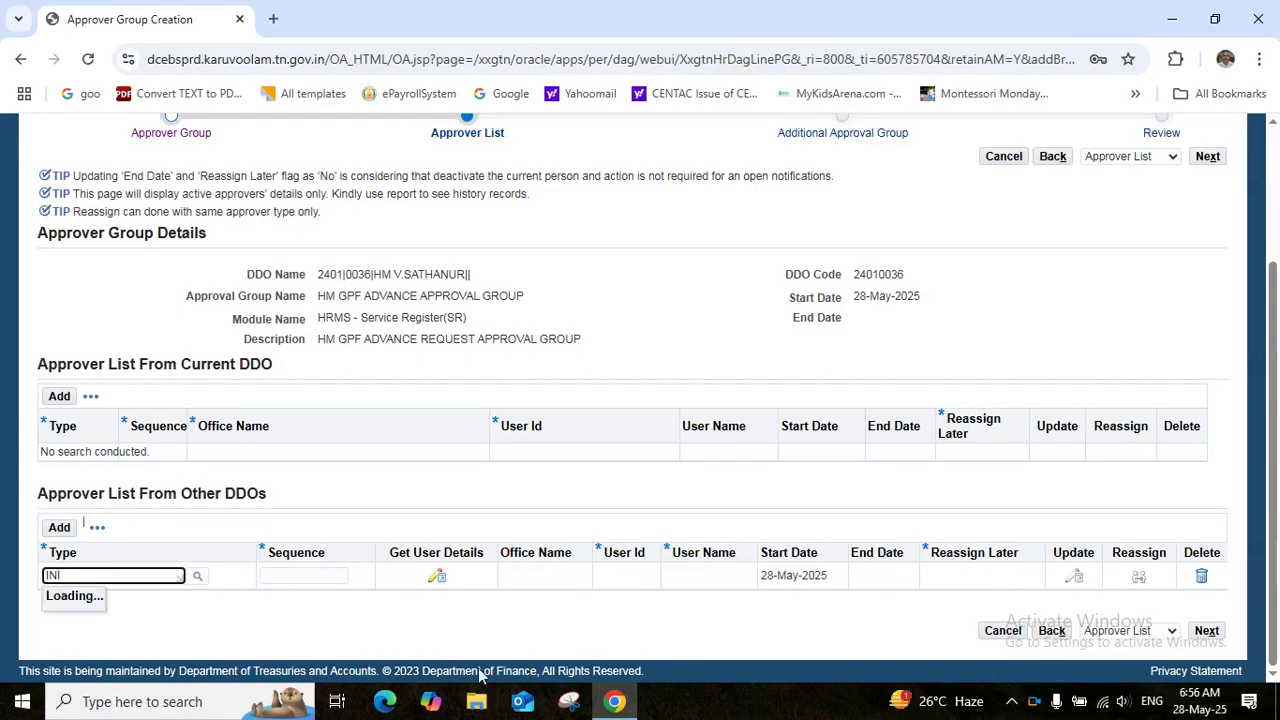
left_click(67, 623)
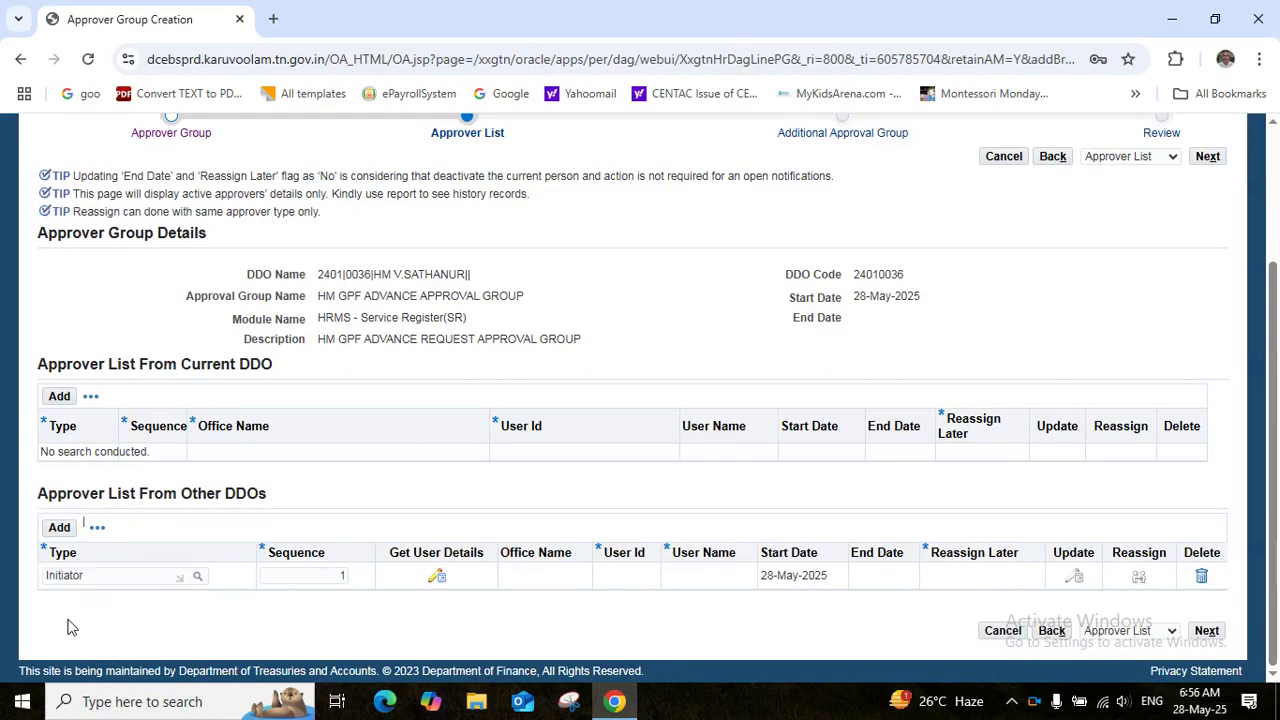
left_click(437, 586)
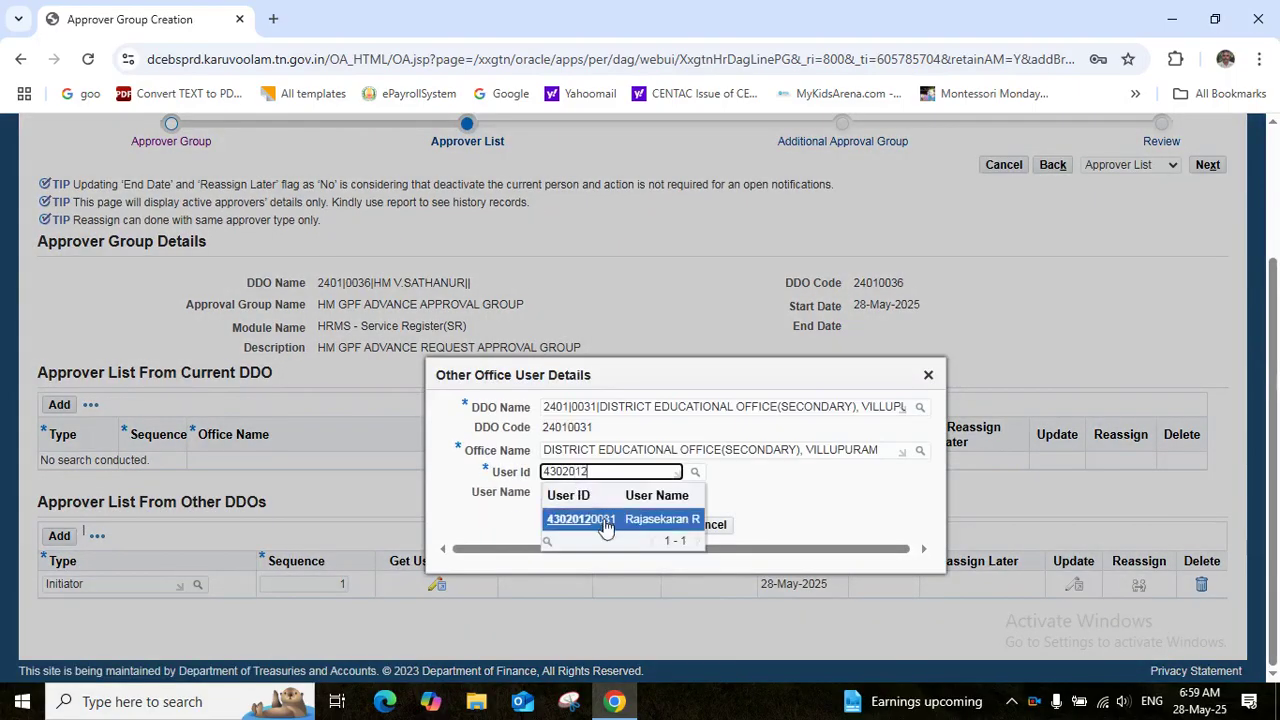
left_click(603, 524)
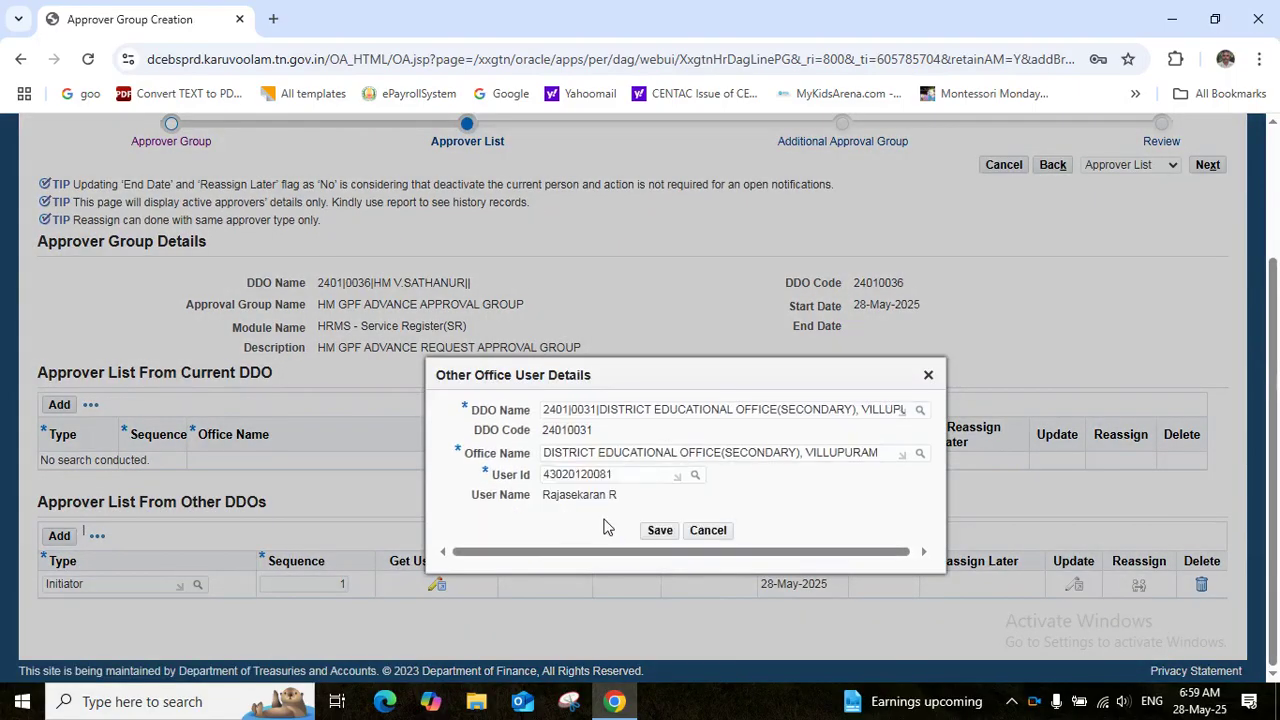
left_click(656, 531)
left_click(657, 527)
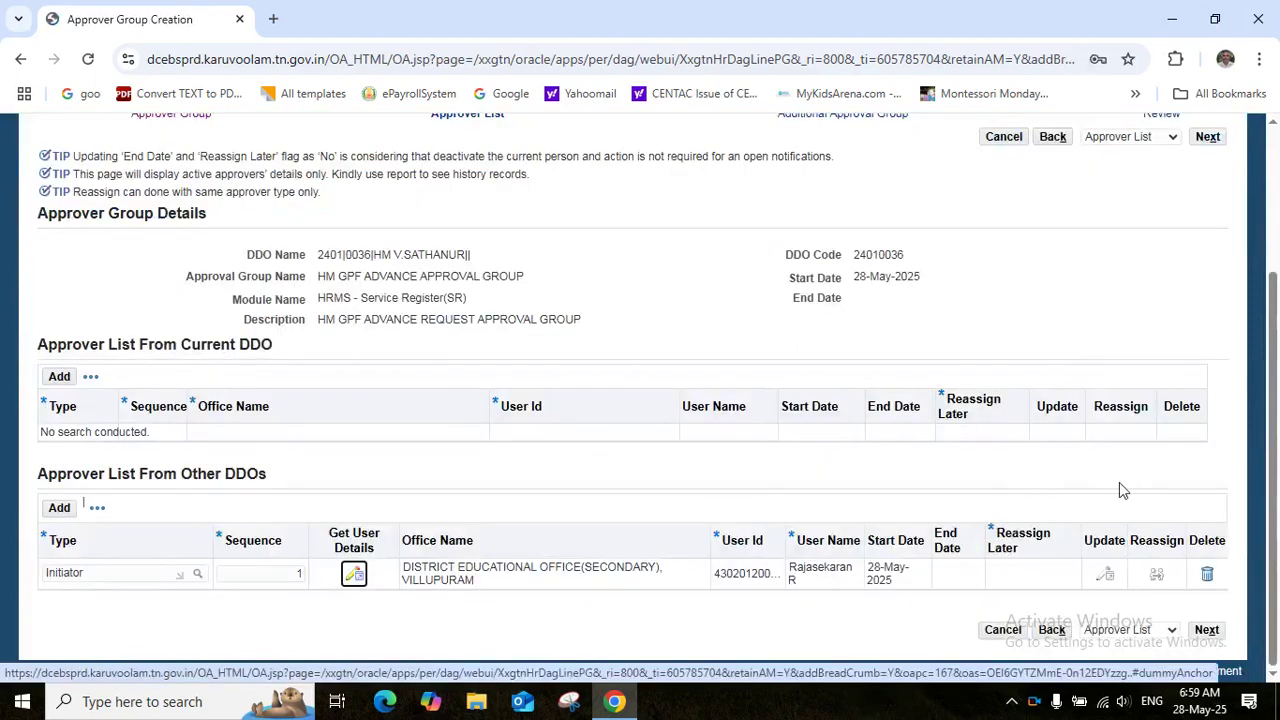
Add a Verifier at sequence 2 and save its Villupuram office user details
left_click(58, 510)
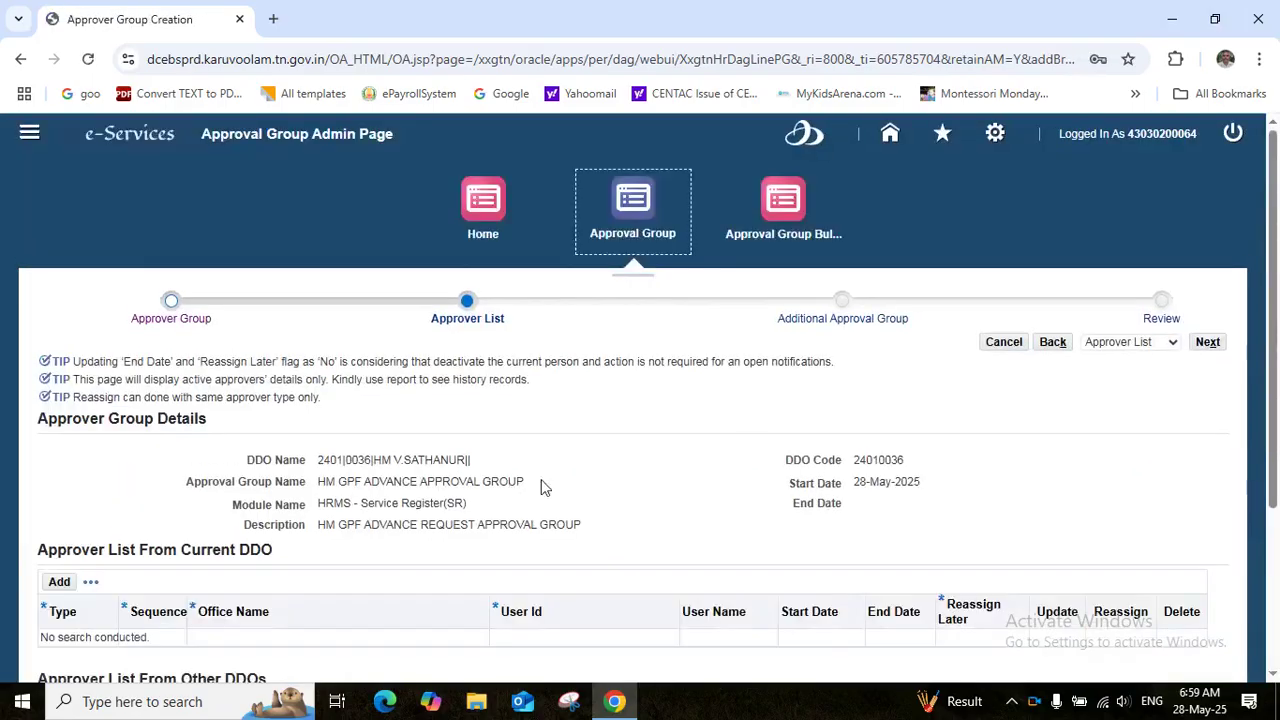
left_click(1273, 675)
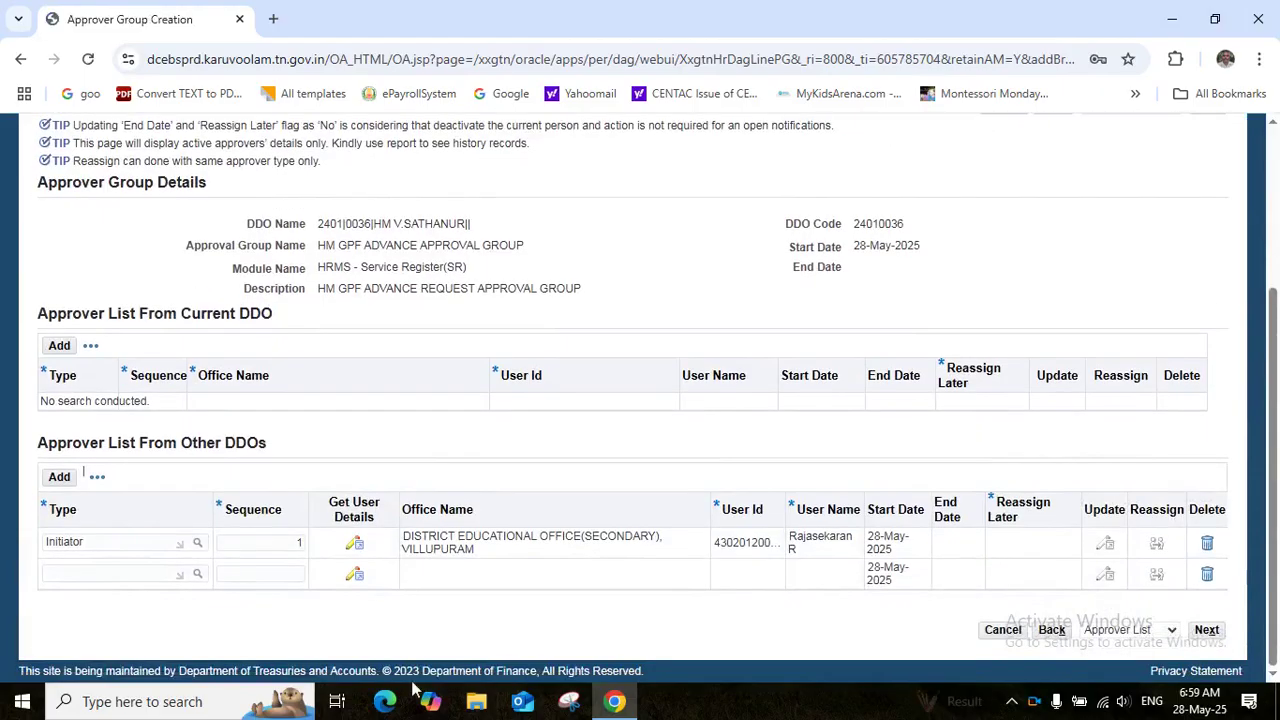
left_click(65, 574)
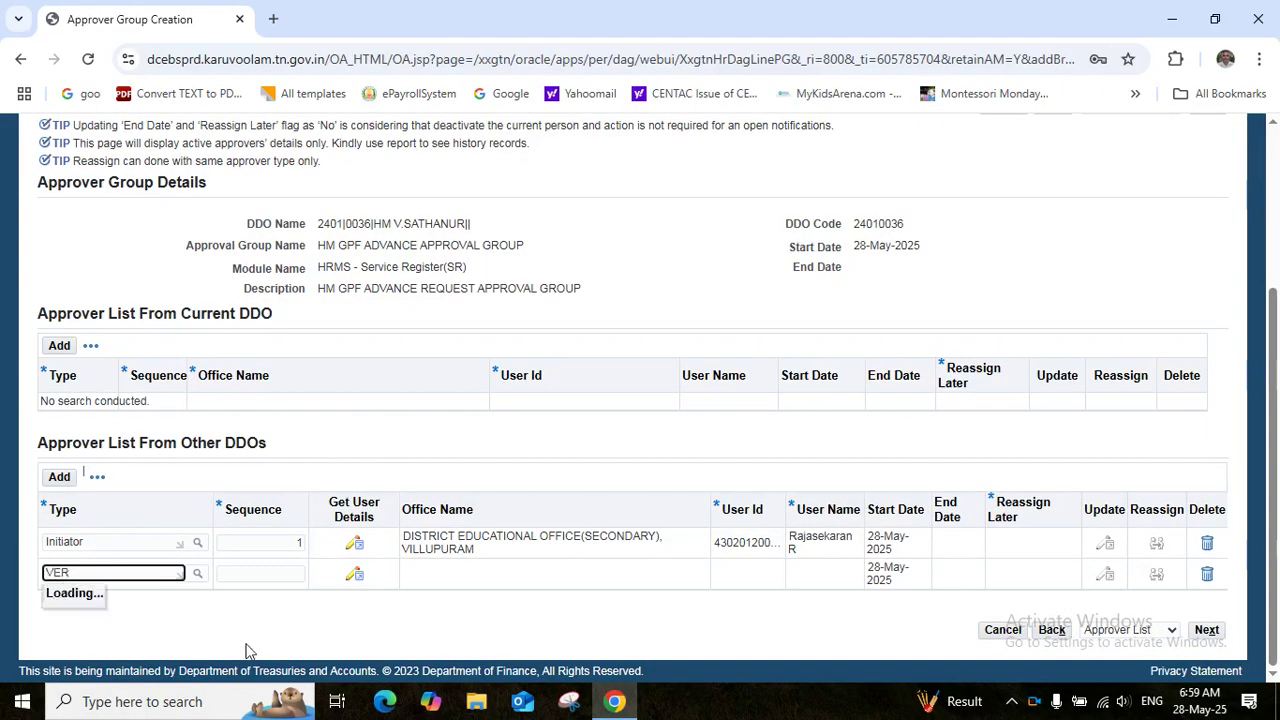
left_click(63, 620)
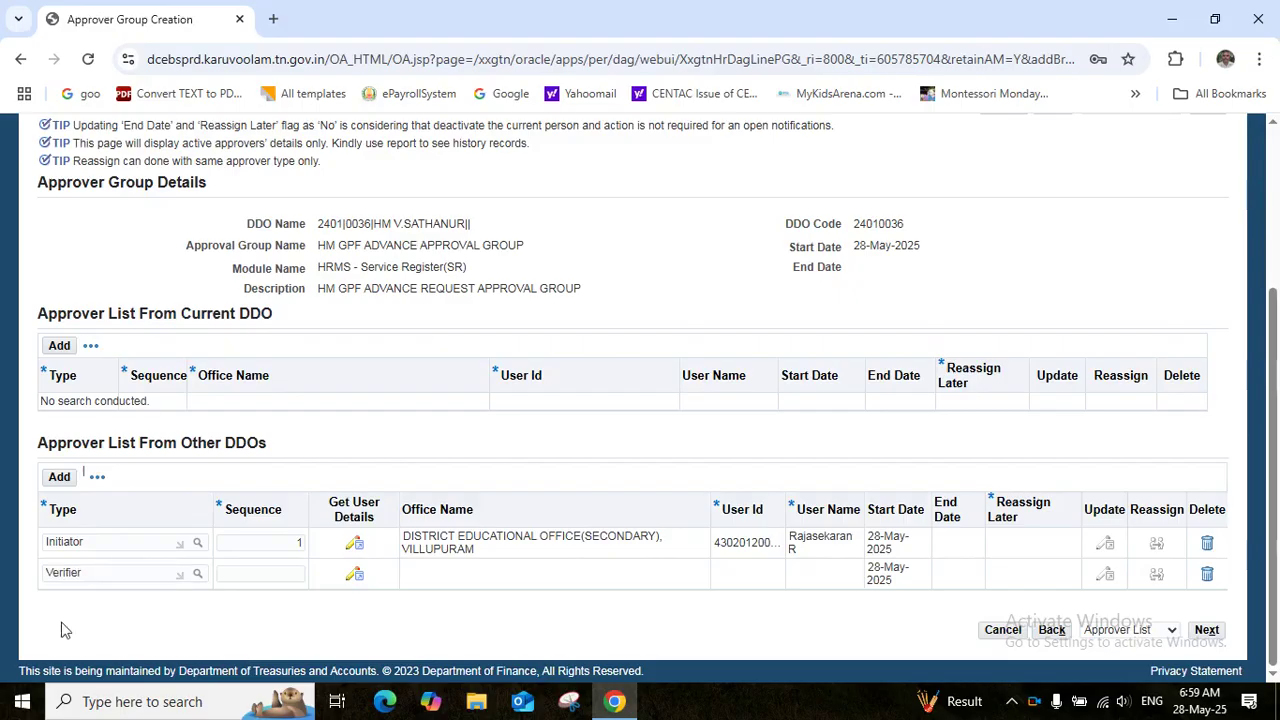
left_click(247, 574)
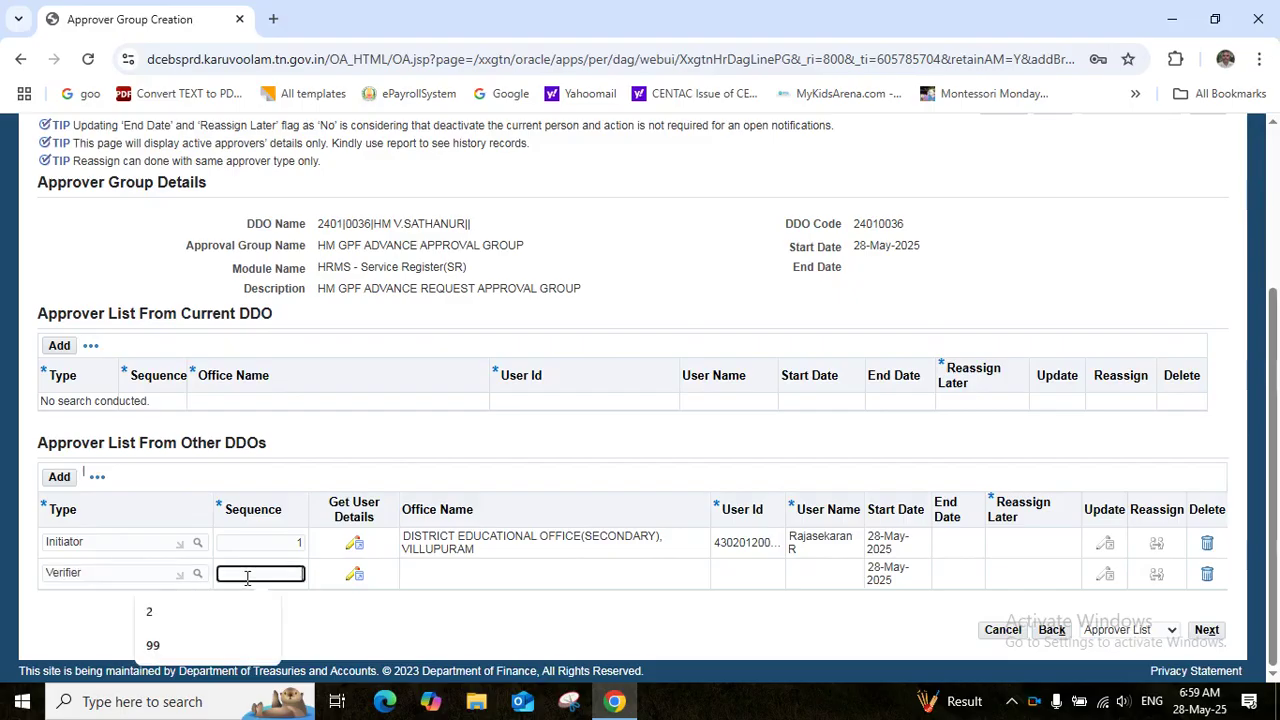
type("2")
key("Tab")
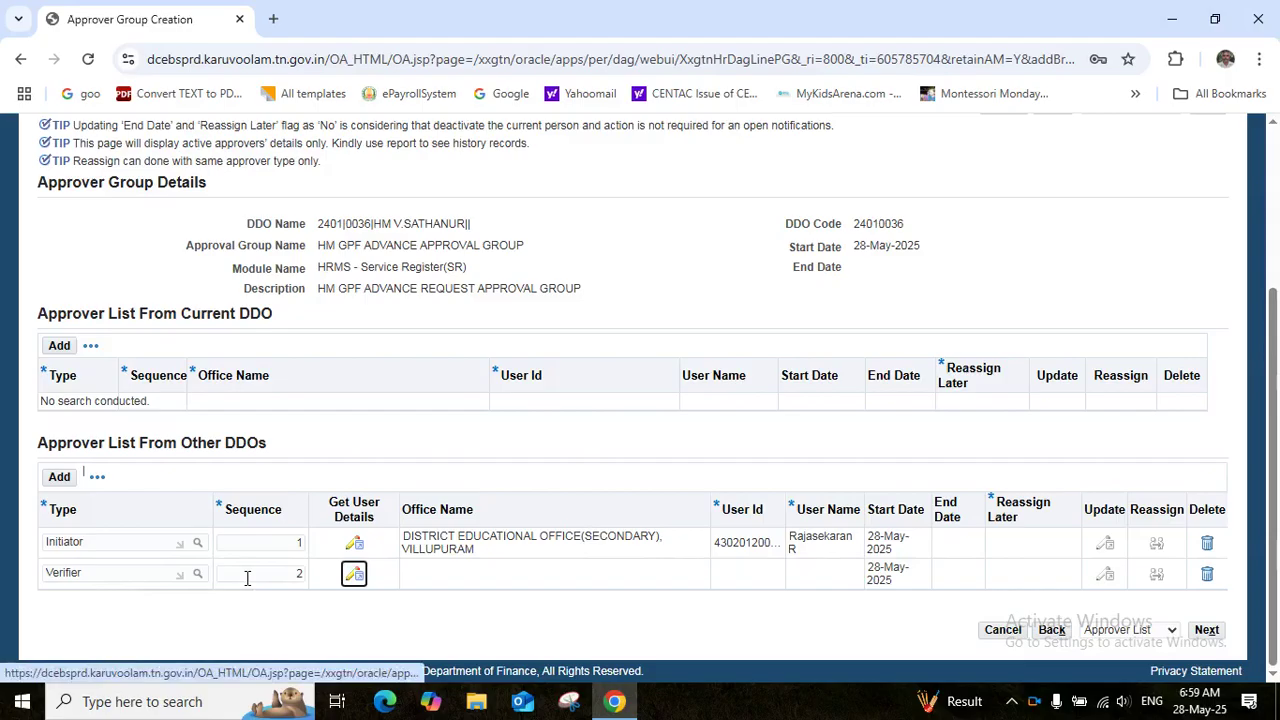
left_click(355, 575)
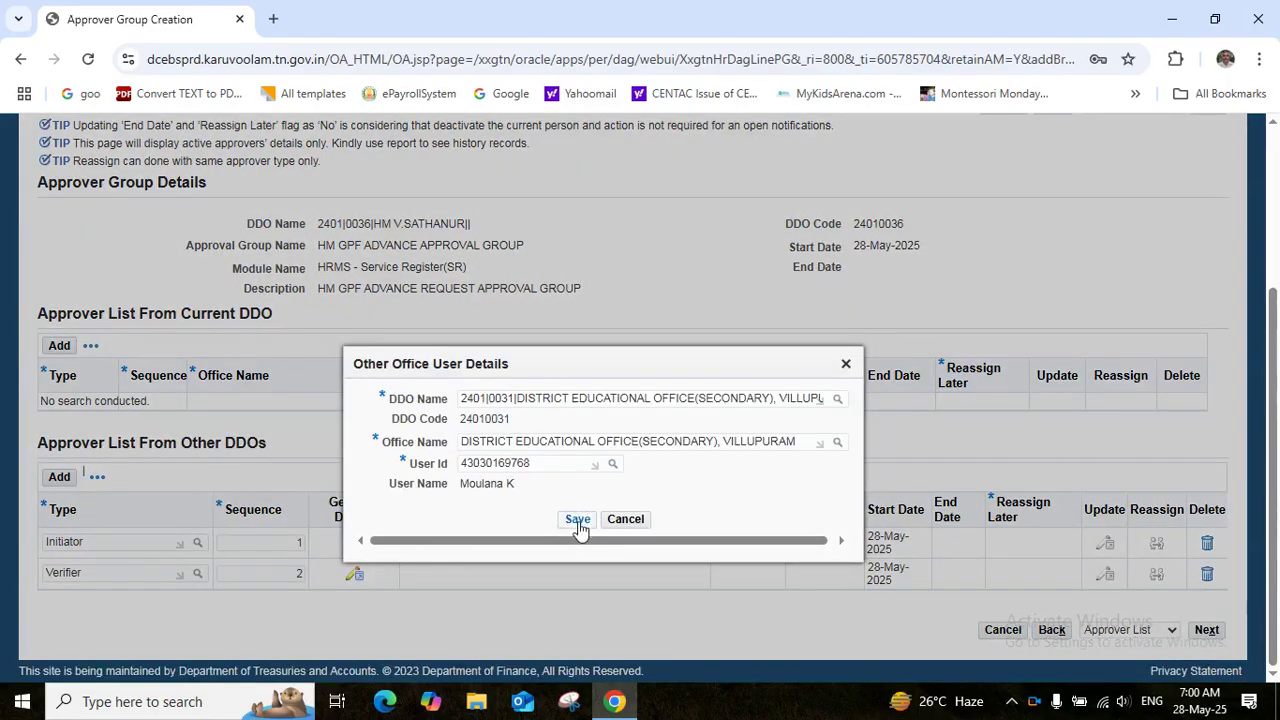
left_click(577, 520)
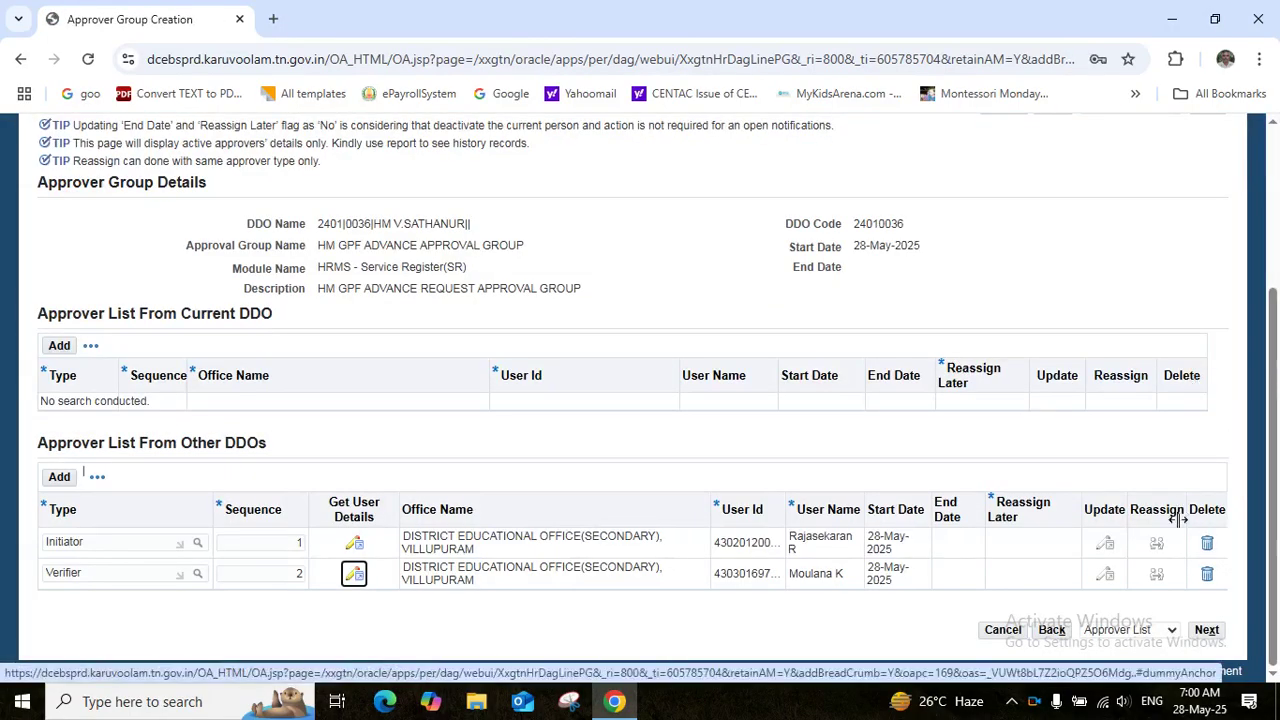
left_click(59, 476)
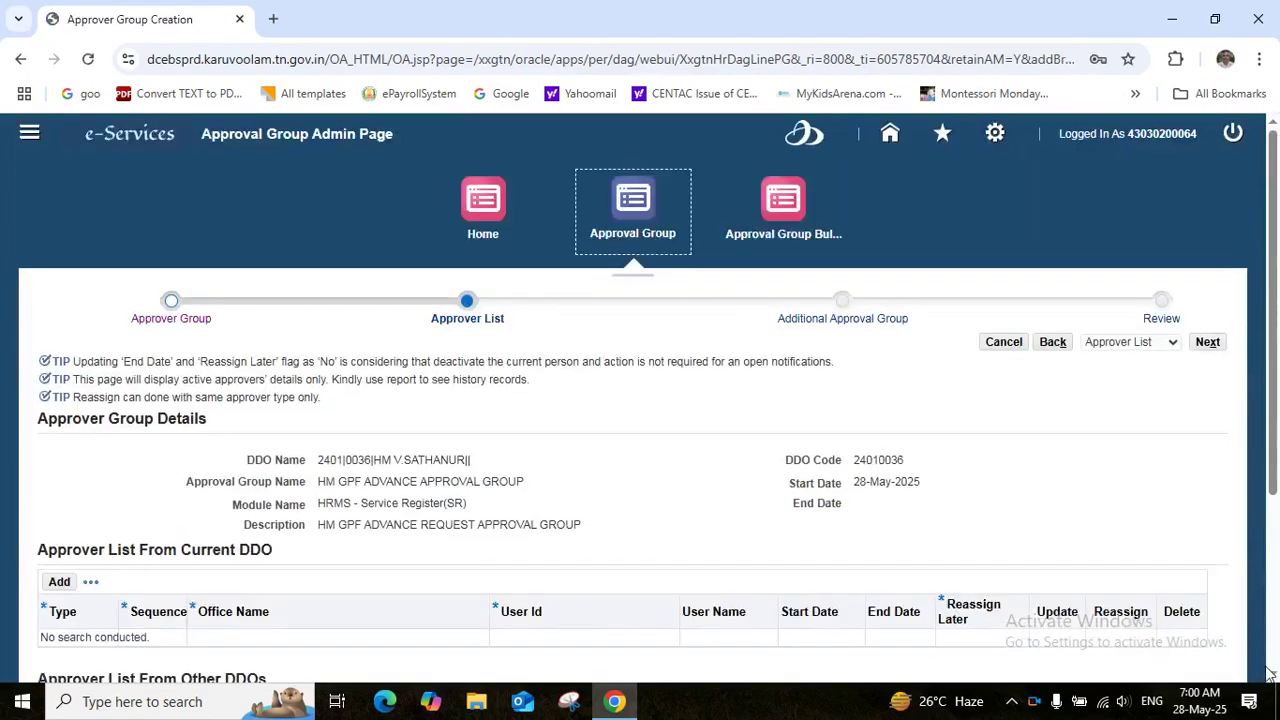
Make the new row a sequence-99 Approver with a Villupuram office user, then proceed to Review
scroll(1268, 675, "down", 3)
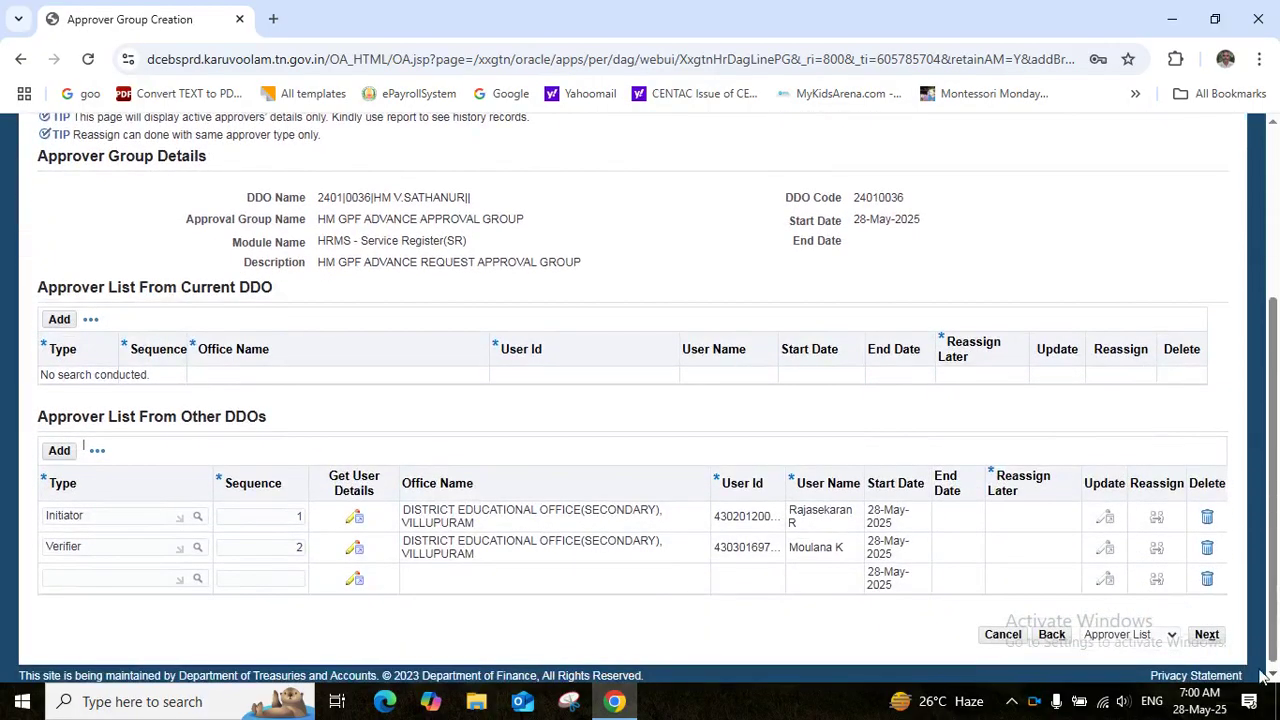
left_click(62, 580)
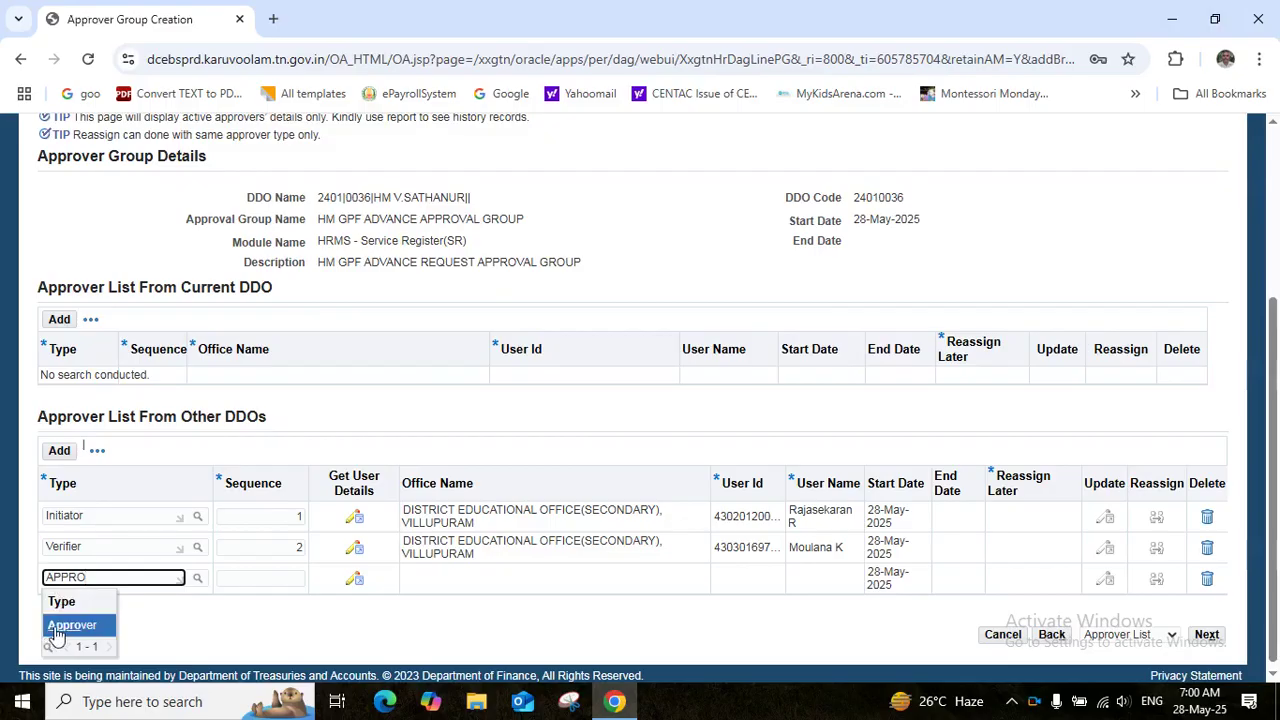
left_click(62, 626)
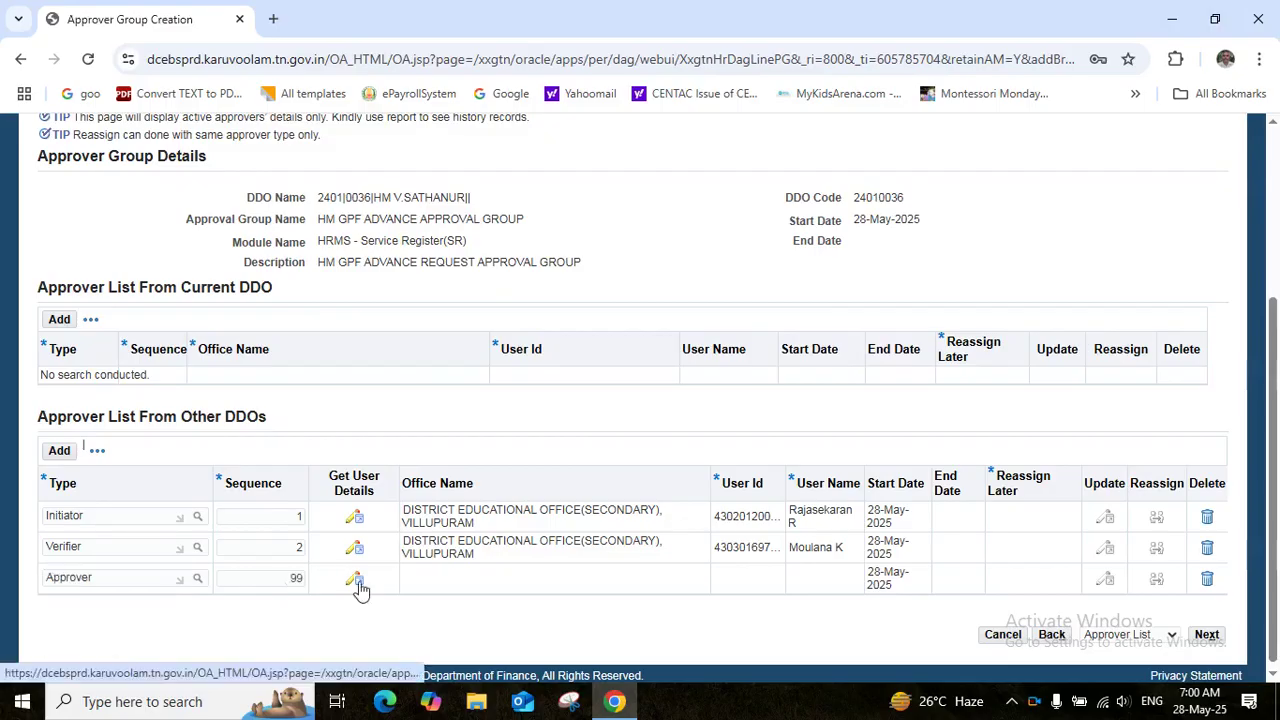
left_click(356, 580)
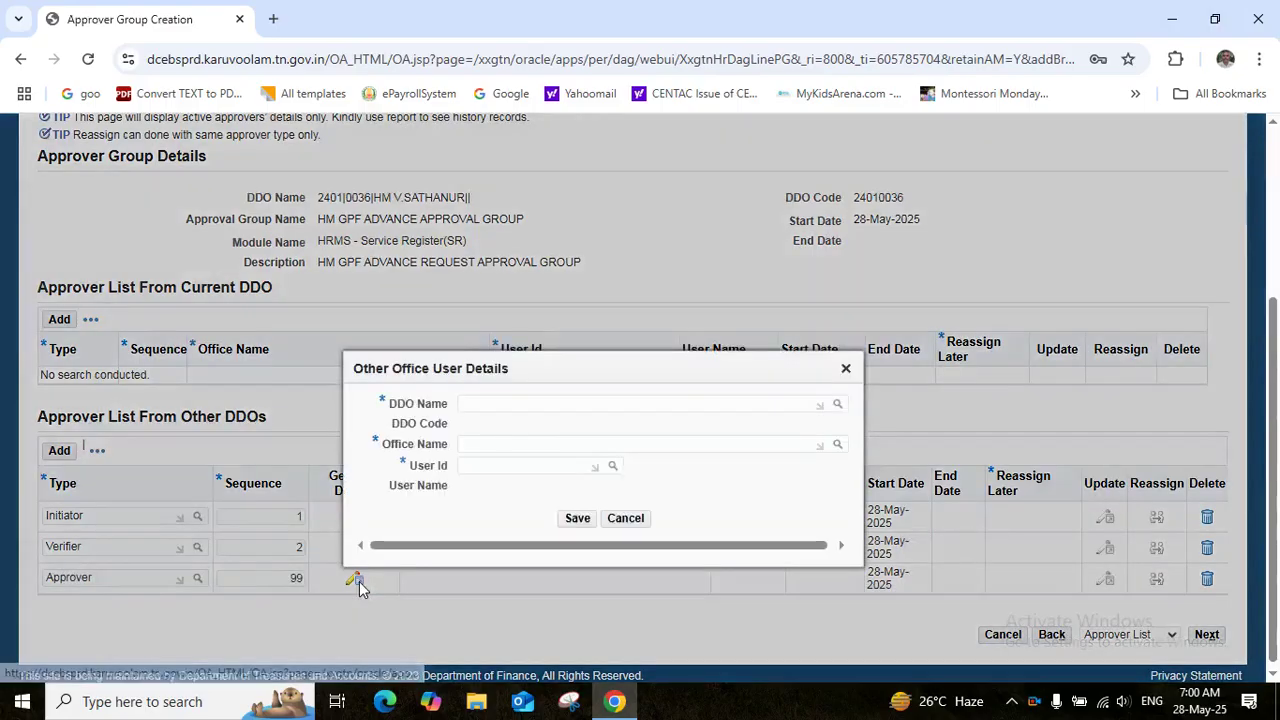
left_click(491, 403)
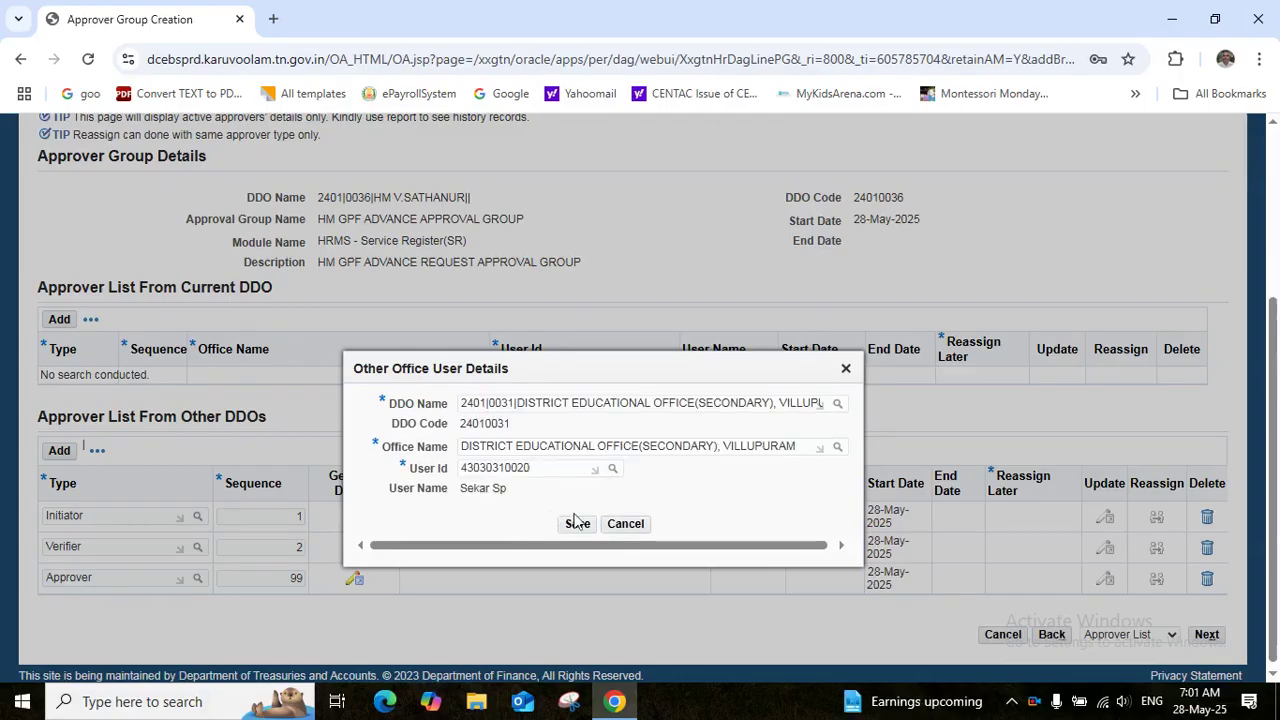
left_click(580, 524)
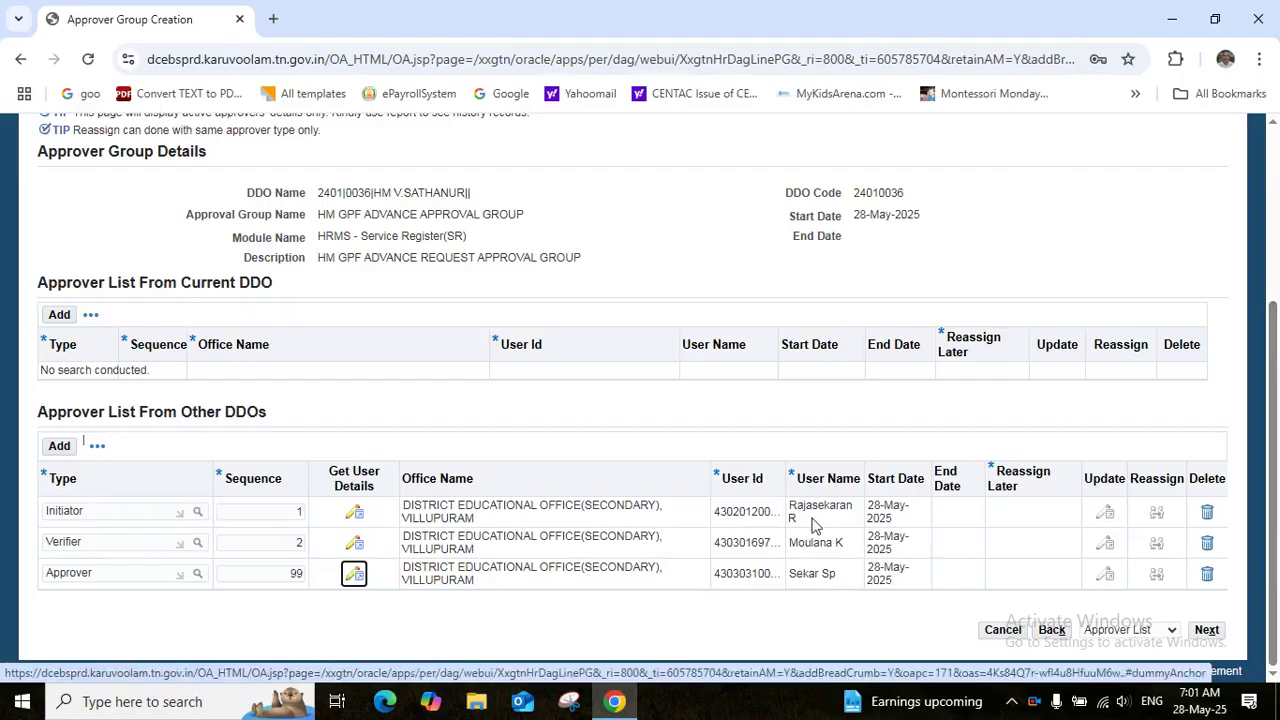
left_click(1207, 630)
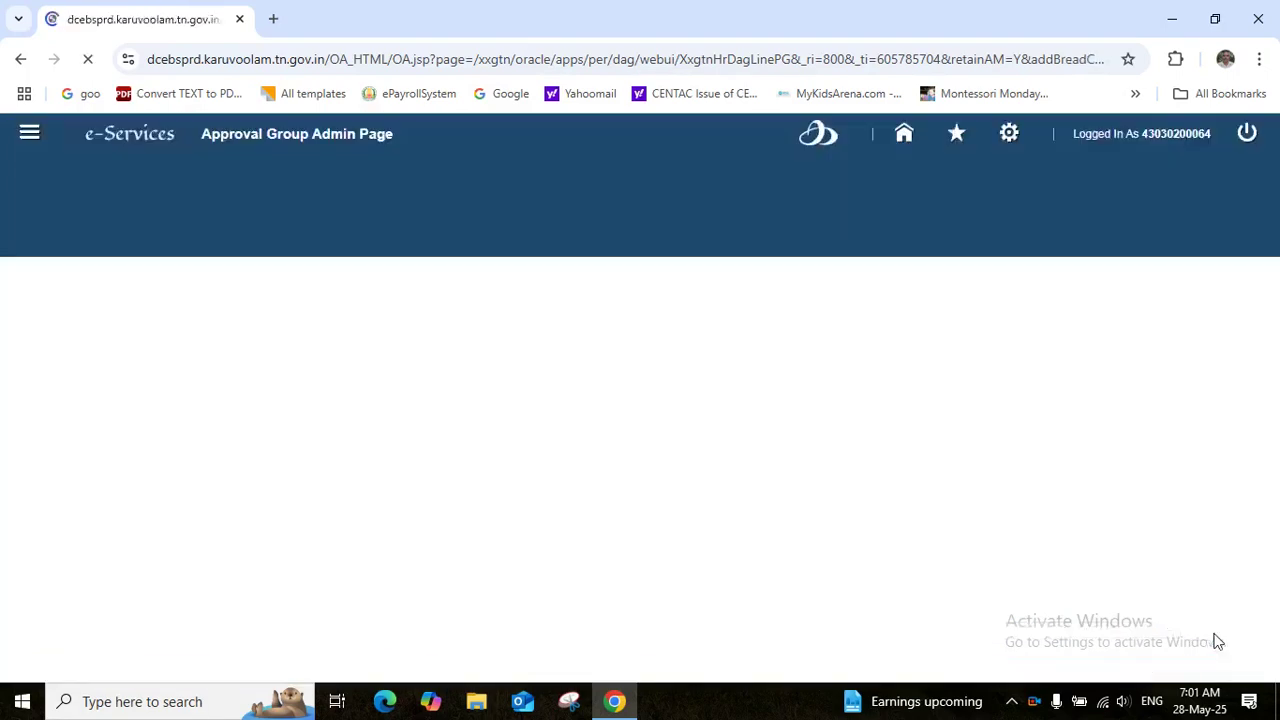
left_click(1206, 340)
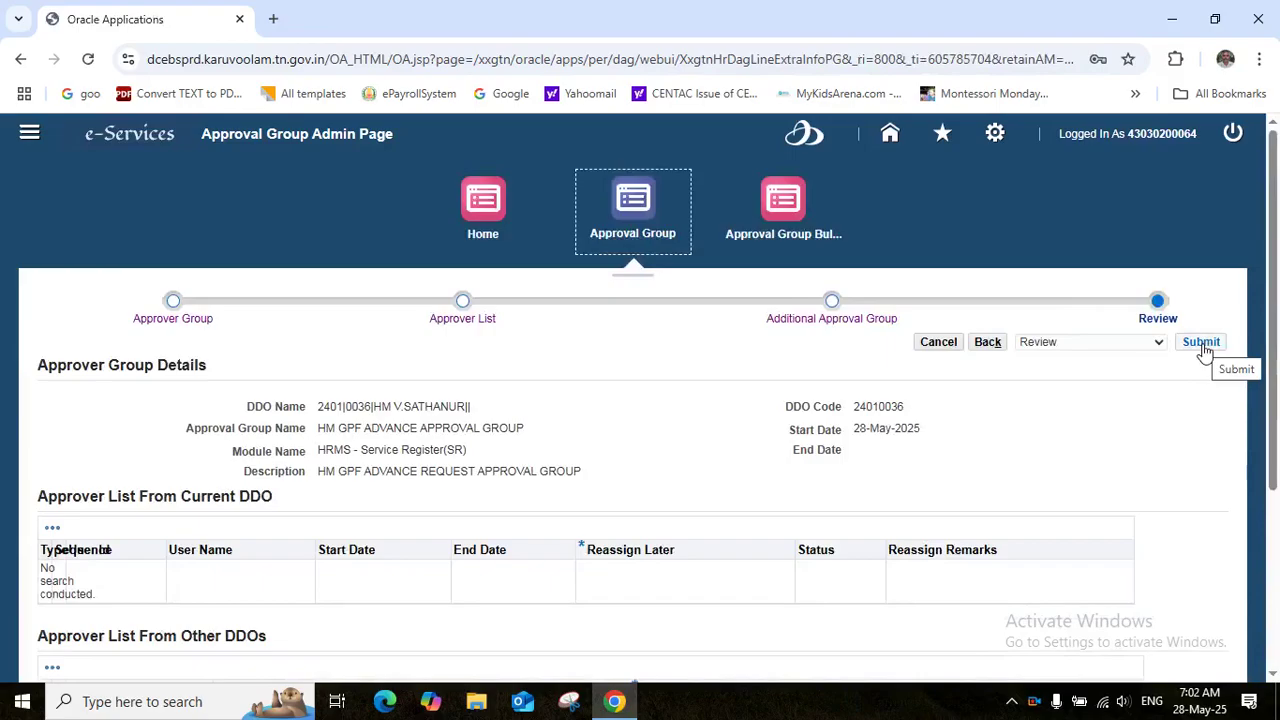
Submit HM GPF ADVANCE APPROVAL GROUP, confirming Yes on the warning and OK on the confirmation
left_click(1204, 348)
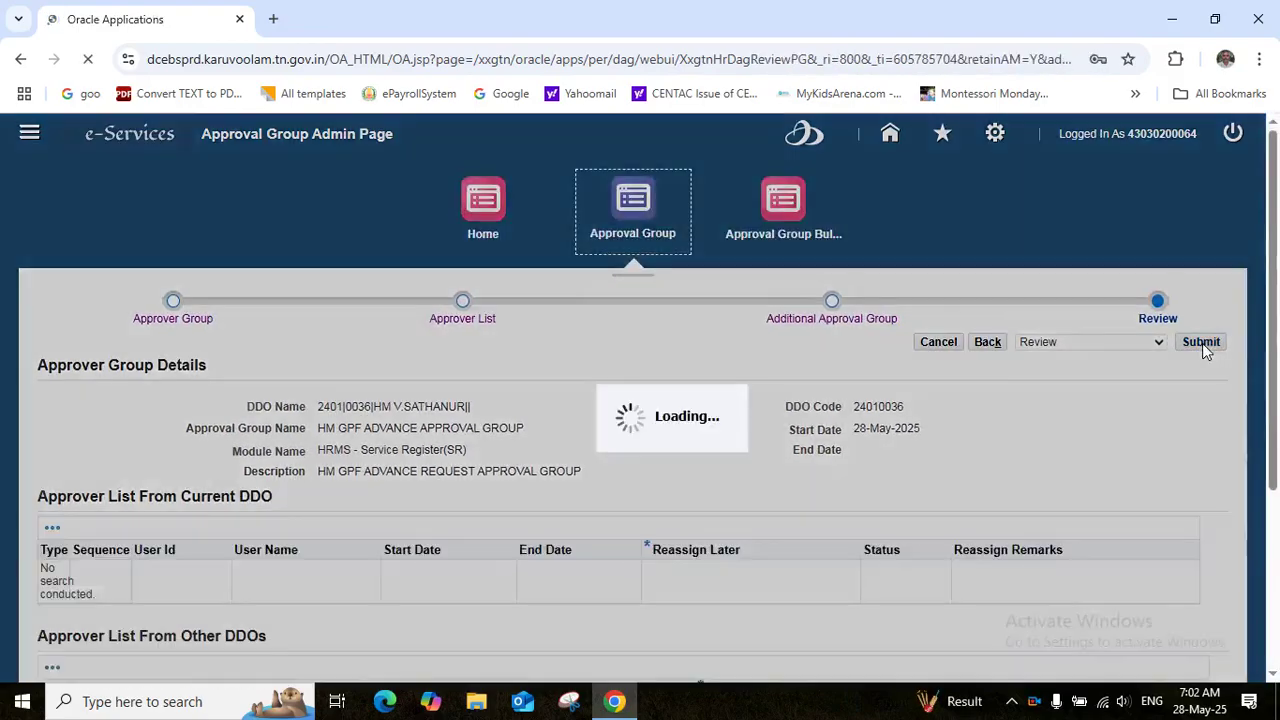
left_click(894, 423)
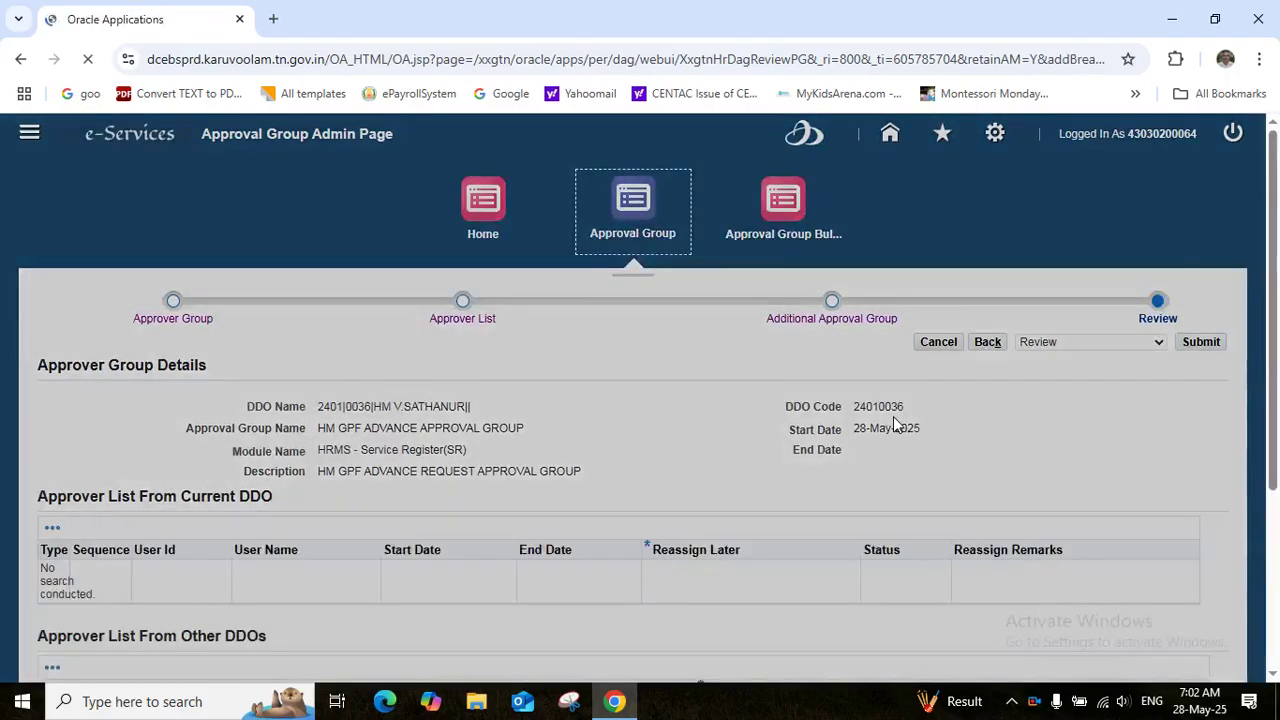
left_click(896, 418)
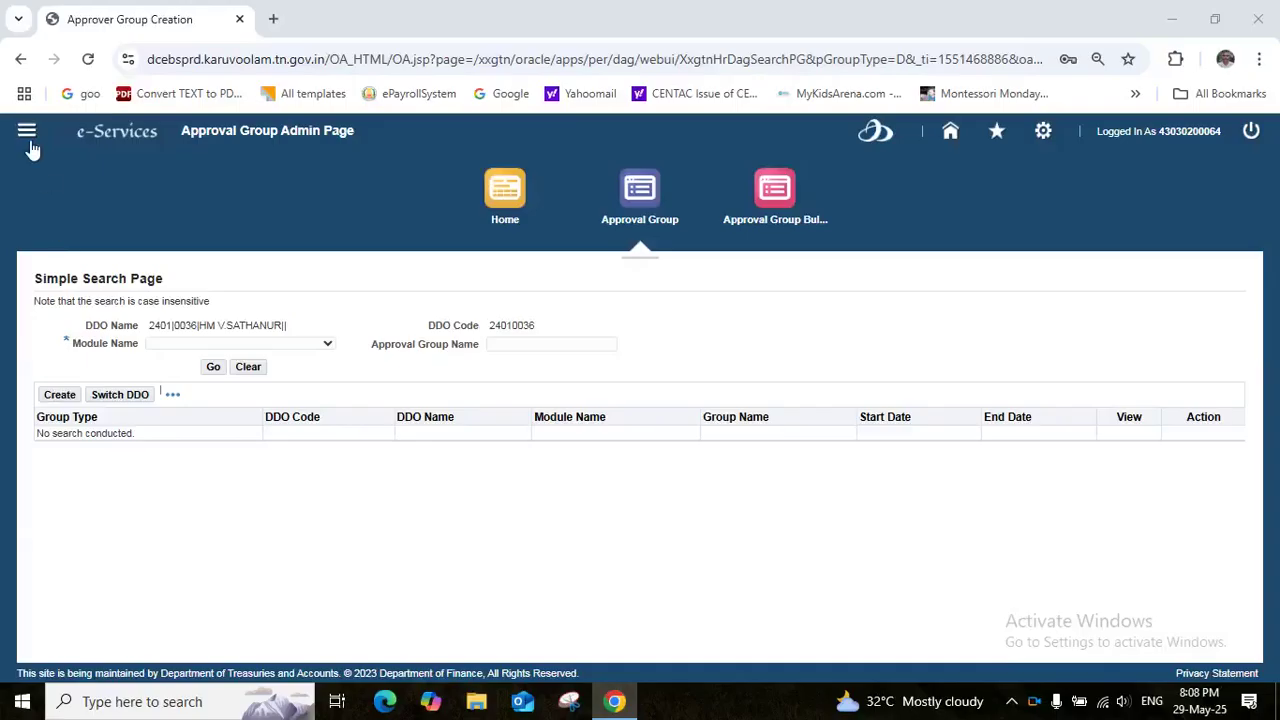
From the GTN Functional Administrator - Department home, create a group named HM SHORT TERM ADVANCE APPROVAL GROUP
left_click(27, 131)
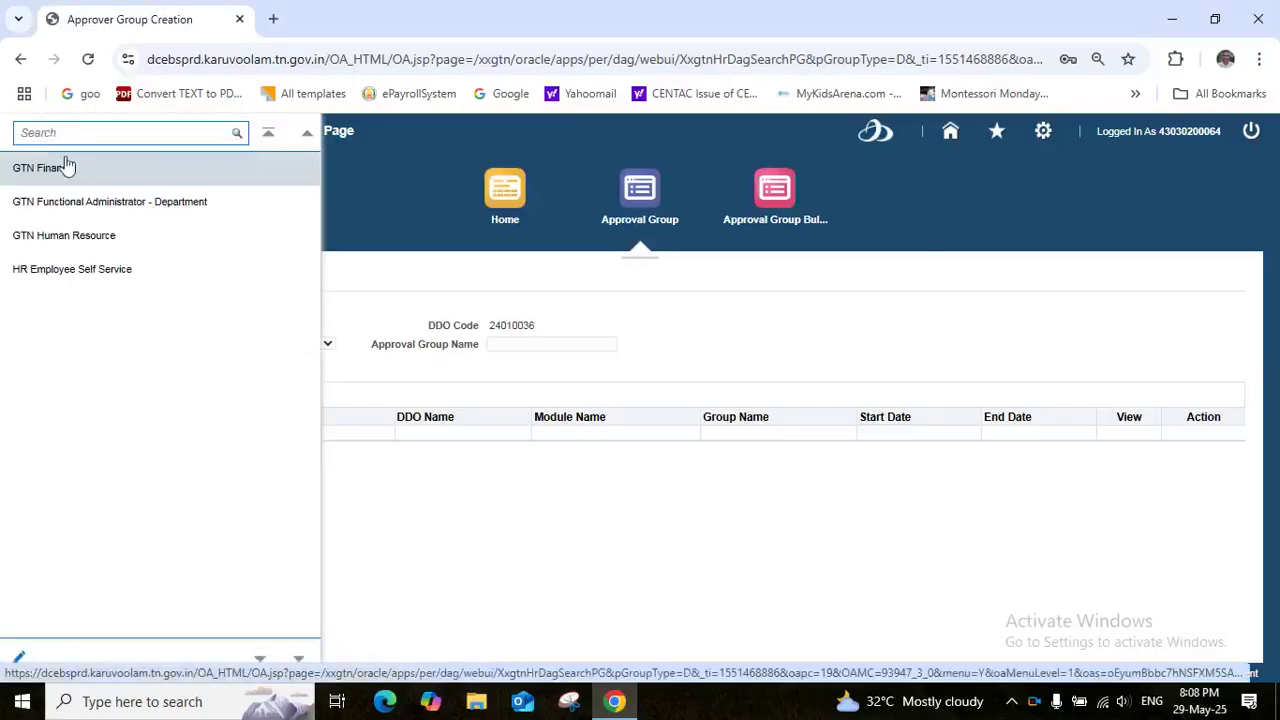
left_click(84, 204)
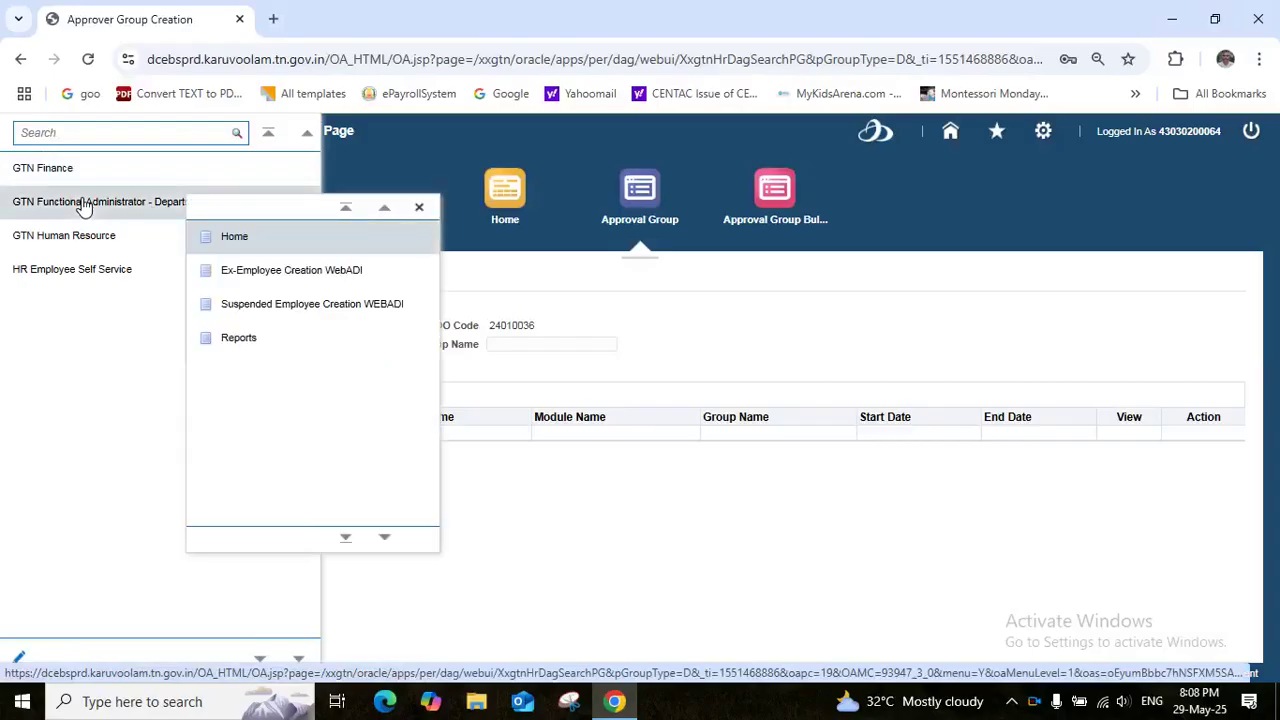
left_click(236, 240)
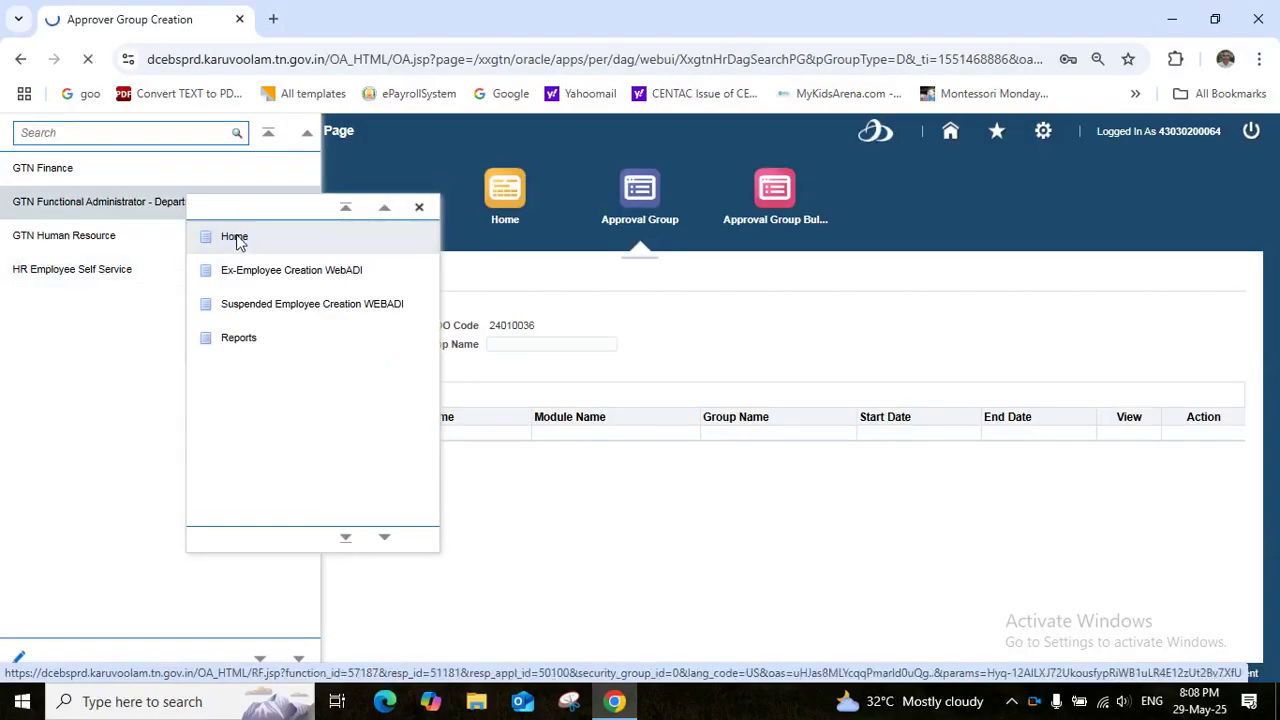
left_click(616, 203)
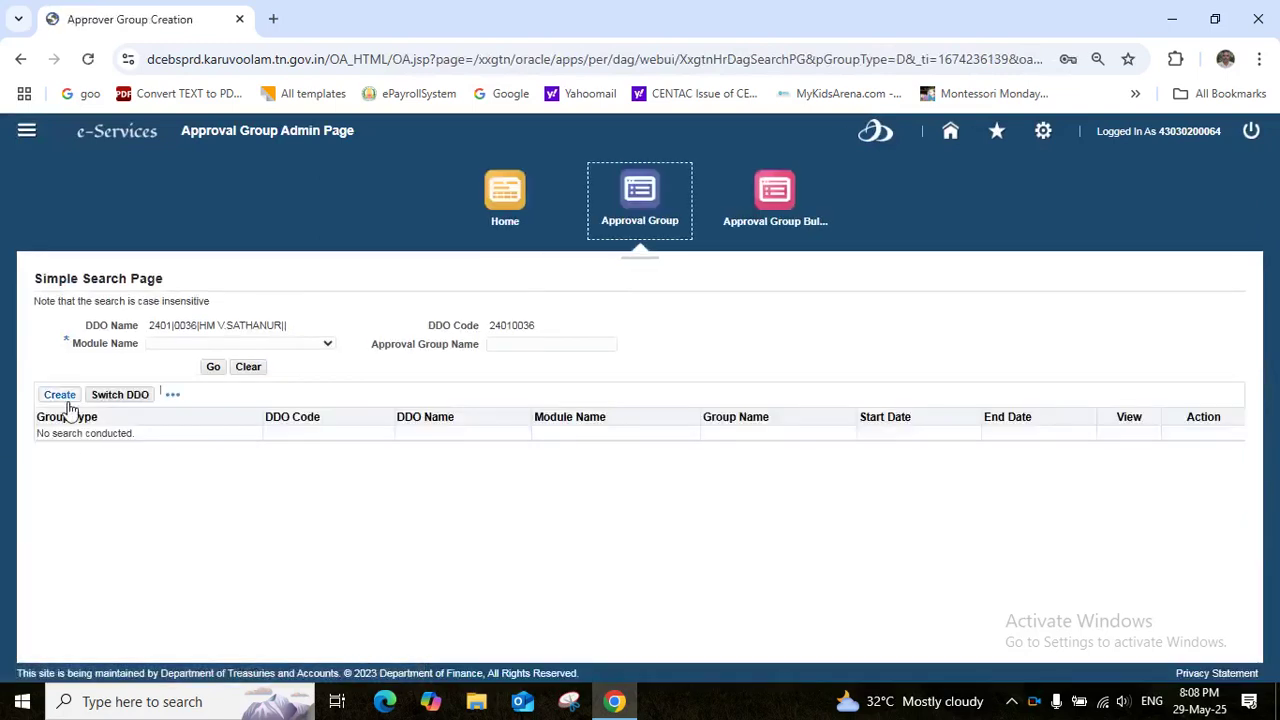
left_click(60, 395)
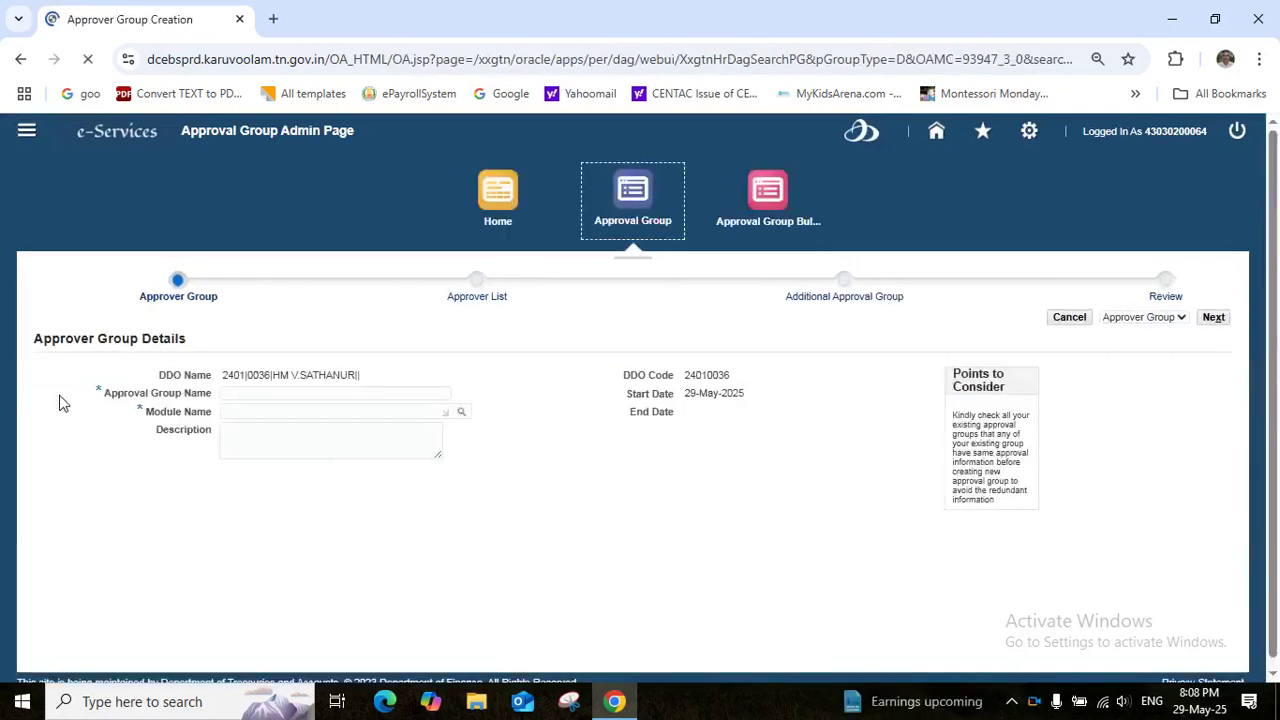
left_click(257, 392)
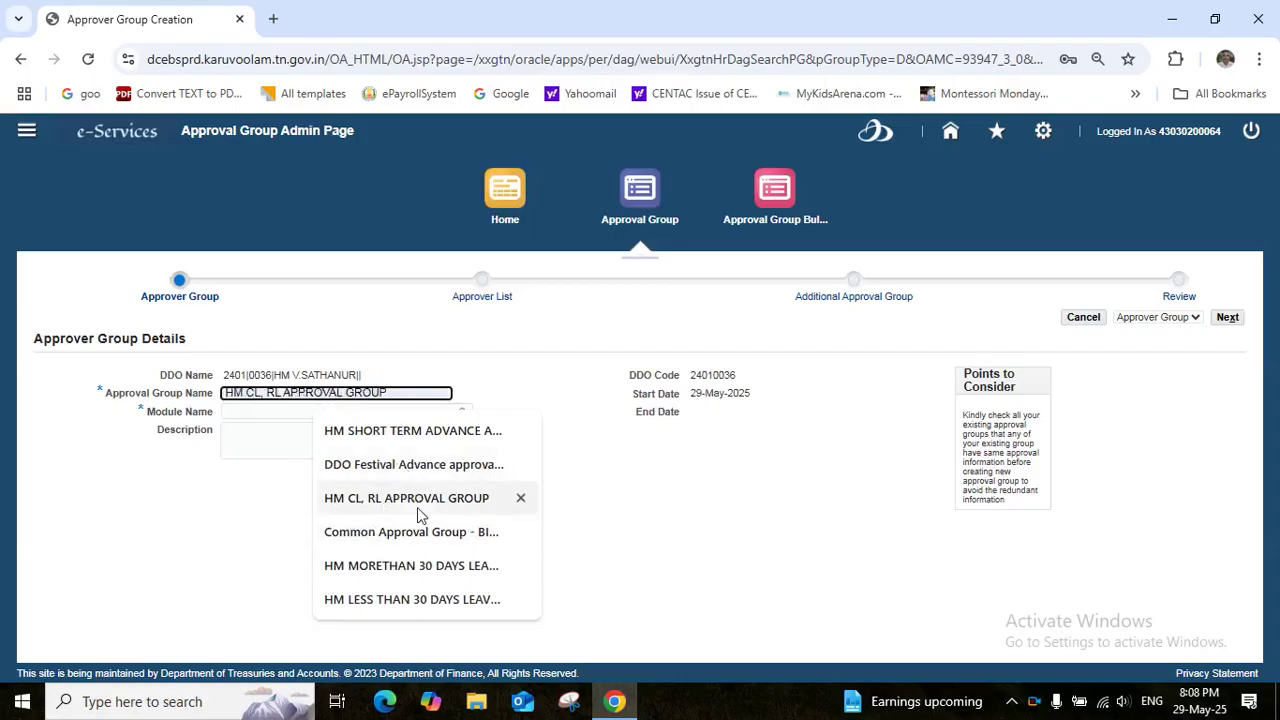
left_click(407, 432)
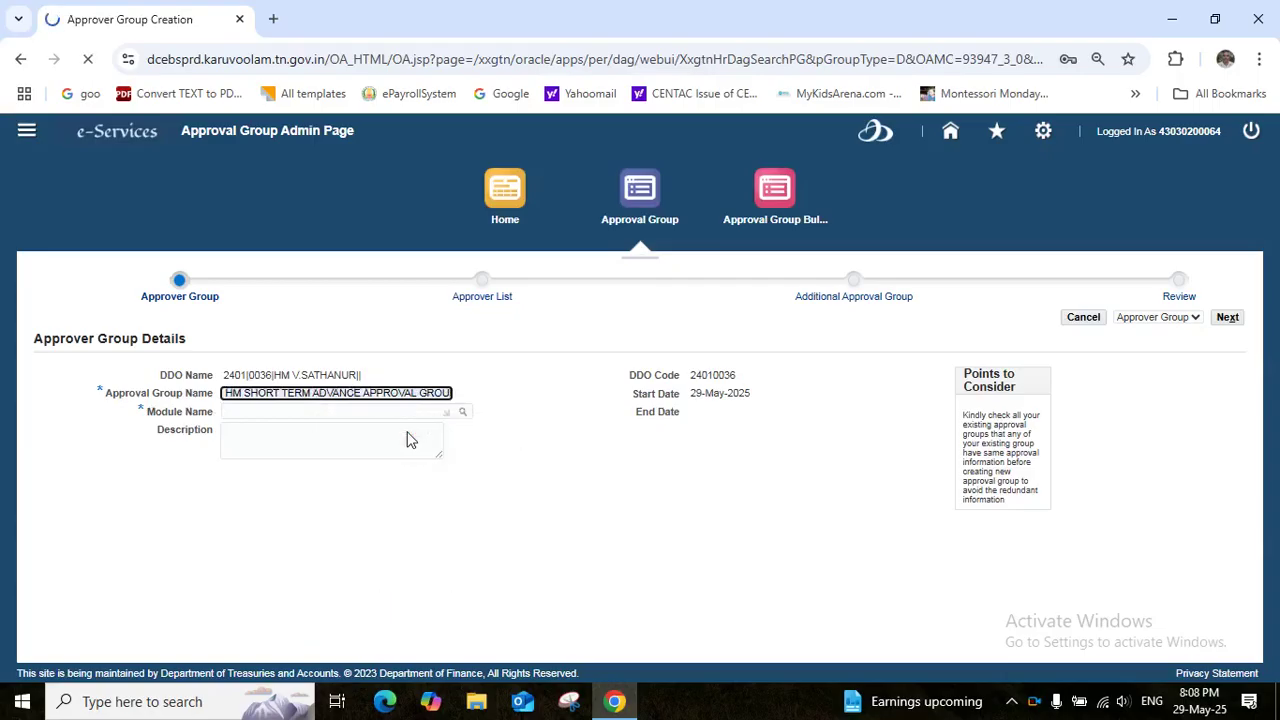
Copy the group name and set Module Name to HRMS - Service Register(SR)
left_click(355, 396)
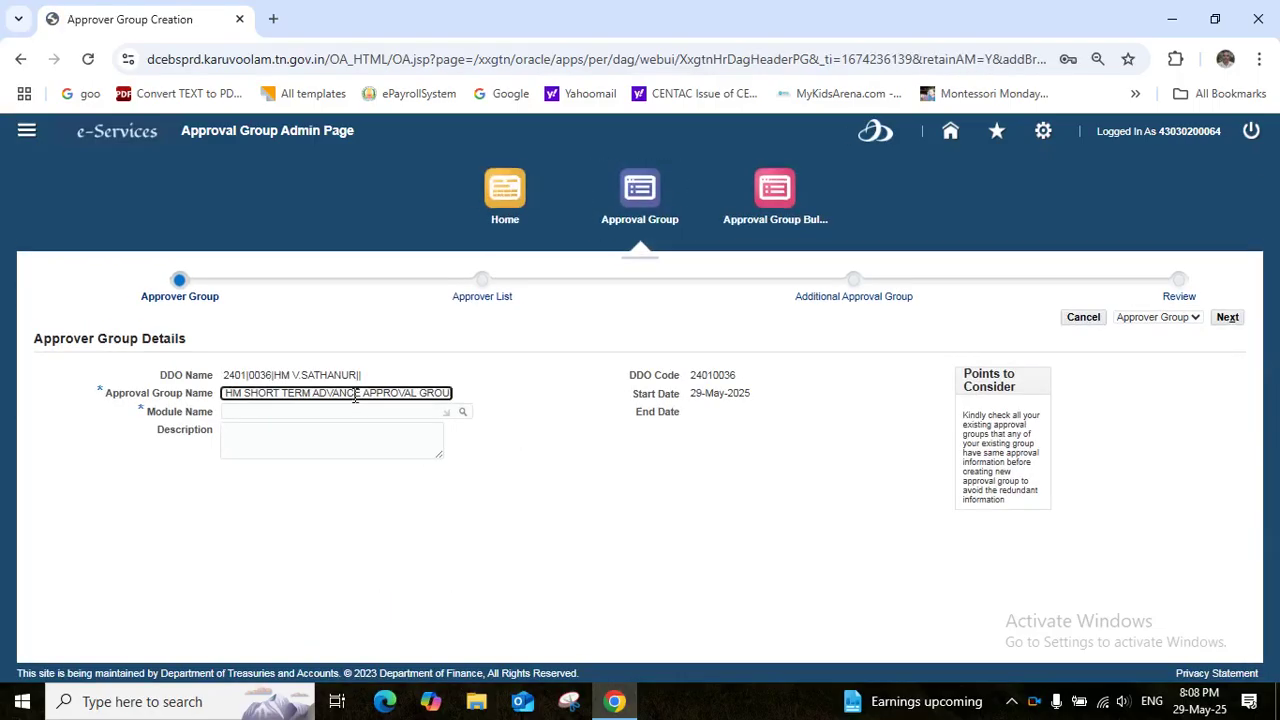
key("ctrl+a")
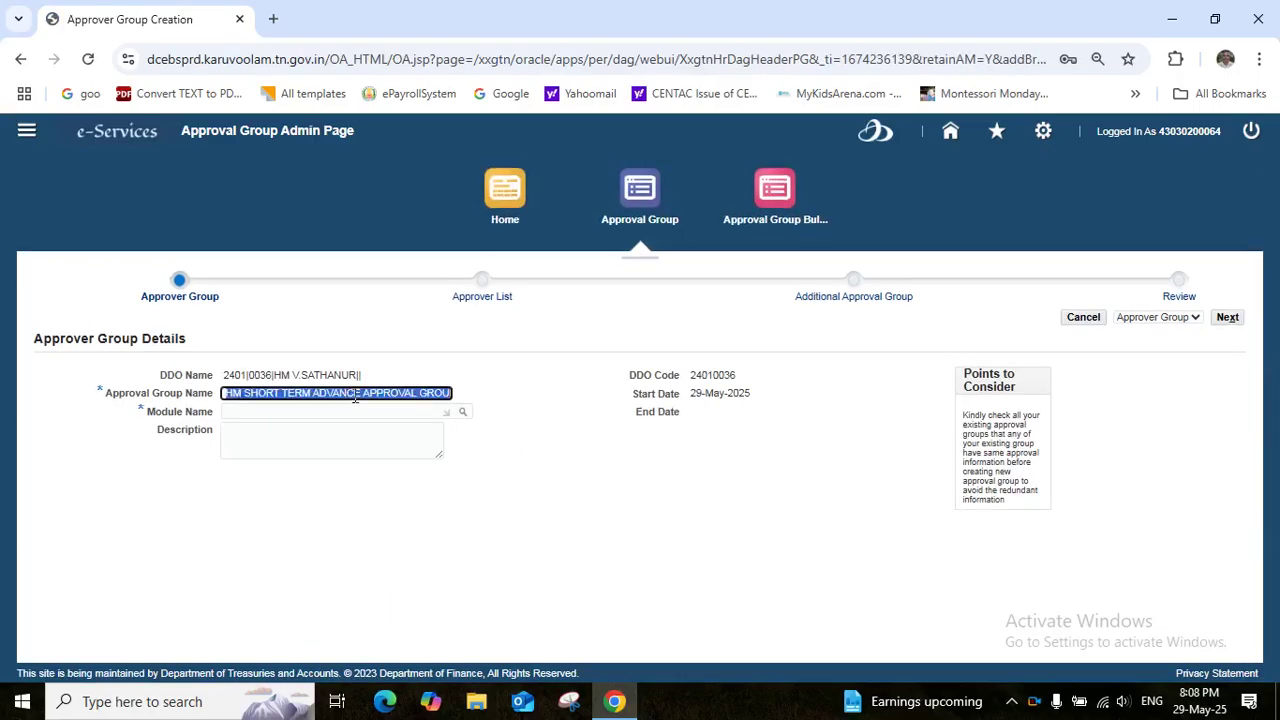
left_click(336, 411)
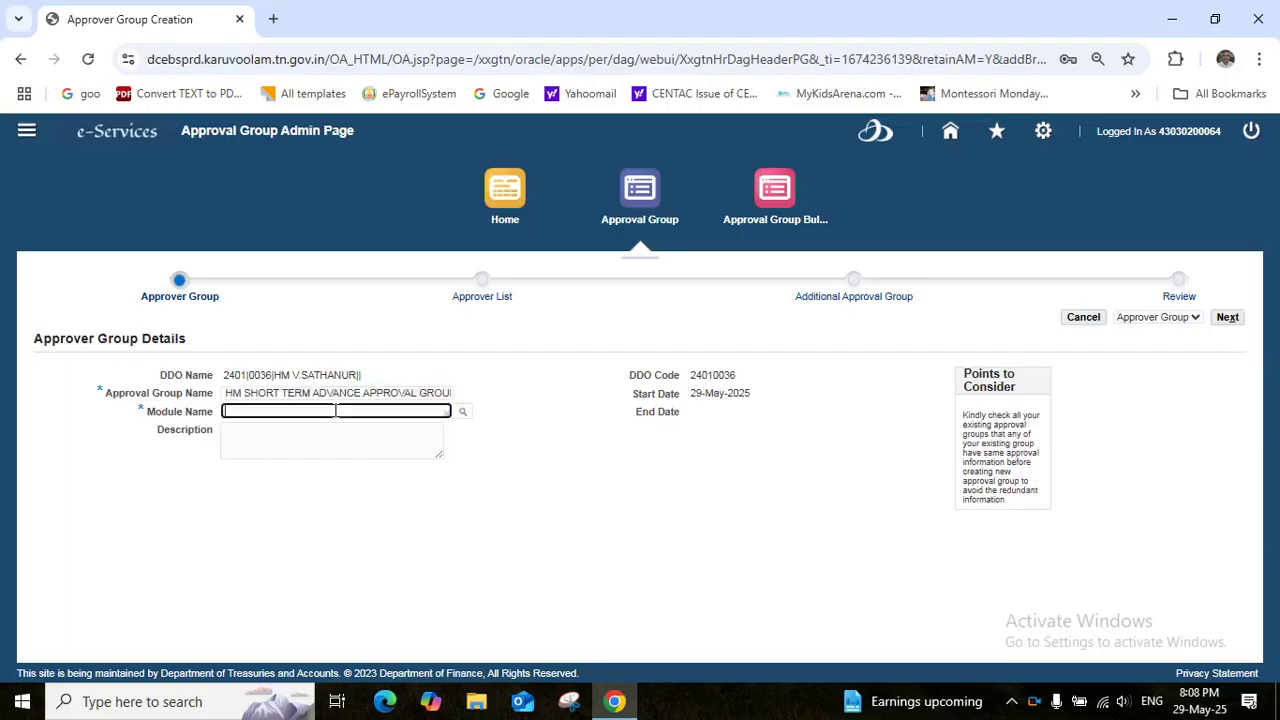
left_click(463, 412)
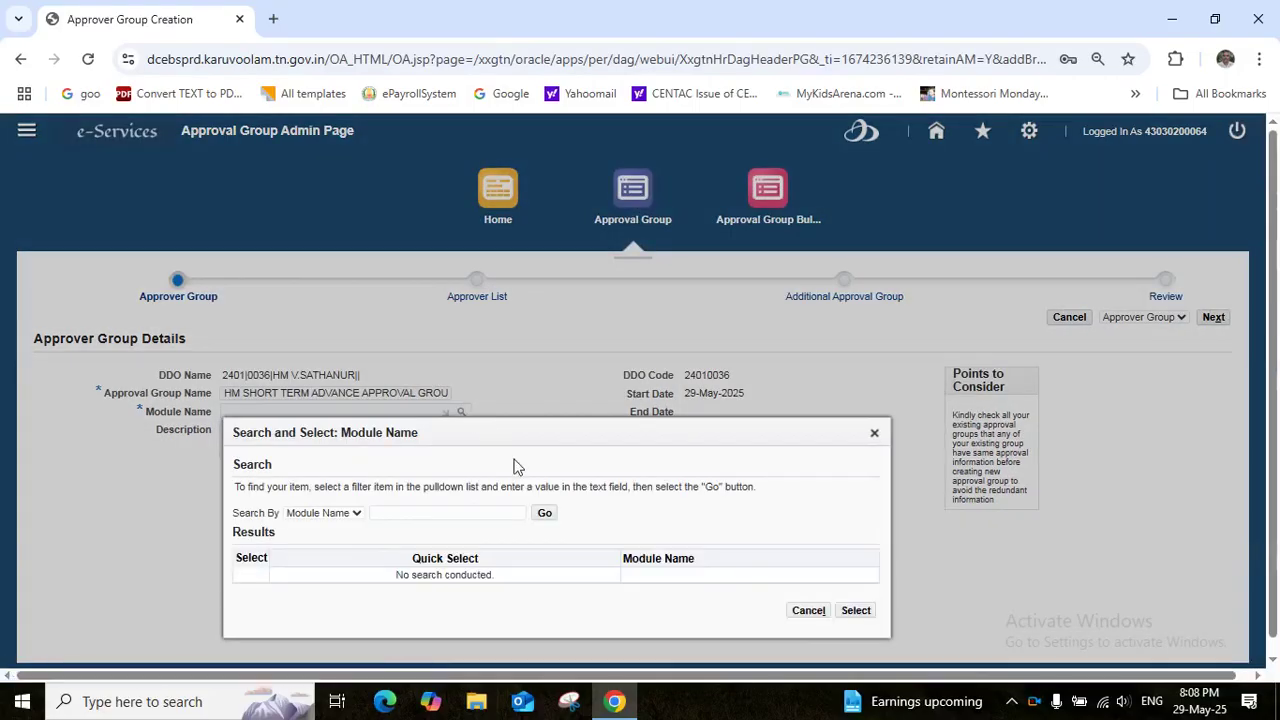
left_click(443, 513)
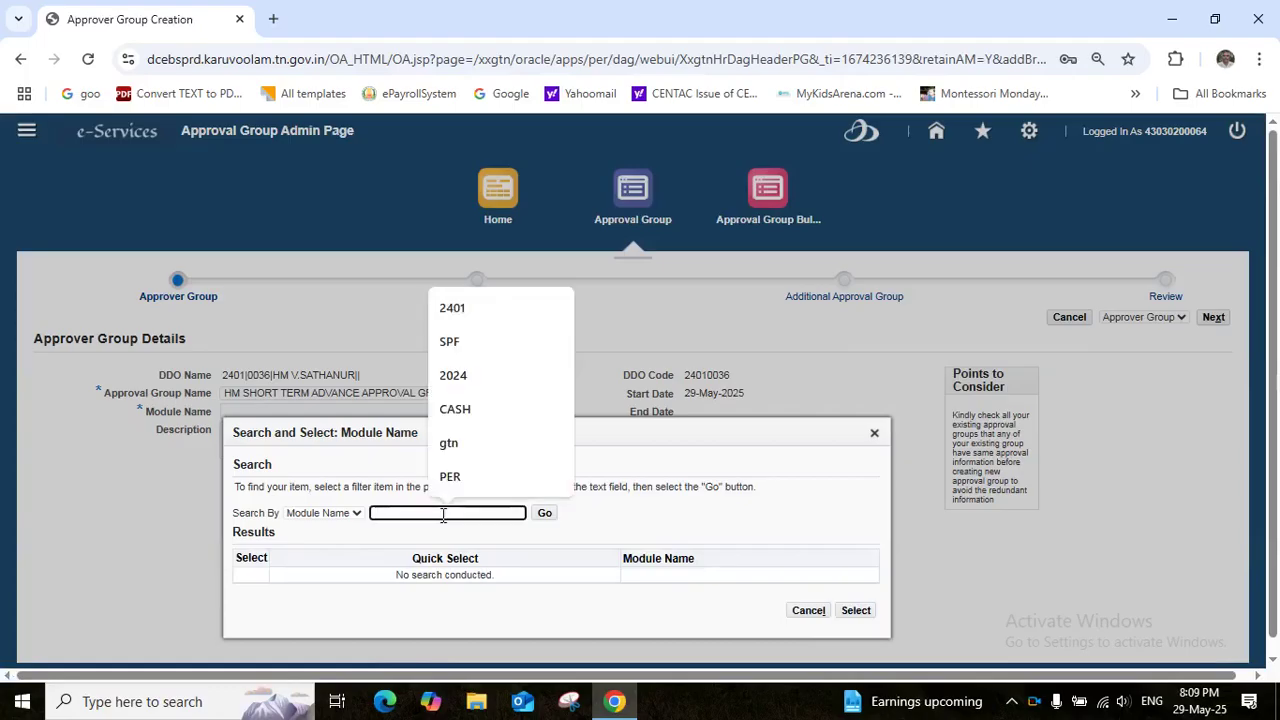
type("HRMS")
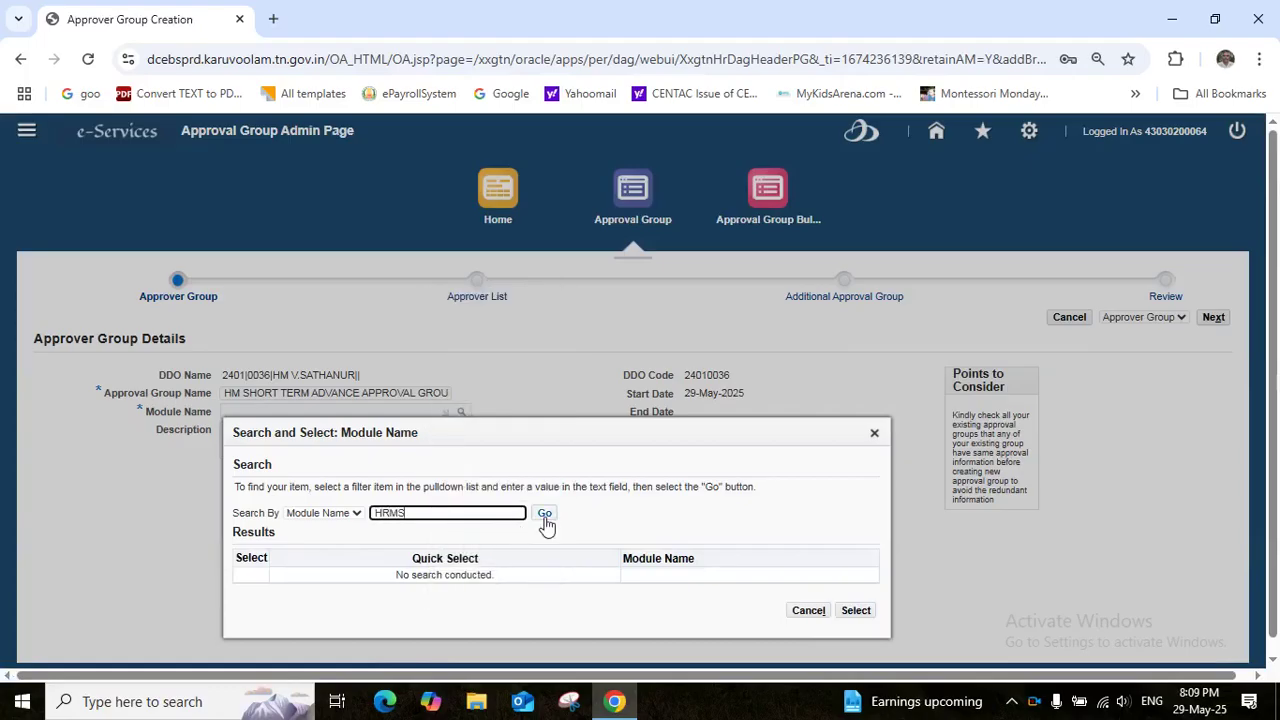
left_click(547, 521)
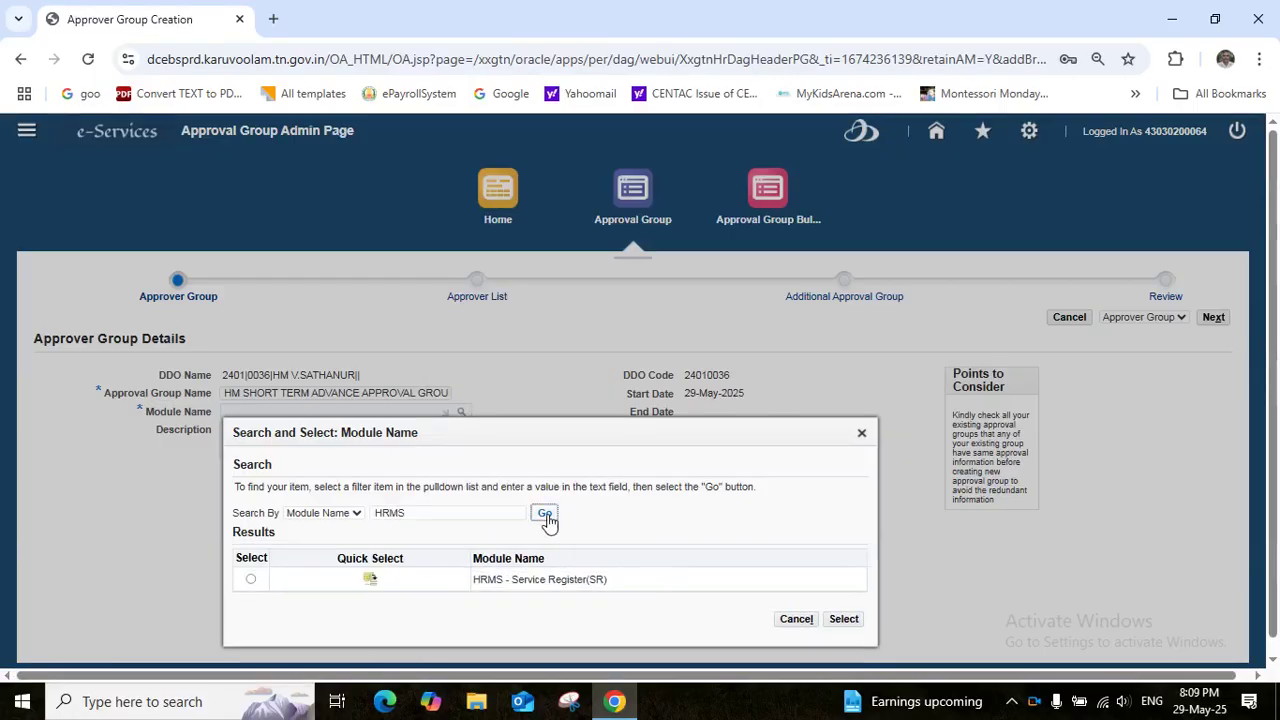
left_click(369, 582)
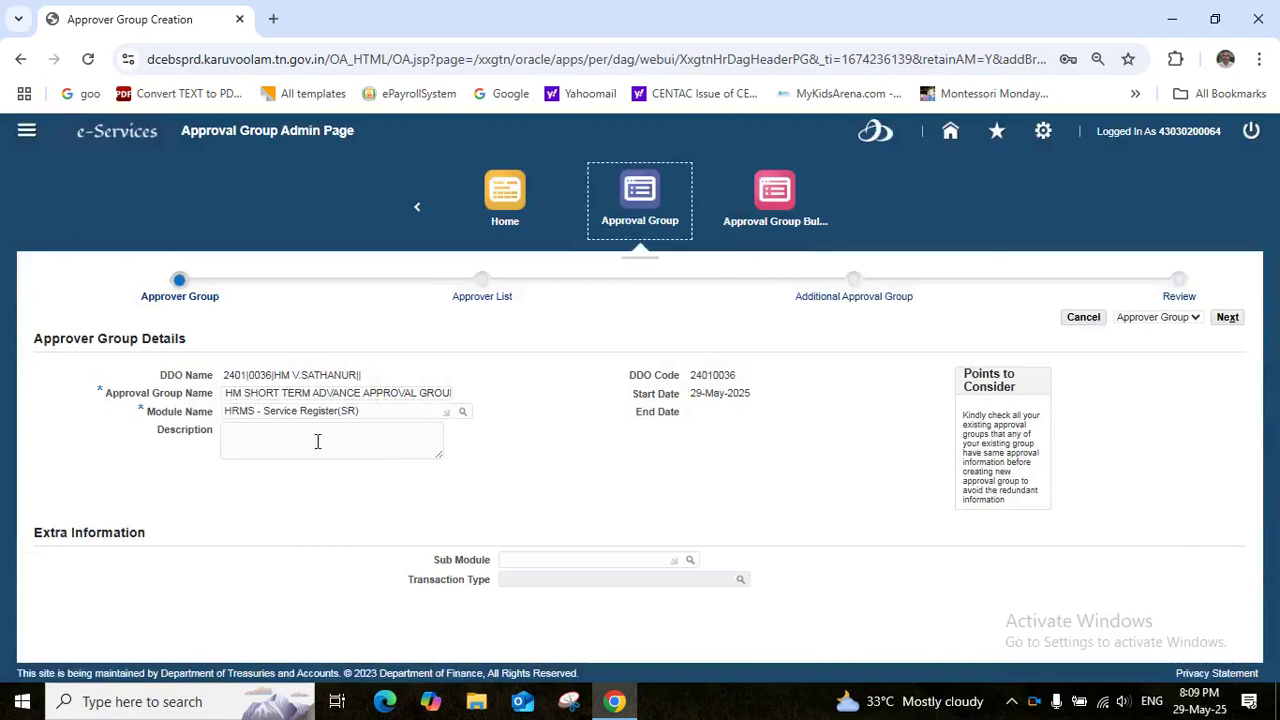
Set the description to the group name with REQUEST inserted after ADVANCE
left_click(306, 441)
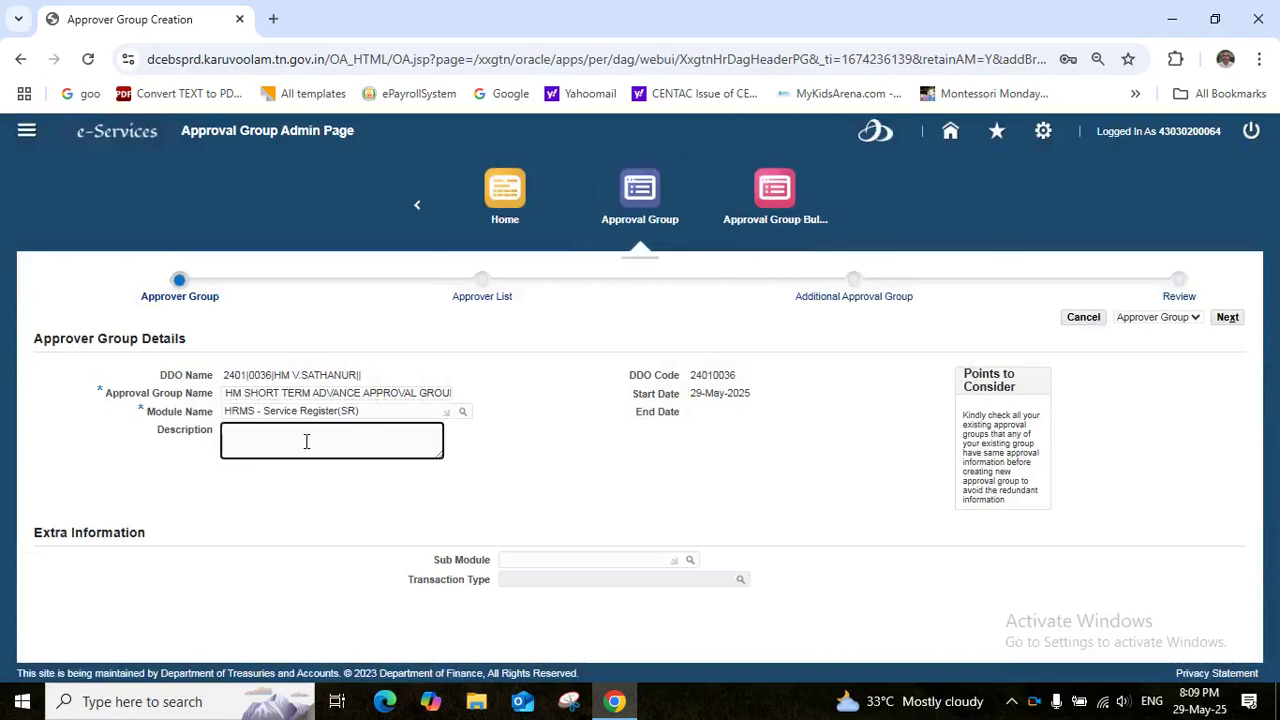
type("HM SHORT TERM ADVANCE APPROVAL GROUP")
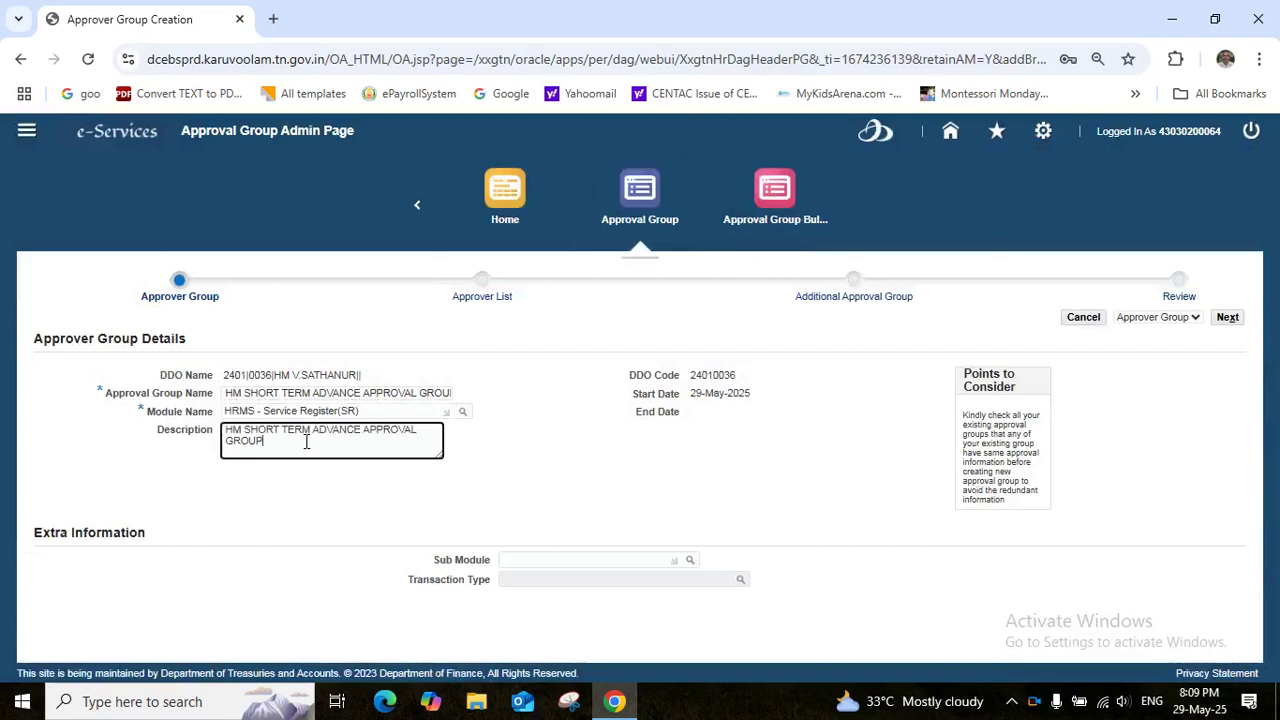
left_click(362, 430)
type("REQUEST")
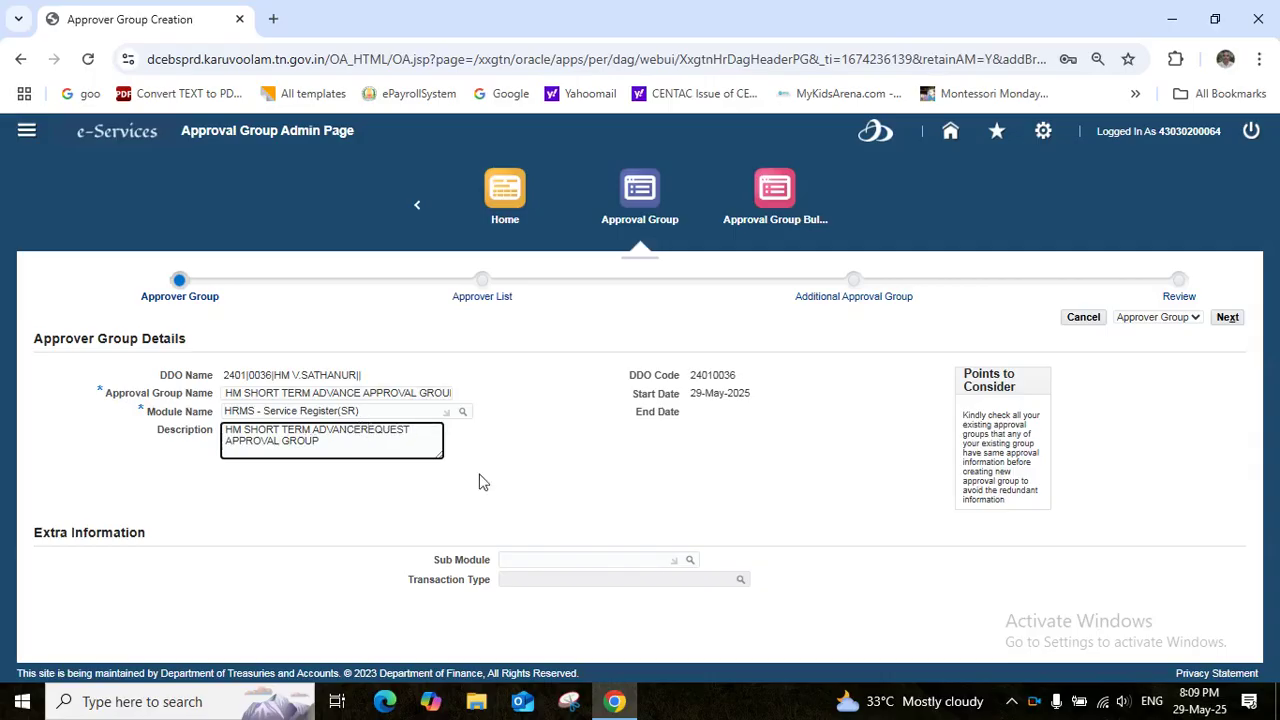
left_click(556, 558)
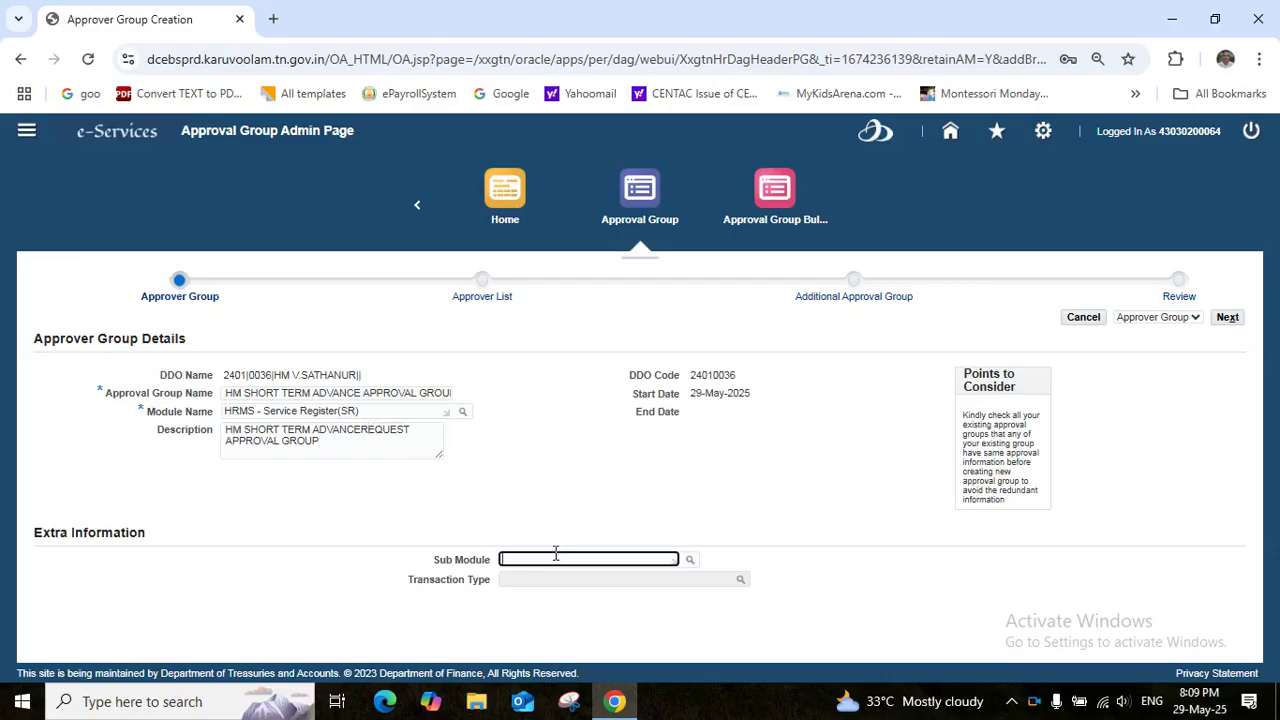
Choose Short Term Advances for both Sub Module and Transaction Type, then go to Approver List
left_click(690, 564)
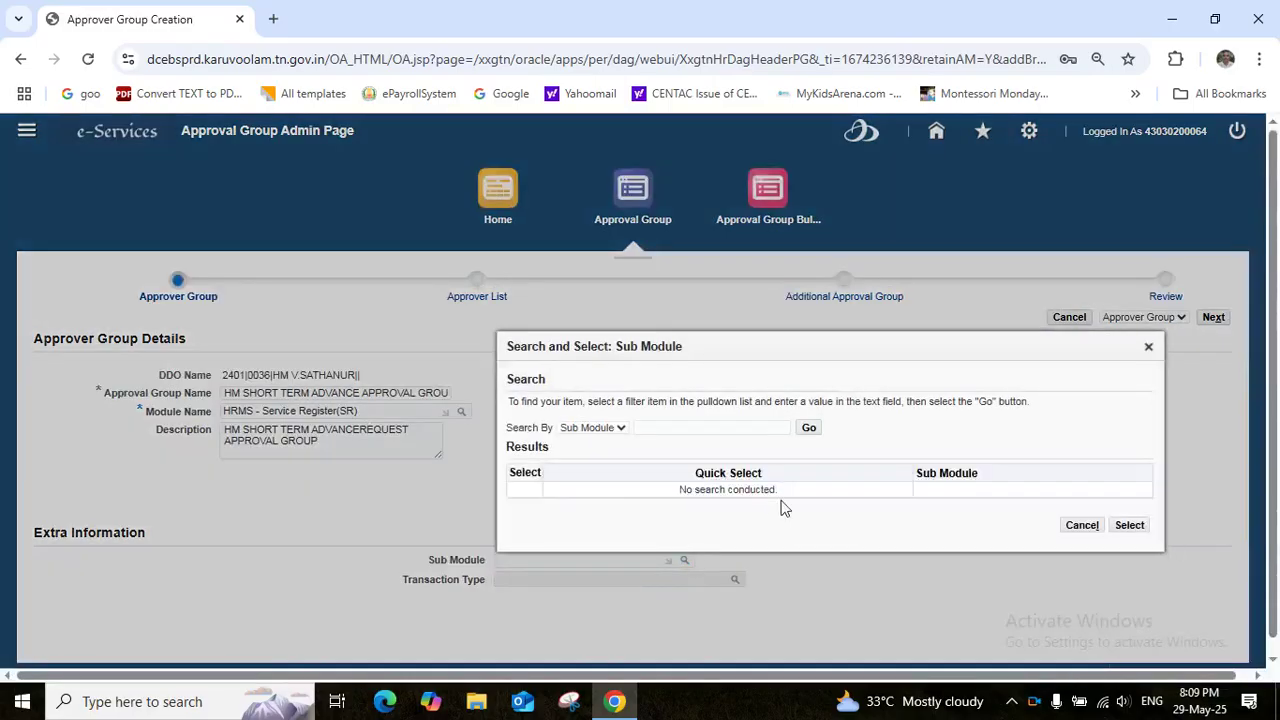
left_click(809, 429)
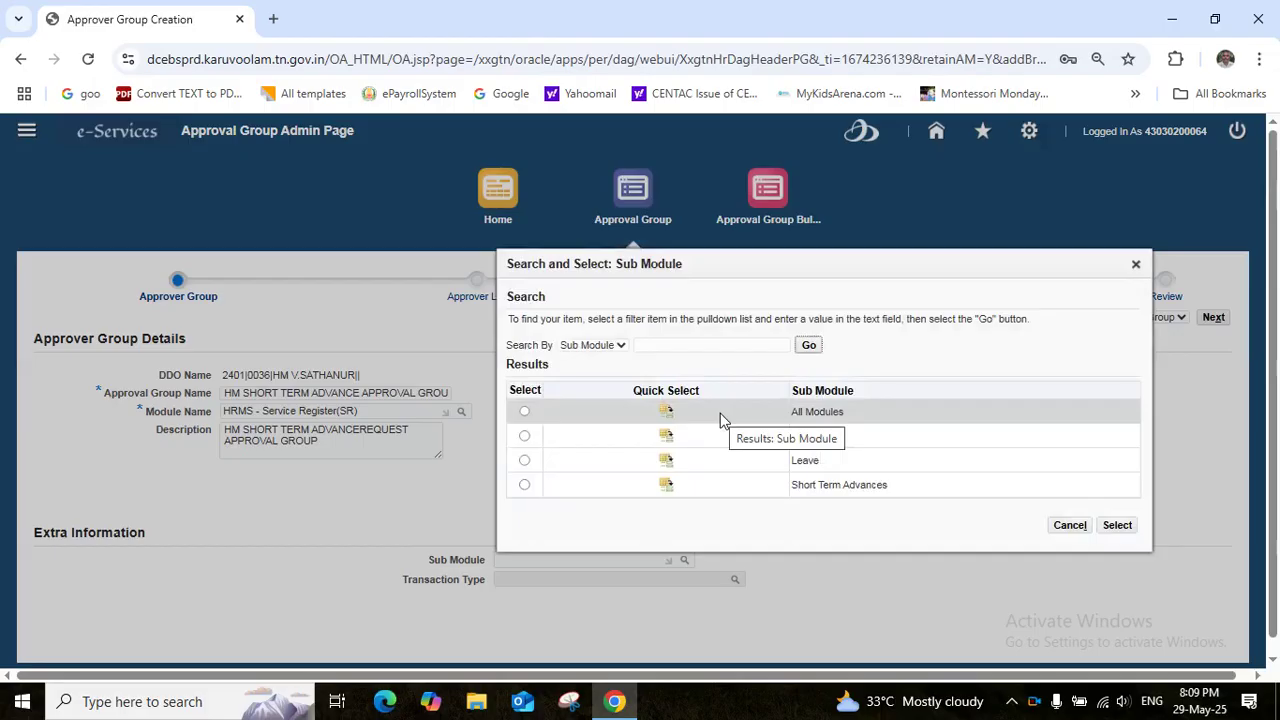
left_click(667, 486)
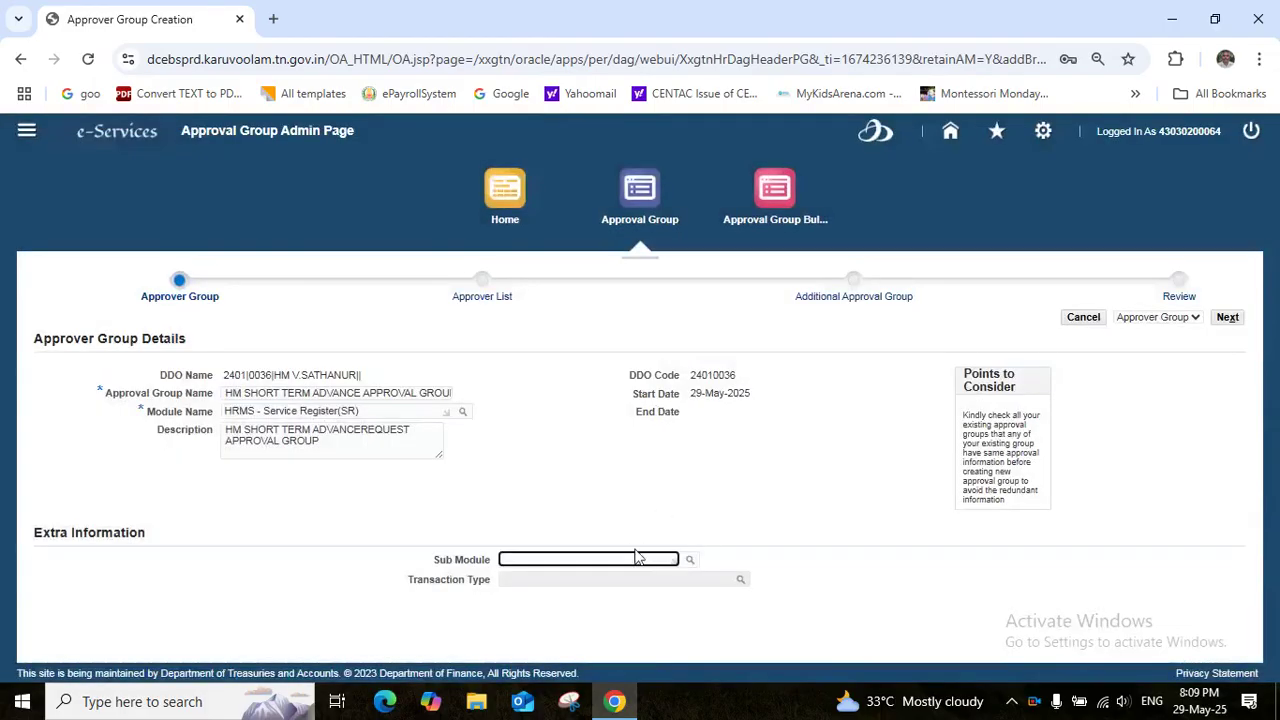
left_click(648, 577)
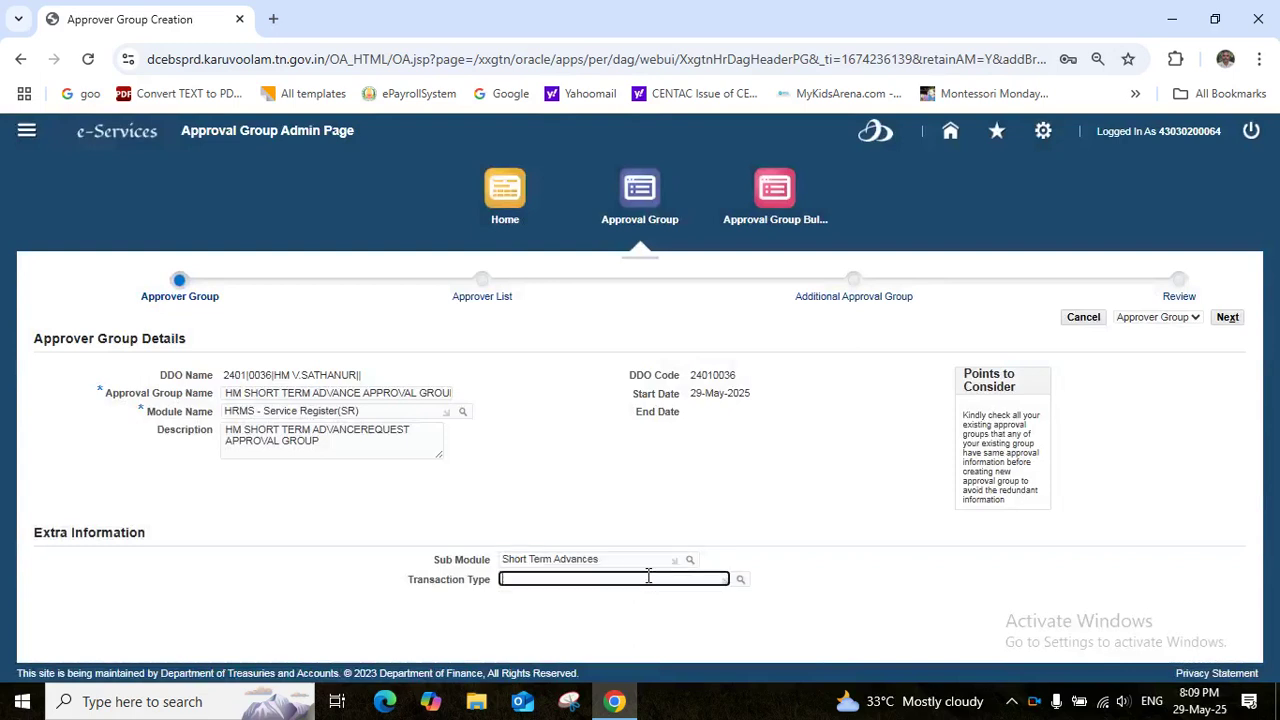
left_click(740, 581)
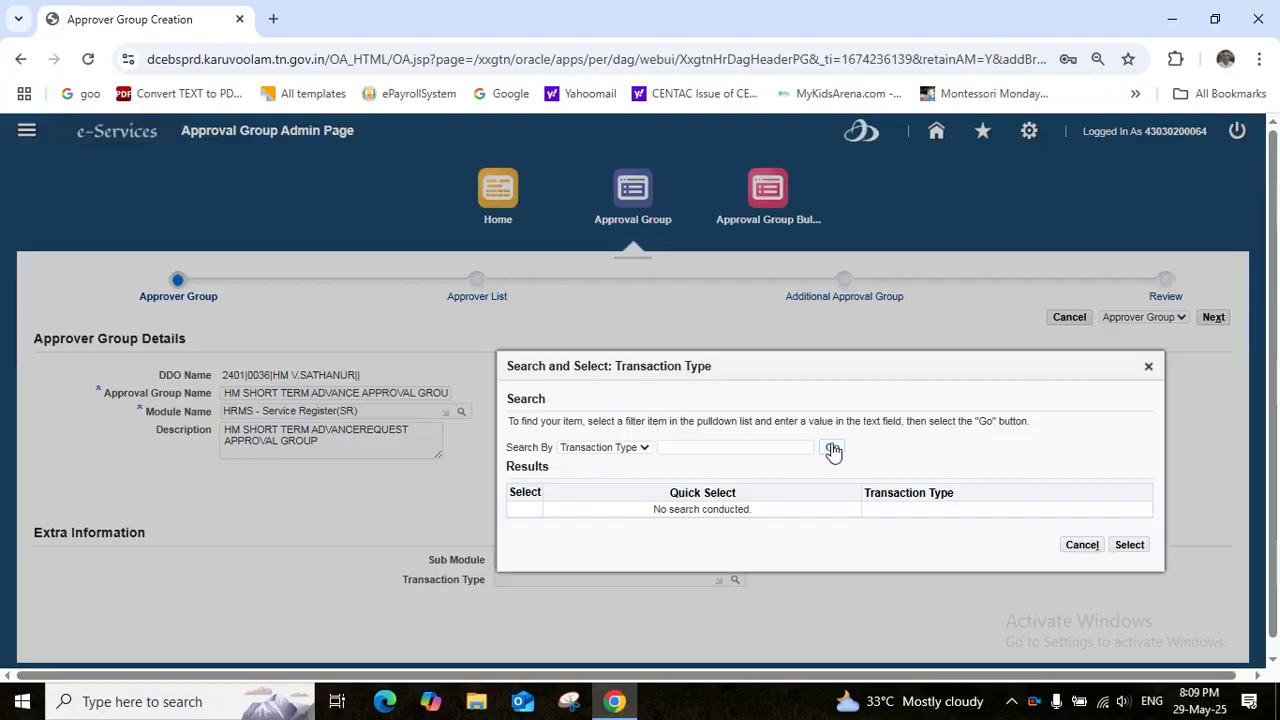
left_click(833, 449)
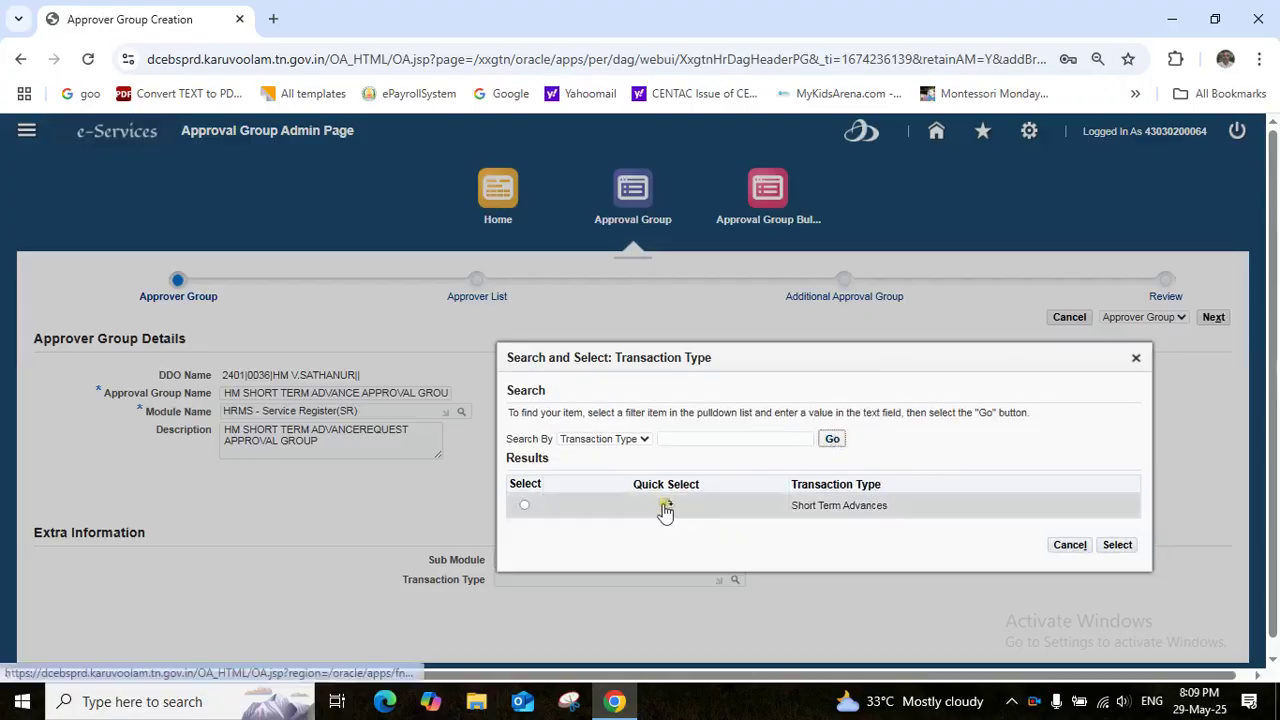
left_click(665, 510)
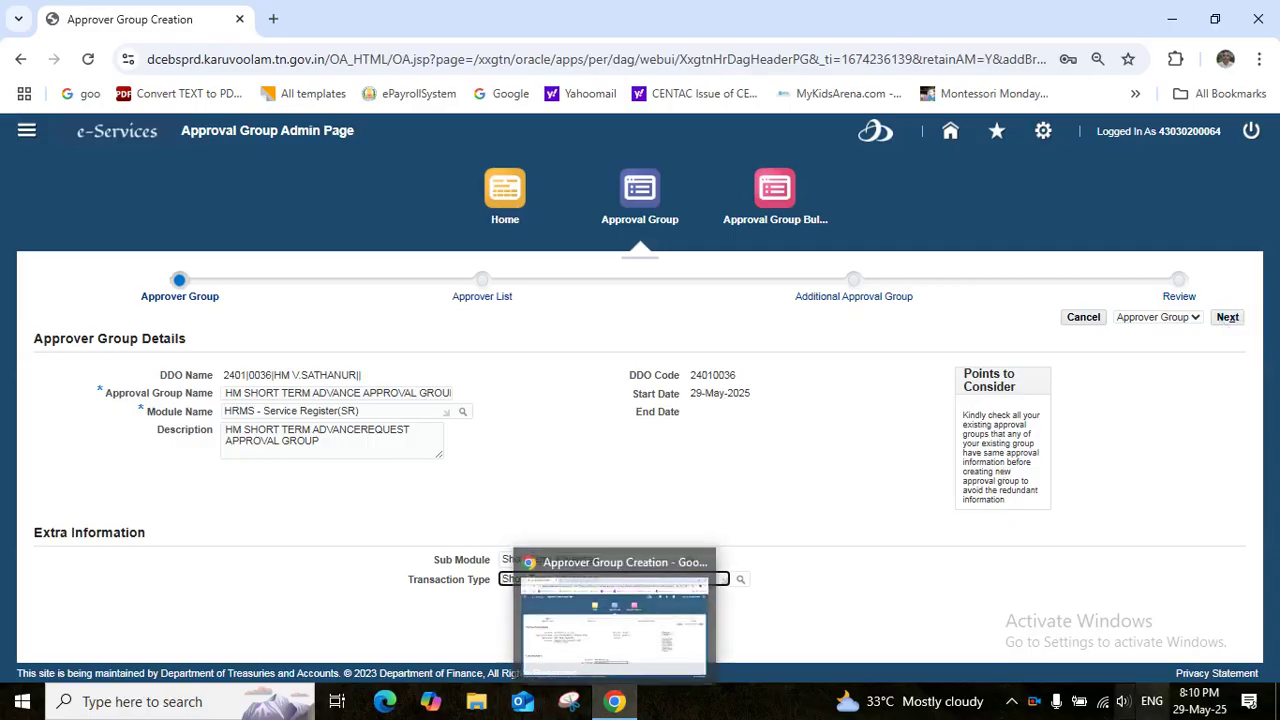
right_click(1037, 706)
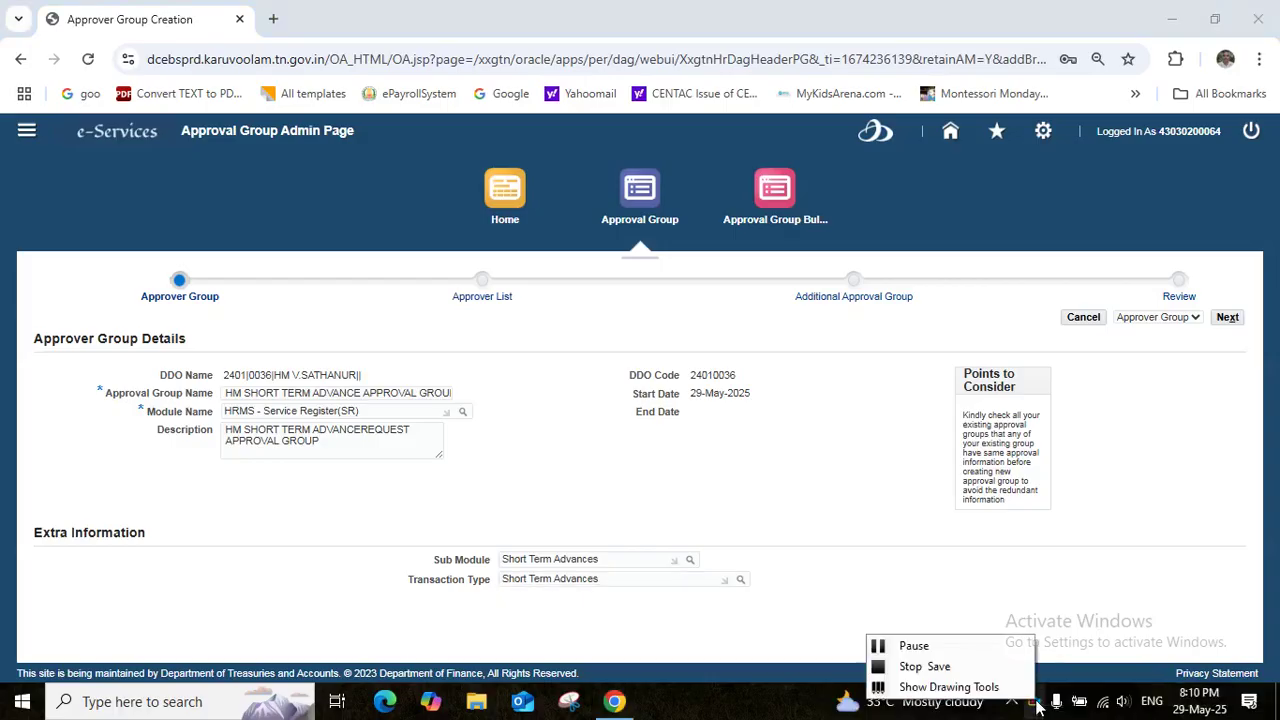
left_click(967, 650)
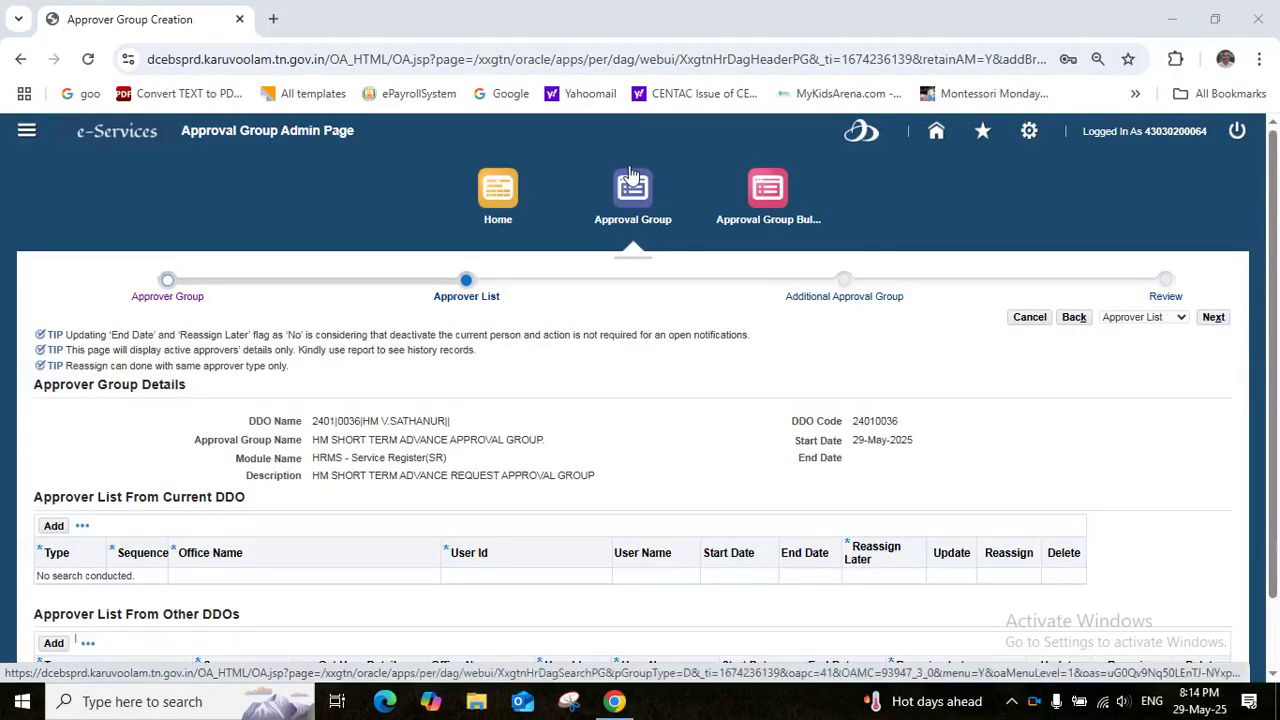
Add an other-DDO approver row and set its type to Initiator at sequence 1
left_click(1273, 676)
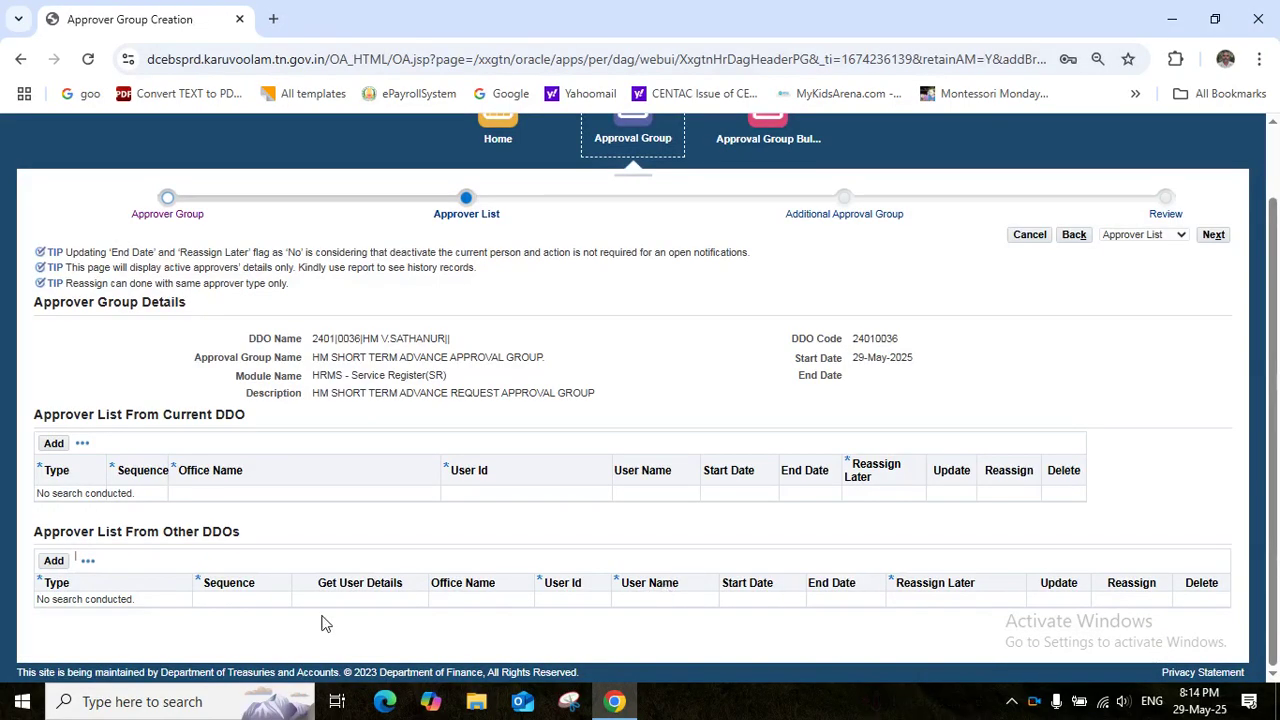
left_click(54, 563)
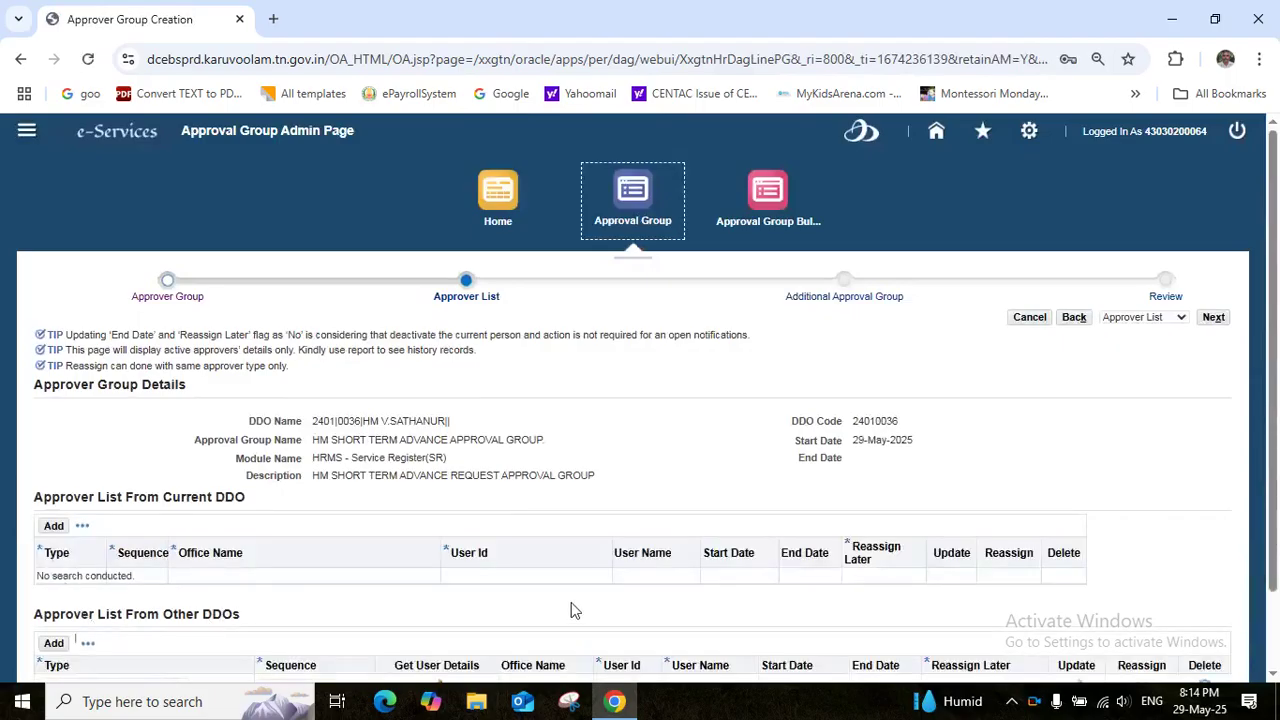
scroll(571, 610, "down", 1)
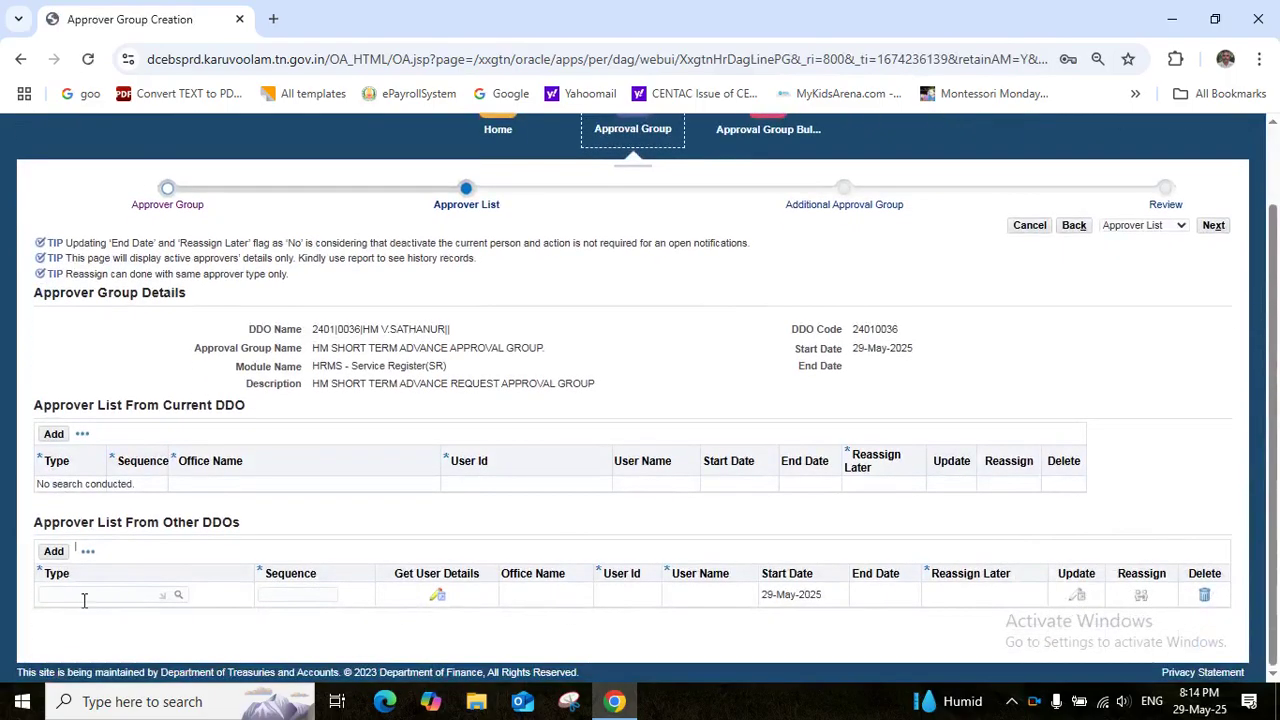
left_click(84, 594)
type("INI")
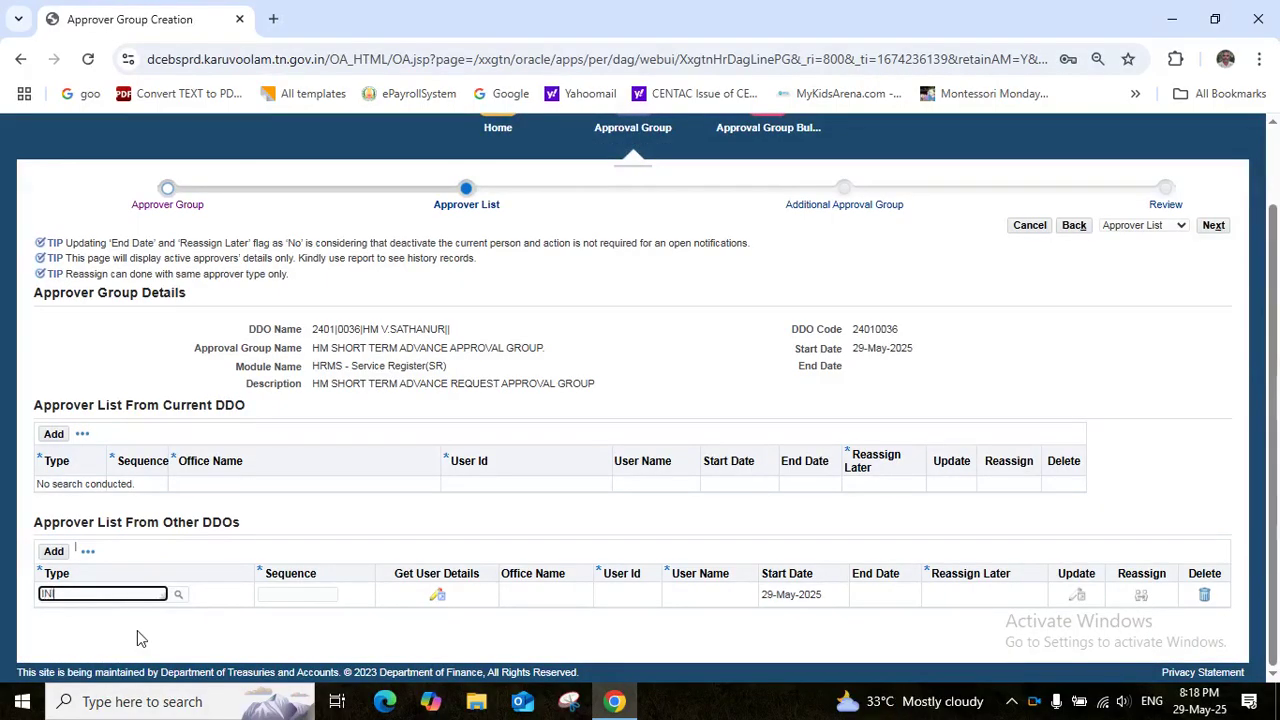
left_click(76, 640)
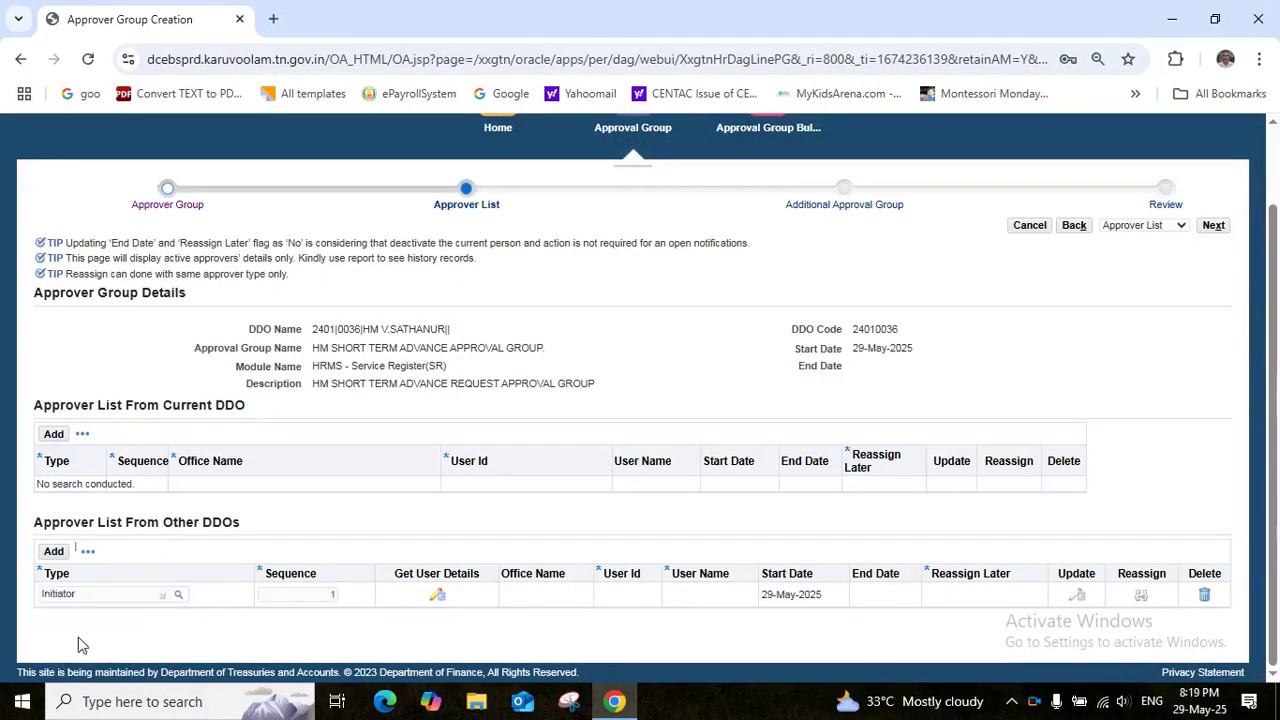
Assign the Initiator a District Educational Office (Secondary), Villupuram user by user ID and save
left_click(438, 603)
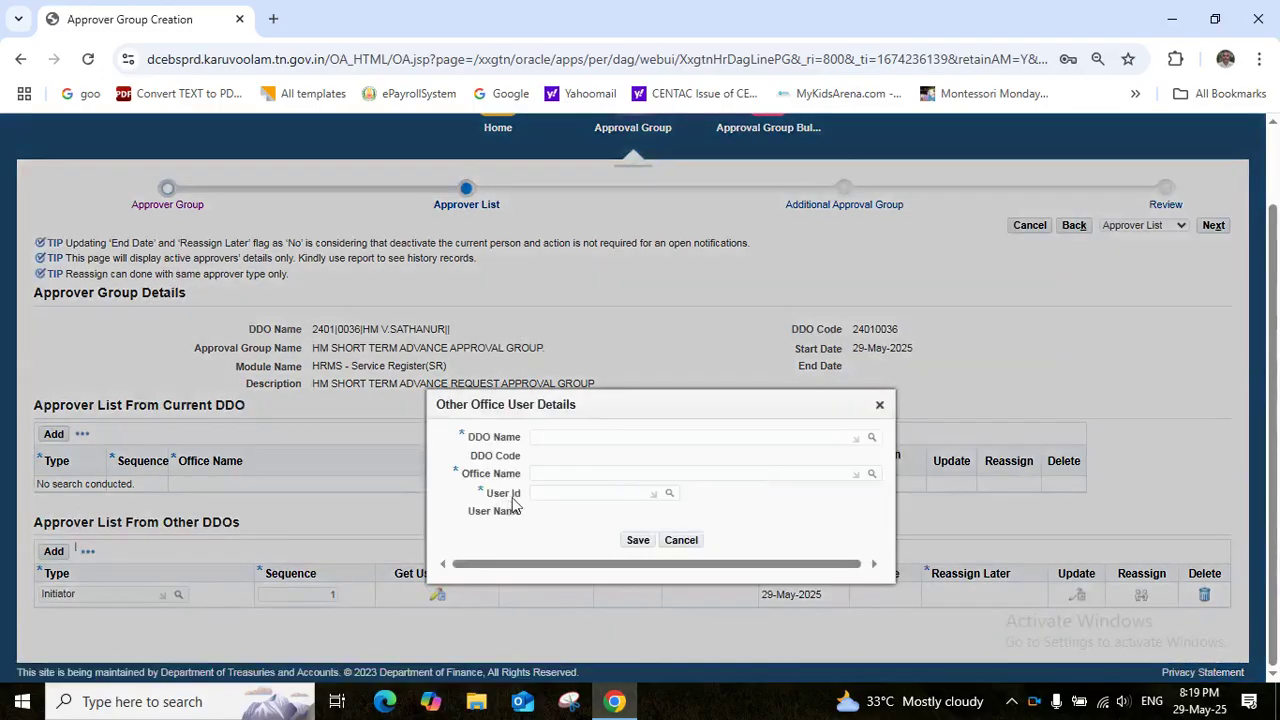
left_click(553, 437)
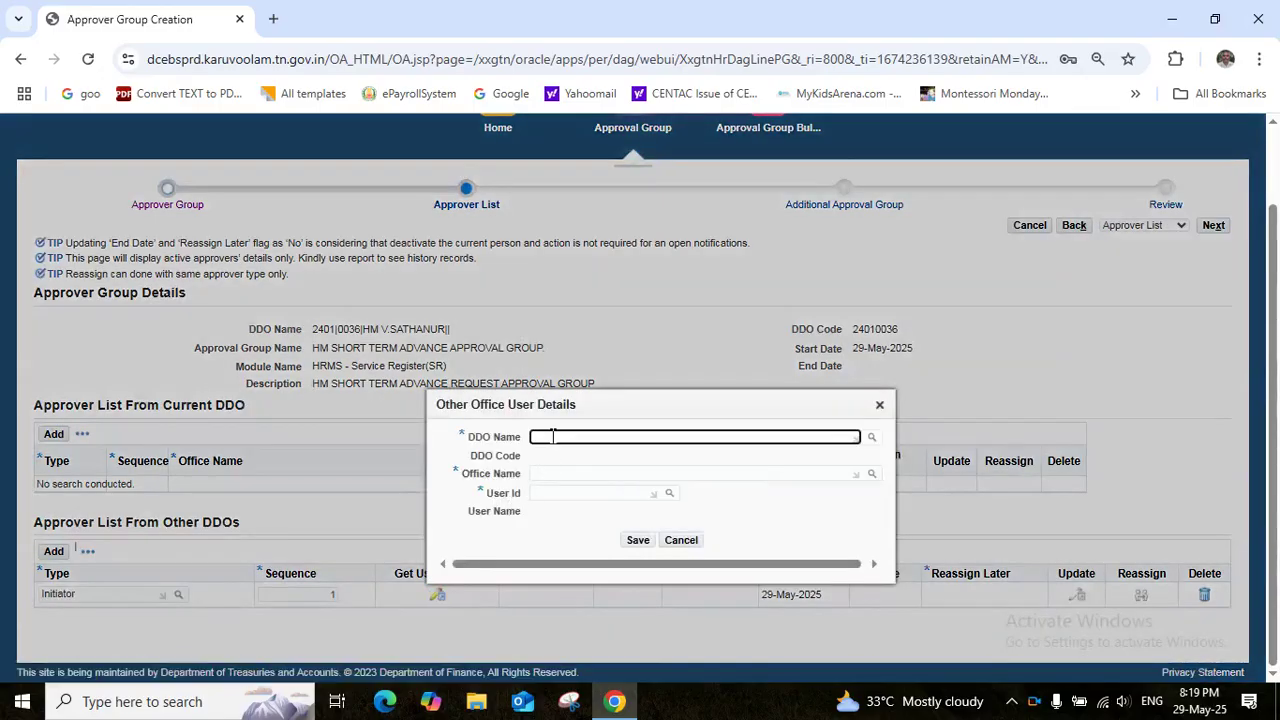
key("ctrl+v")
left_click(588, 494)
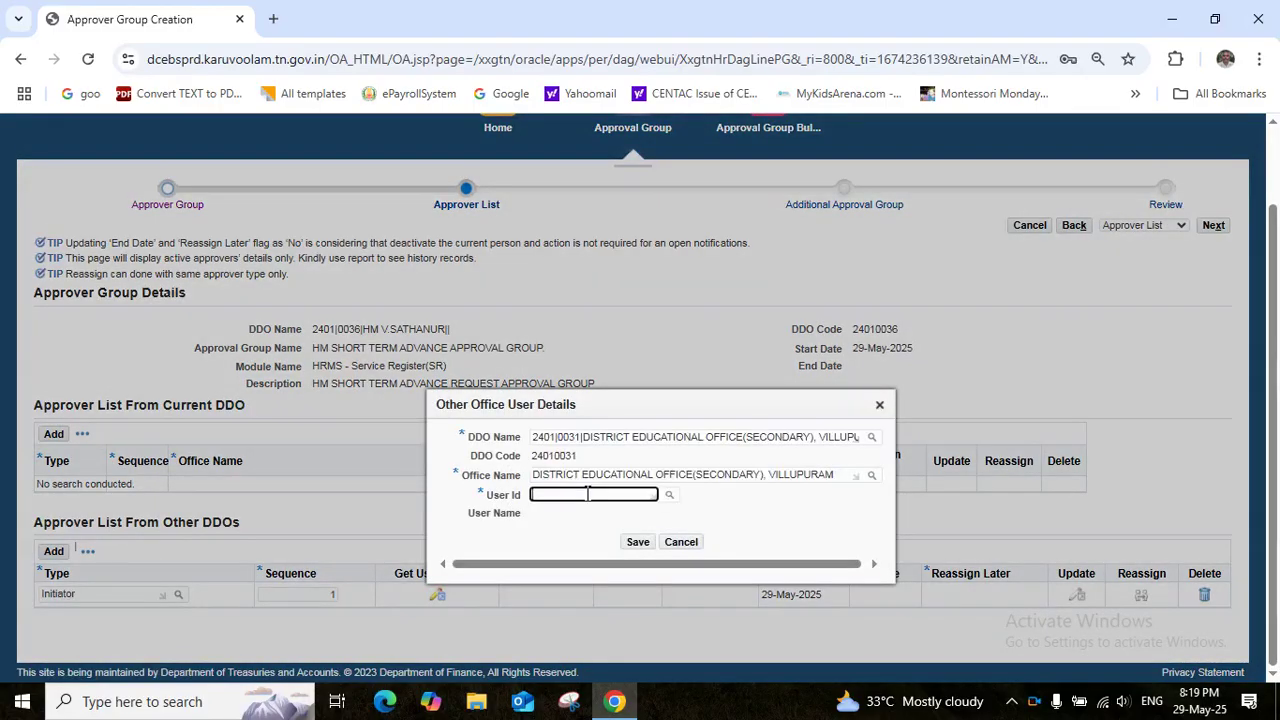
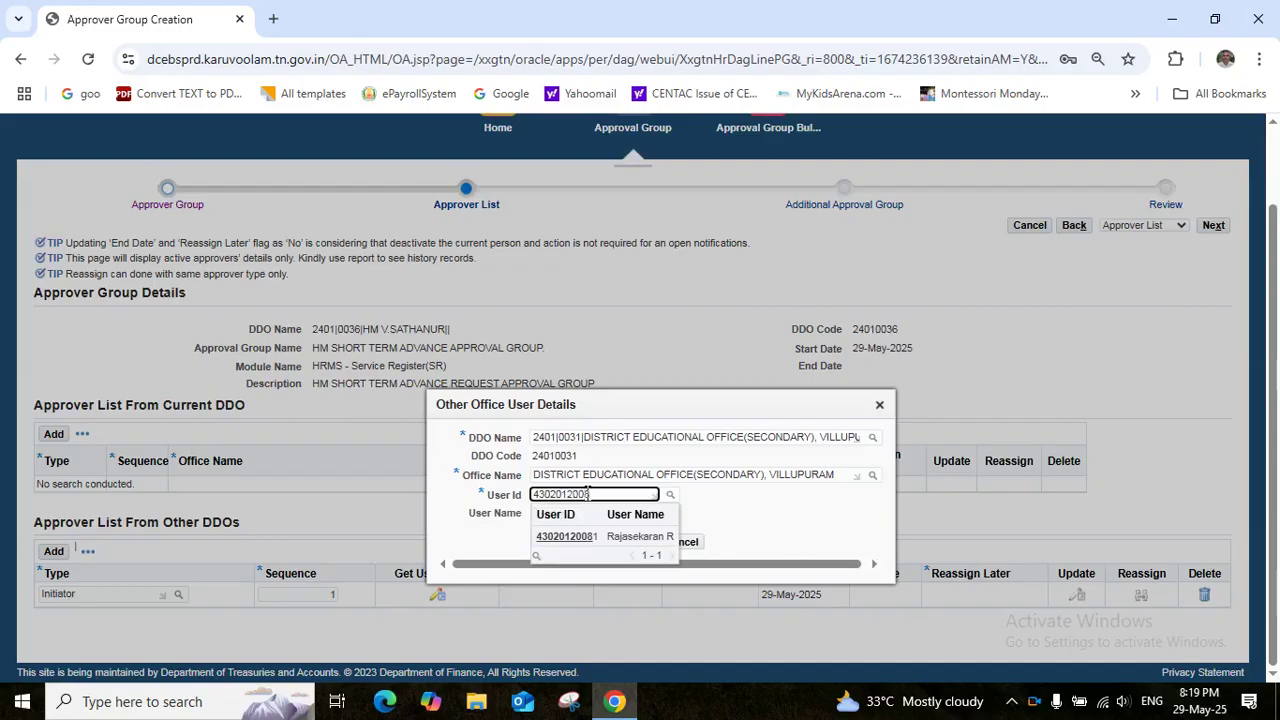
left_click(612, 537)
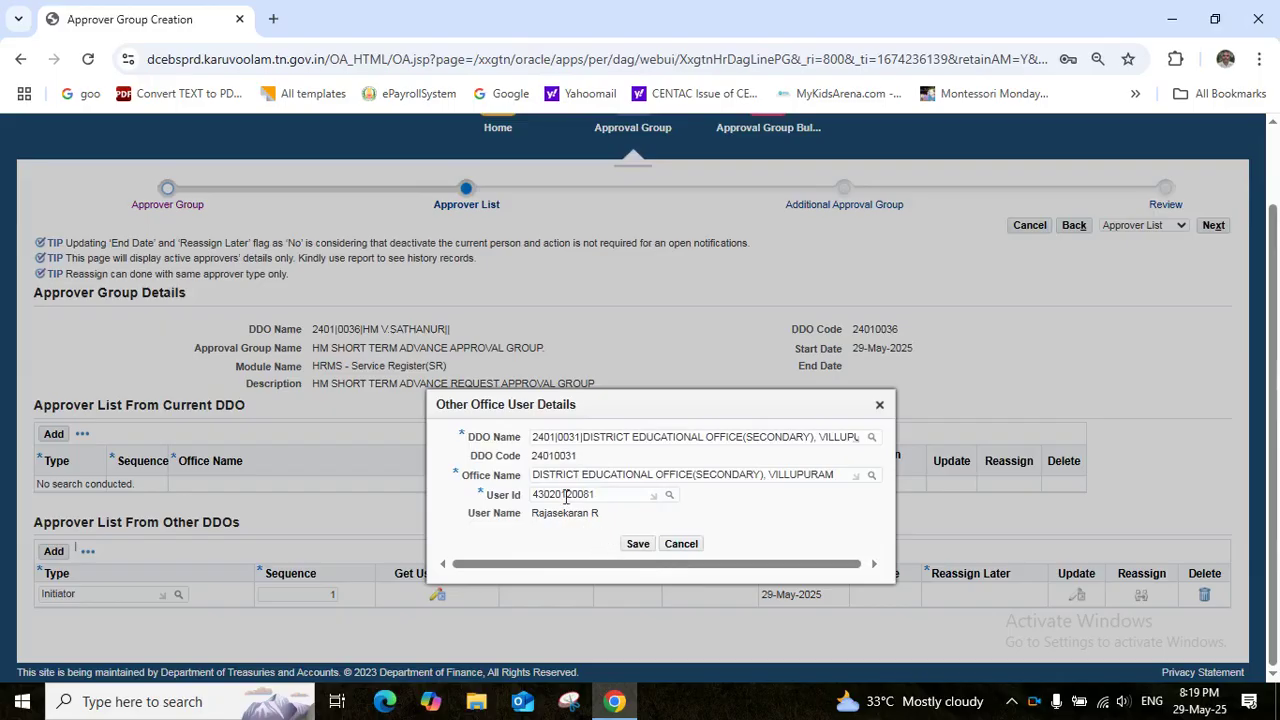
left_click(637, 543)
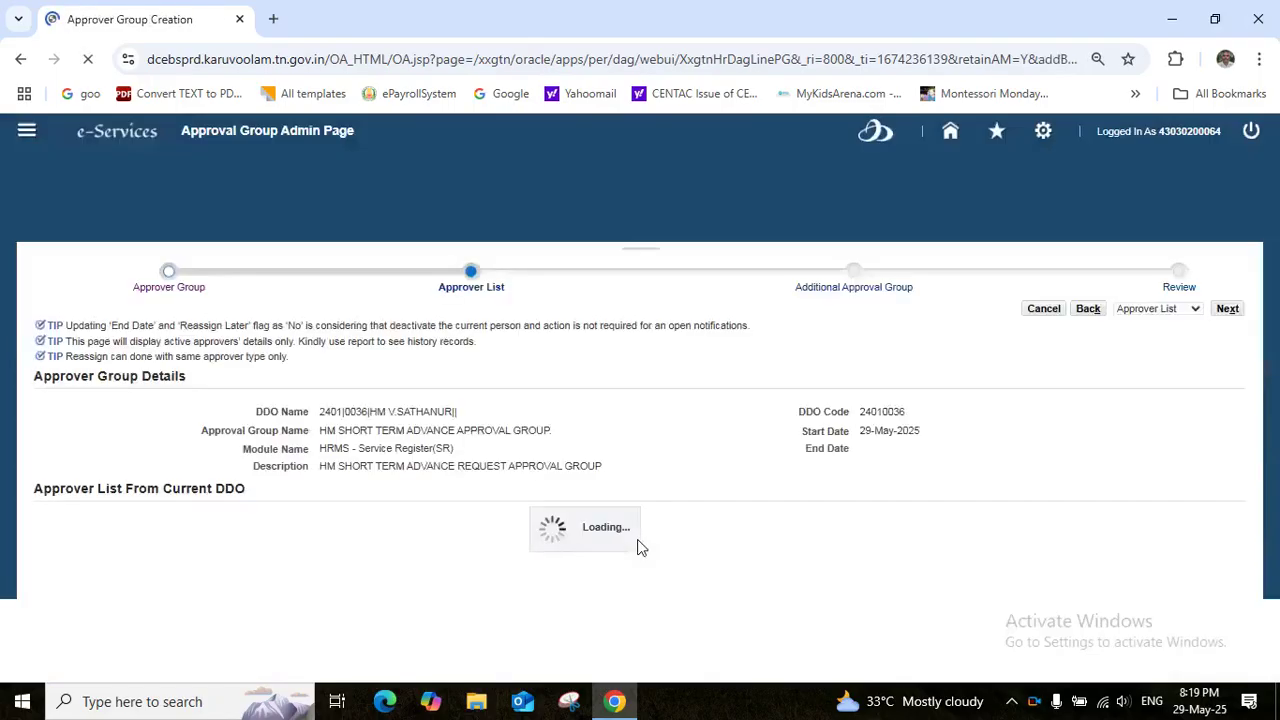
scroll(703, 677, "down", 2)
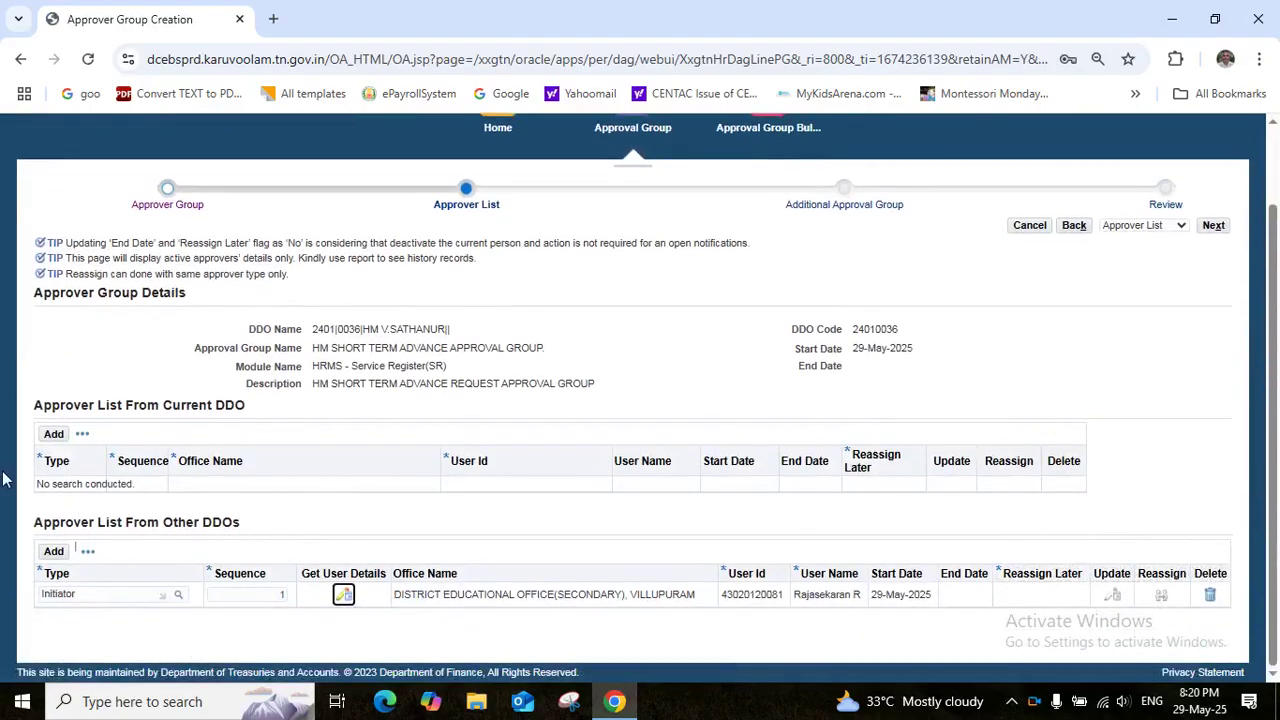
left_click(54, 552)
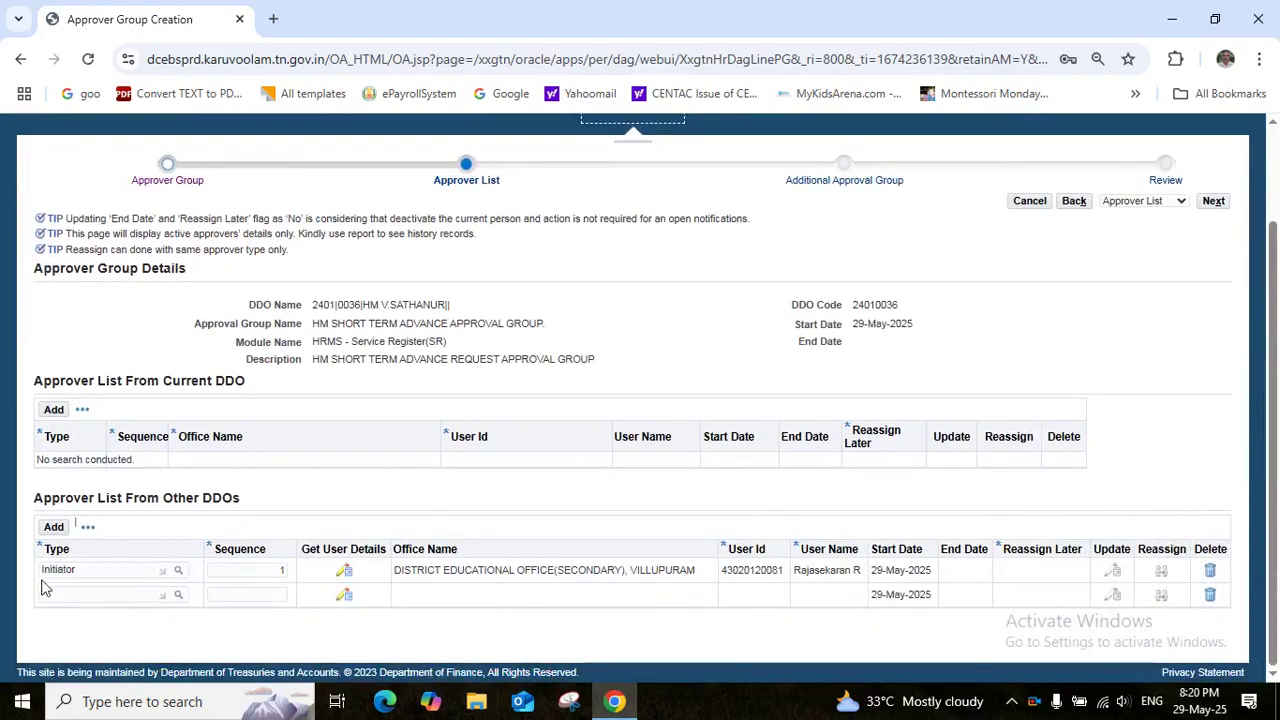
Make the new row a sequence-2 Verifier and save its Villupuram office user details
left_click(69, 595)
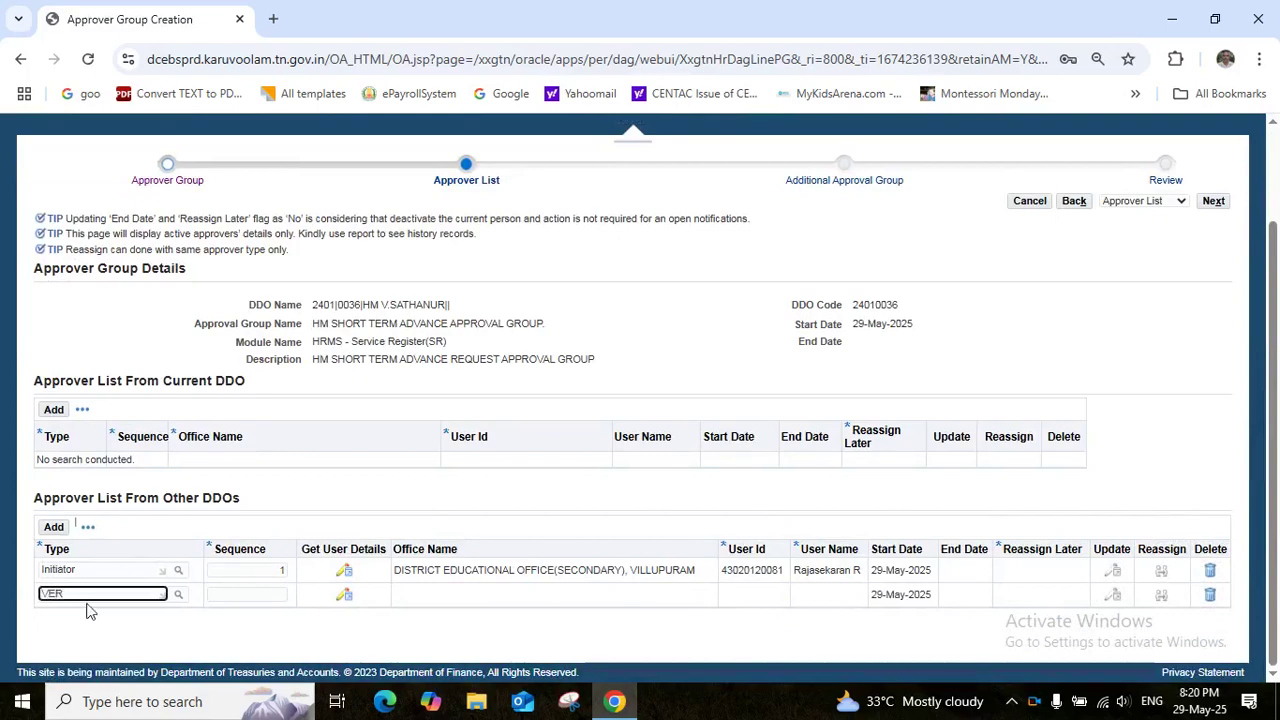
type("VER")
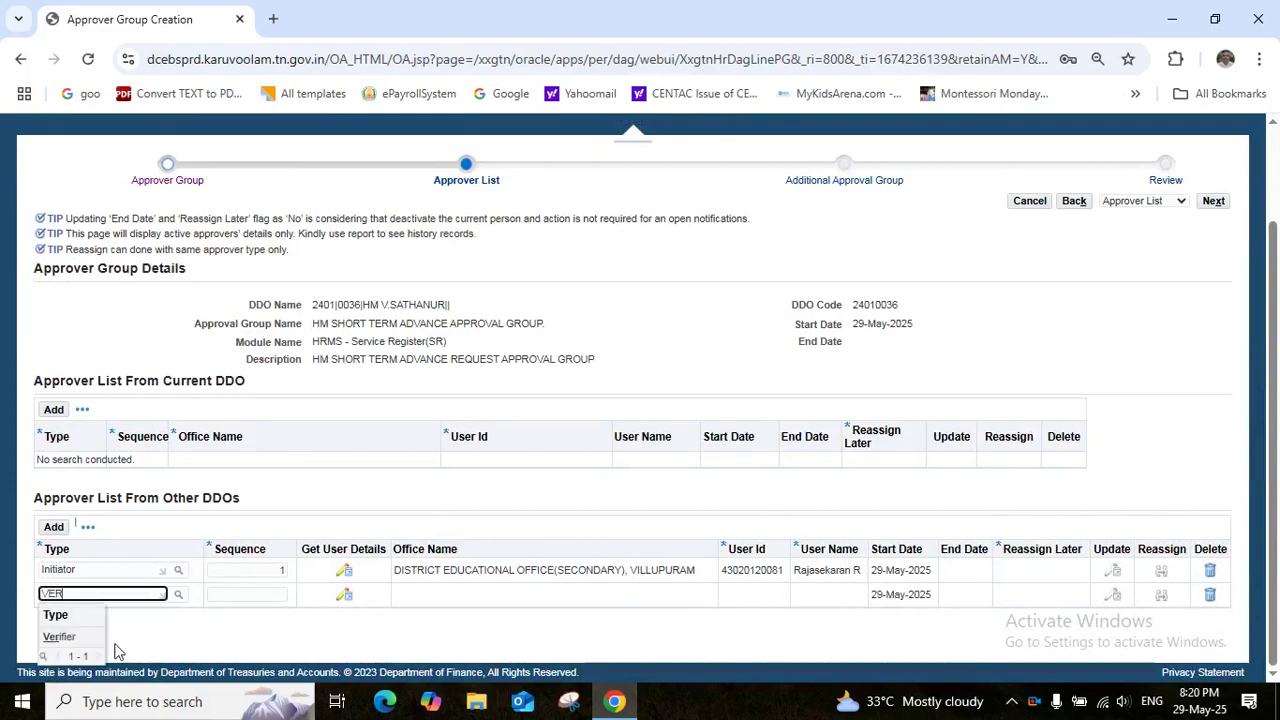
left_click(85, 638)
key("Tab")
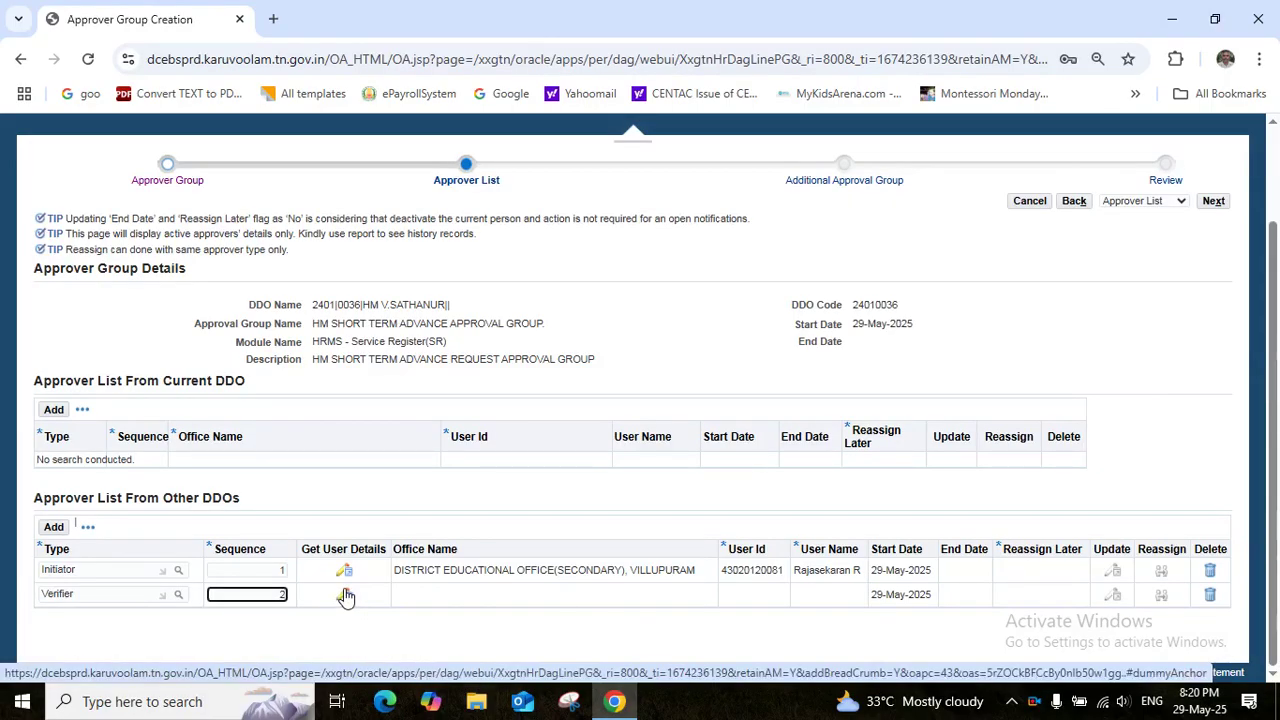
left_click(344, 597)
left_click(449, 437)
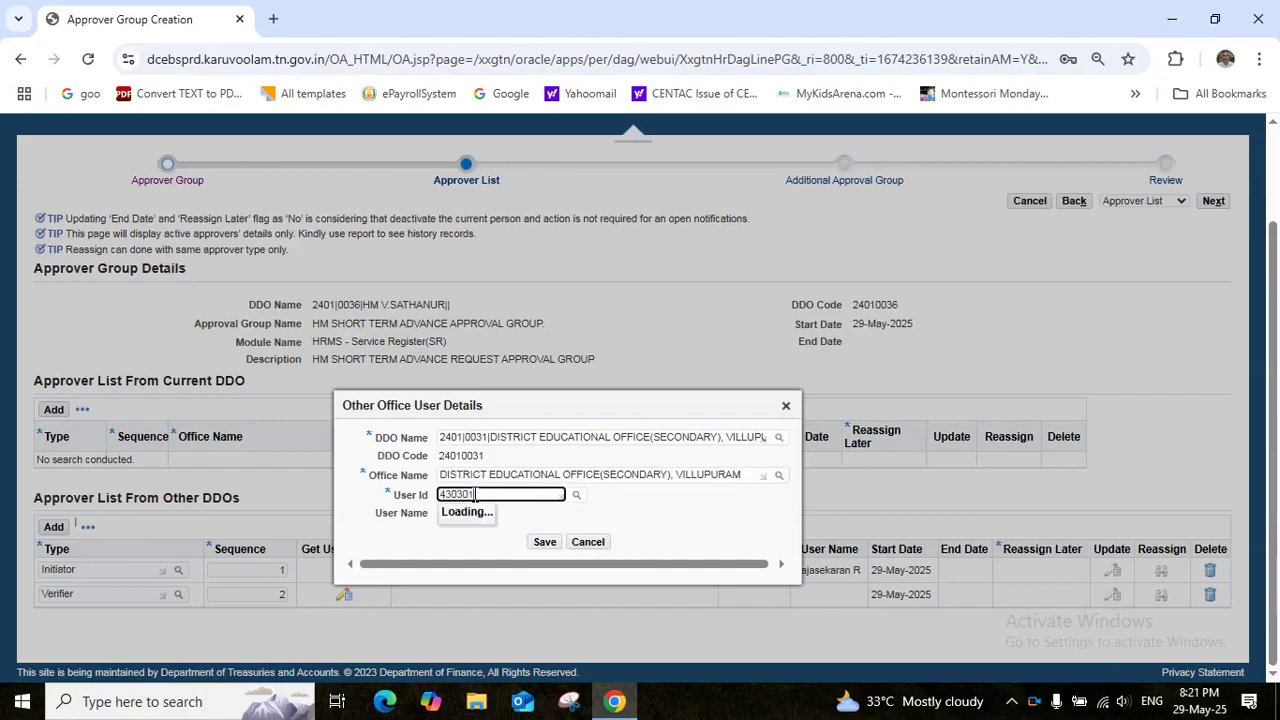
type("9768")
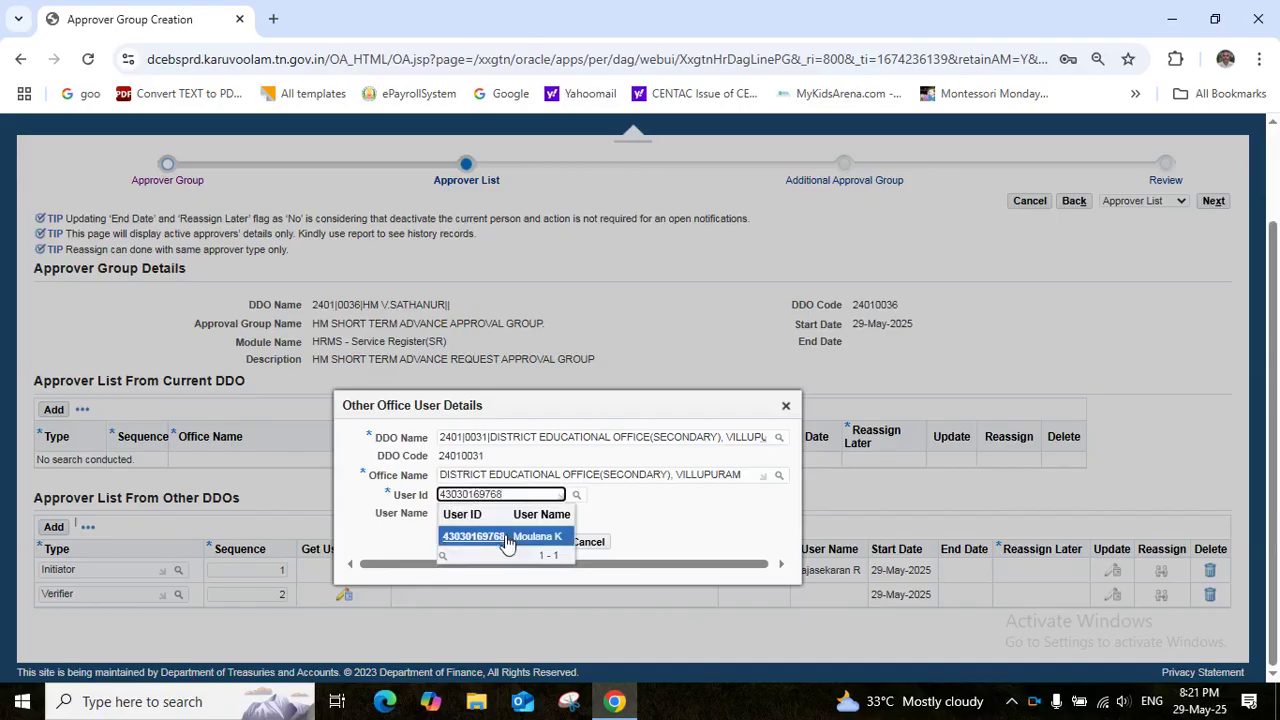
left_click(506, 537)
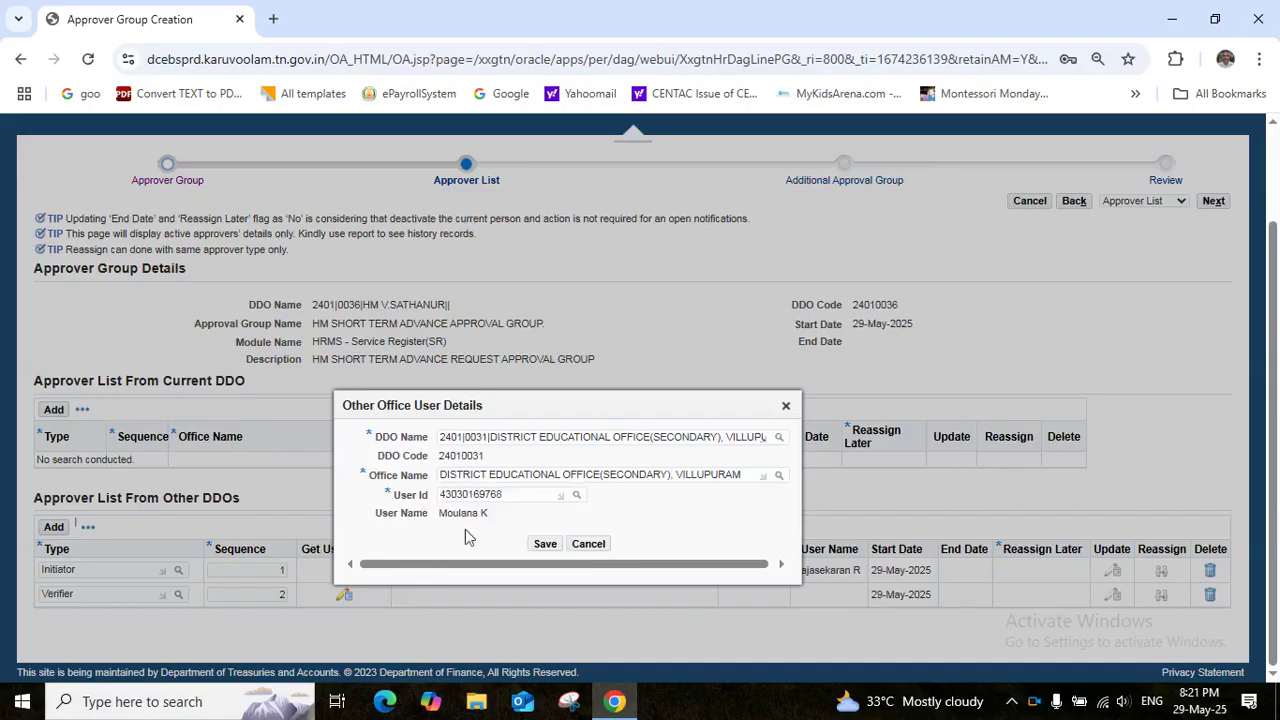
left_click(545, 544)
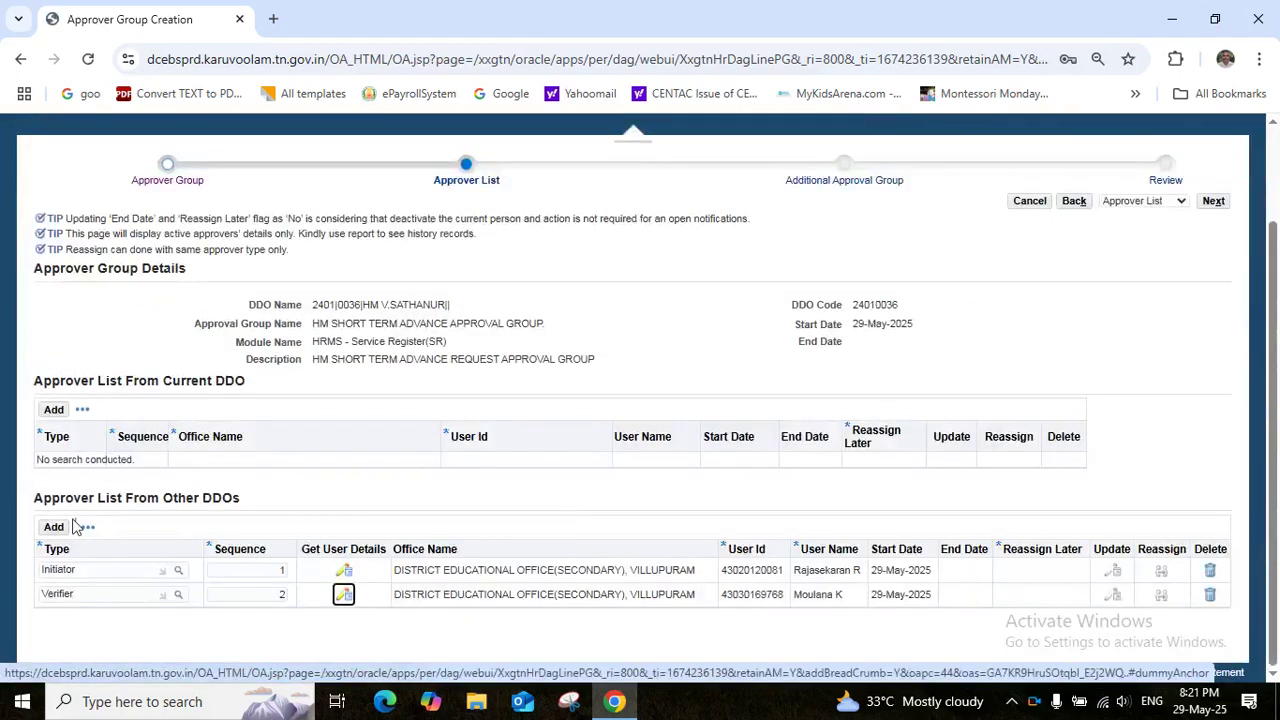
left_click(53, 528)
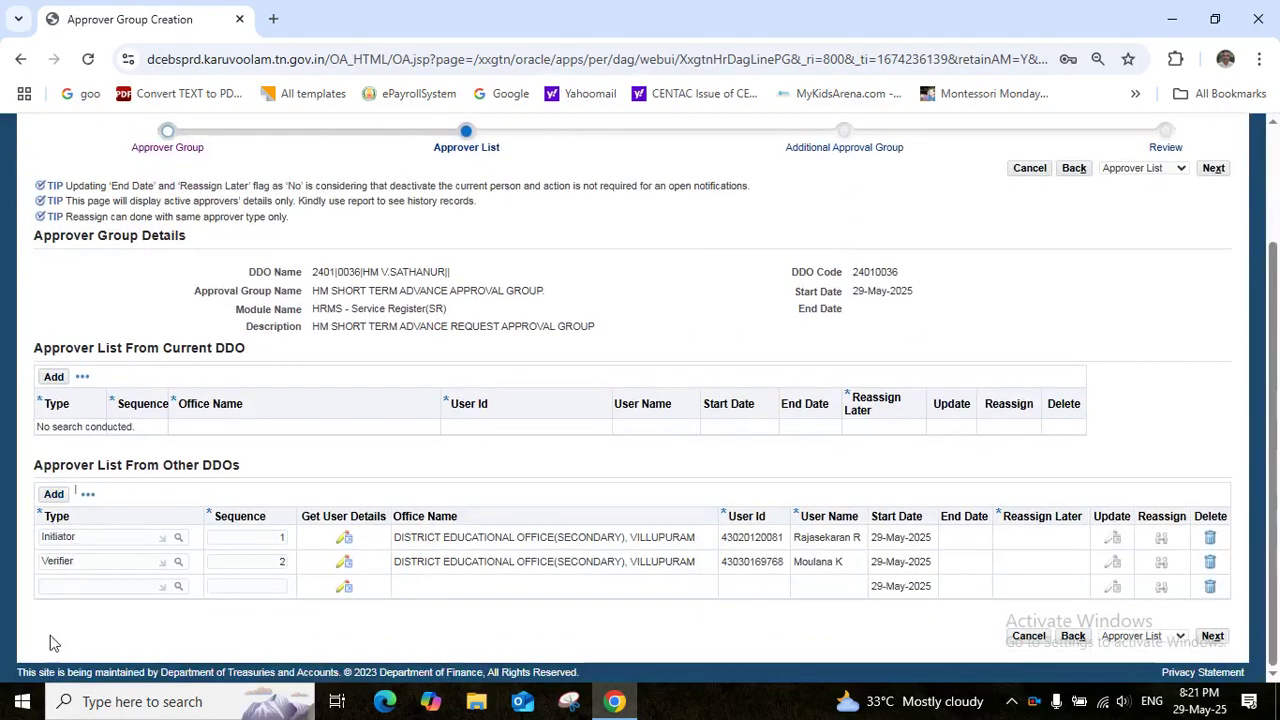
Add a Villupuram district educational office Approver at sequence 99 as the third approver
left_click(56, 591)
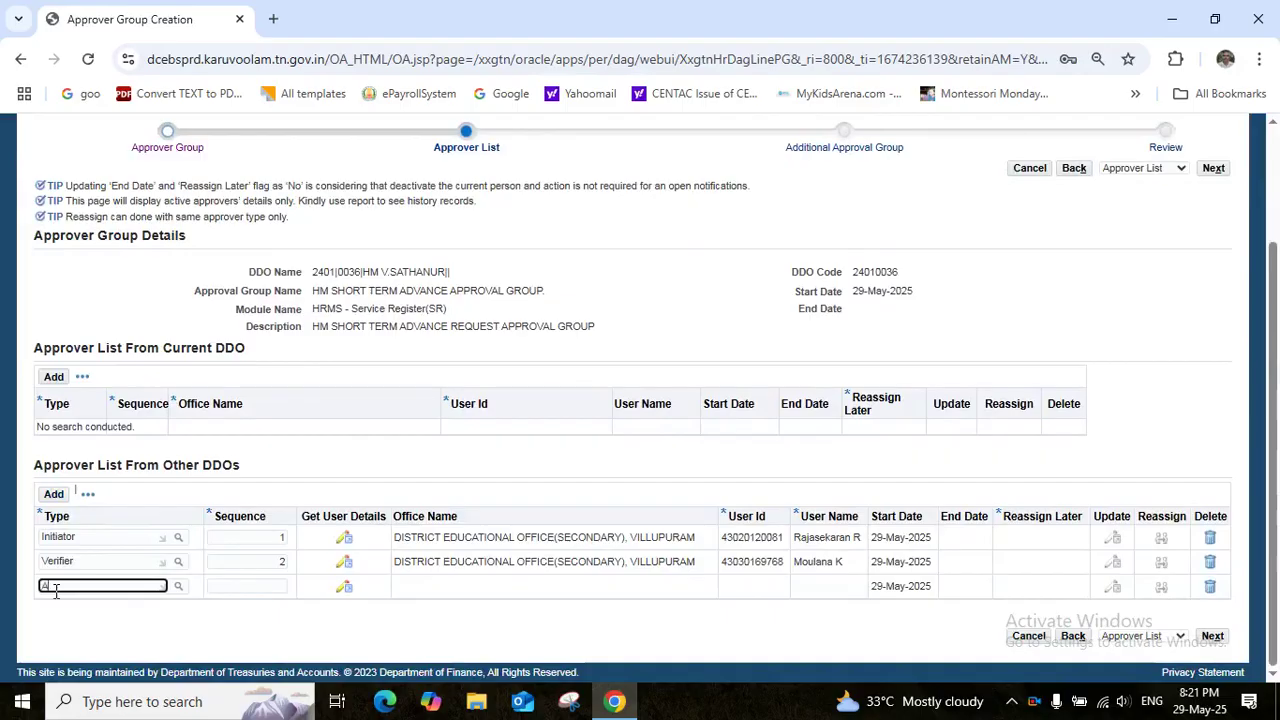
type("APP")
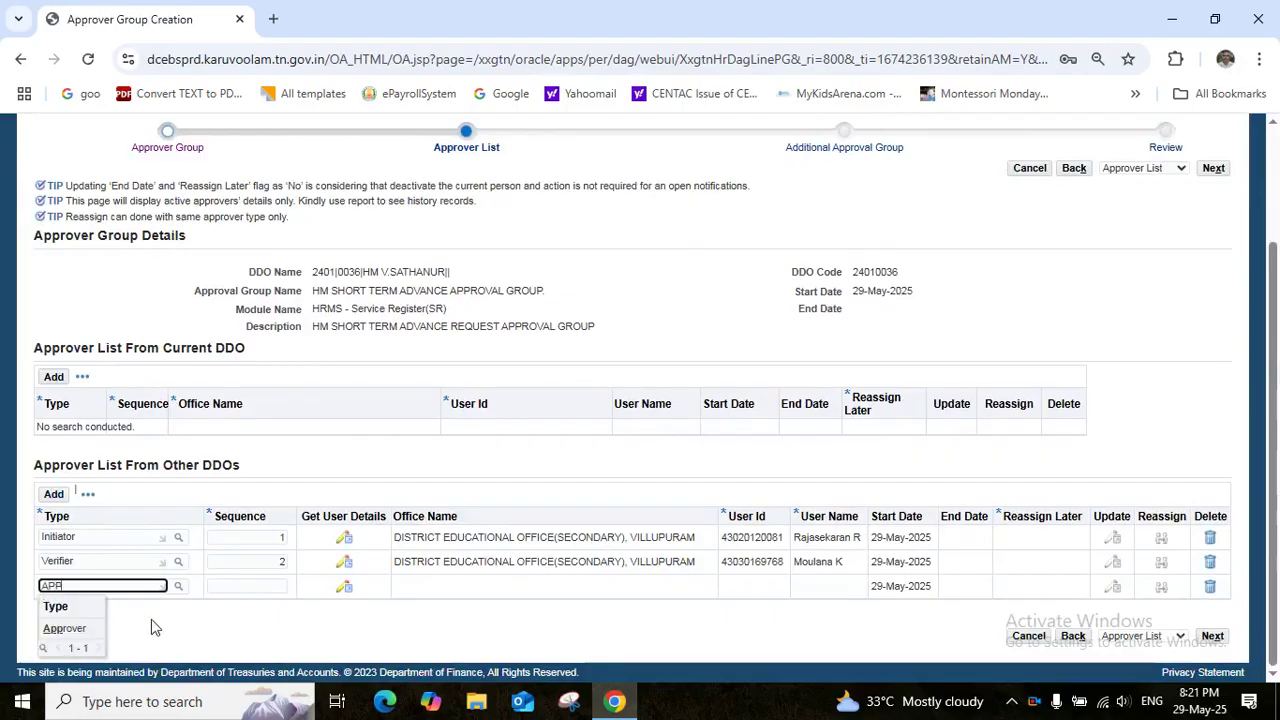
left_click(82, 628)
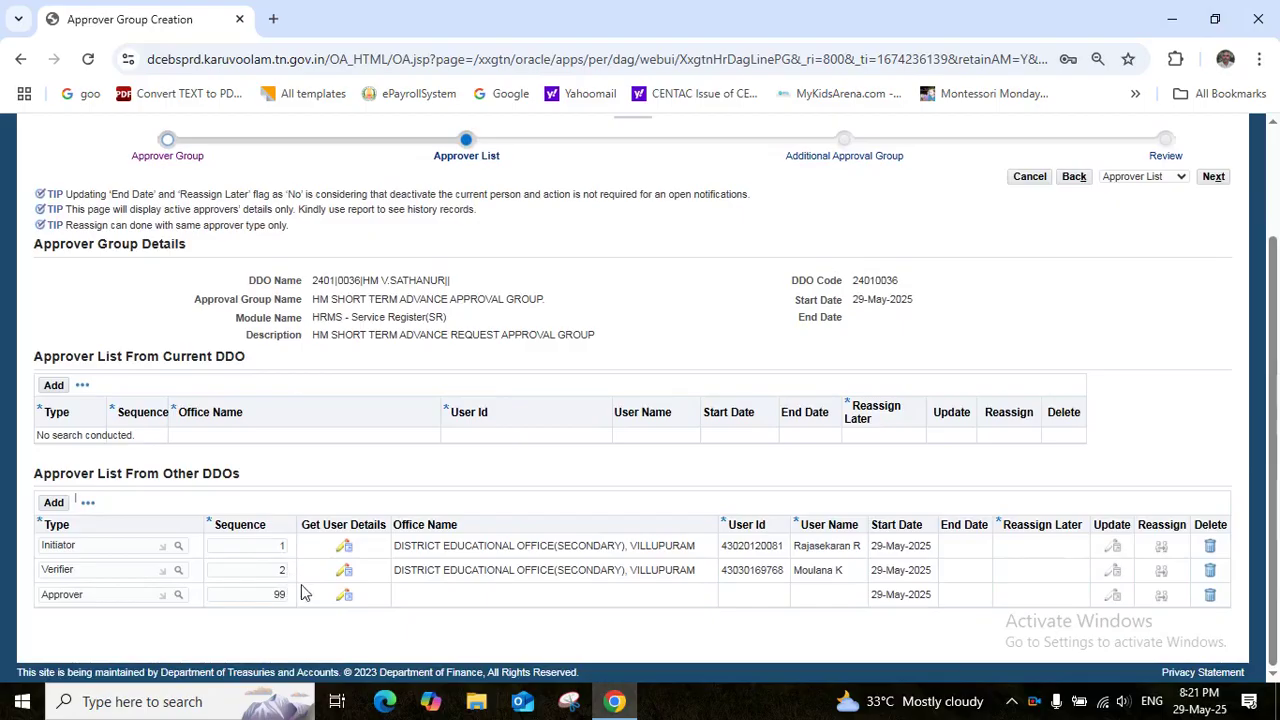
left_click(345, 597)
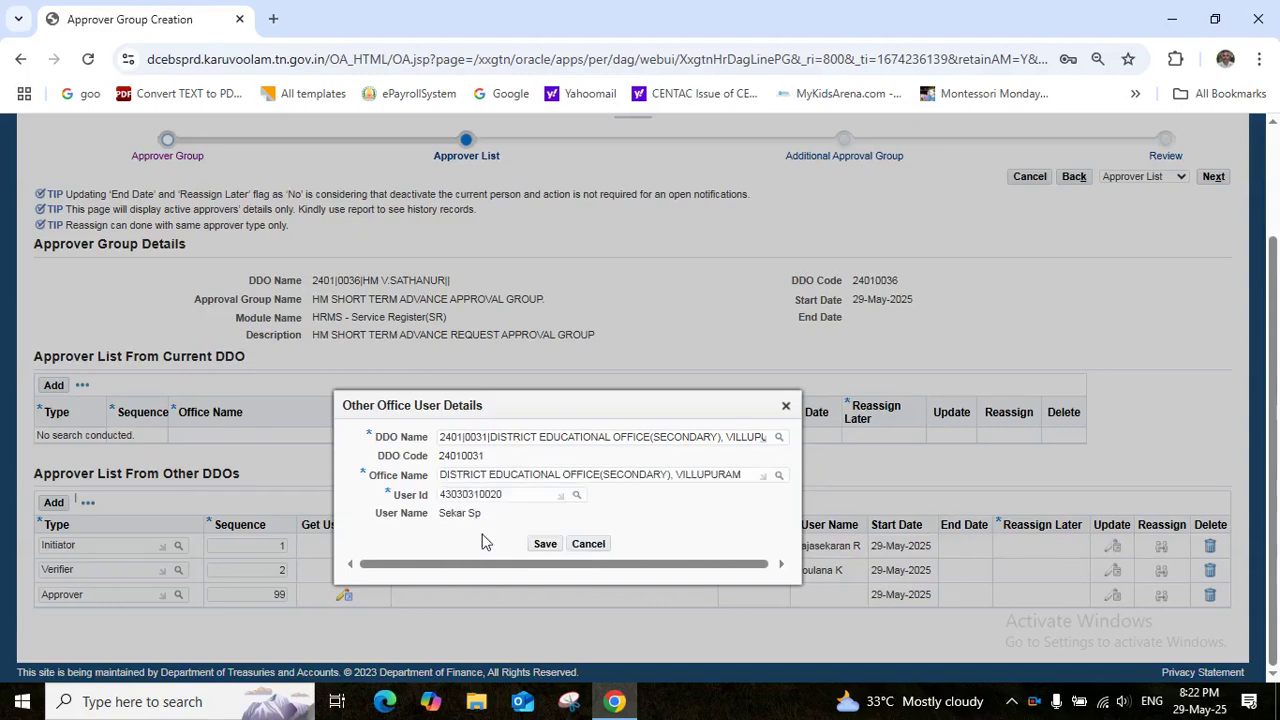
left_click(545, 544)
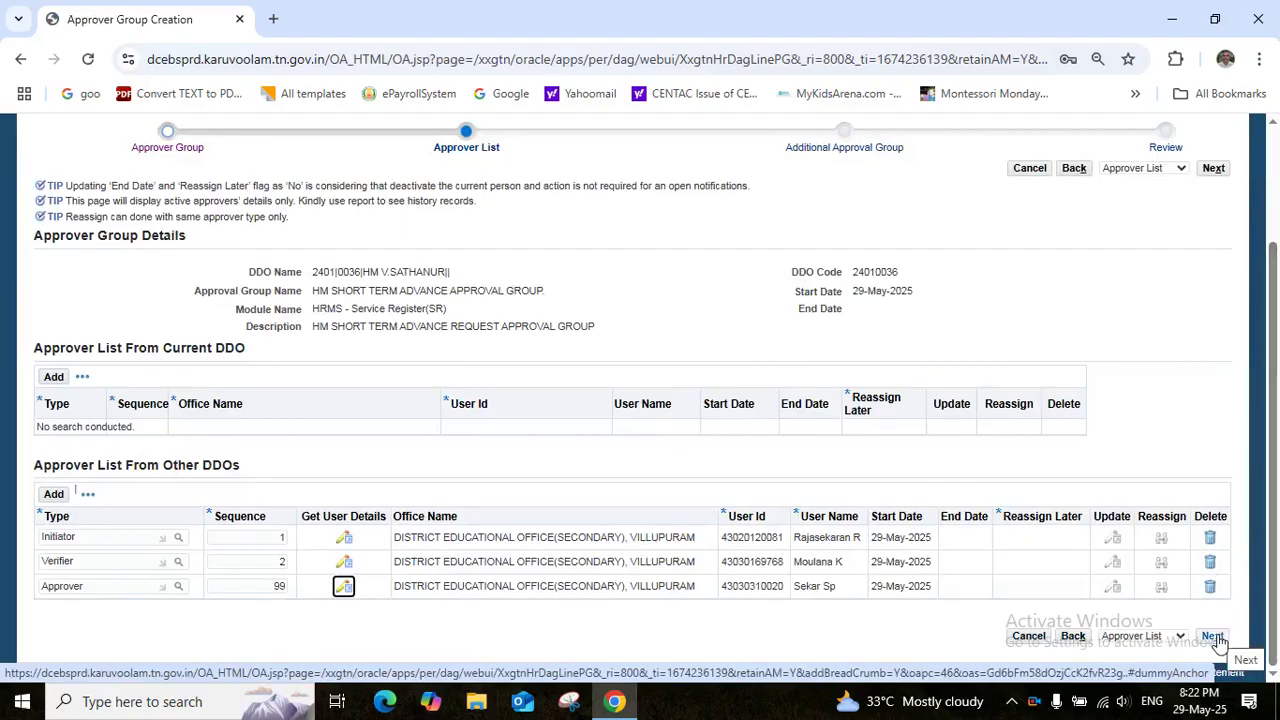
left_click(1212, 636)
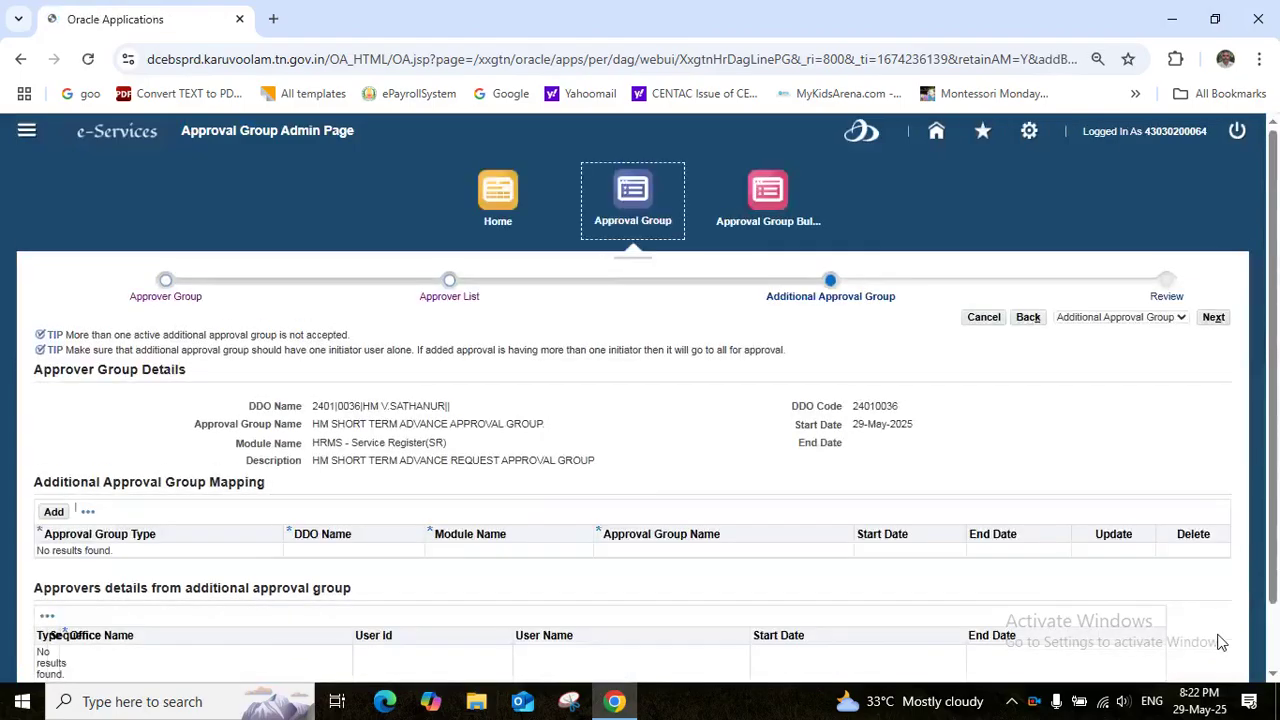
Review and submit the HM SHORT TERM ADVANCE APPROVAL GROUP, confirming the warning and success messages
left_click(1213, 318)
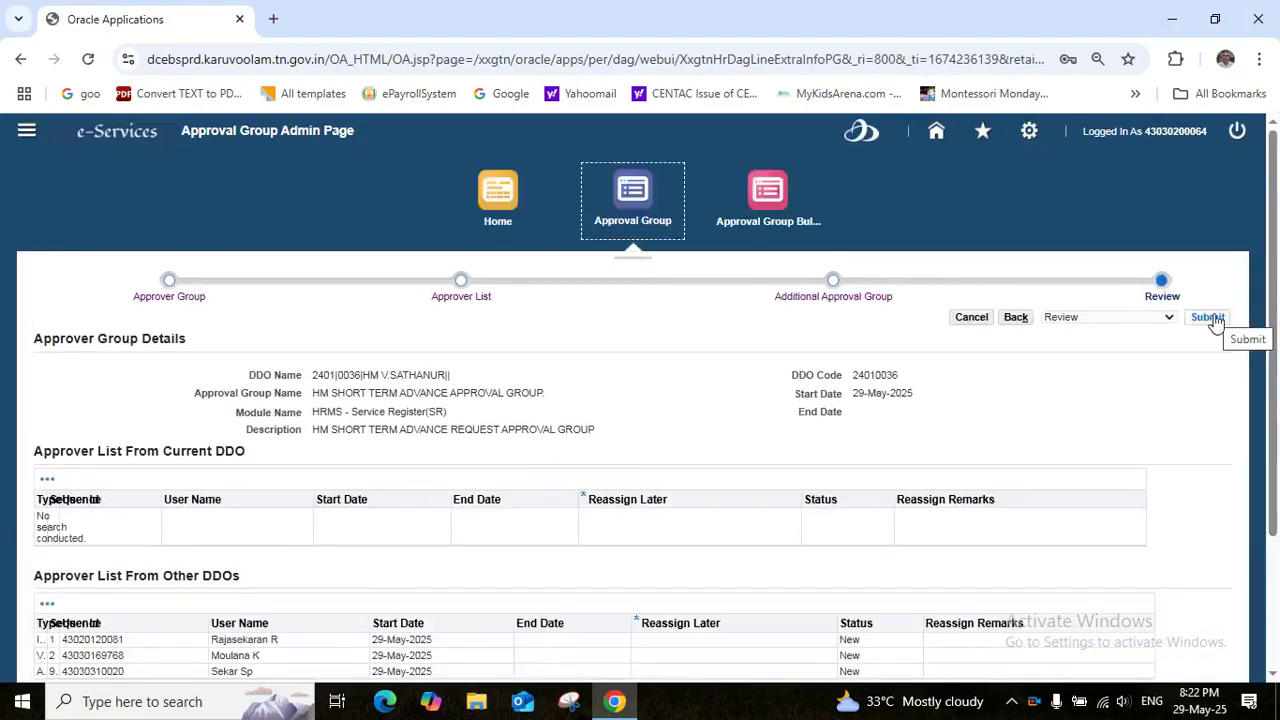
left_click(1210, 319)
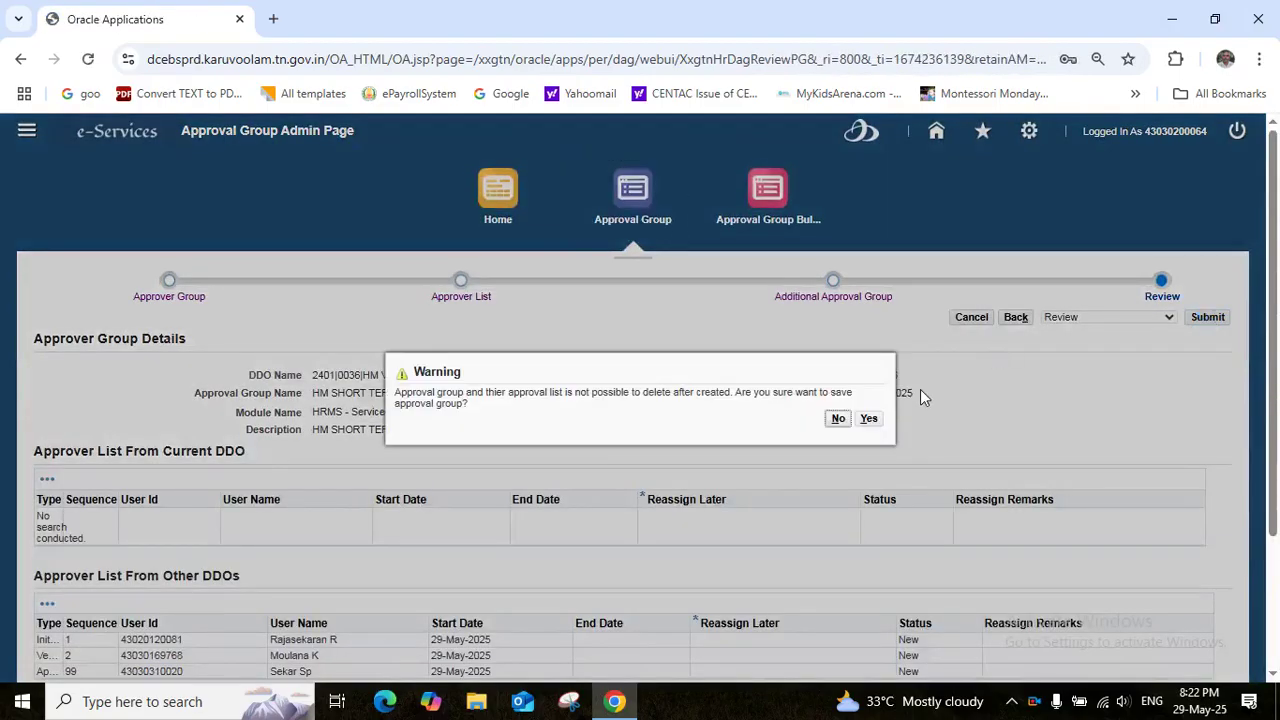
left_click(869, 420)
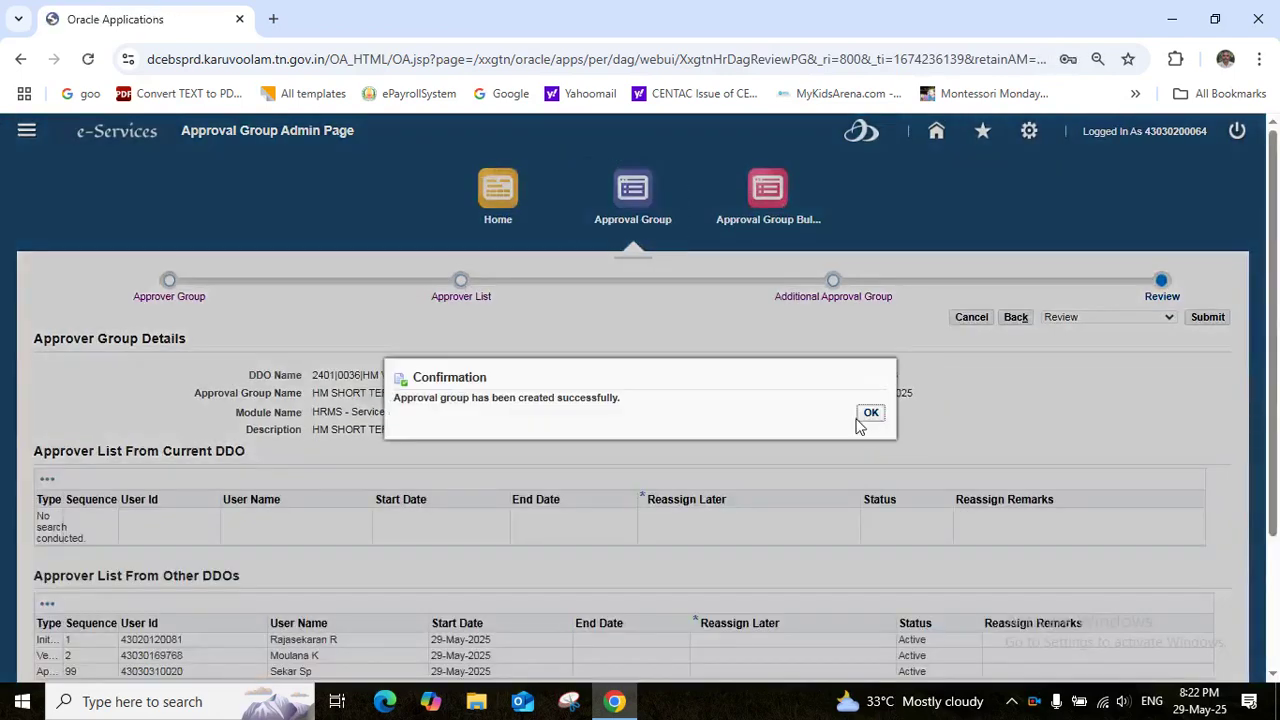
left_click(871, 418)
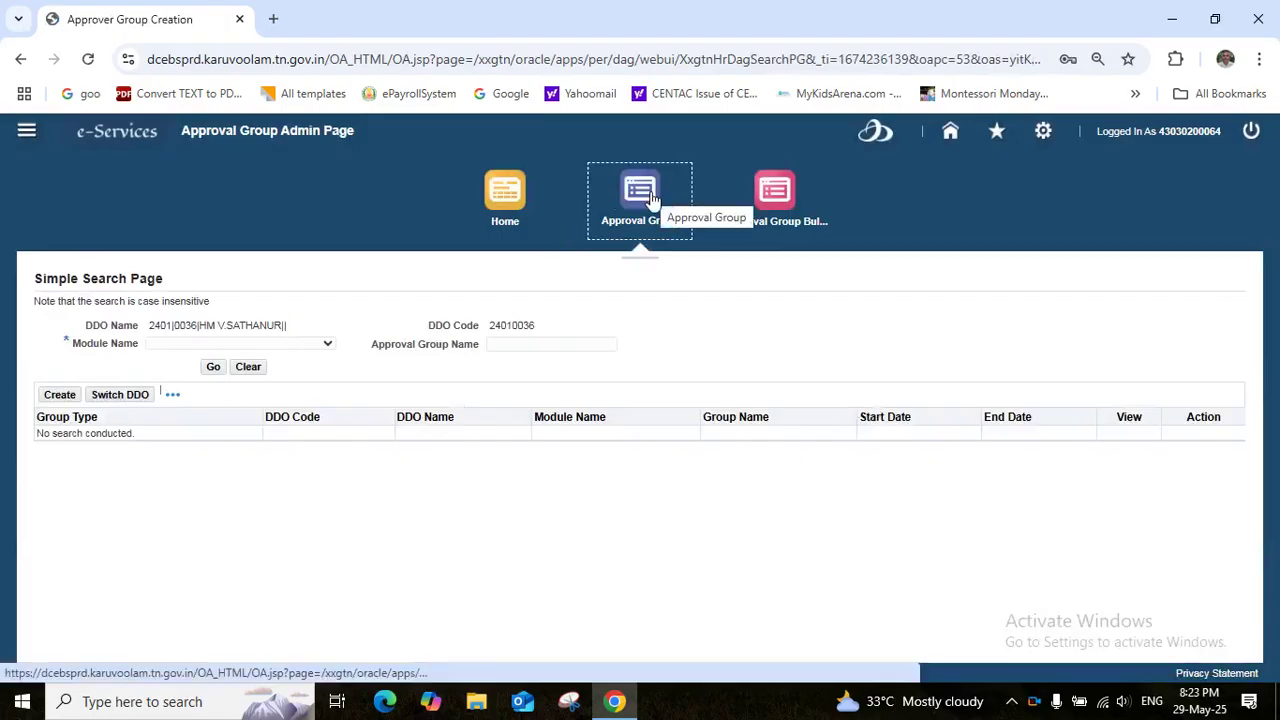
List approval groups for module HRMS - Service Register(SR) to verify the new group, then sign out
left_click(329, 347)
key("Down")
key("Down")
key("Down")
key("Down")
key("Down")
key("Down")
key("Down")
key("Down")
key("Down")
key("Down")
key("Down")
key("Down")
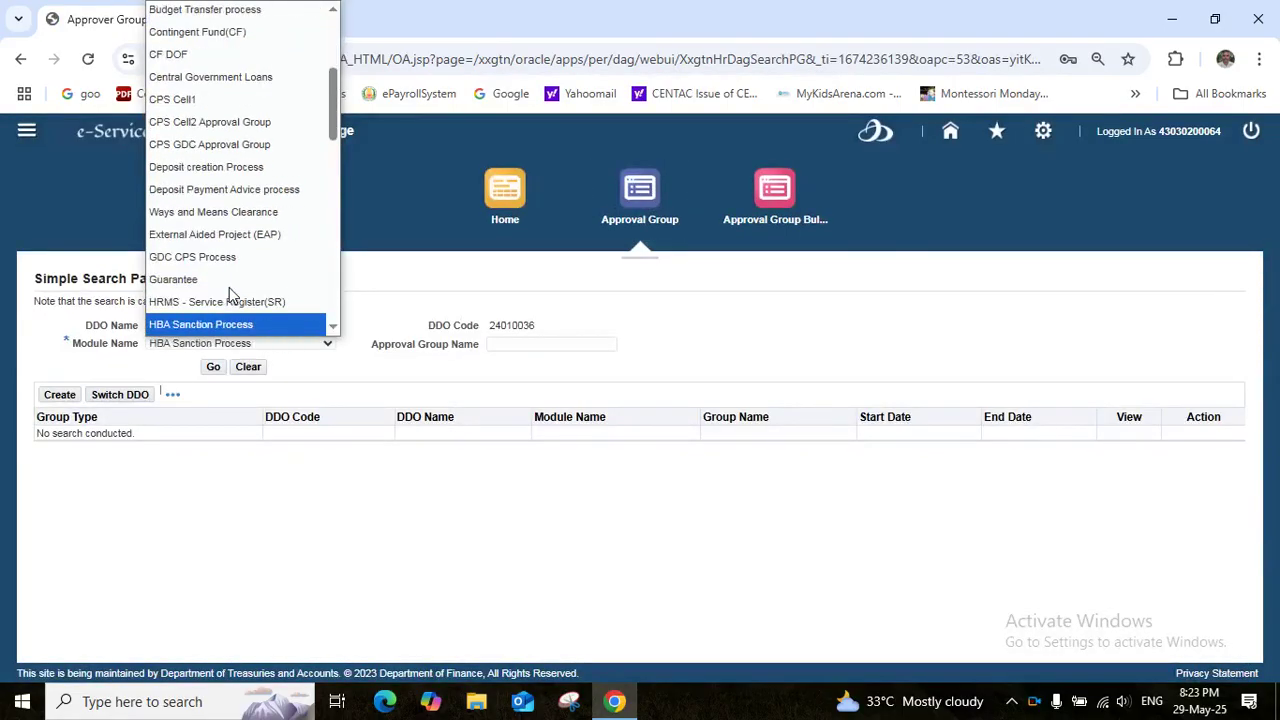
left_click(227, 304)
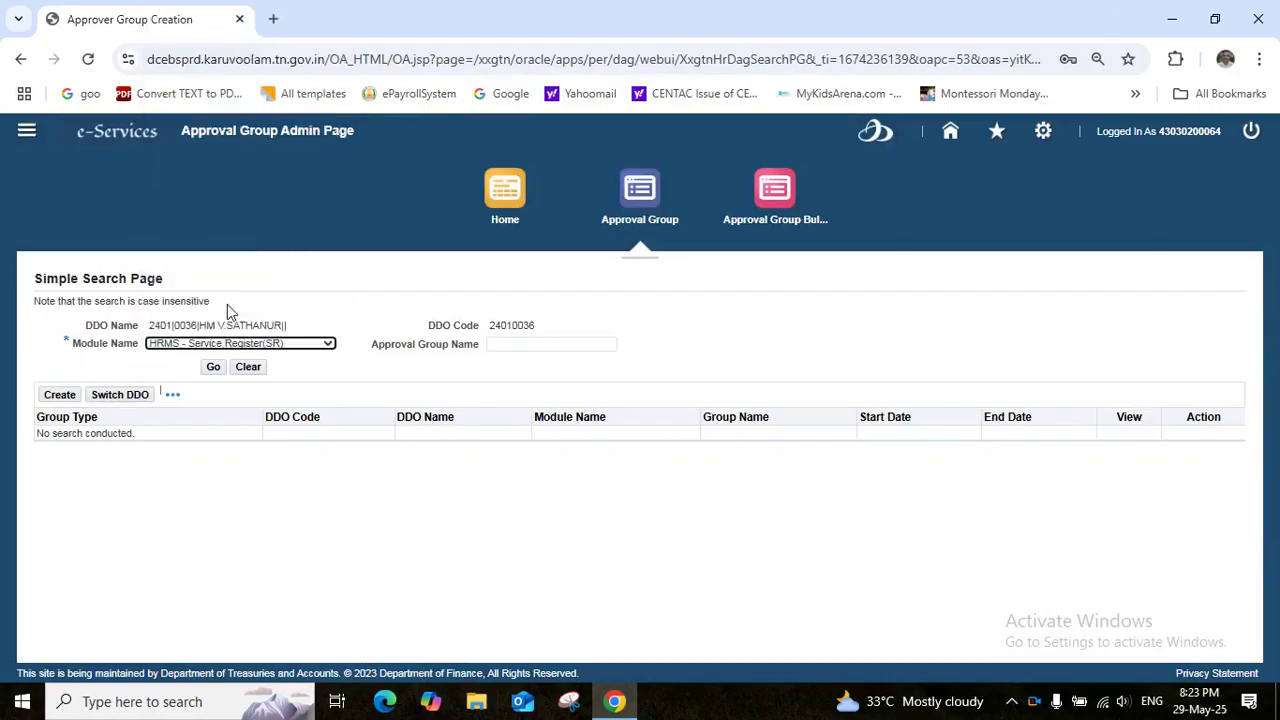
left_click(214, 367)
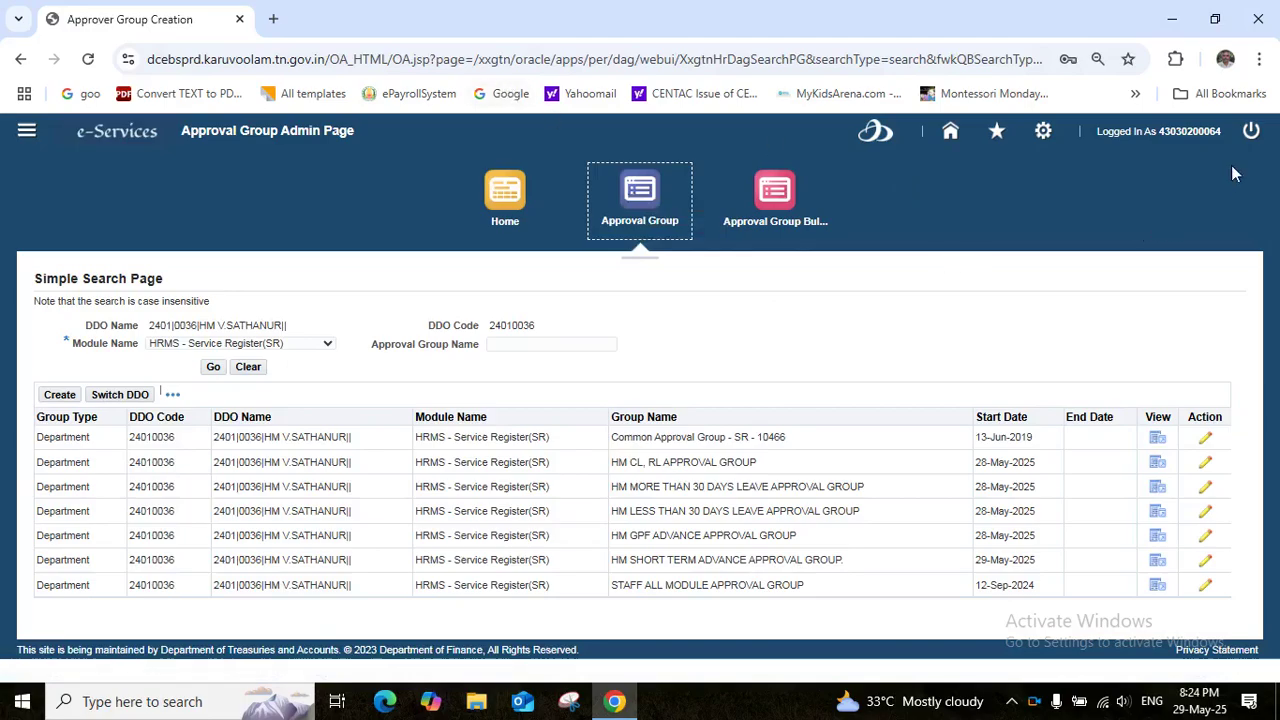
left_click(1252, 135)
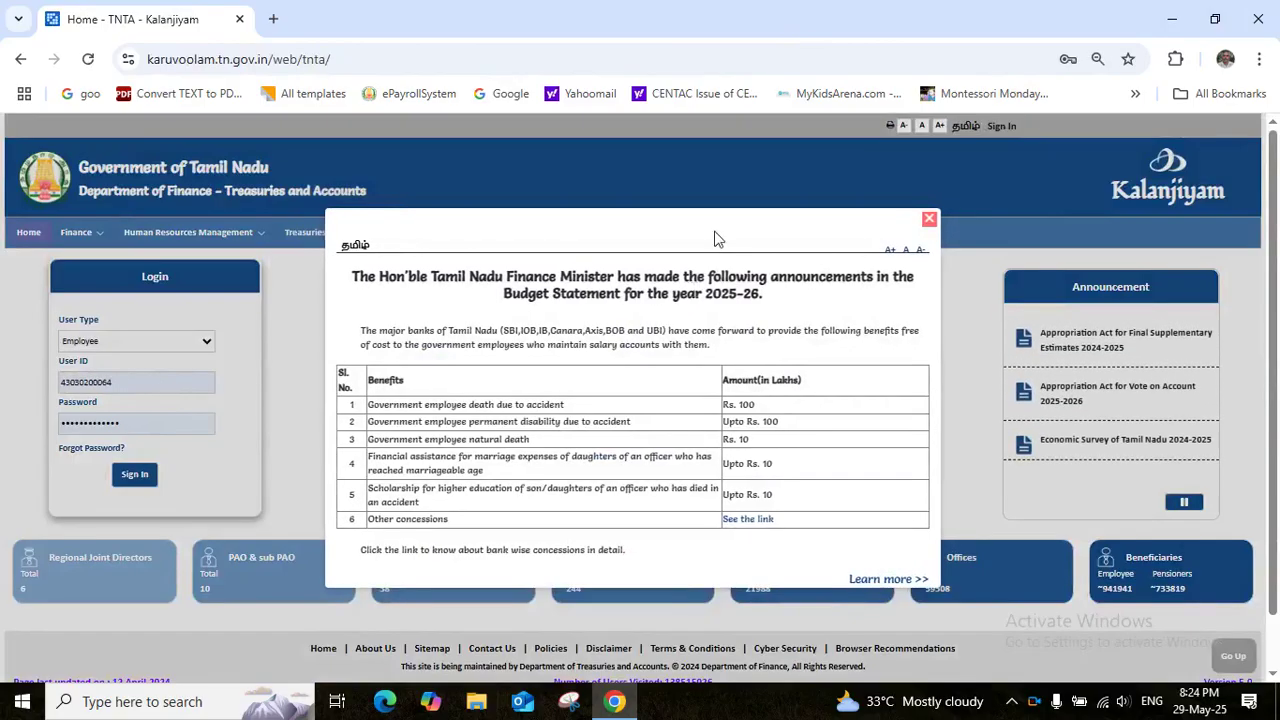
Log in with the other employee's saved credentials and open GTN Human Resources under eServices (HR & Fin)
left_click(928, 218)
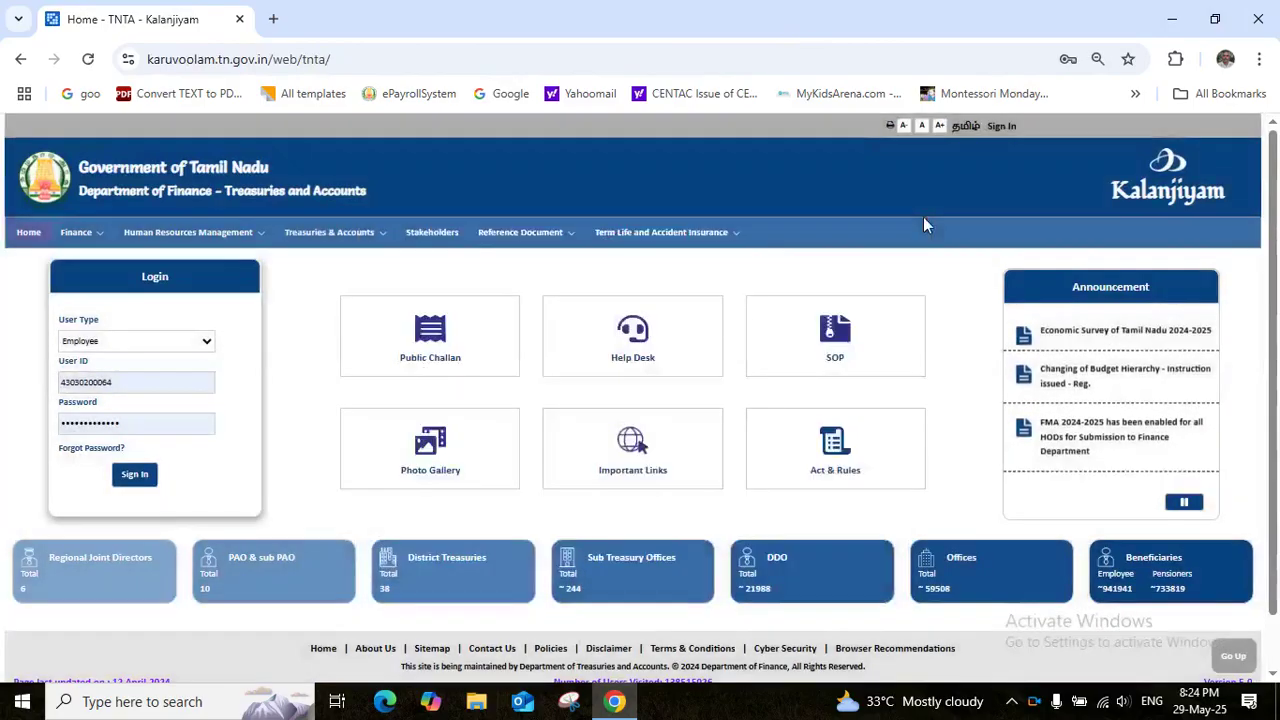
left_click(137, 388)
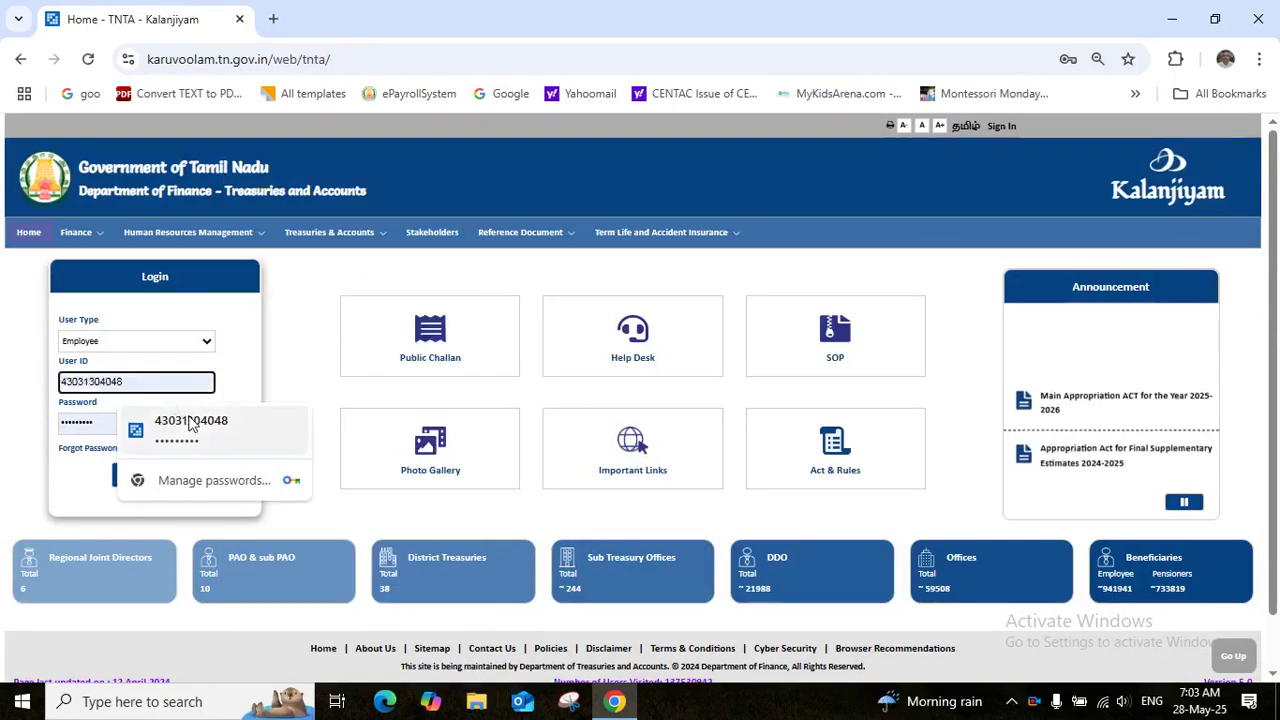
left_click(190, 424)
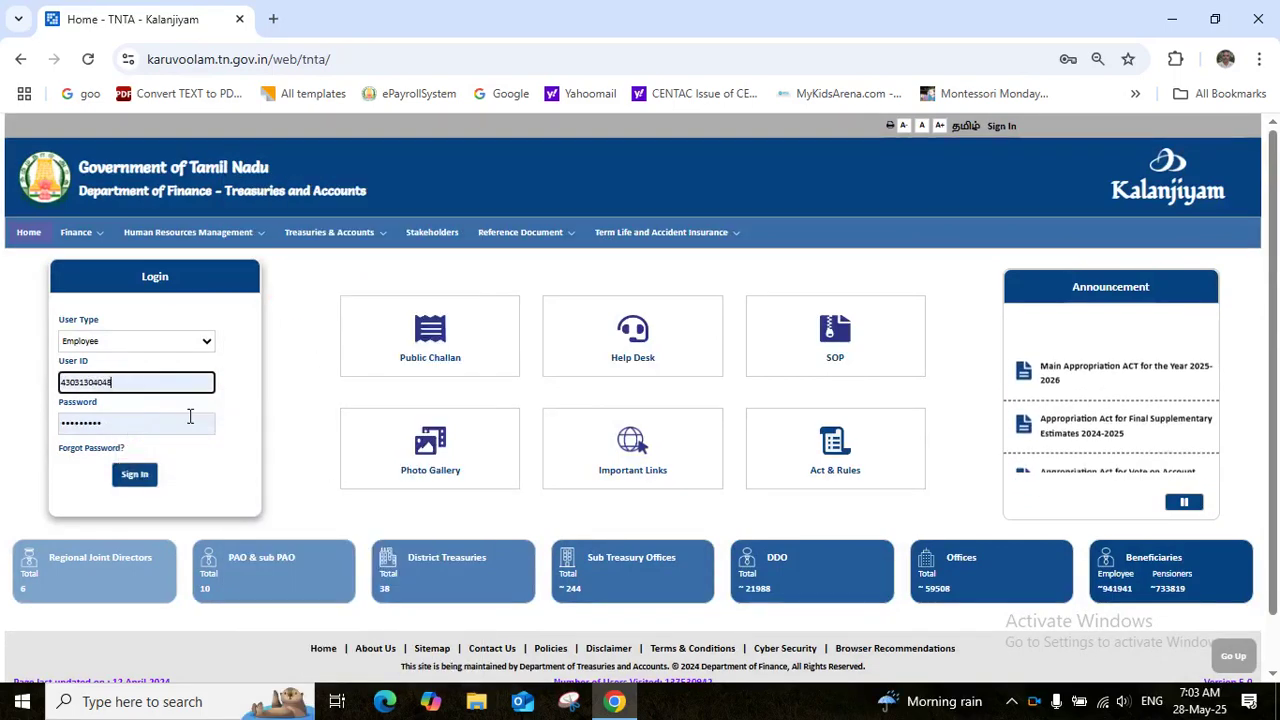
left_click(135, 476)
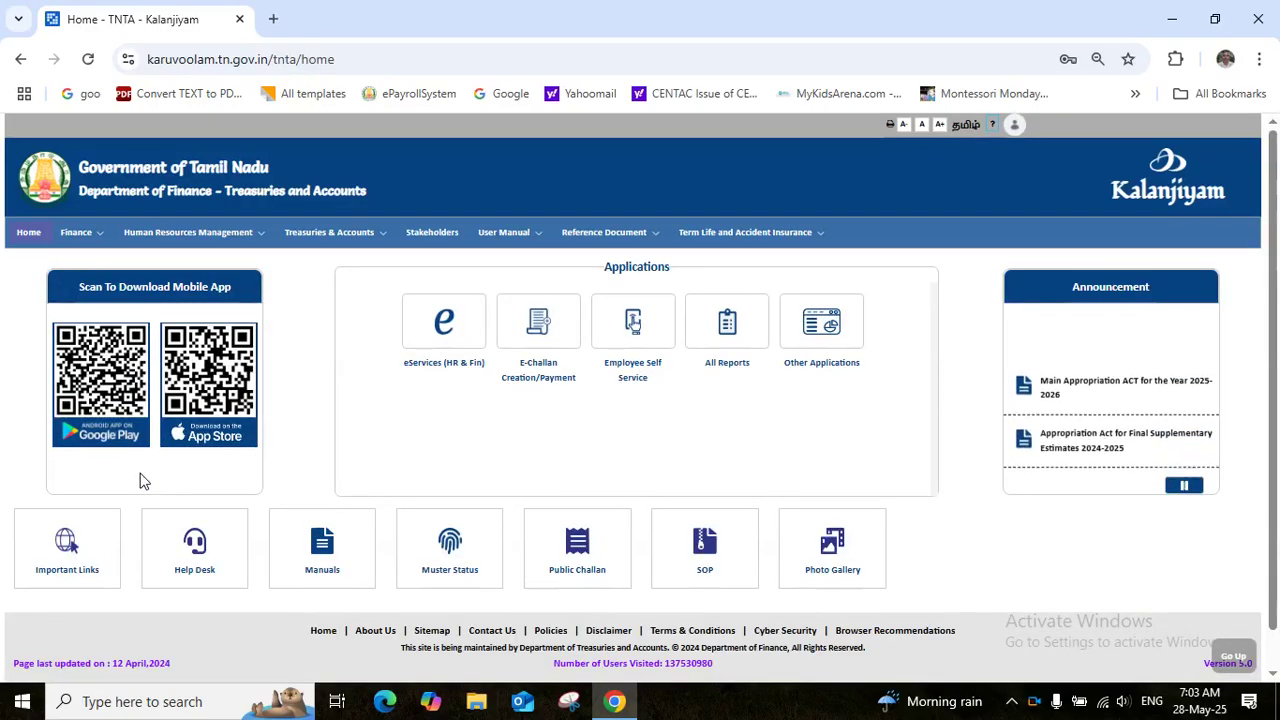
left_click(445, 330)
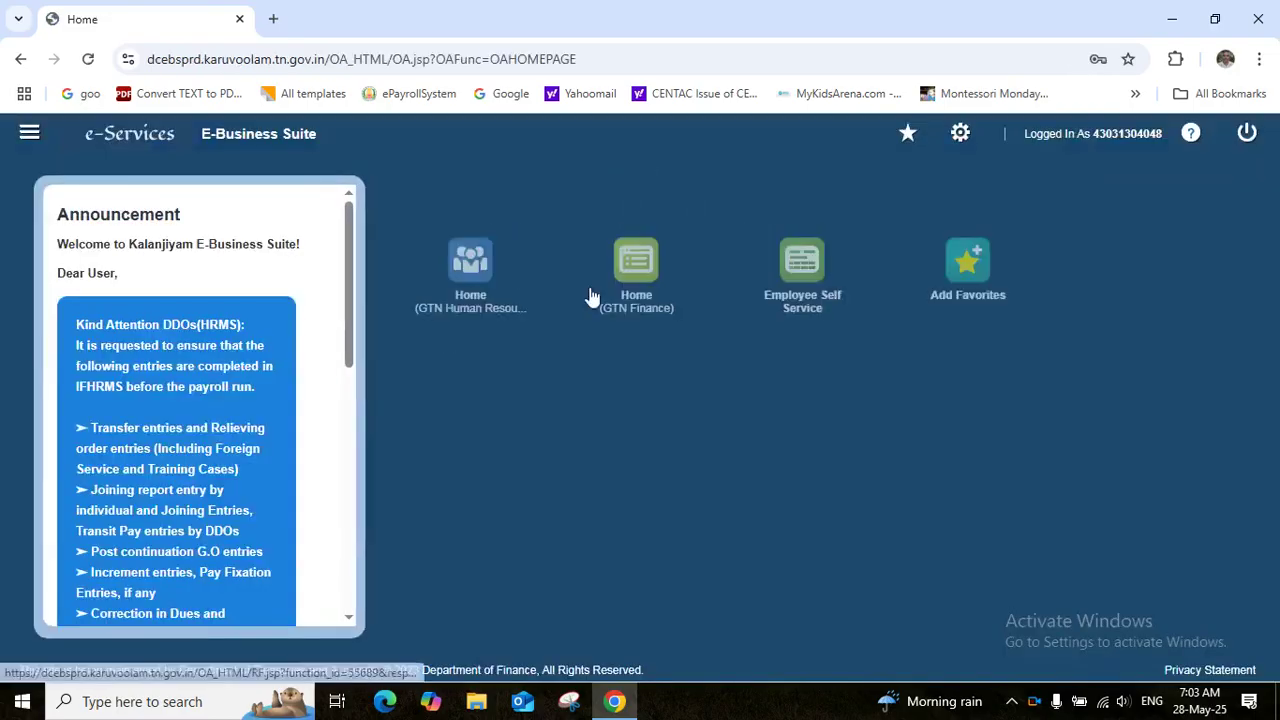
left_click(466, 272)
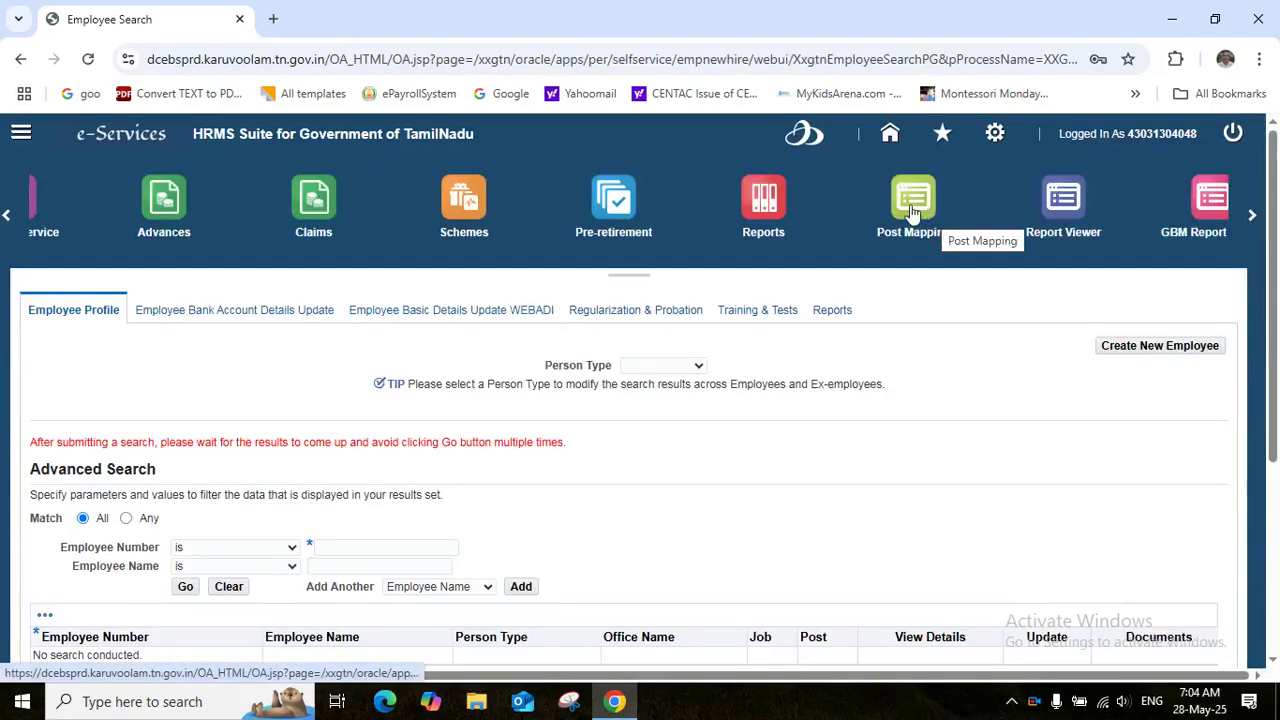
Create the Post With Approval Group Mapping WebADI document from Post Mapping, downloading WebADI (68).xls
left_click(912, 205)
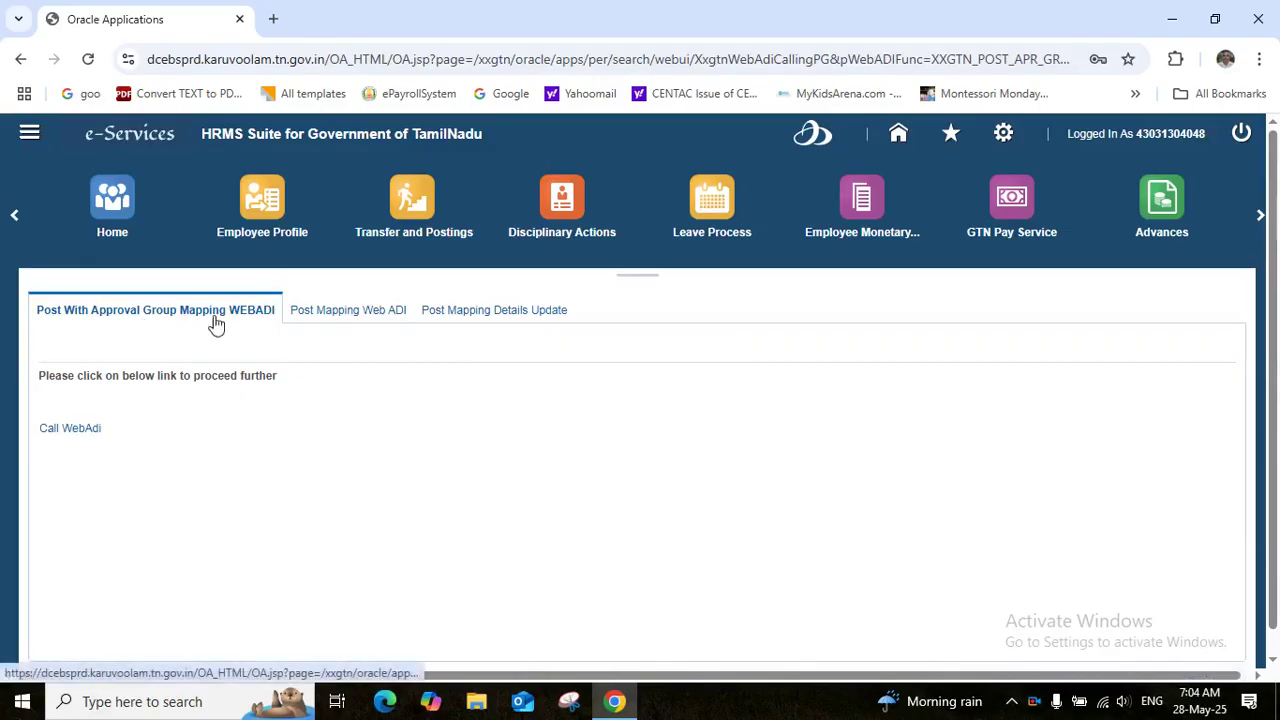
left_click(70, 428)
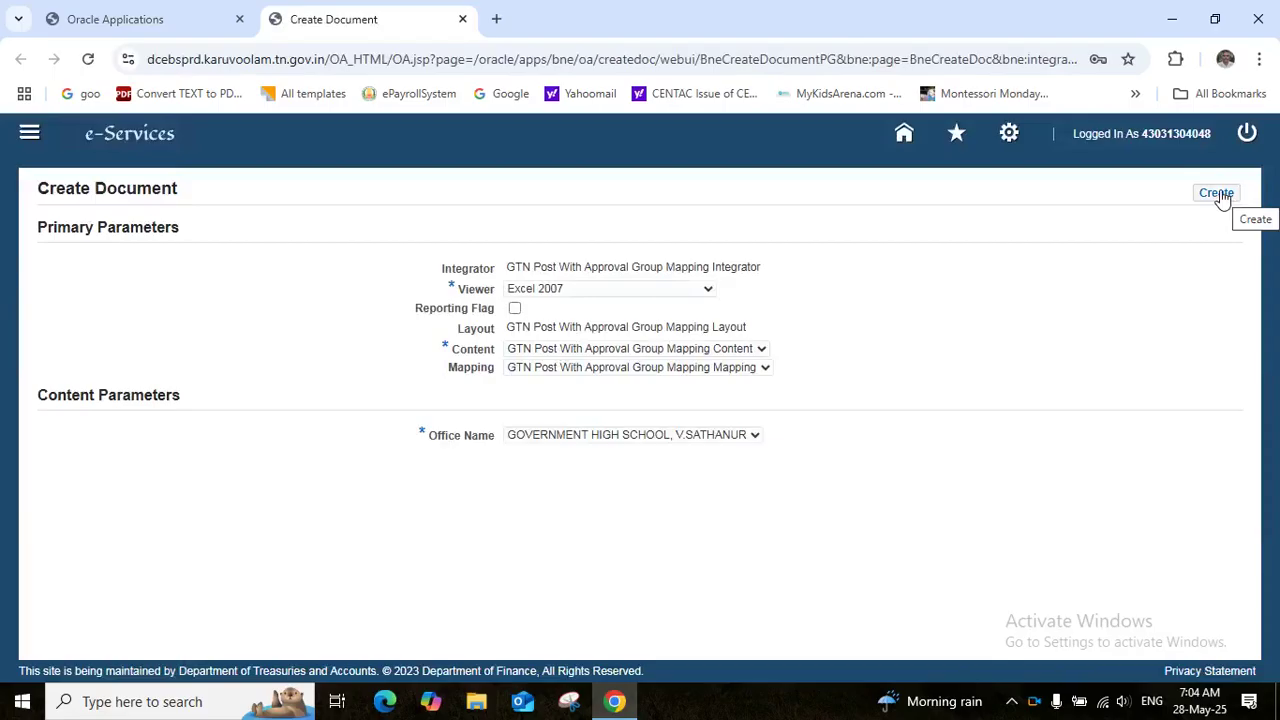
left_click(1217, 193)
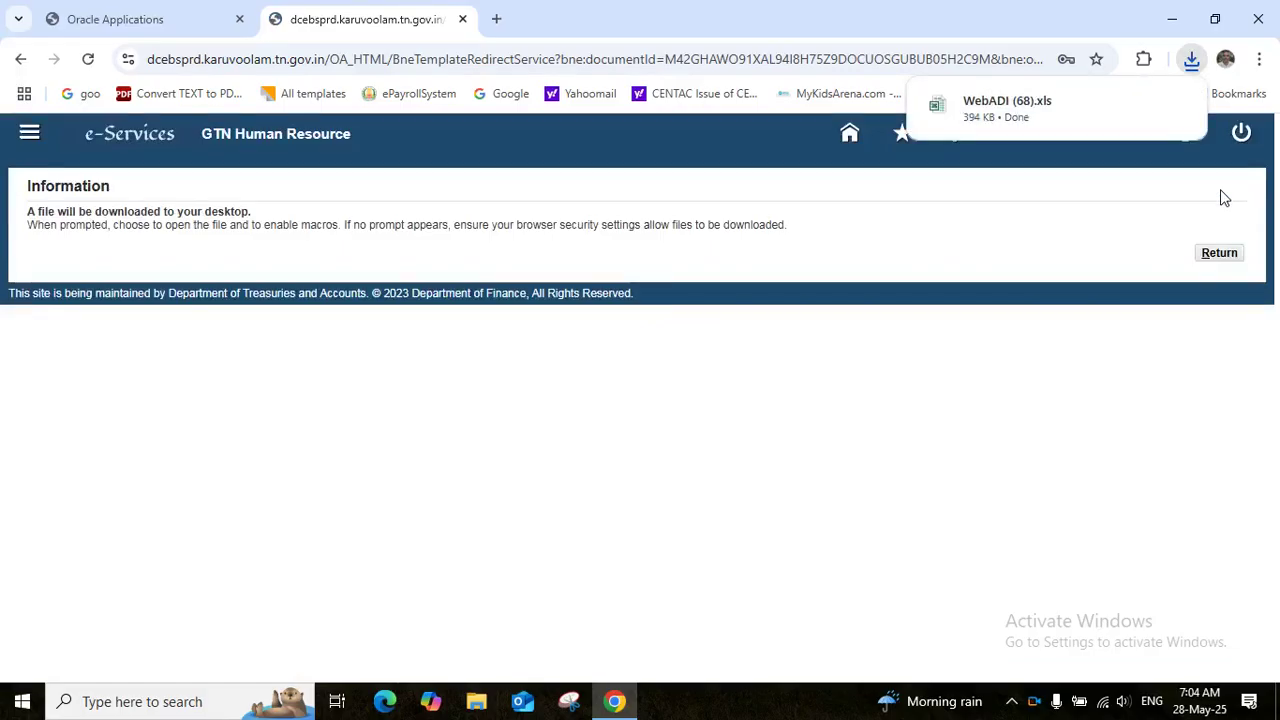
Open the downloaded WebADI (68).xls and close the download-completed confirmation
mouse_move(980, 105)
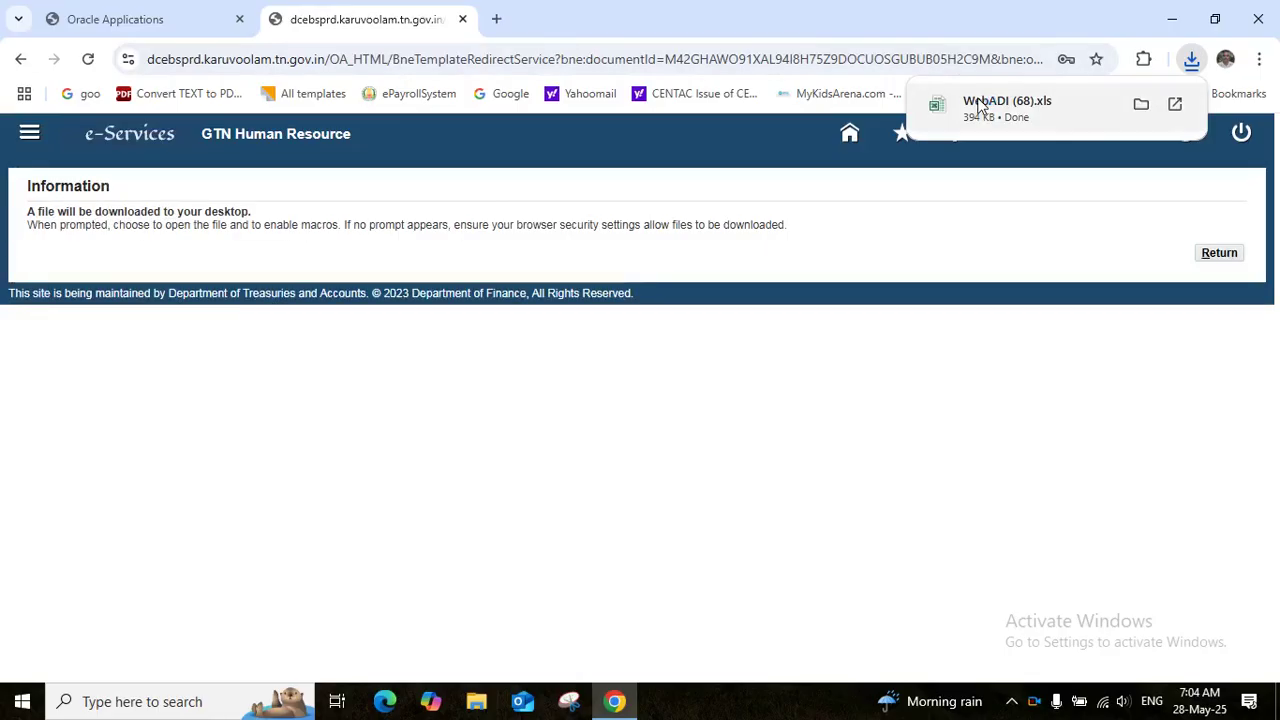
left_click(980, 105)
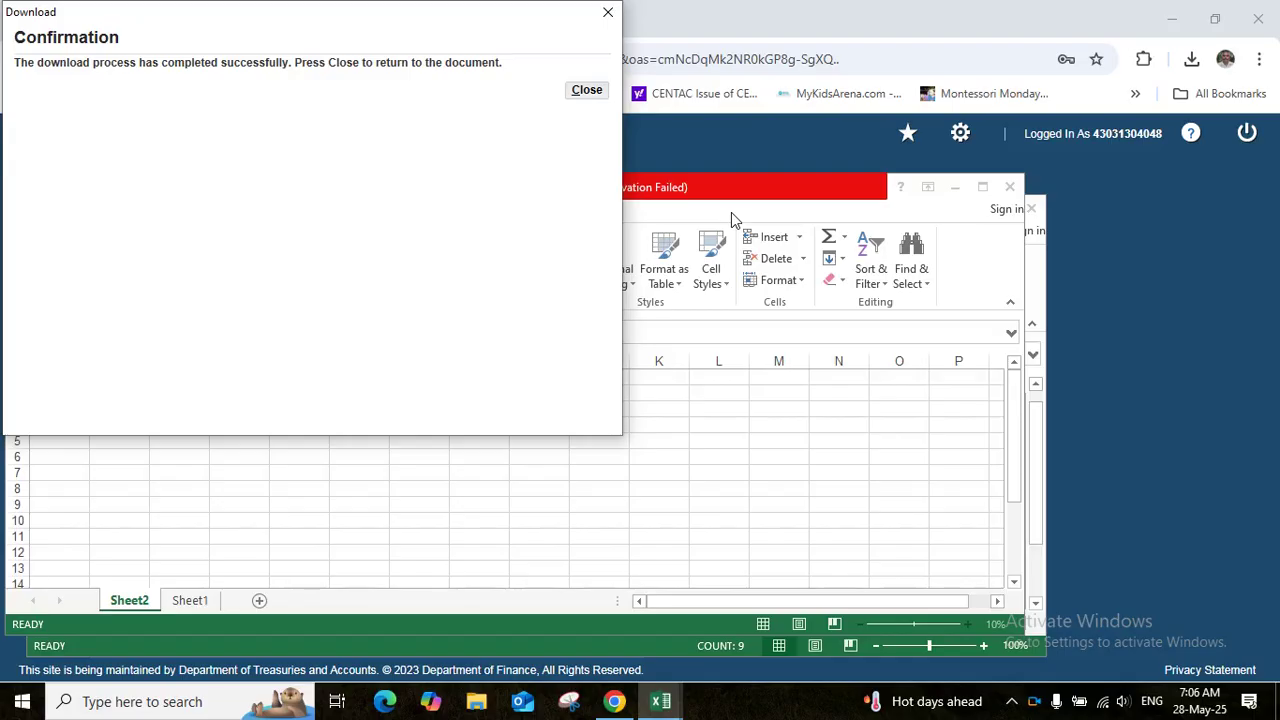
left_click(578, 96)
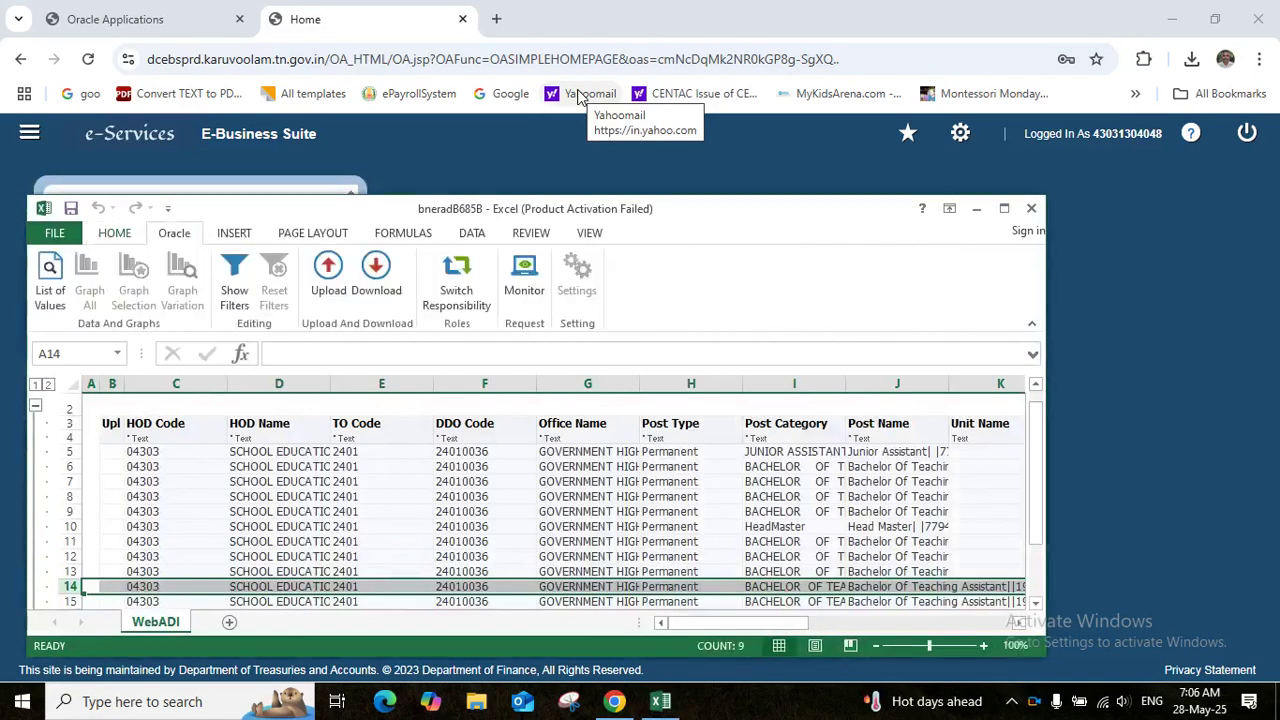
Maximize Excel and bring up the Casual Leave Approval Group list for Head Master cell N10
left_click(1005, 209)
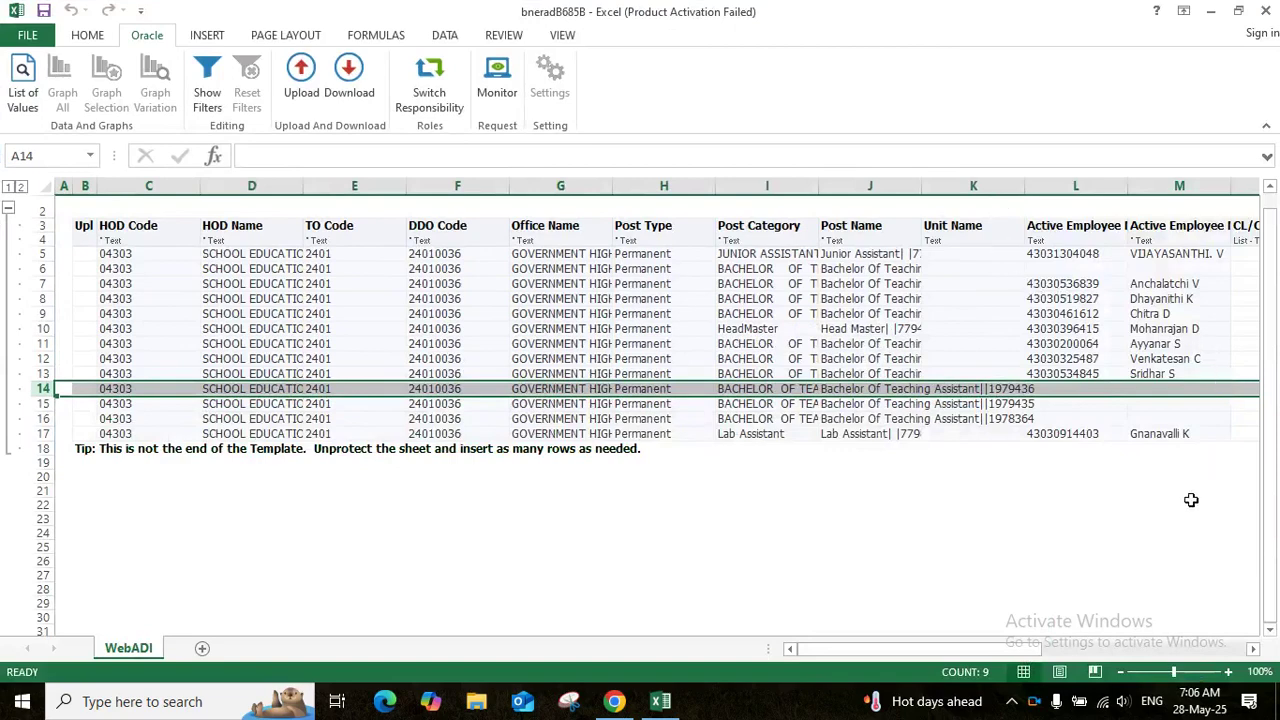
left_click_drag(1200, 648, 1085, 648)
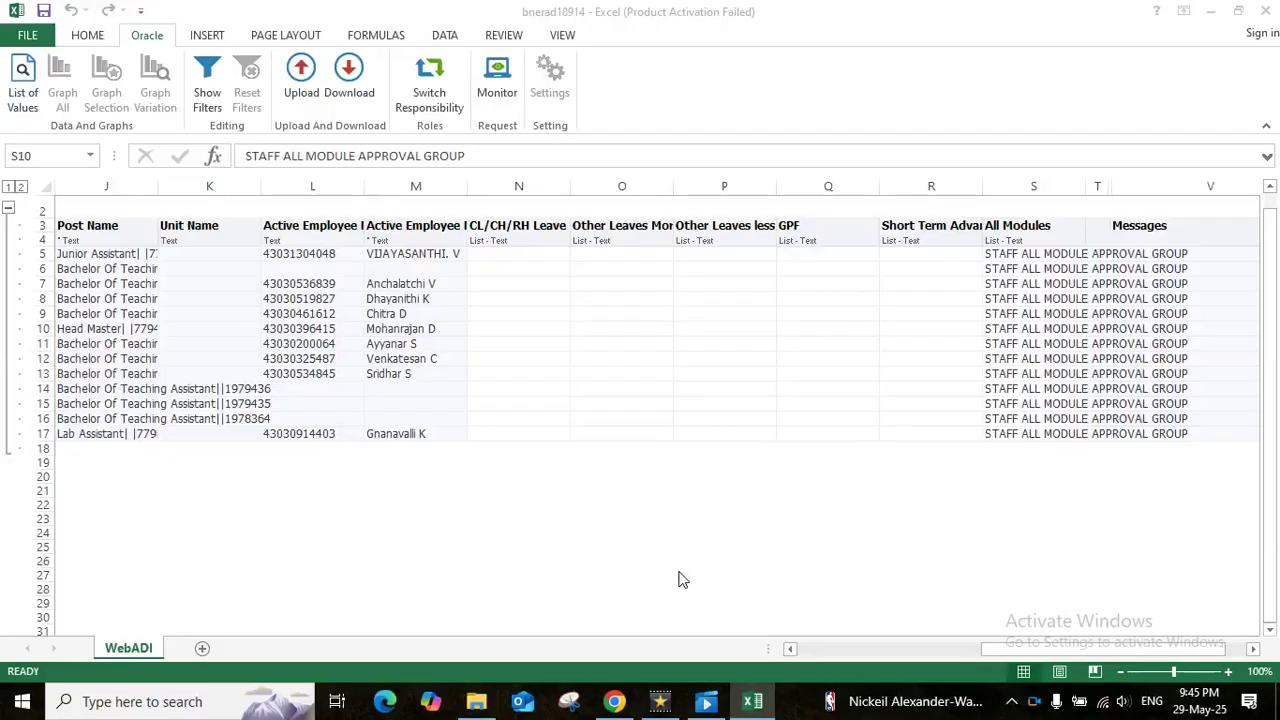
left_click(495, 333)
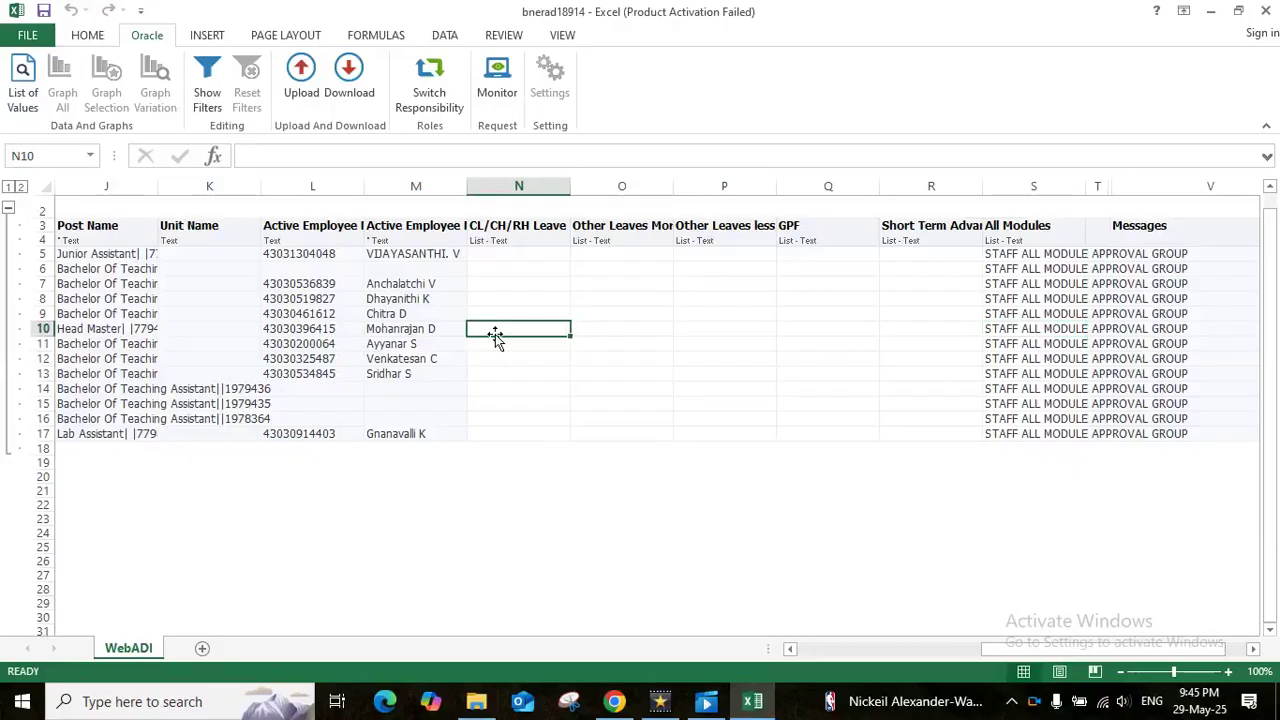
double_click(495, 333)
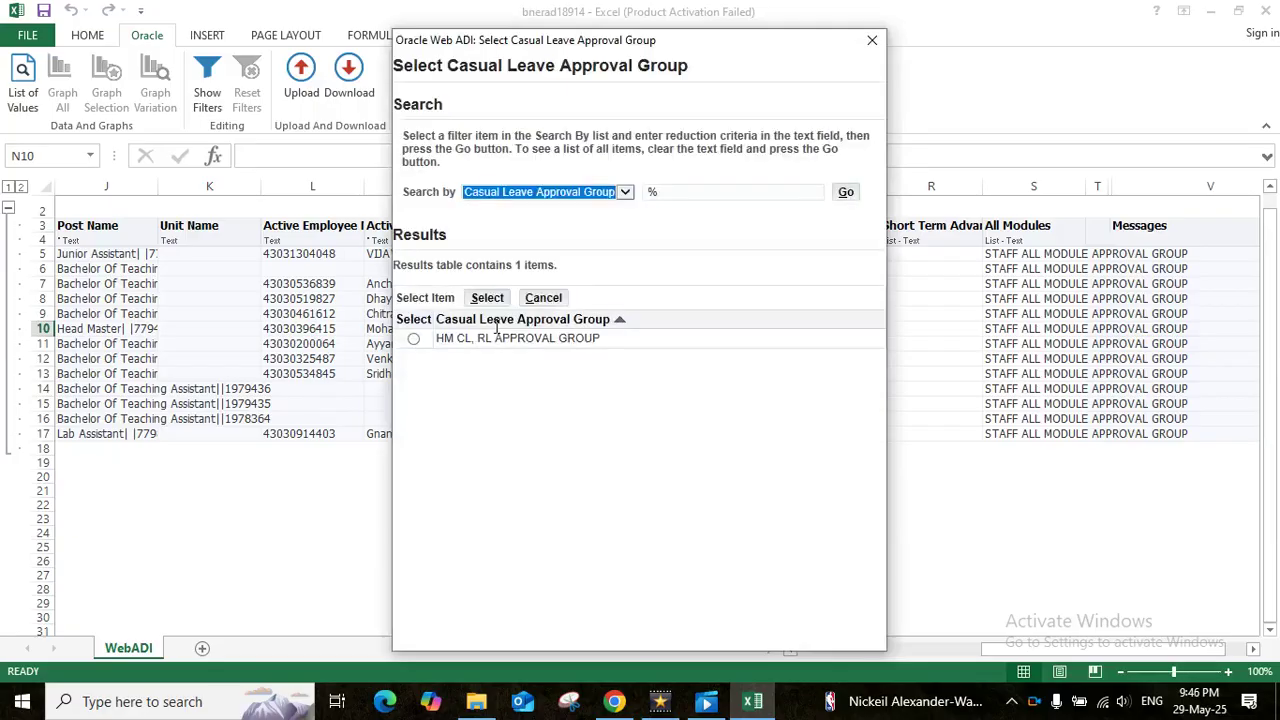
Put HM CL, RL, HM MORE THAN 30 DAYS LEAVE and HM LESS THAN 30 DAYS LEAVE groups into N10–P10
left_click(417, 341)
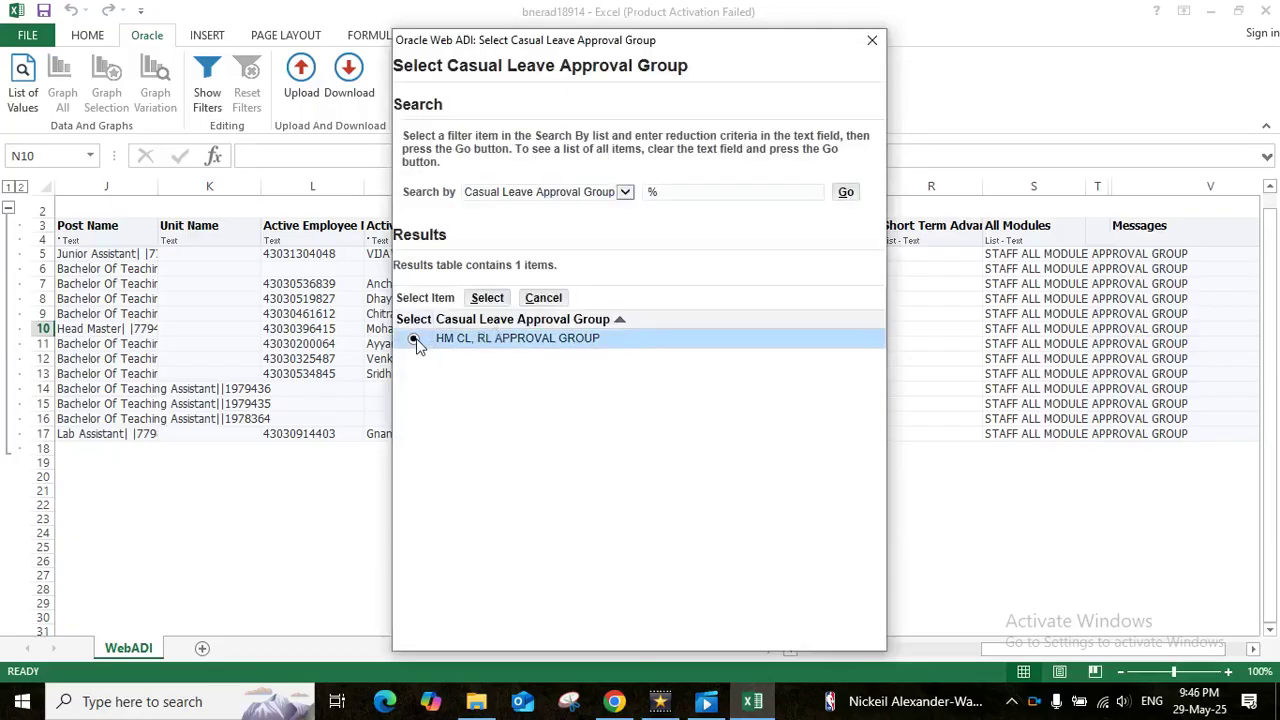
left_click(487, 297)
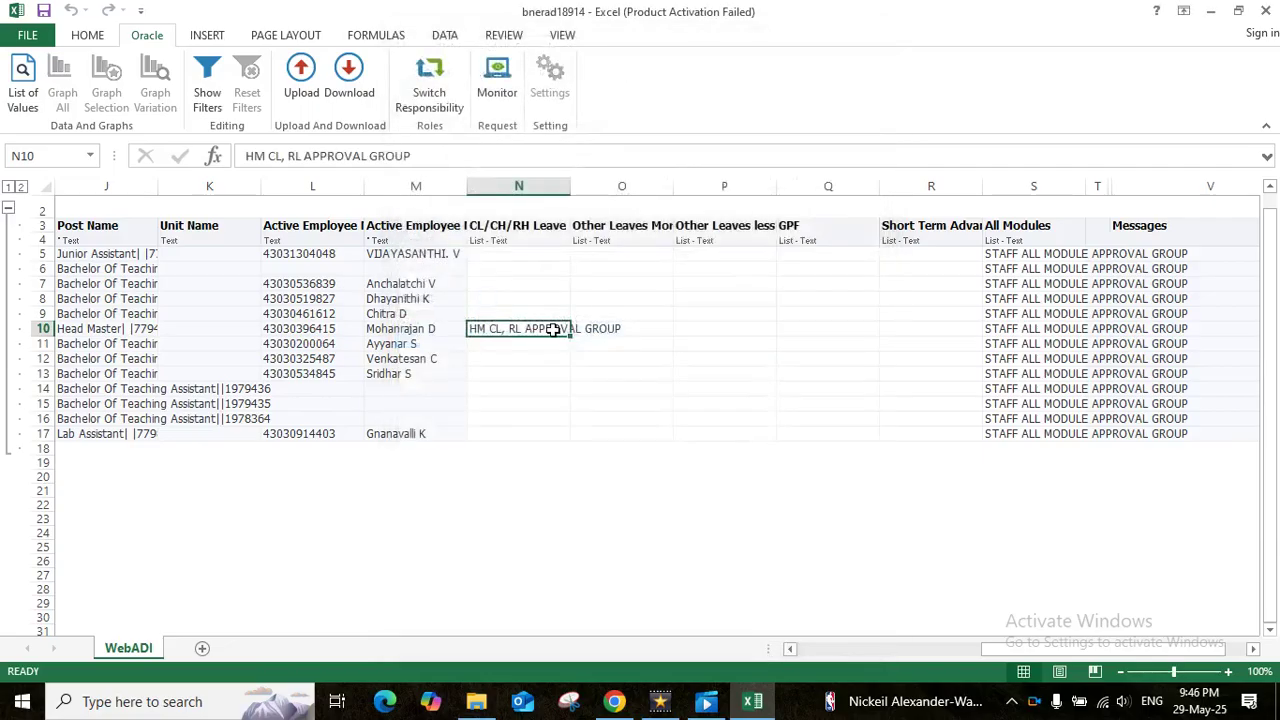
double_click(594, 328)
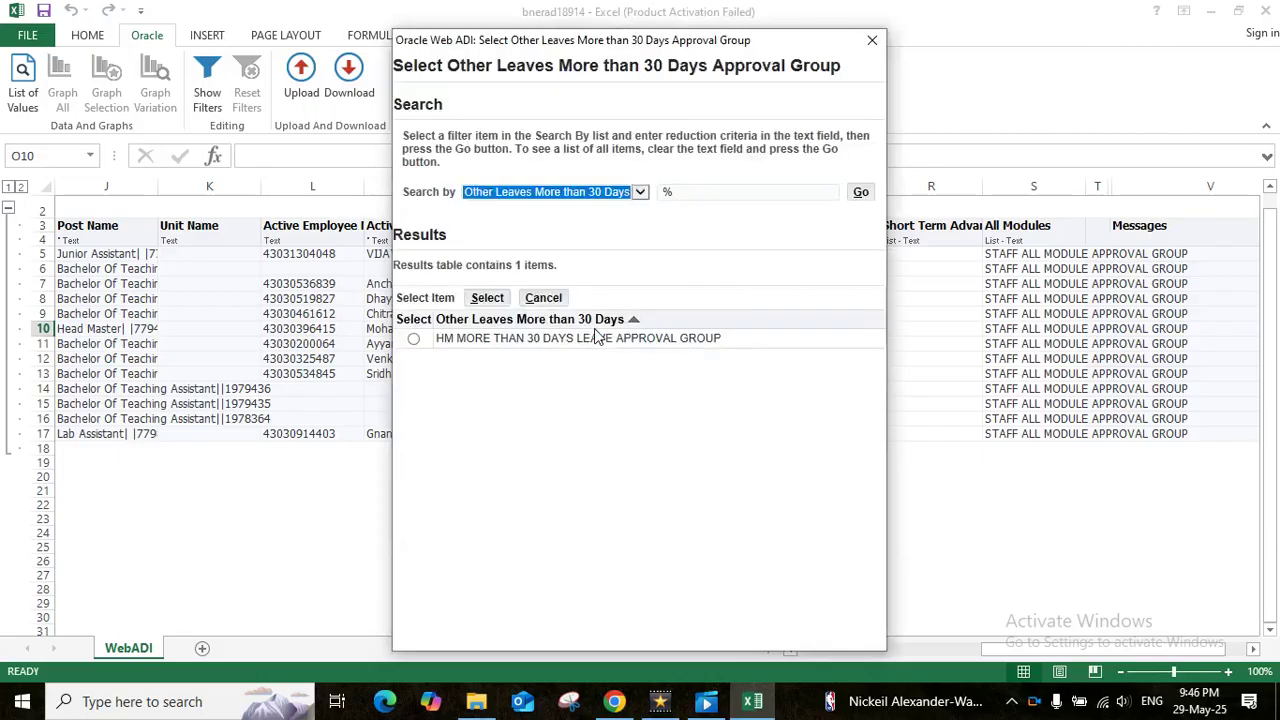
left_click(414, 341)
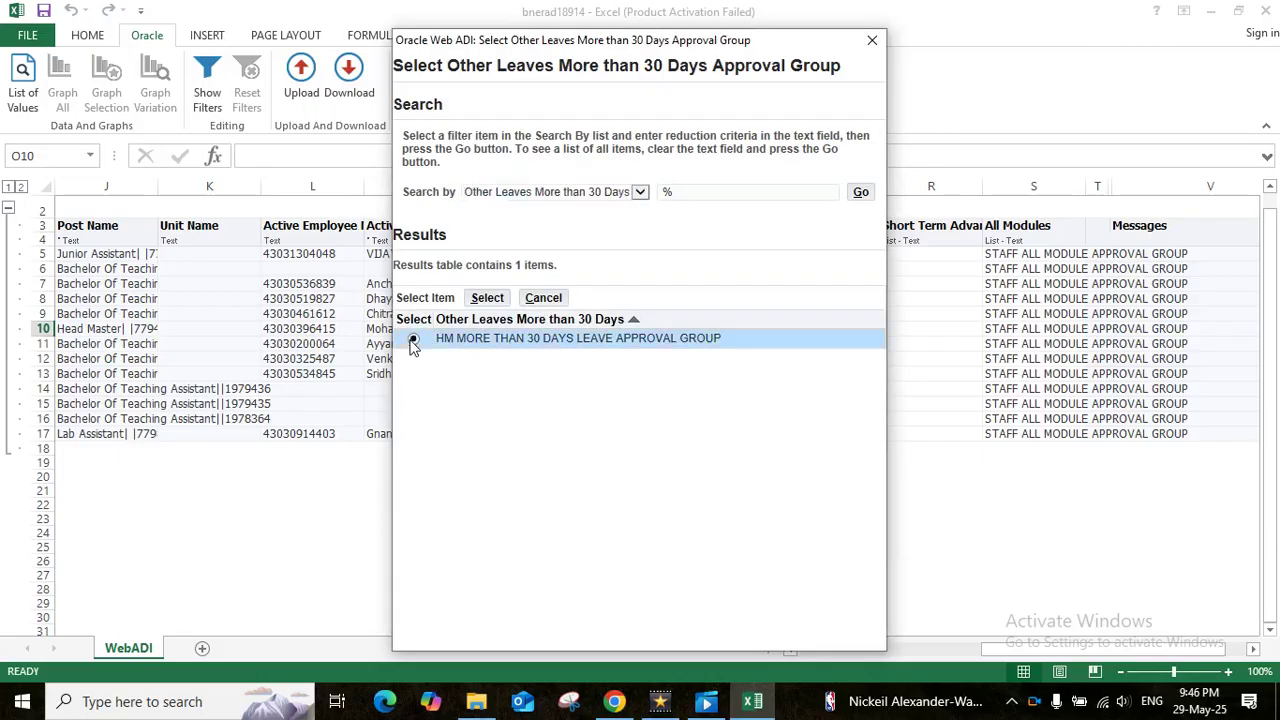
left_click(487, 300)
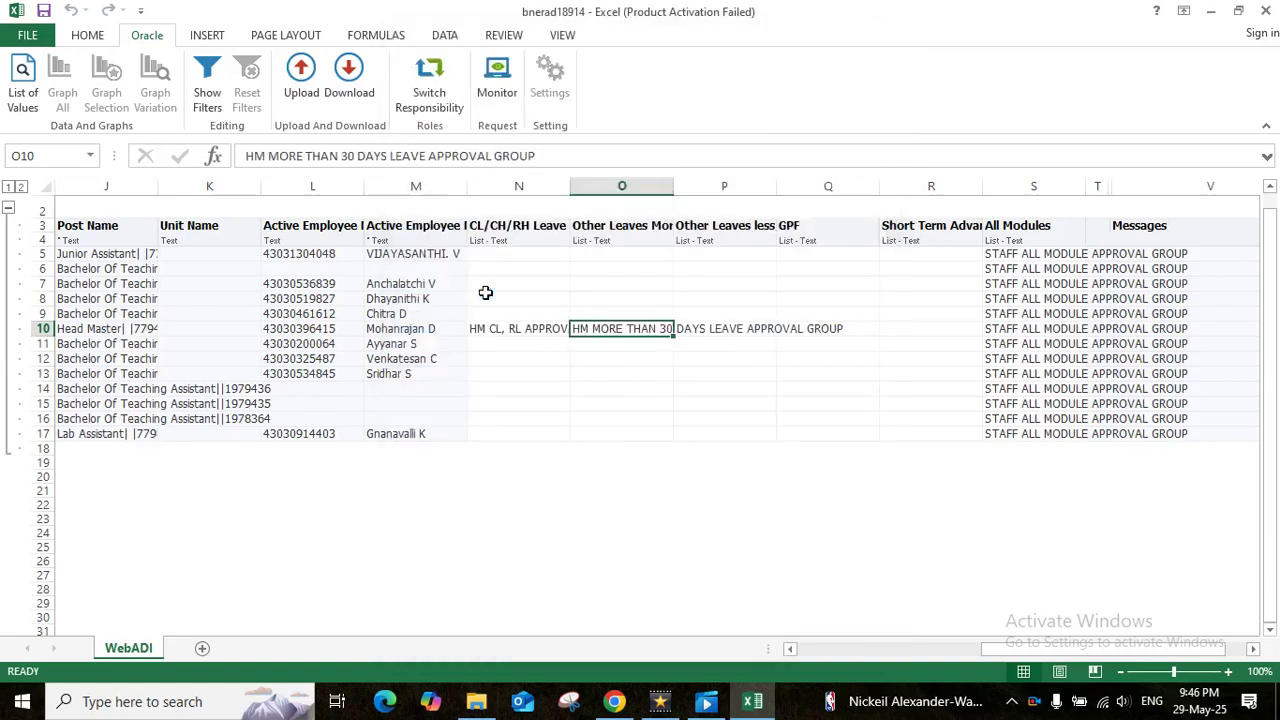
left_click(706, 328)
double_click(706, 328)
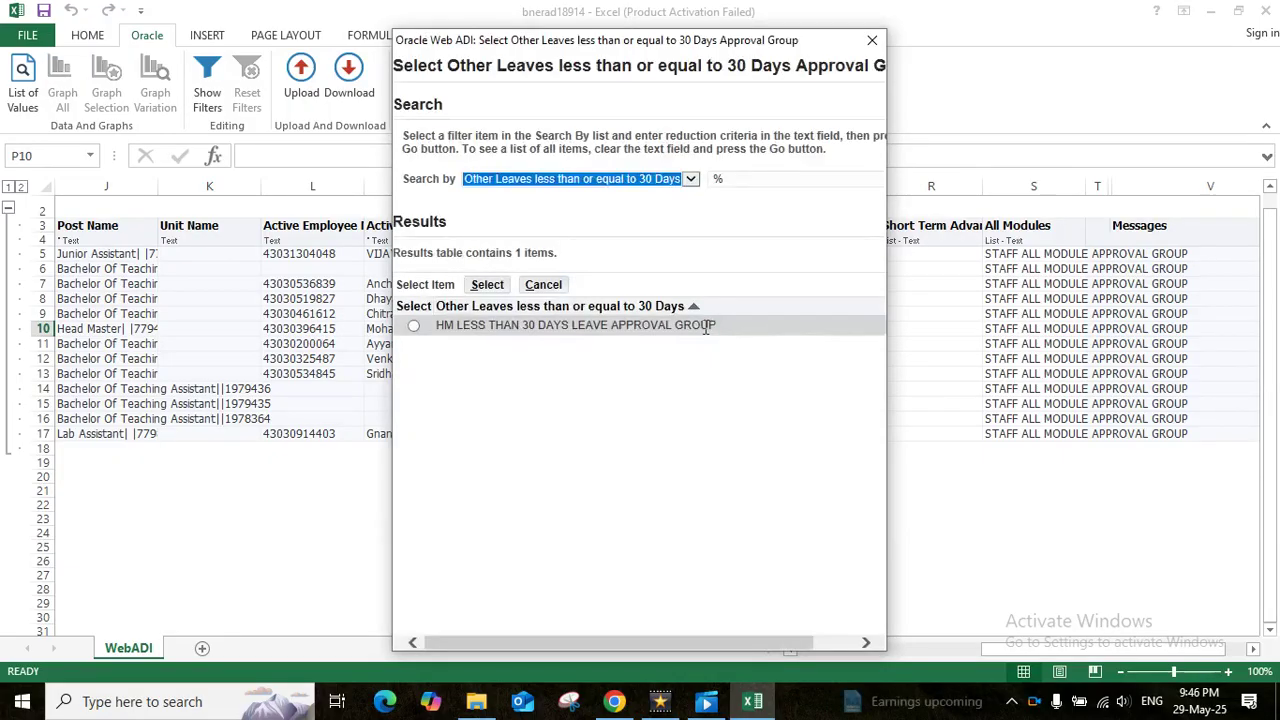
left_click(414, 327)
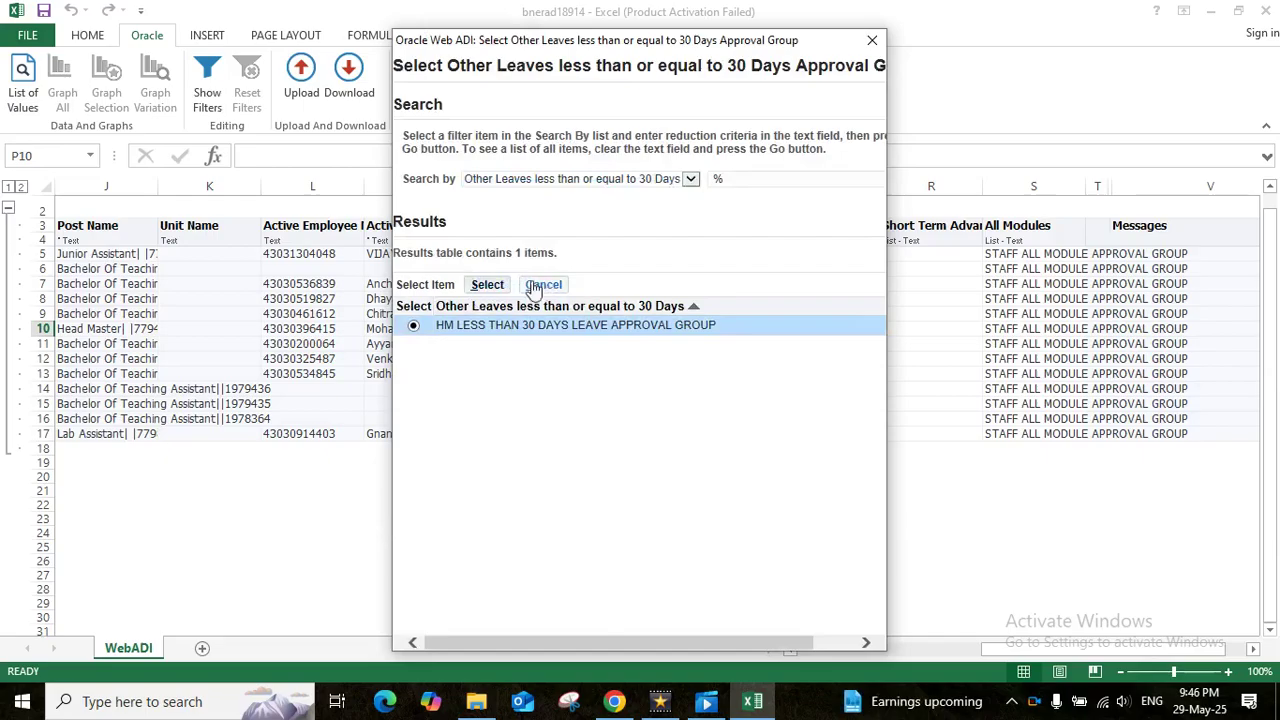
left_click(489, 286)
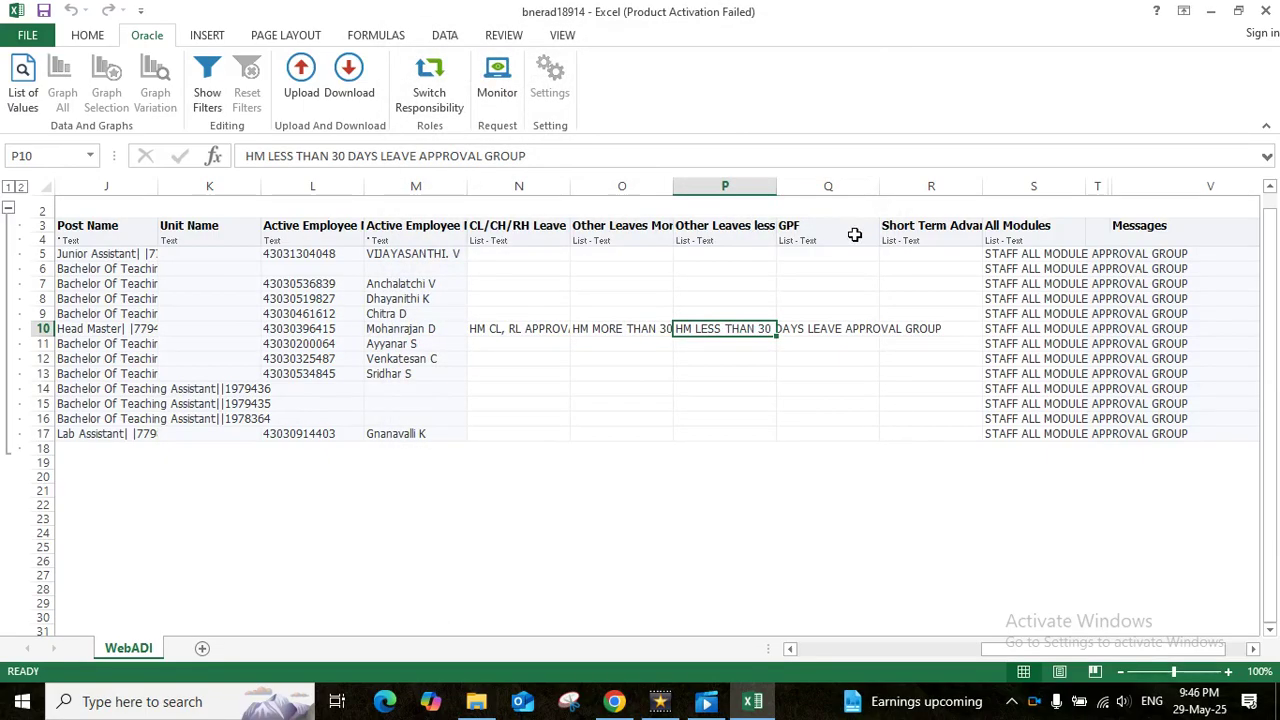
Put HM GPF ADVANCE and the new HM short term advance groups into Q10–R10, and clear S10
left_click(812, 331)
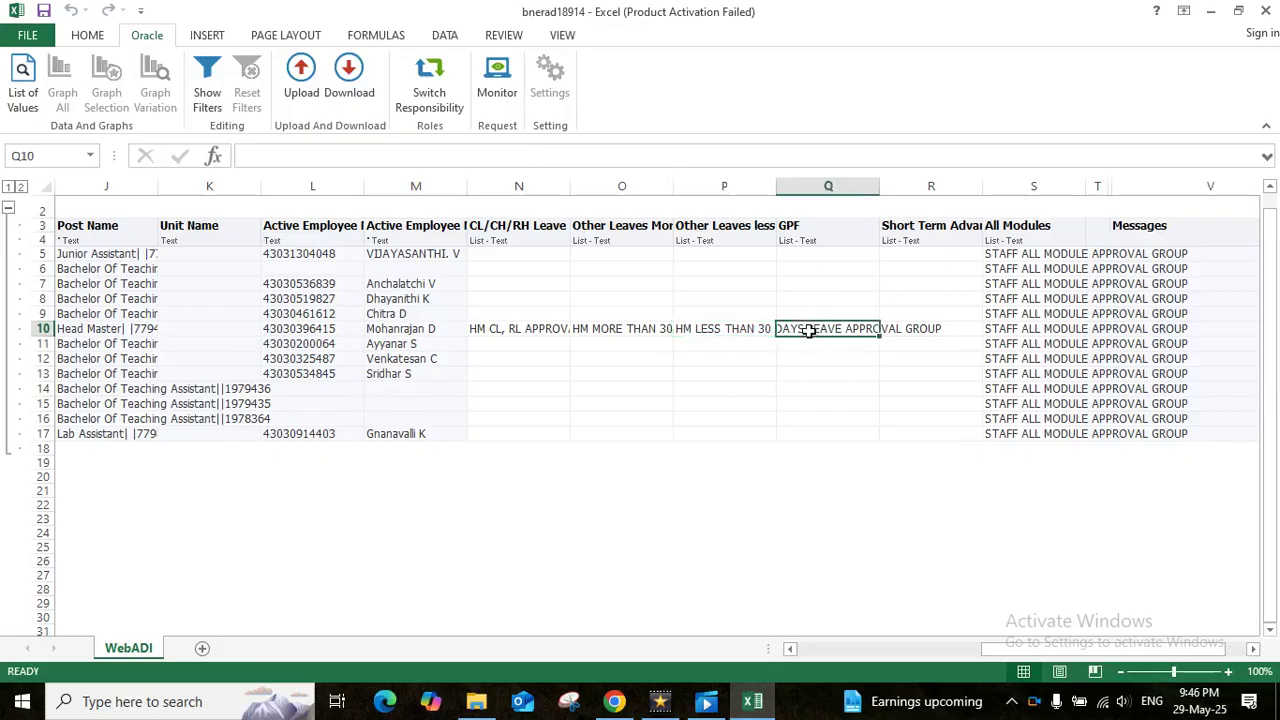
double_click(812, 331)
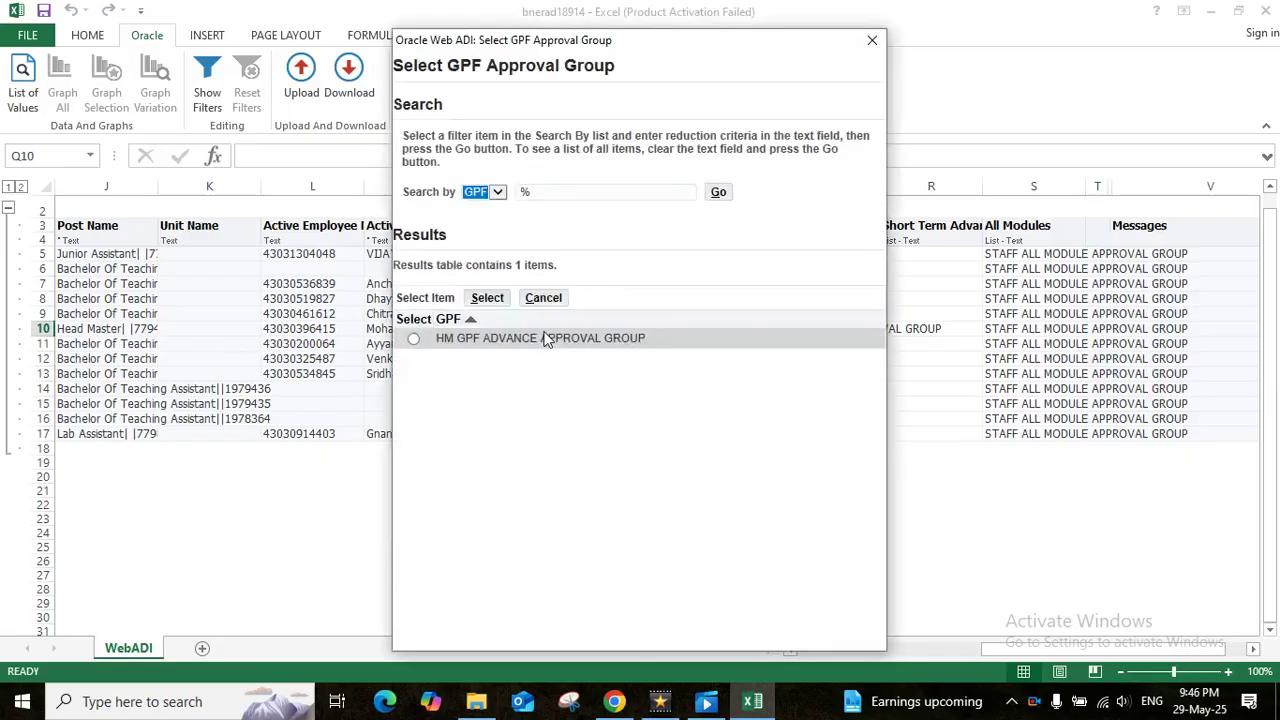
left_click(414, 341)
left_click(487, 297)
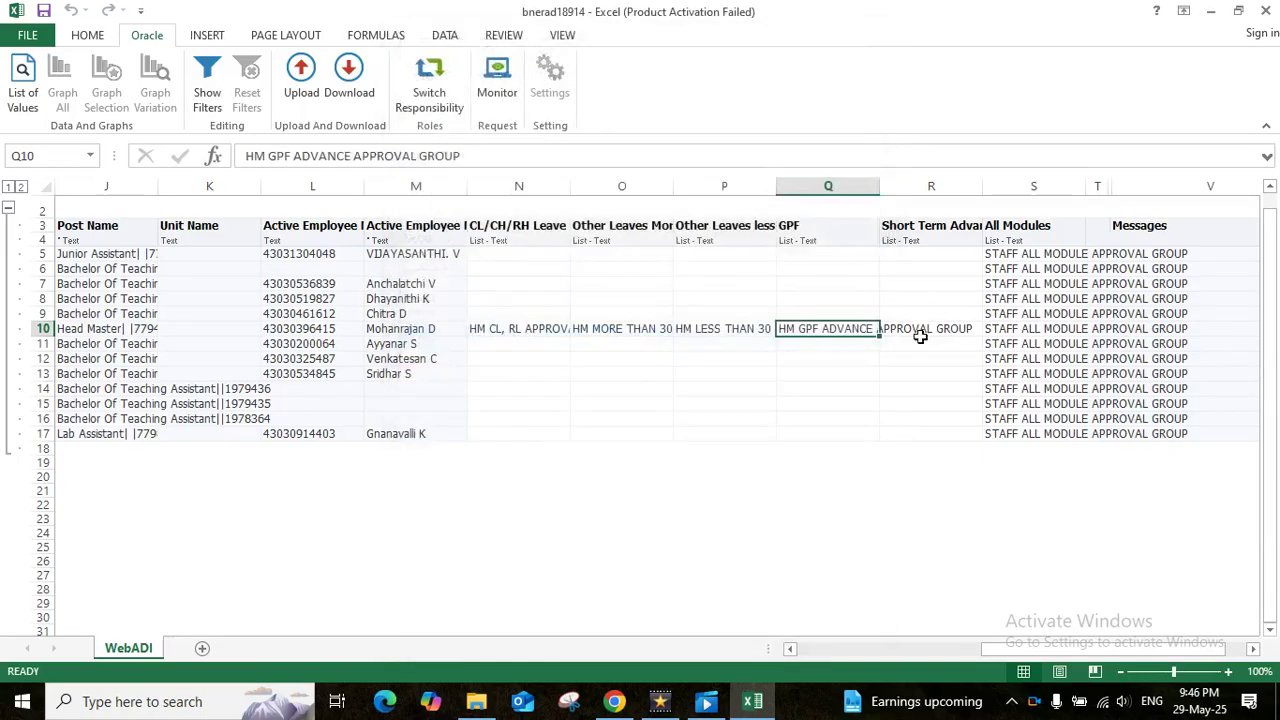
left_click(917, 338)
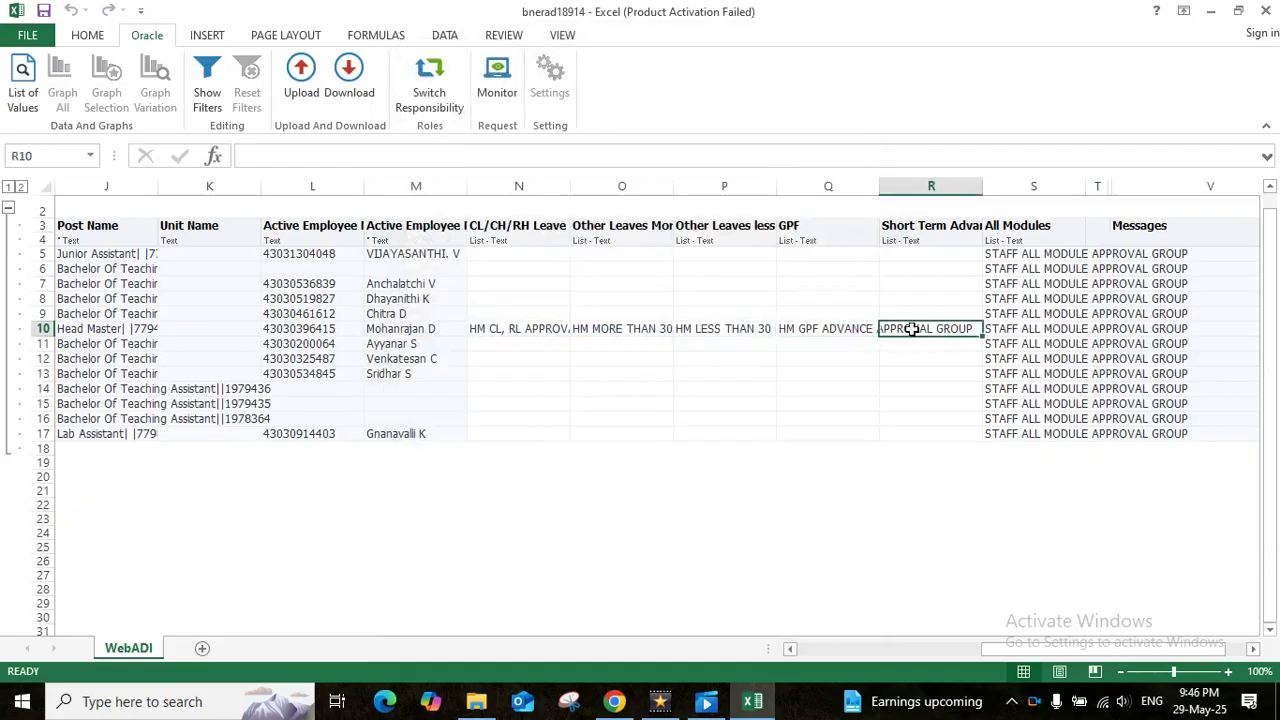
double_click(912, 328)
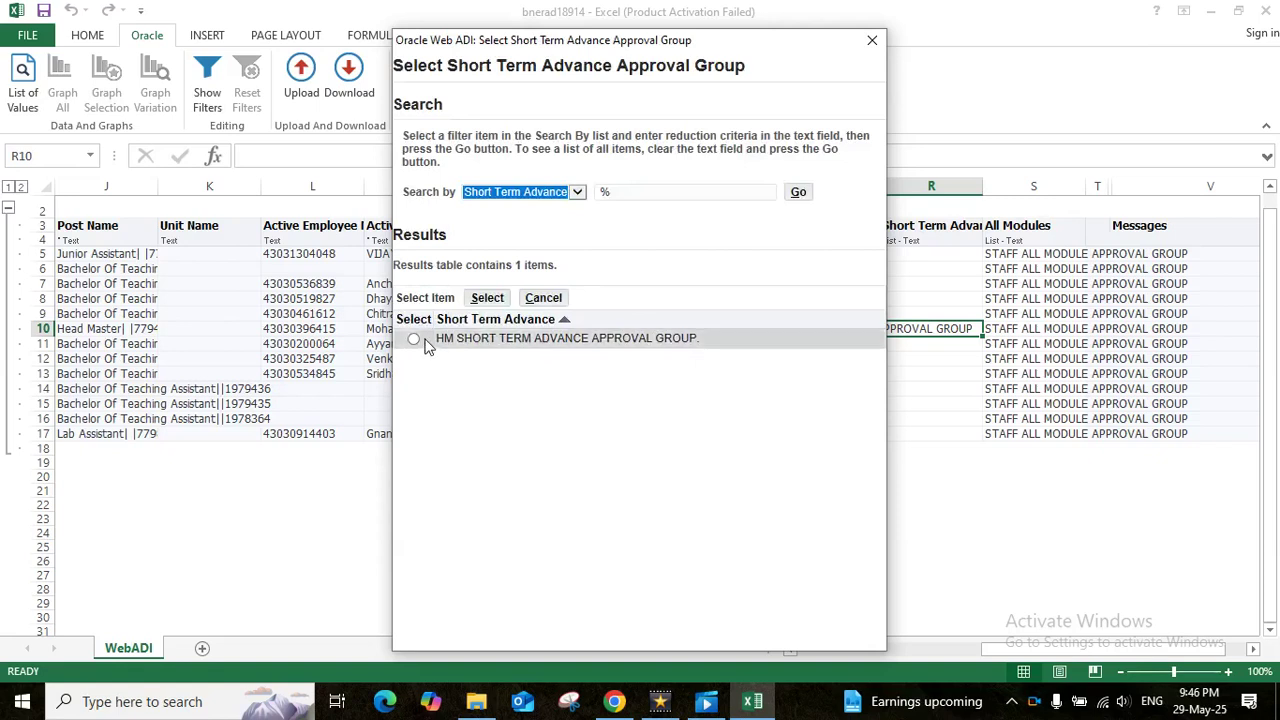
left_click(414, 340)
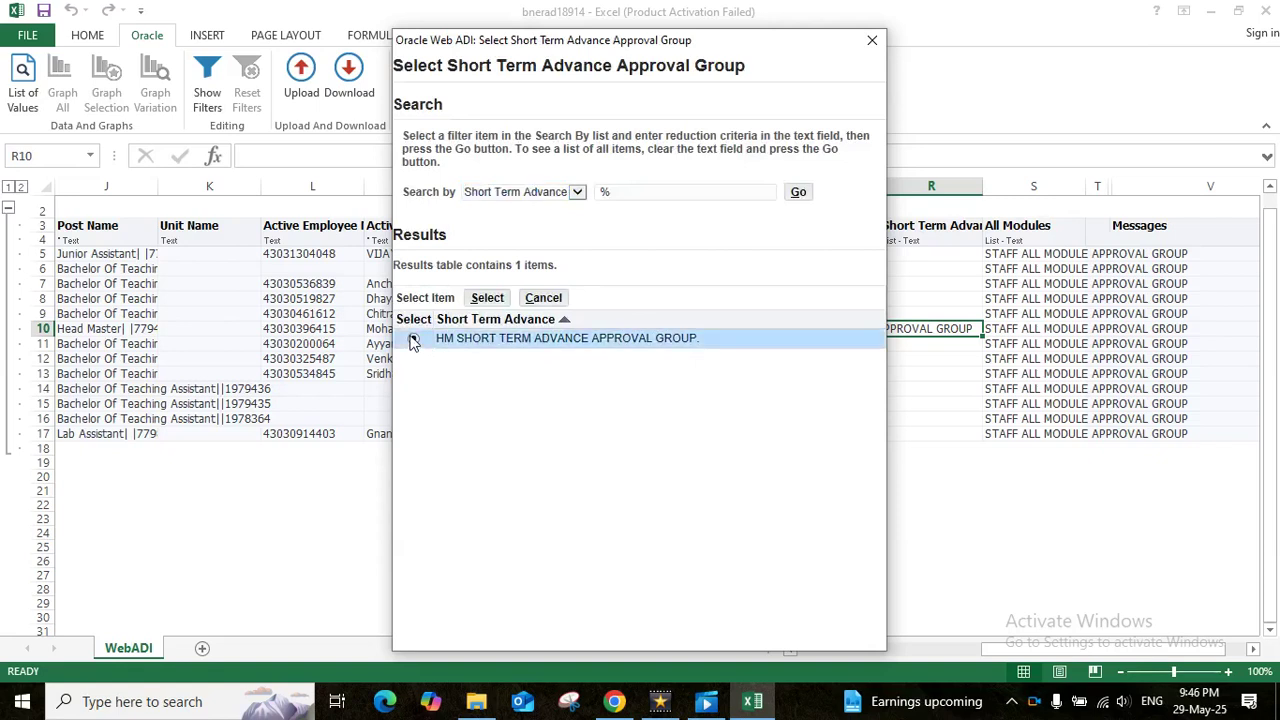
left_click(484, 298)
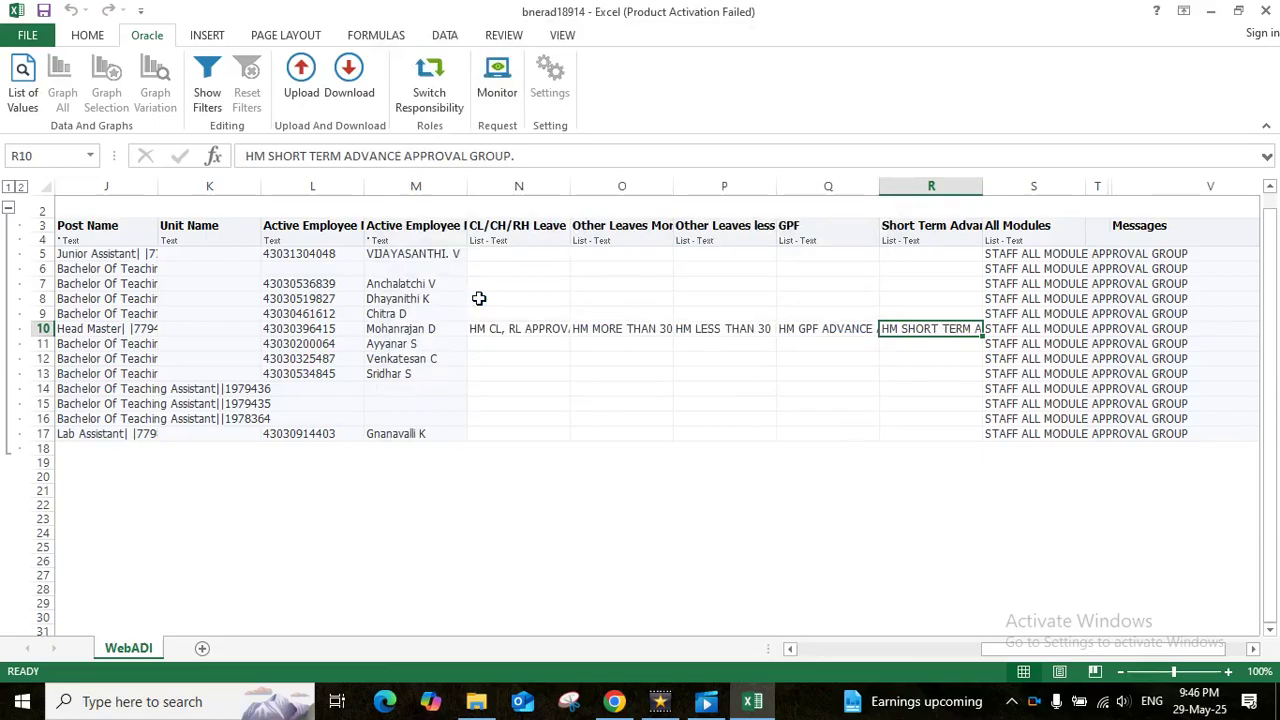
left_click(1005, 335)
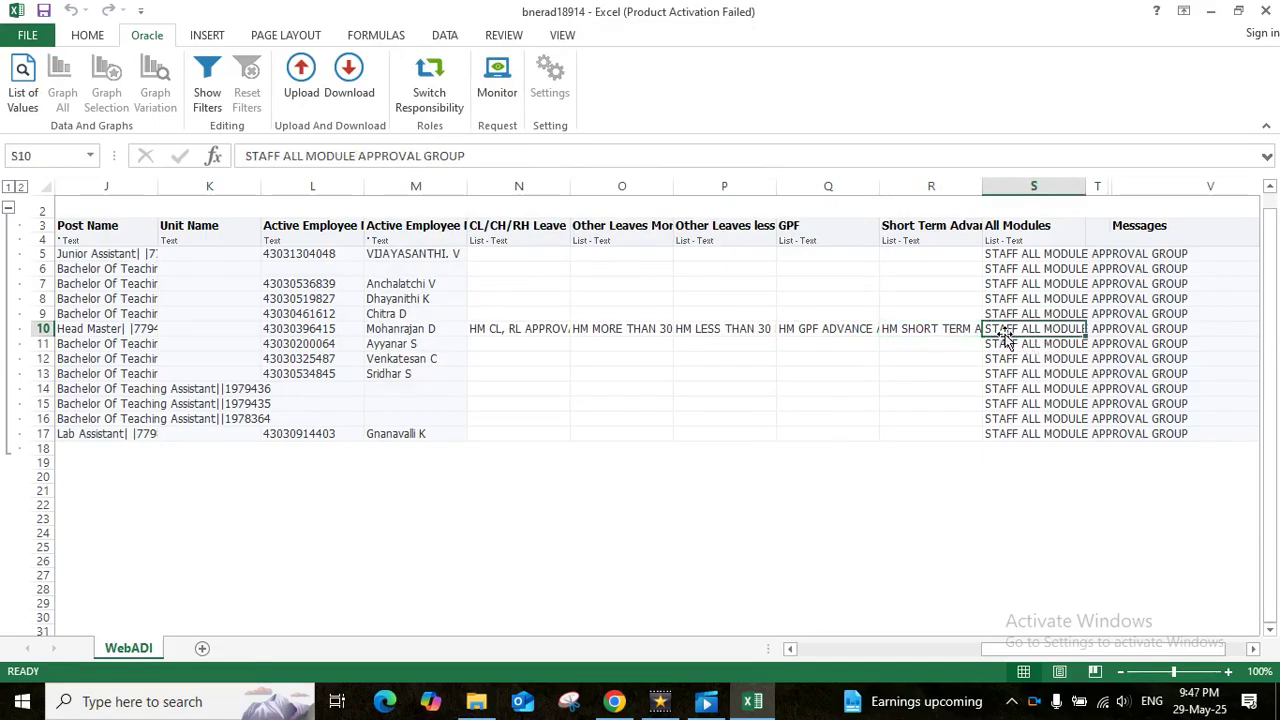
key("Delete")
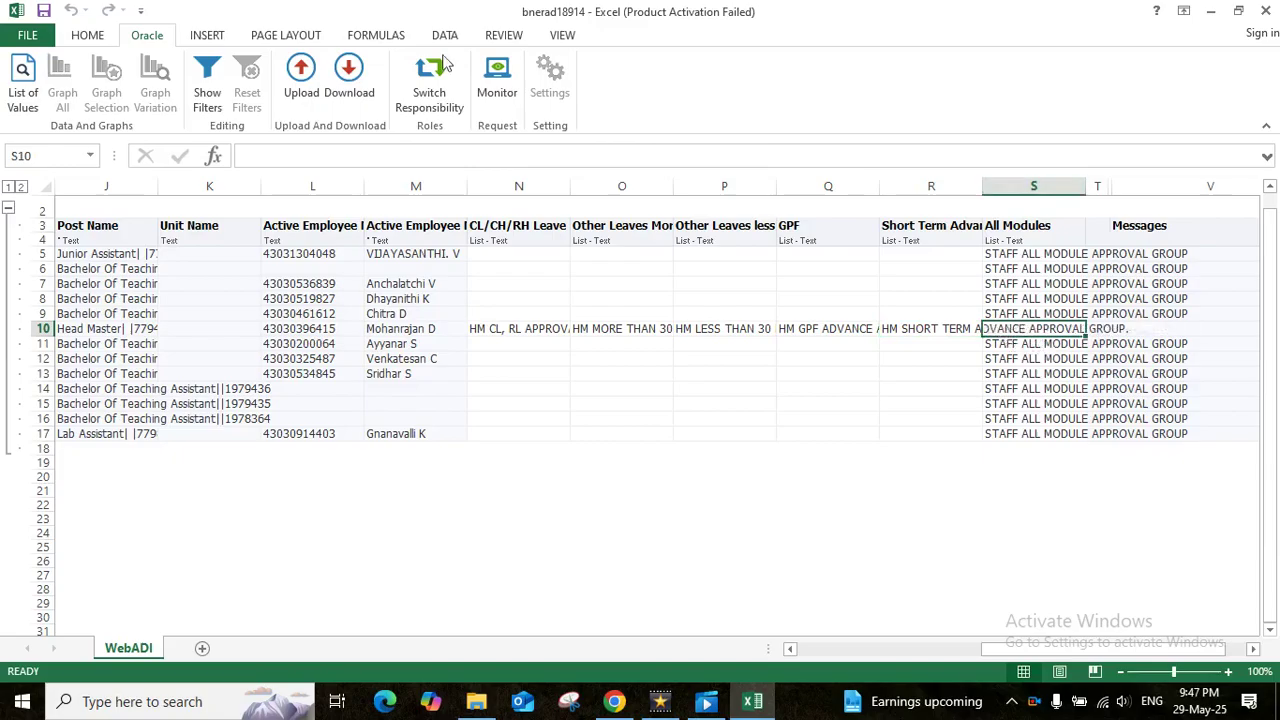
left_click(307, 80)
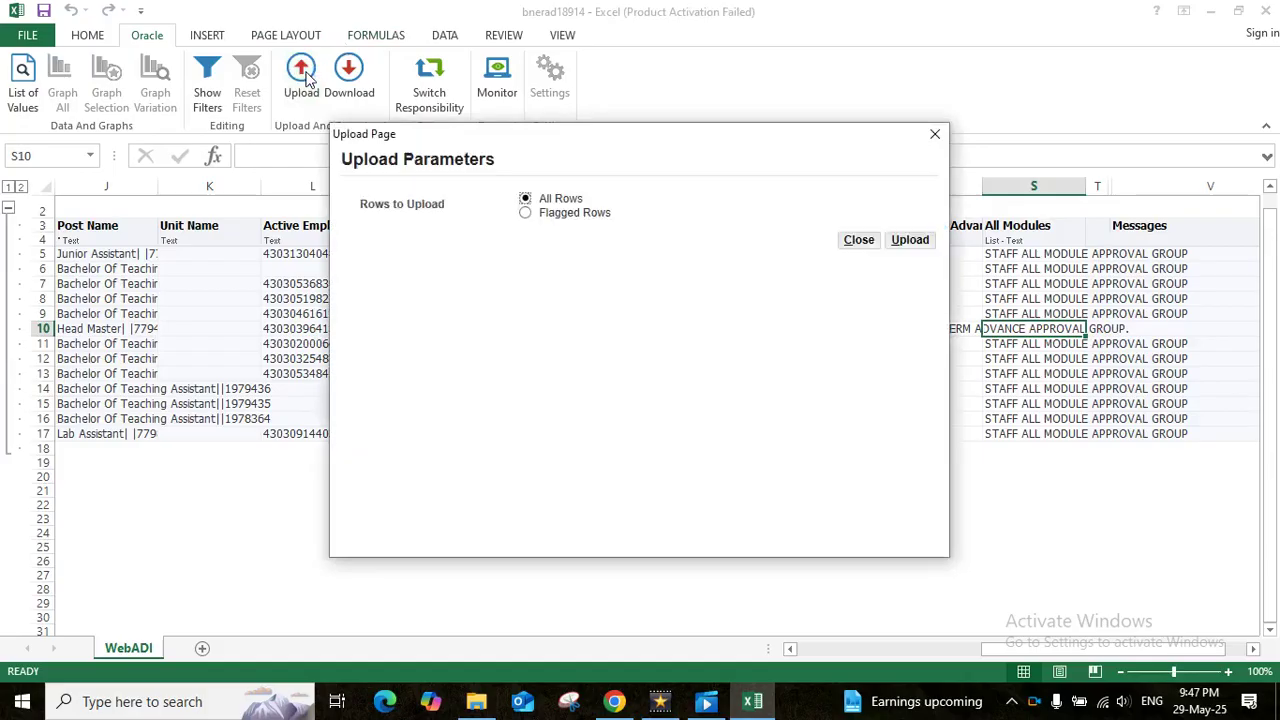
left_click(526, 213)
left_click(908, 241)
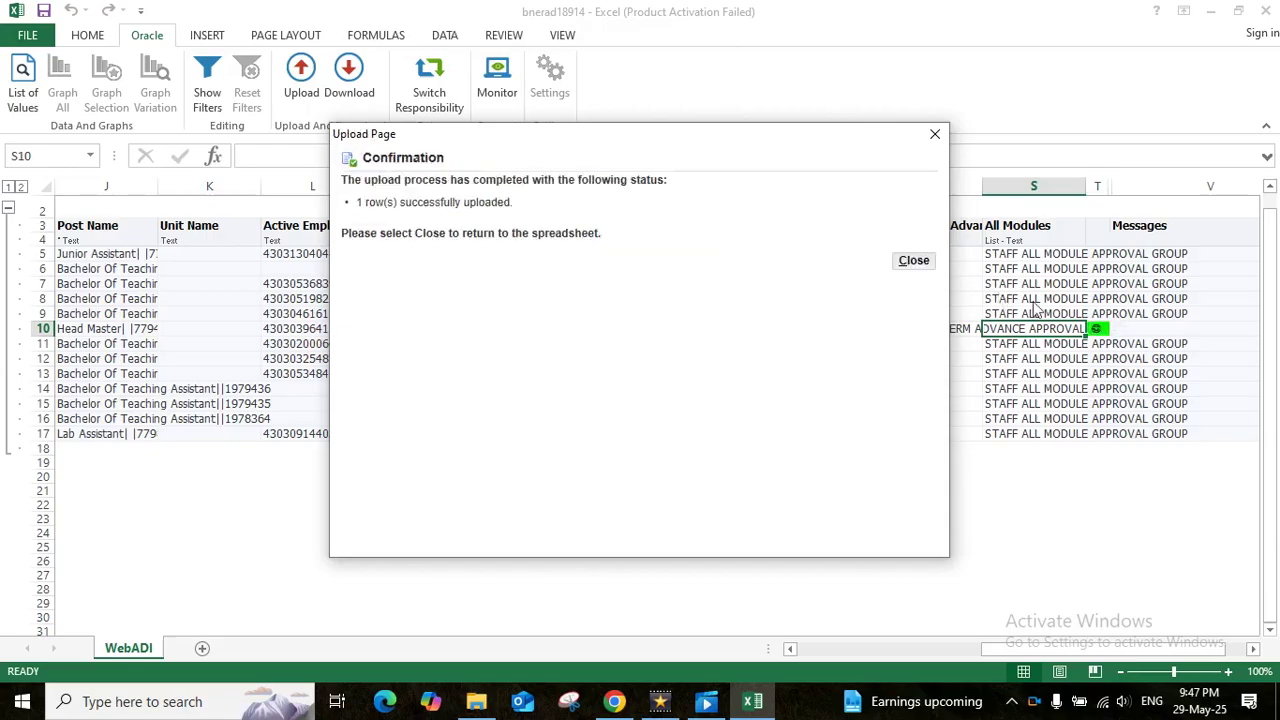
left_click(912, 264)
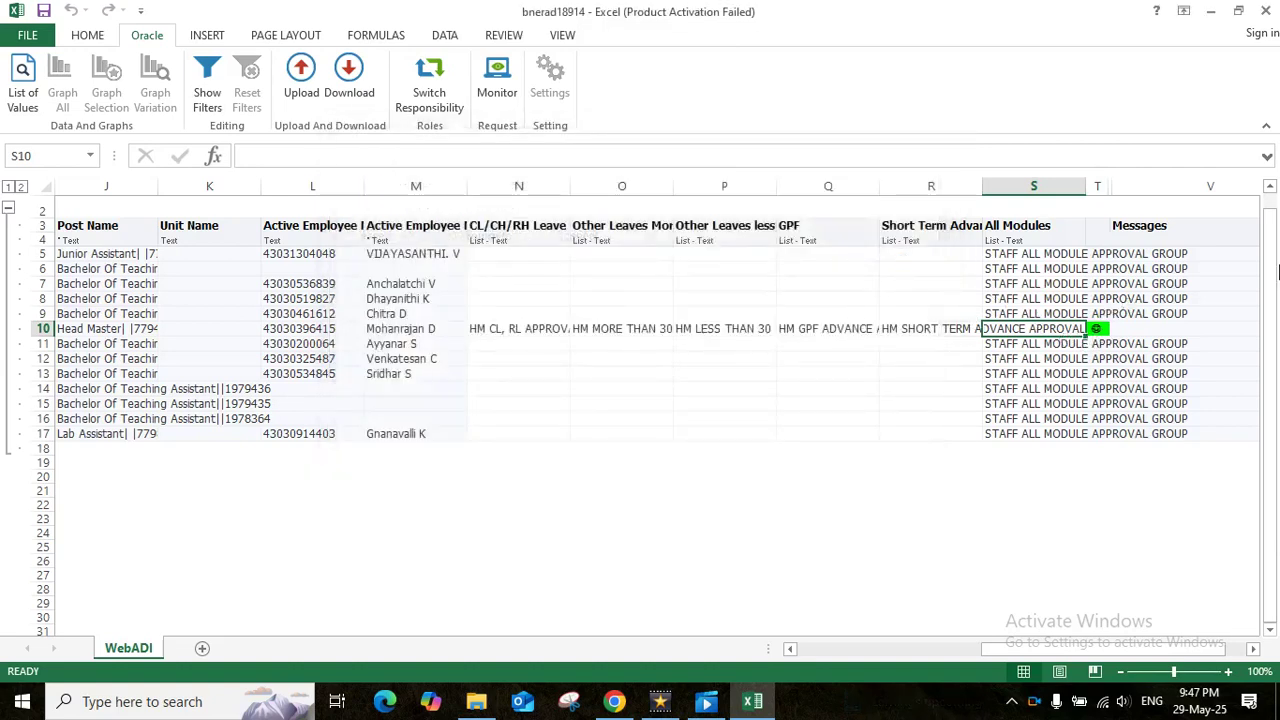
left_click(1266, 11)
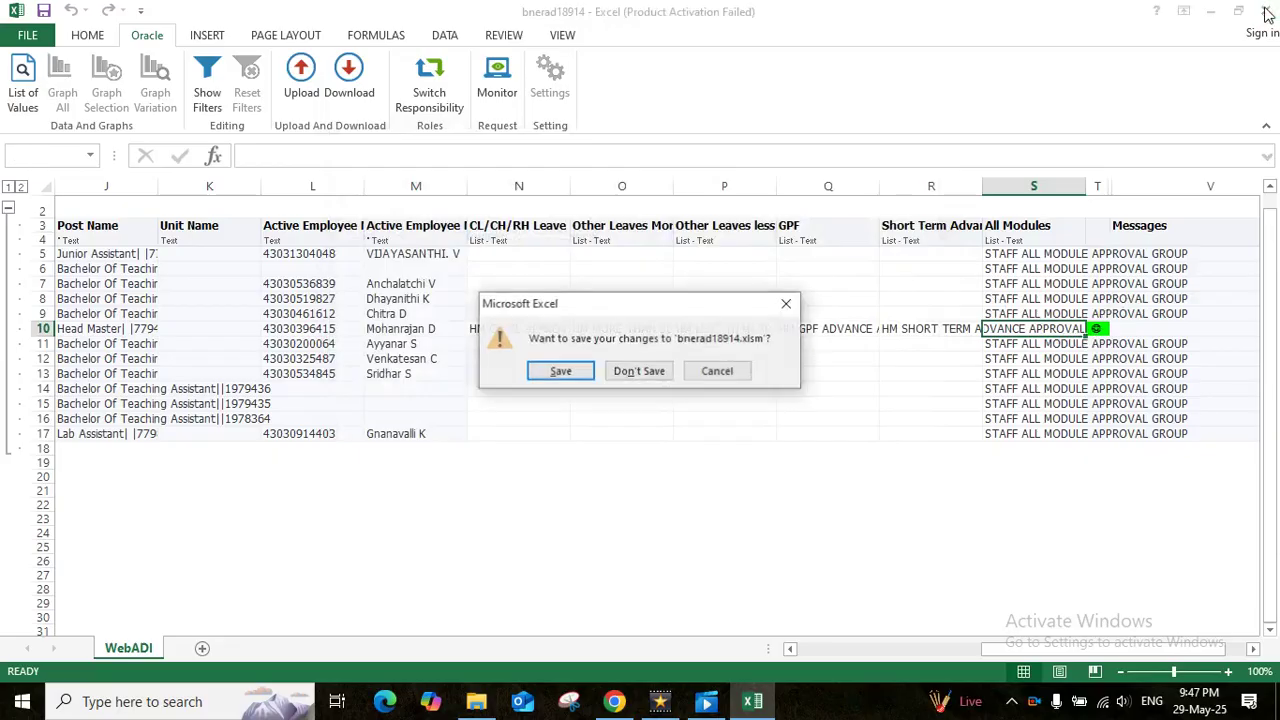
left_click(560, 374)
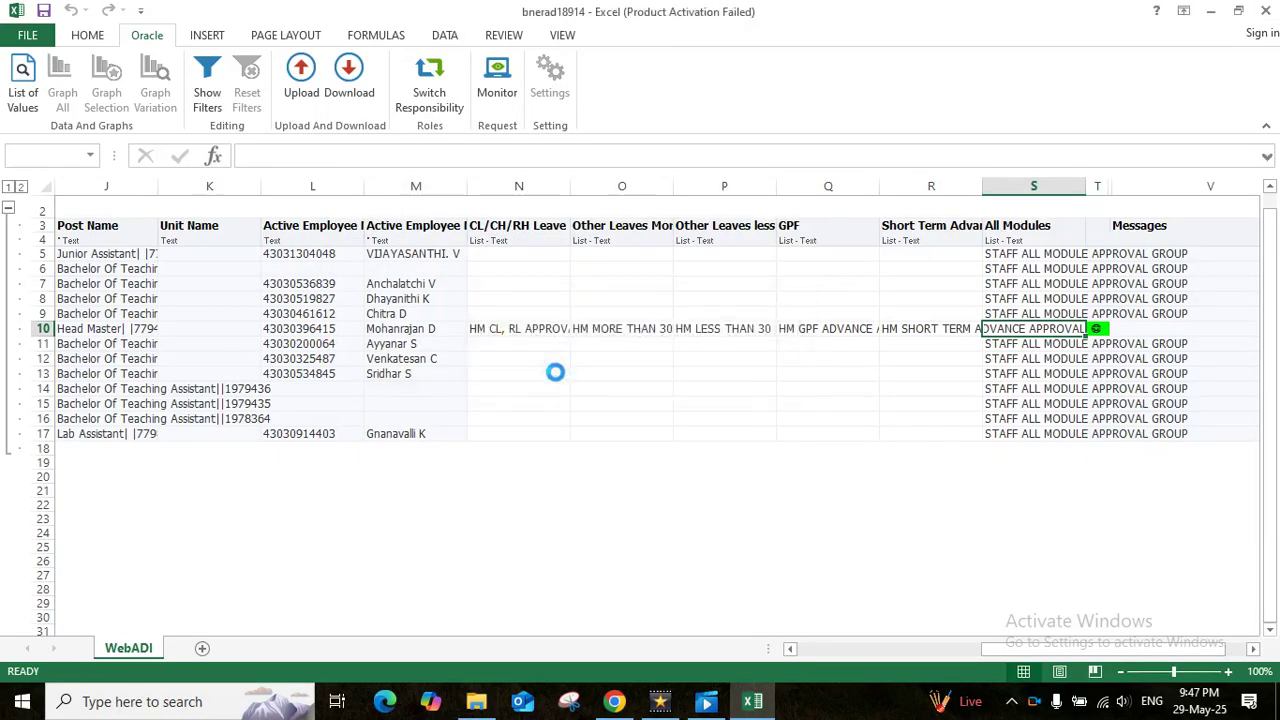